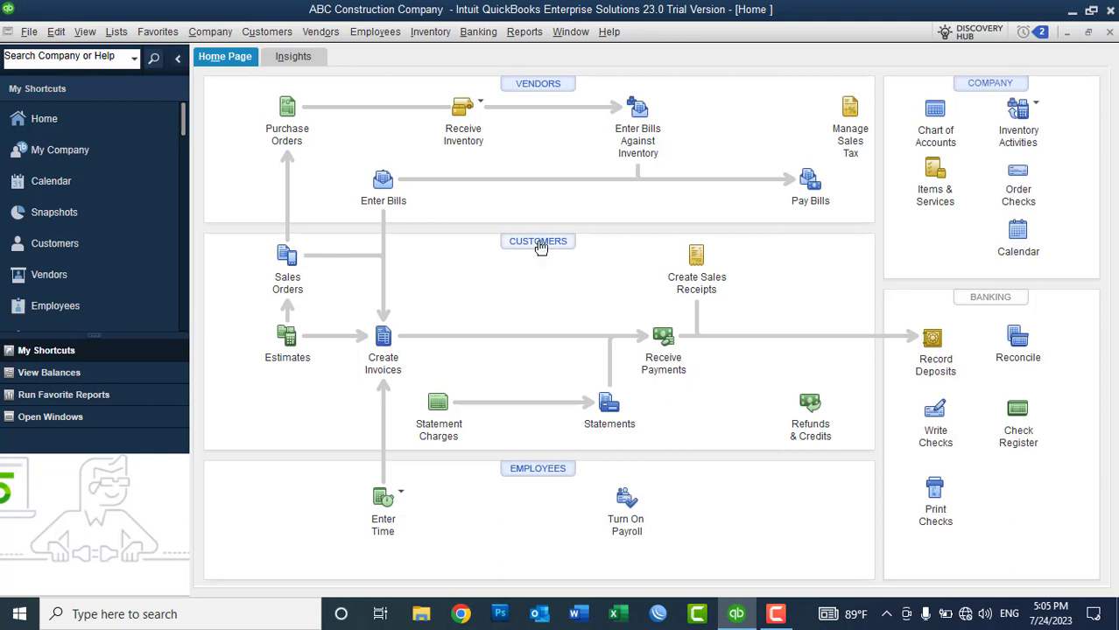
# Step: Preview the Customer Center and the Customers menu, closing both without changes
pyautogui.click(539, 242)
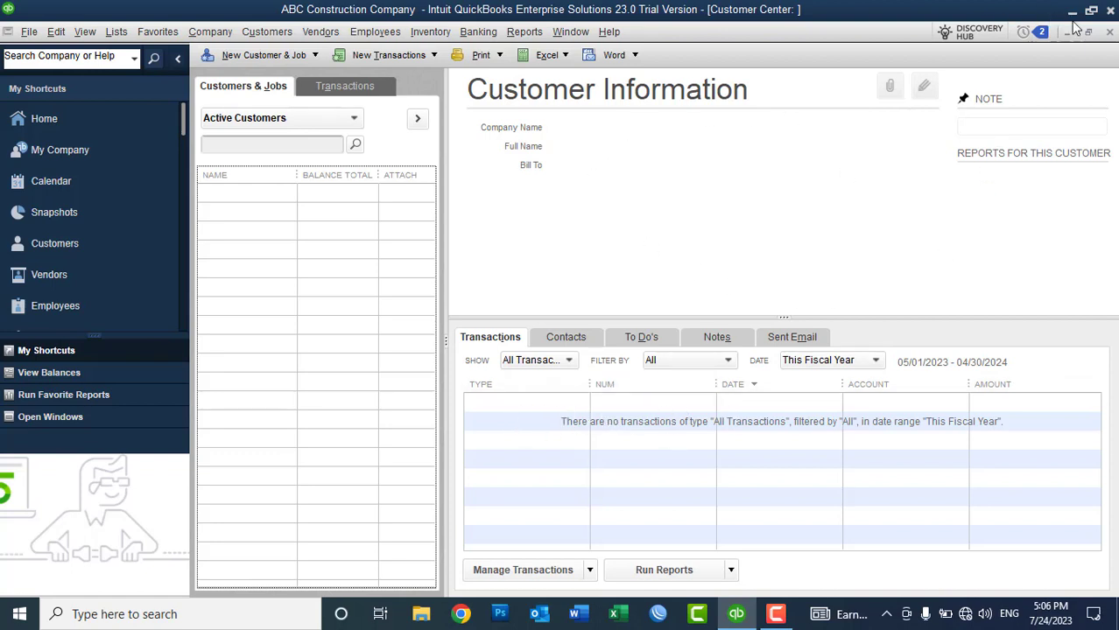
pyautogui.click(1110, 32)
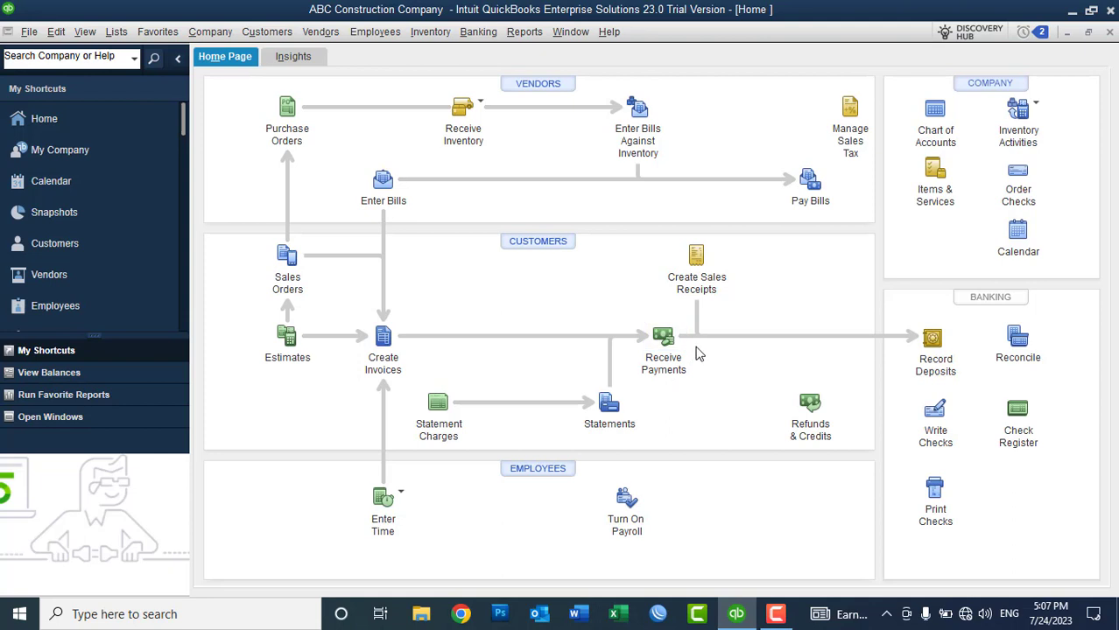
pyautogui.click(273, 33)
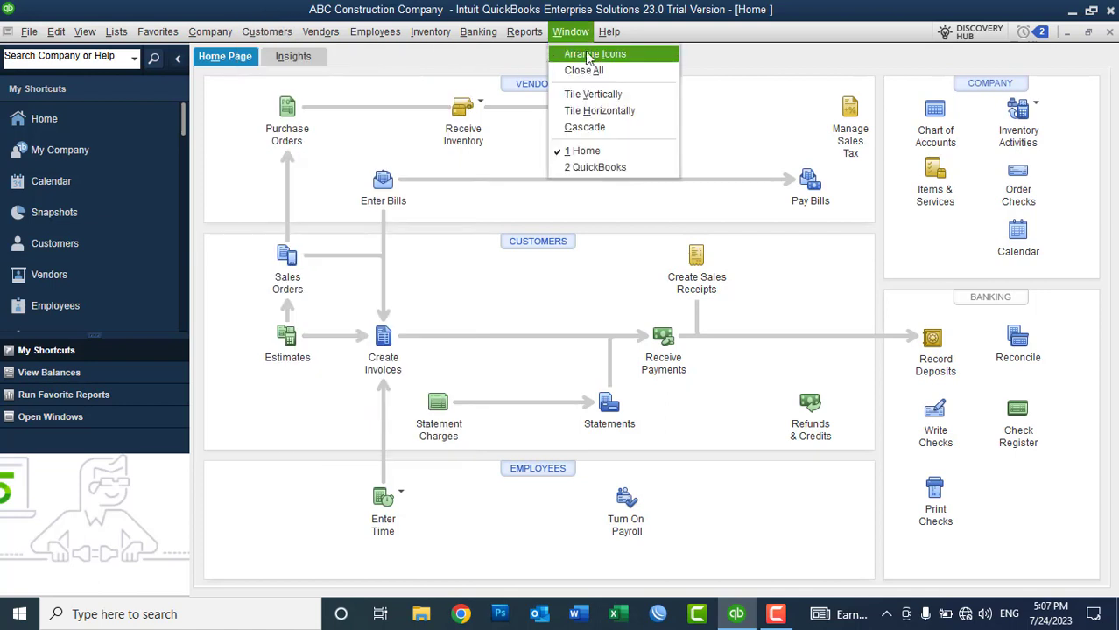
pyautogui.click(489, 72)
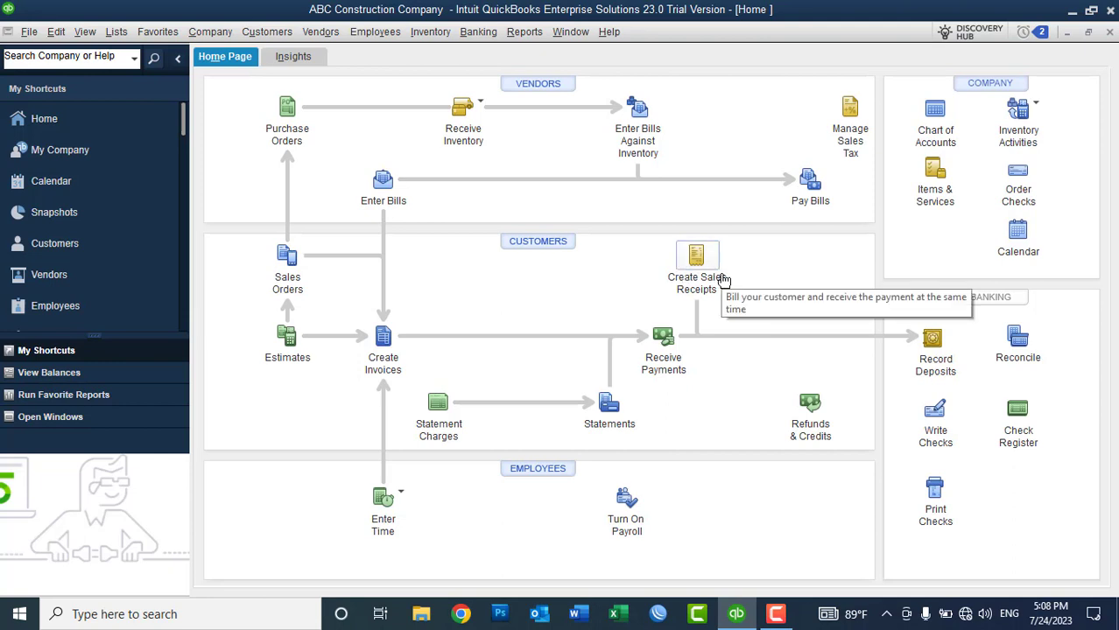
# Step: Check the sales receipt and receive-inventory options, then bring up the Customer Center
pyautogui.click(723, 279)
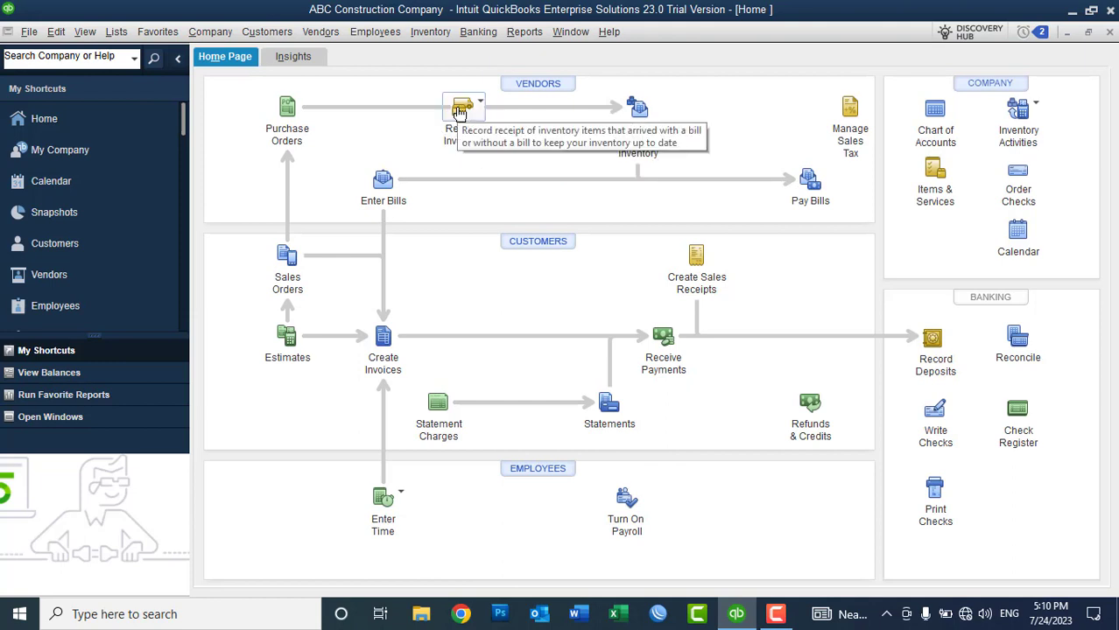
pyautogui.click(476, 107)
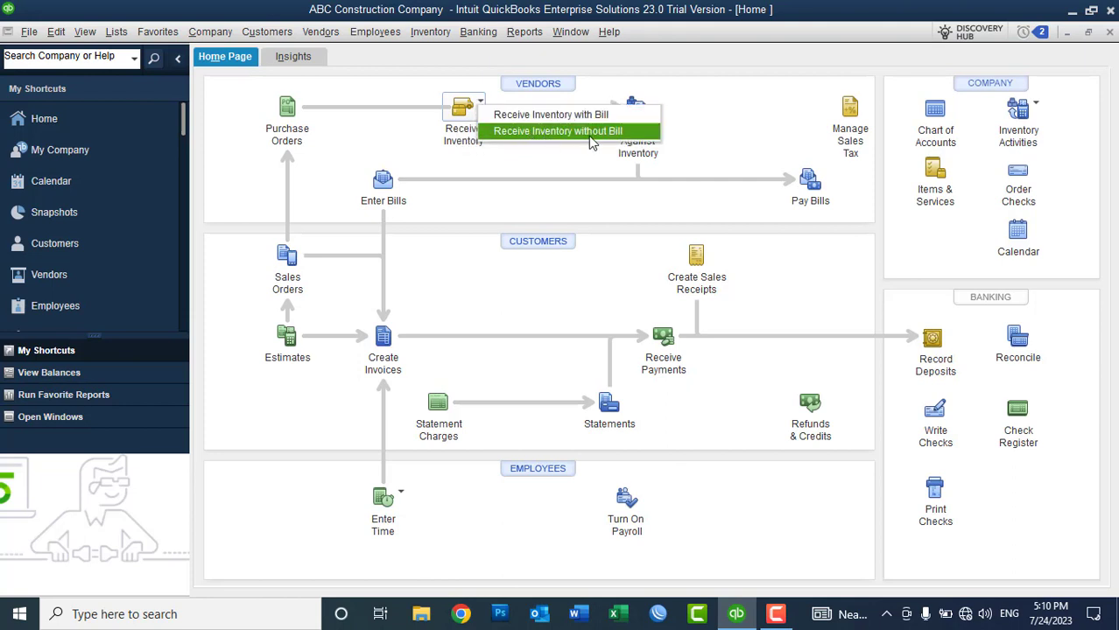
pyautogui.click(665, 81)
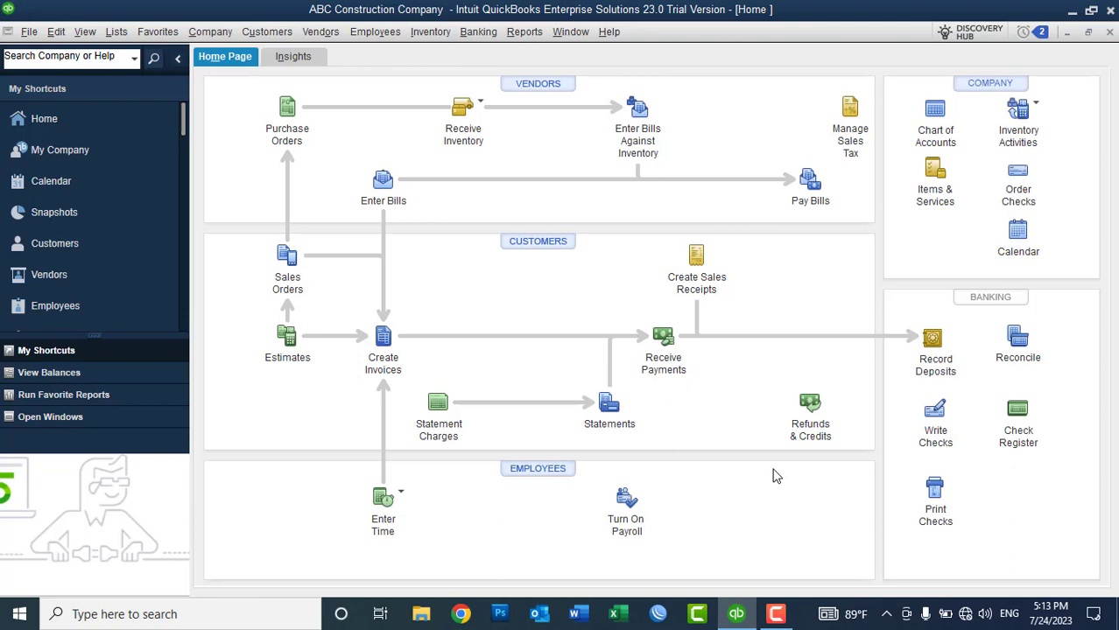
pyautogui.click(530, 252)
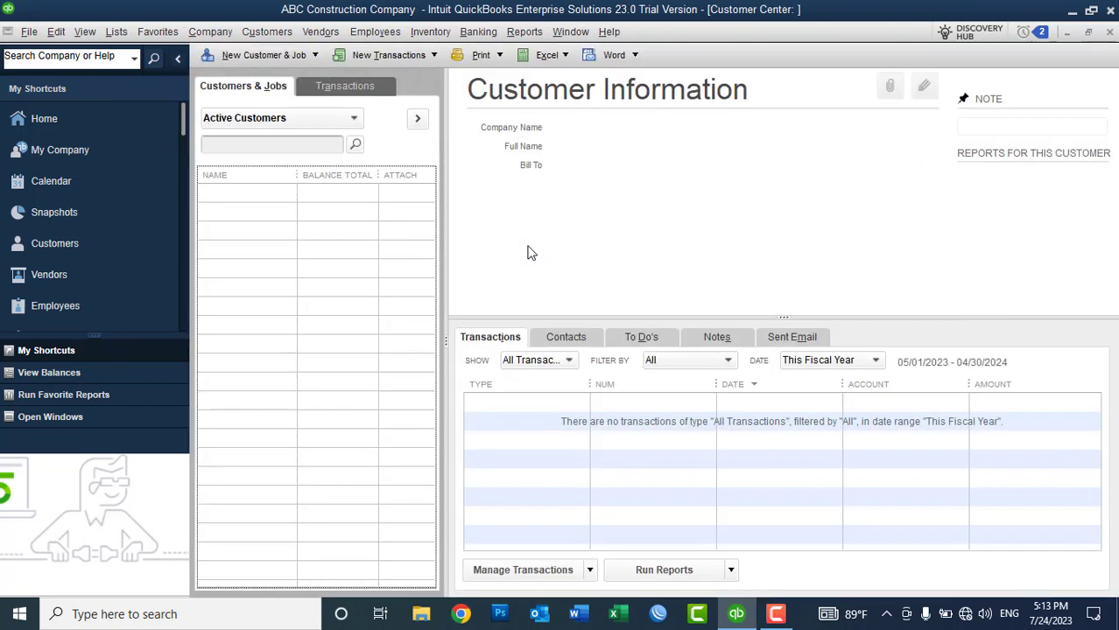
# Step: Choose New Customer from the New Customer & Job menu to get a blank customer form
pyautogui.click(280, 56)
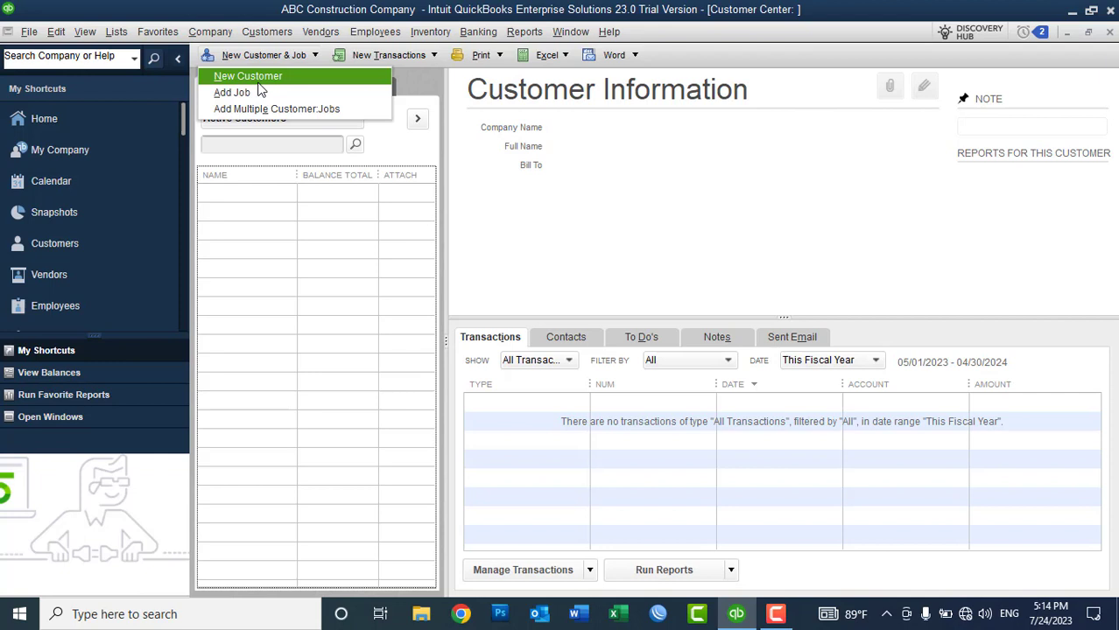
pyautogui.click(259, 82)
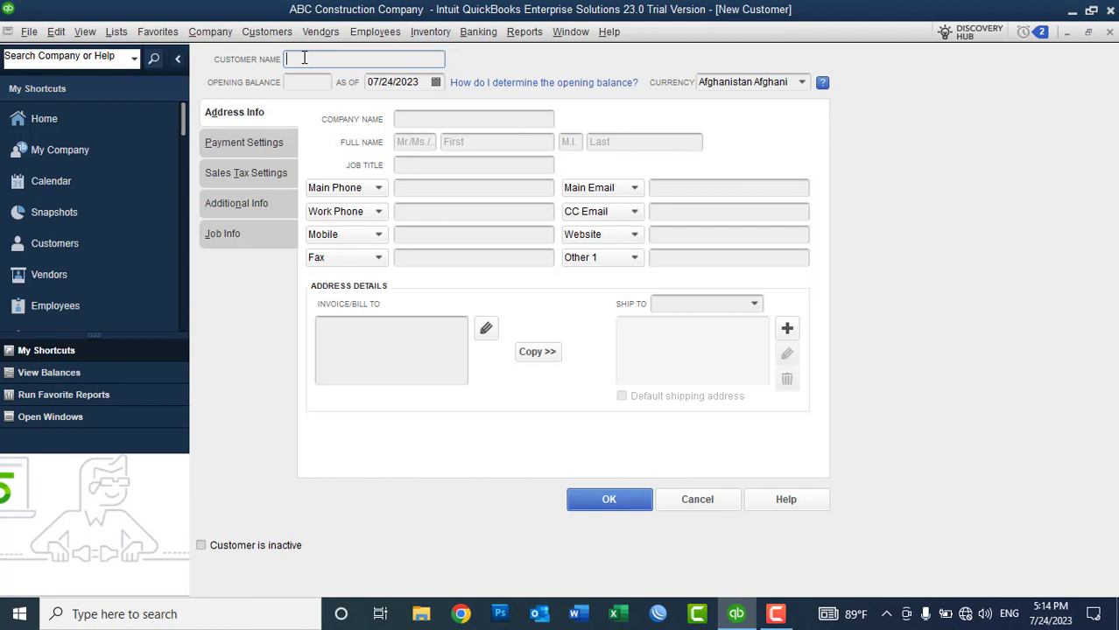
# Step: Enter 'ZX Construction Company' as both the customer name and the company name
pyautogui.write('ZX Construction Company')
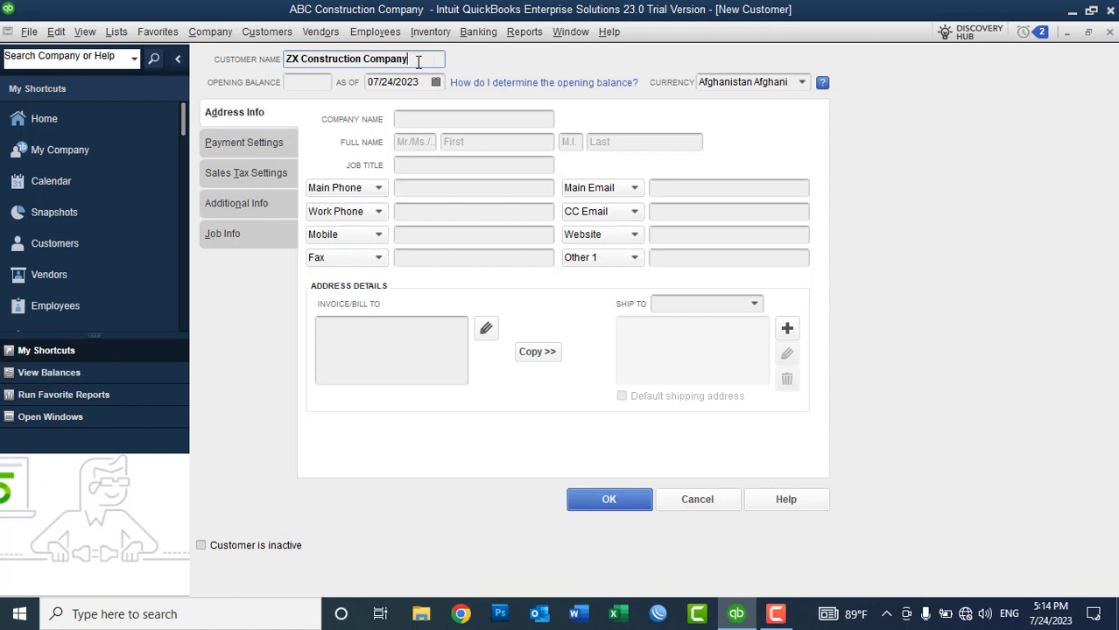
pyautogui.moveTo(417, 62); pyautogui.dragTo(278, 63)
pyautogui.hotkey('ctrl', 'c')
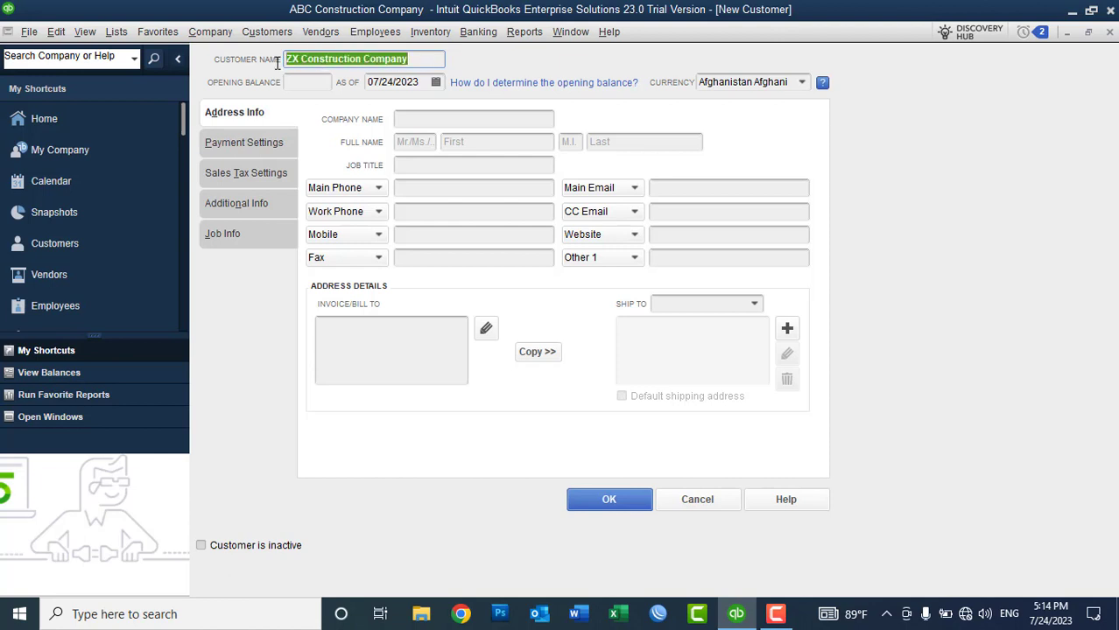
pyautogui.click(447, 120)
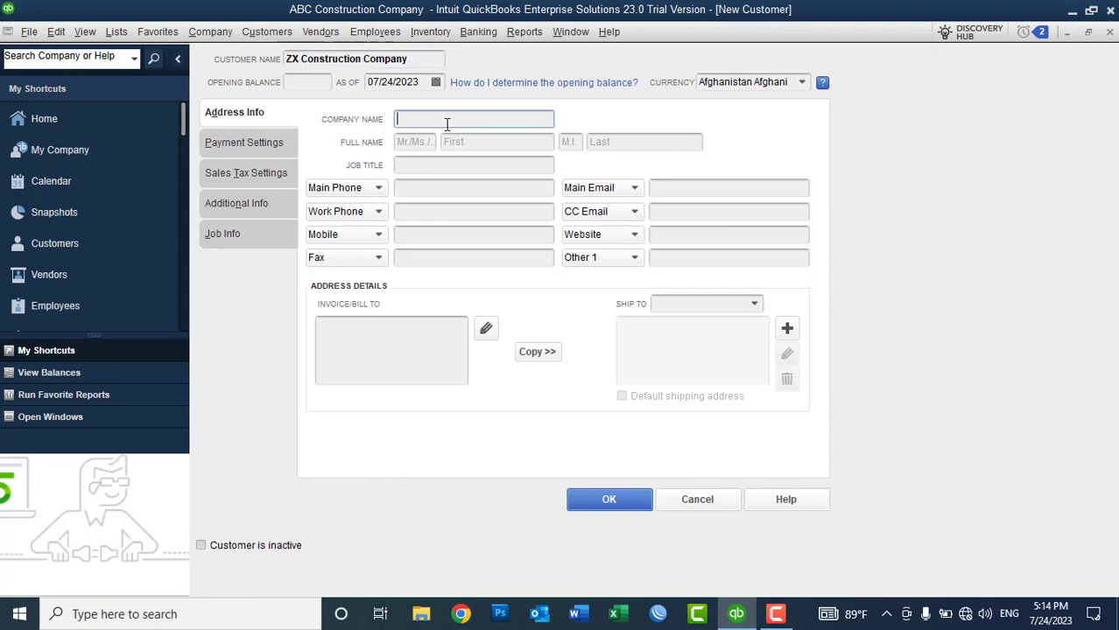
pyautogui.hotkey('ctrl', 'v')
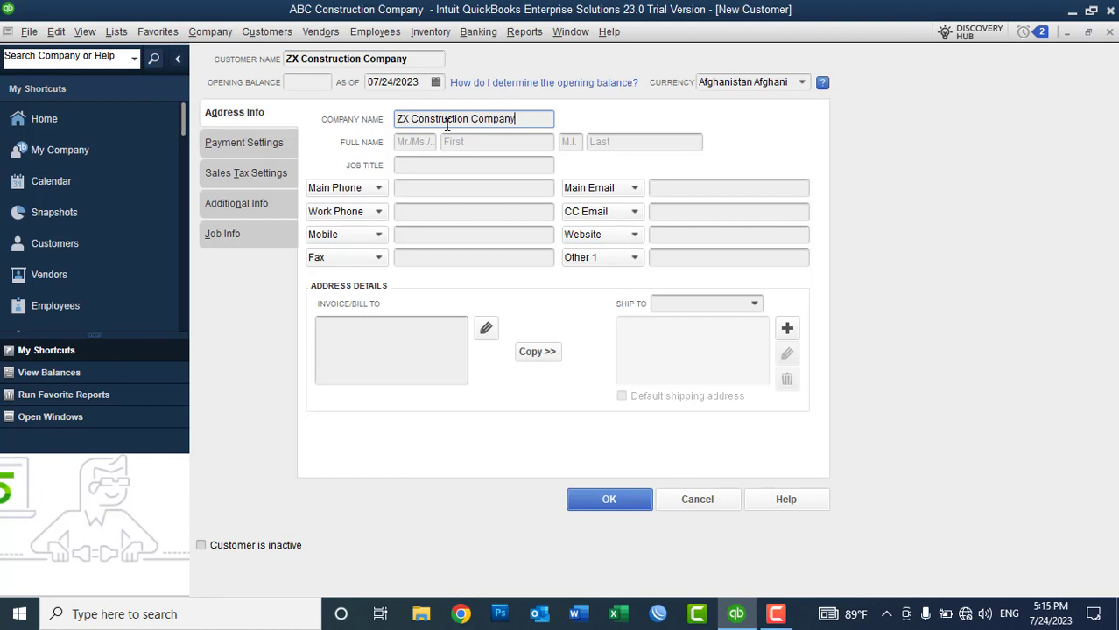
# Step: Fill in the contact's title Mr, first and last name, and job title Sales Manager
pyautogui.click(419, 141)
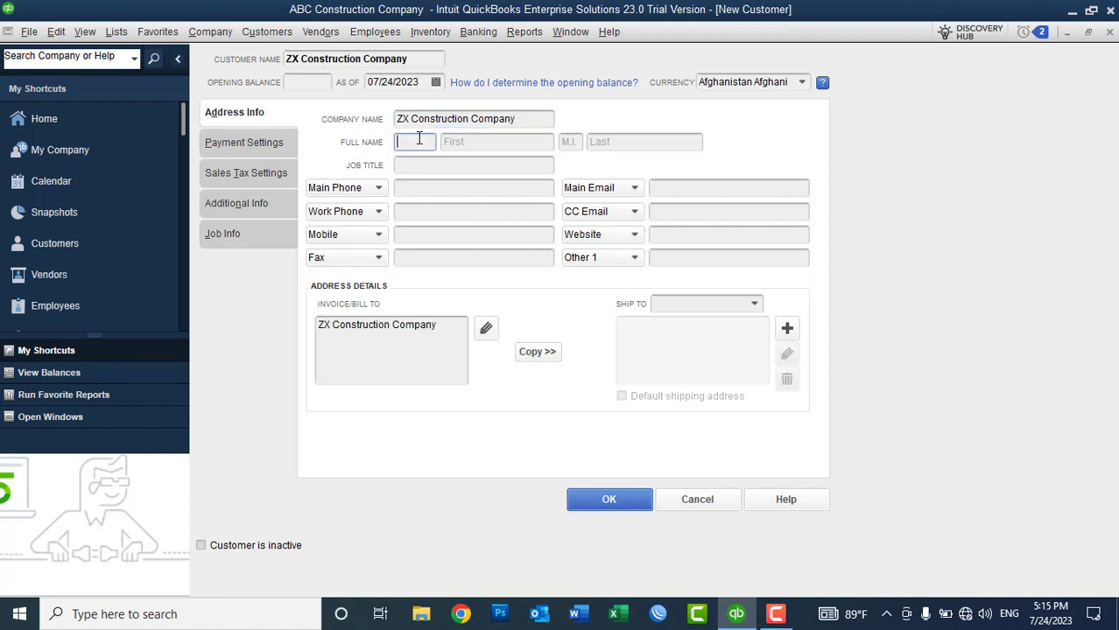
pyautogui.write('Mr')
pyautogui.press('Tab')
pyautogui.press('Tab')
pyautogui.press('Tab')
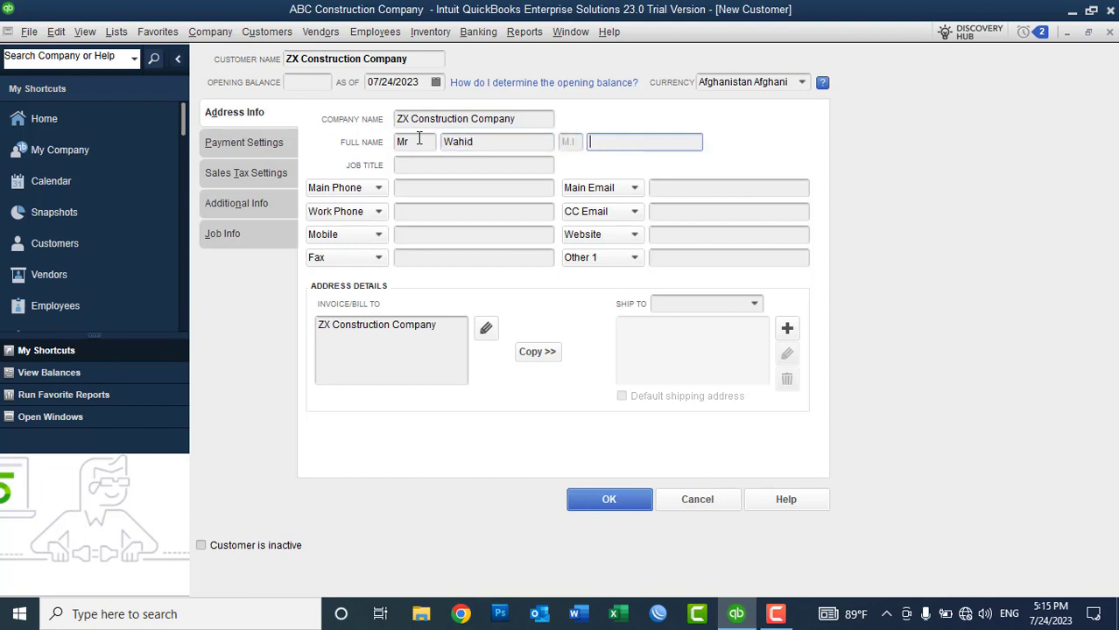
pyautogui.press('Tab')
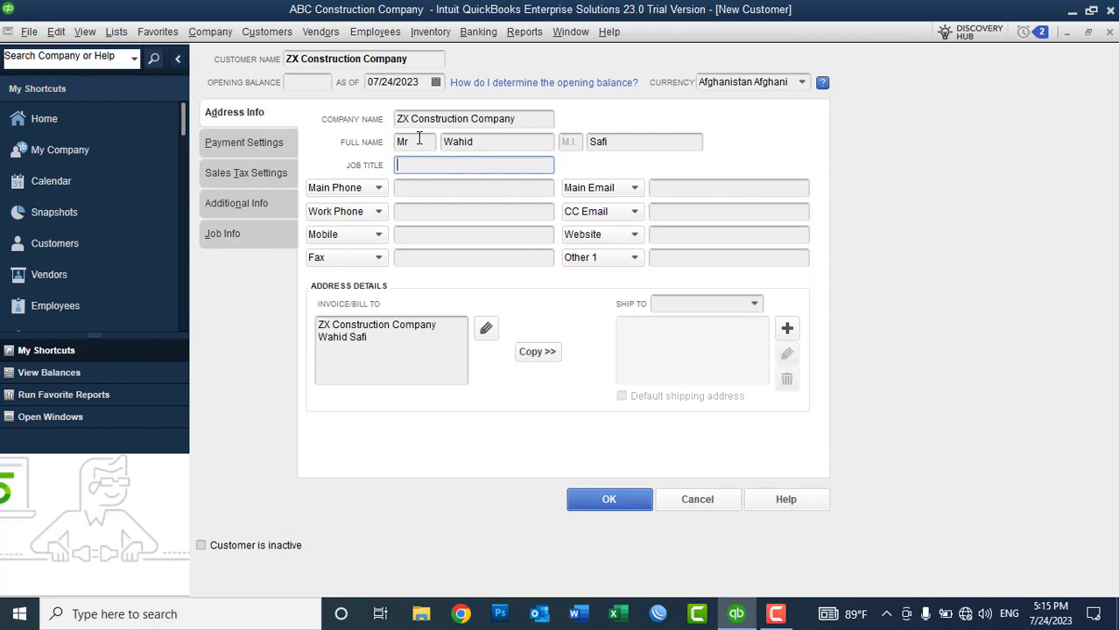
pyautogui.write('Sales Manager')
# Step: Enter the main phone number in +93 international format
pyautogui.click(415, 191)
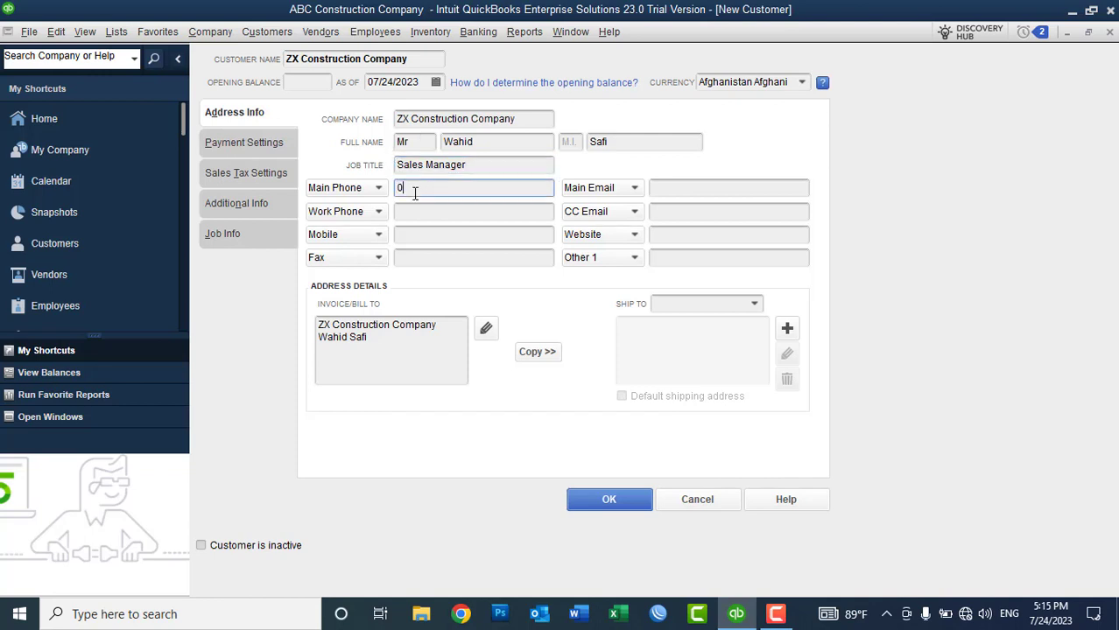
pyautogui.press('Left')
pyautogui.press('Left')
pyautogui.press('Left')
pyautogui.press('Left')
pyautogui.press('Left')
pyautogui.press('Left')
pyautogui.press('Left')
pyautogui.press('Left')
pyautogui.press('Left')
pyautogui.press('BackSpace')
pyautogui.write('+93')
# Step: Add the main e-mail, work phone NA, and a CC e-mail address
pyautogui.click(706, 193)
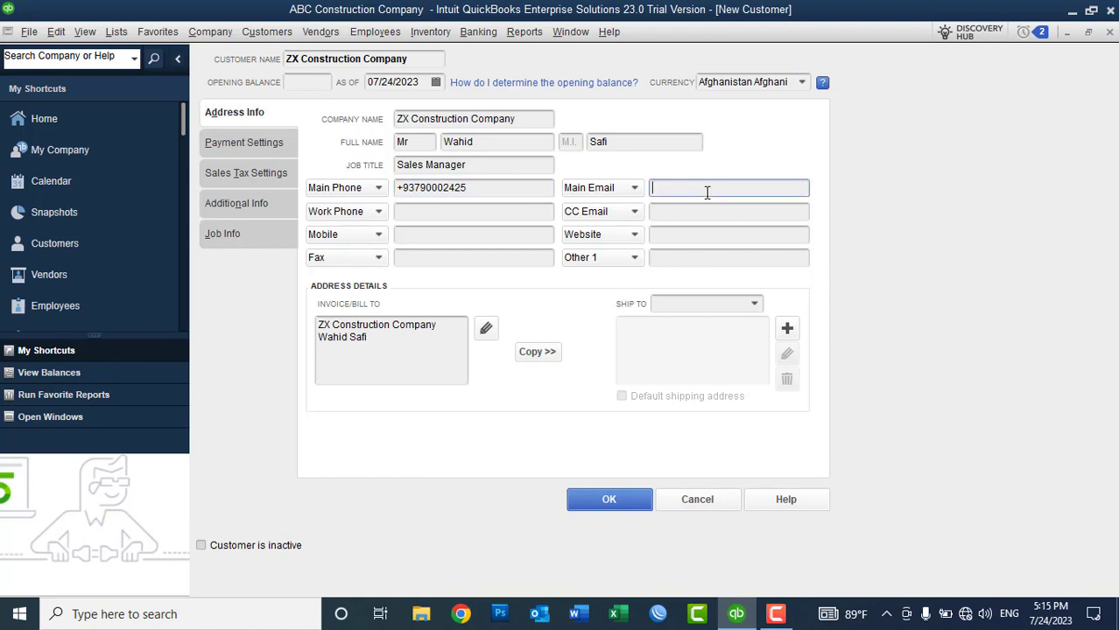
pyautogui.click(436, 217)
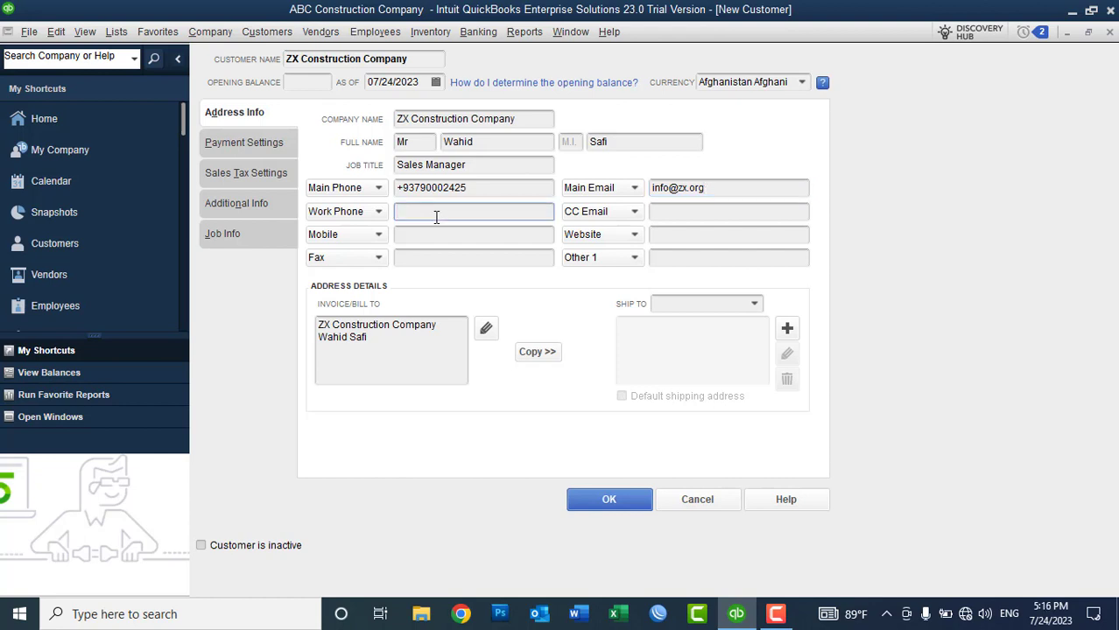
pyautogui.write('NA')
pyautogui.press('Tab')
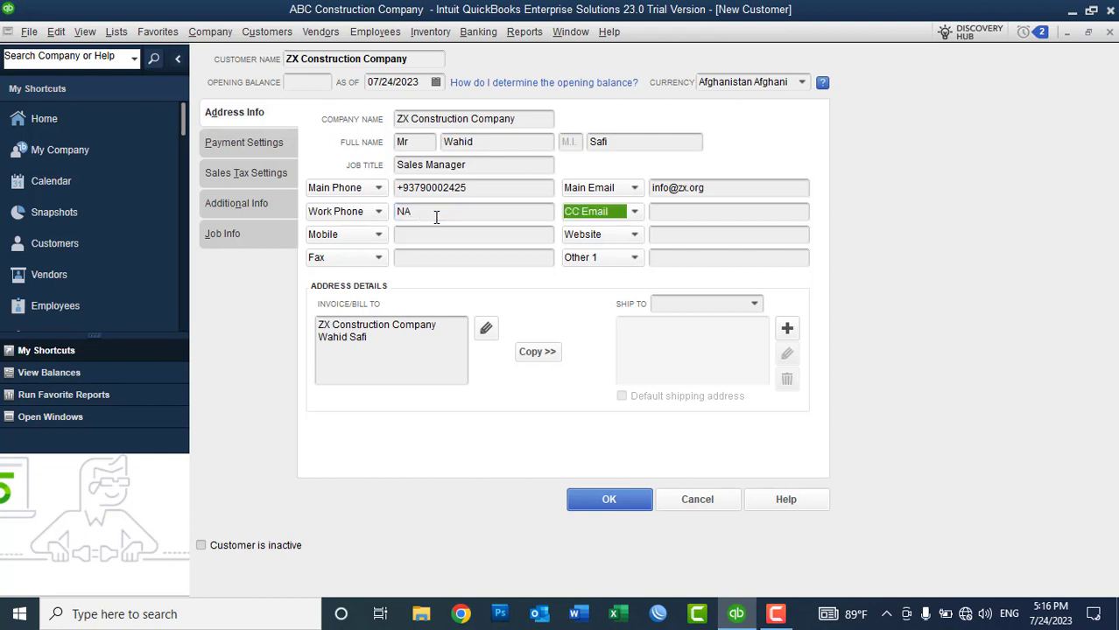
pyautogui.press('Tab')
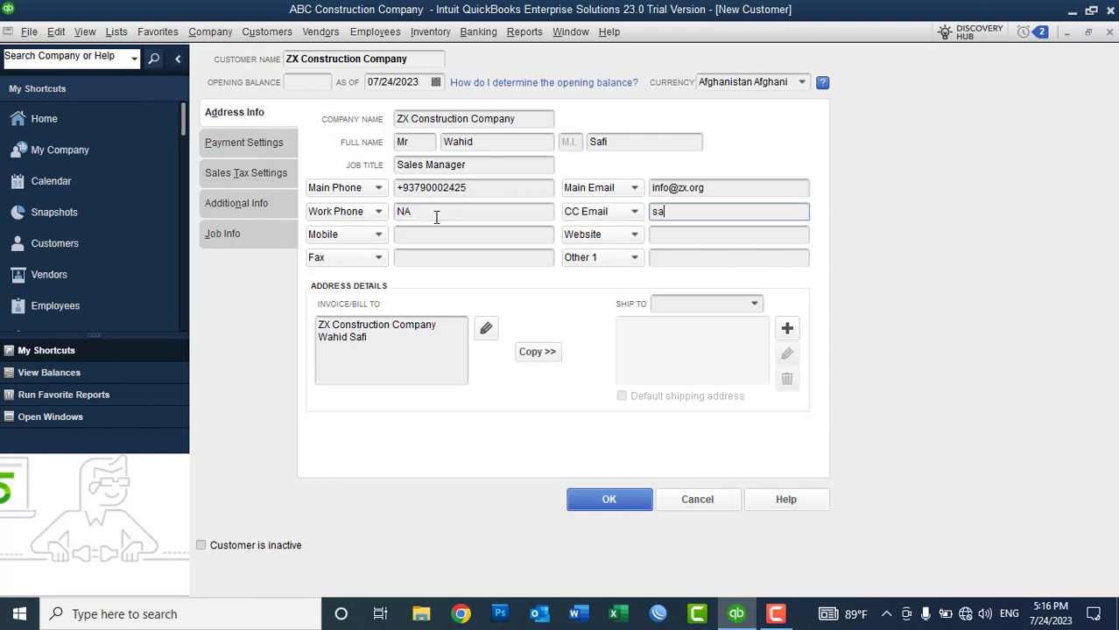
pyautogui.click(442, 235)
pyautogui.write('NA')
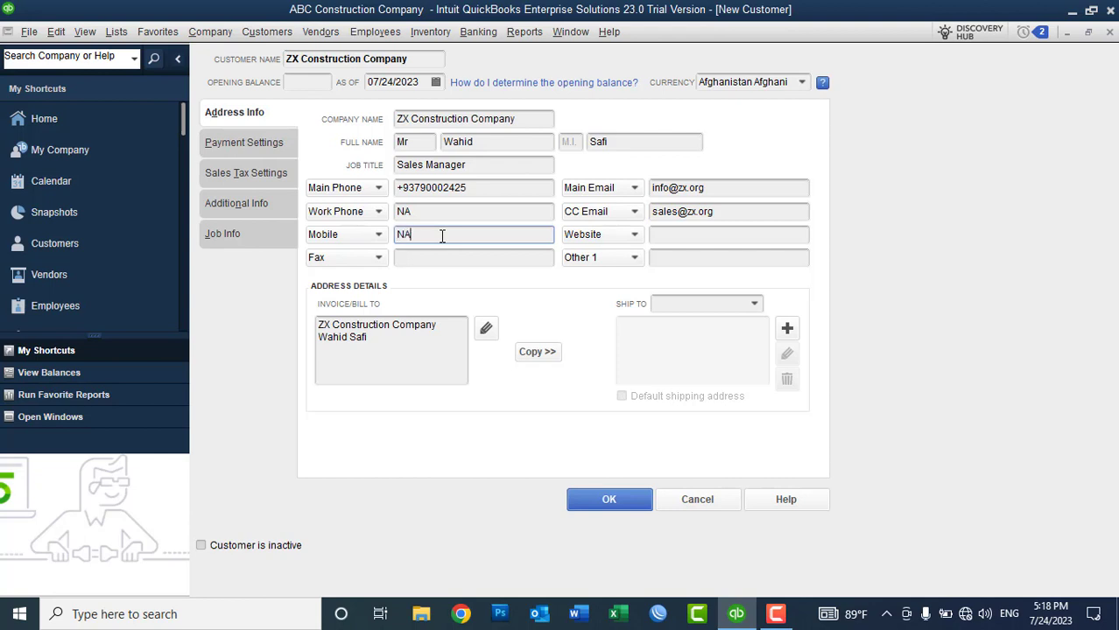
pyautogui.click(429, 259)
pyautogui.write('NA')
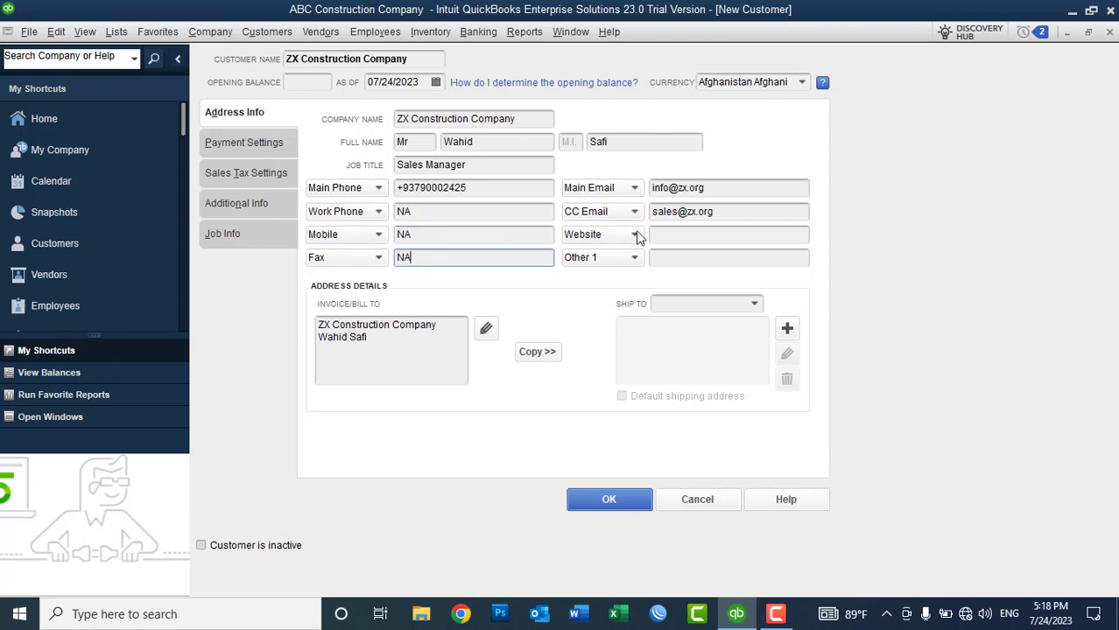
pyautogui.click(658, 232)
pyautogui.write('www.')
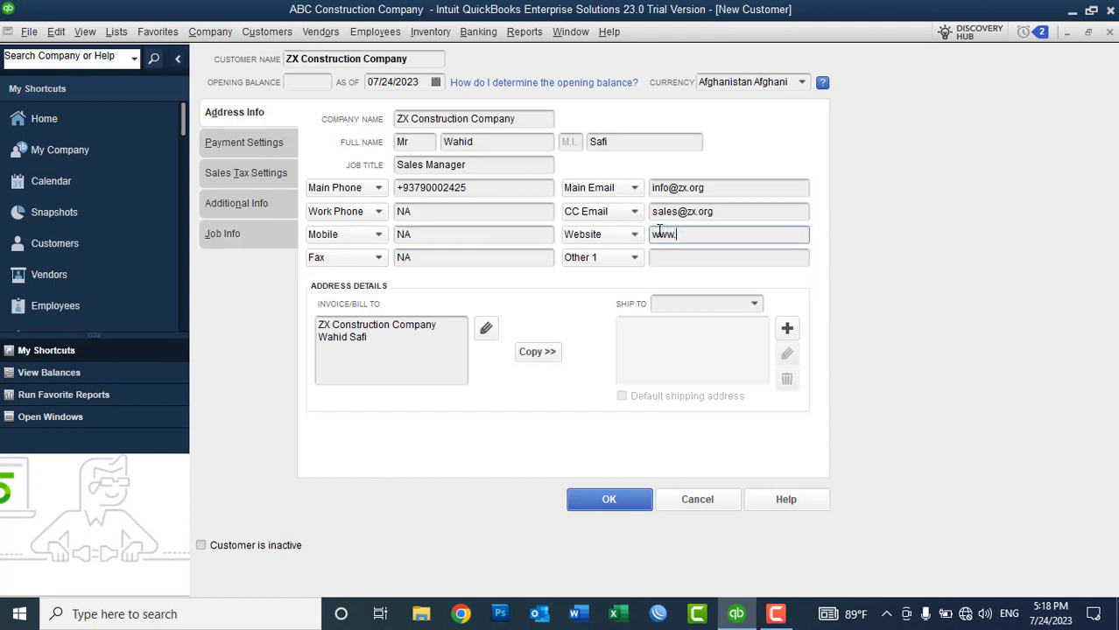
pyautogui.write('zx.org')
pyautogui.press('Tab')
pyautogui.press('Tab')
pyautogui.press('Tab')
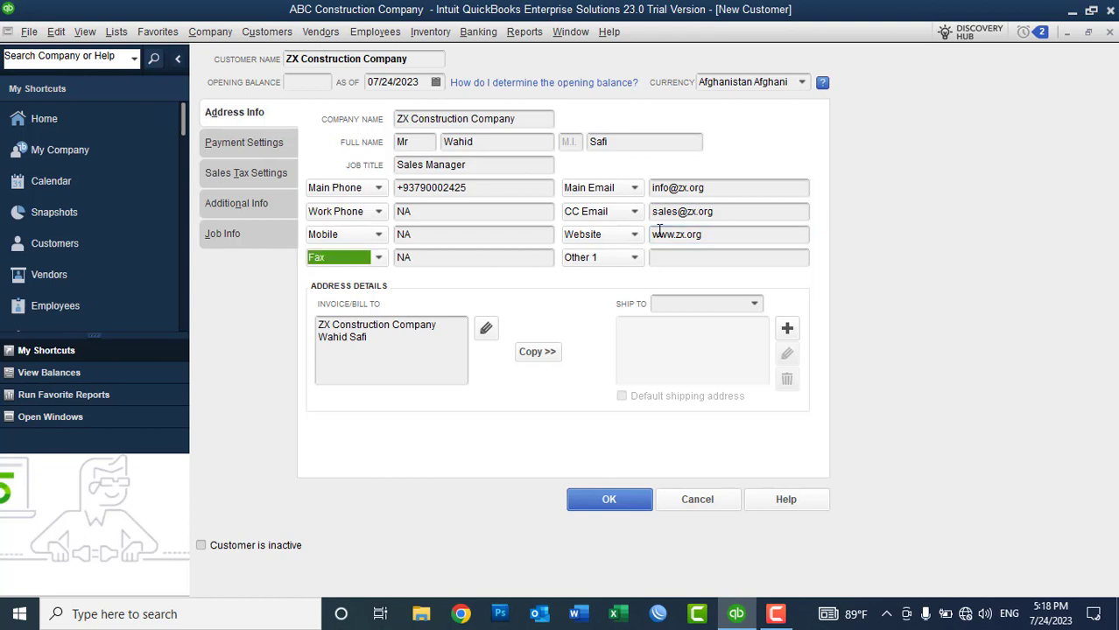
# Step: Make Other 1 a Facebook entry with the page name 'zx afghanistan'
pyautogui.click(628, 259)
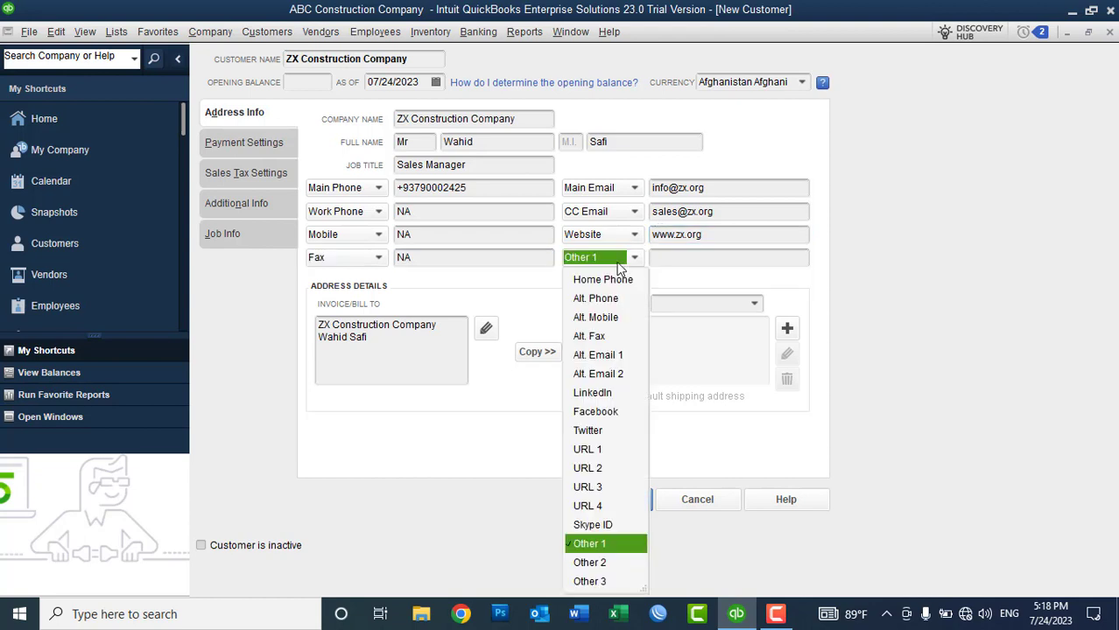
pyautogui.click(612, 412)
pyautogui.click(674, 259)
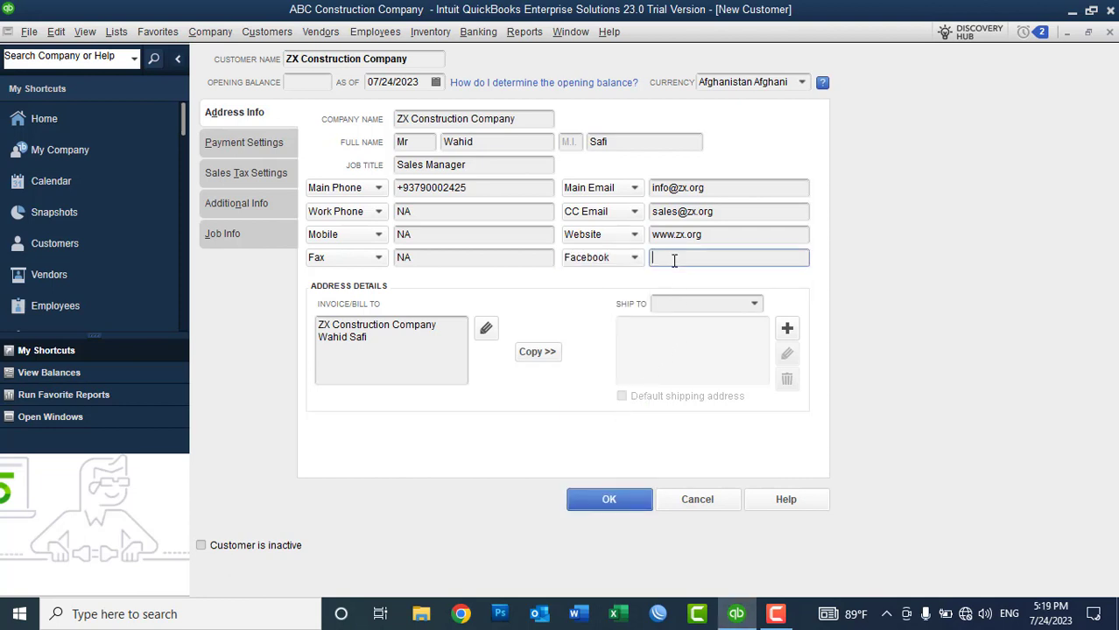
pyautogui.write('zx afghanistan')
pyautogui.click(404, 344)
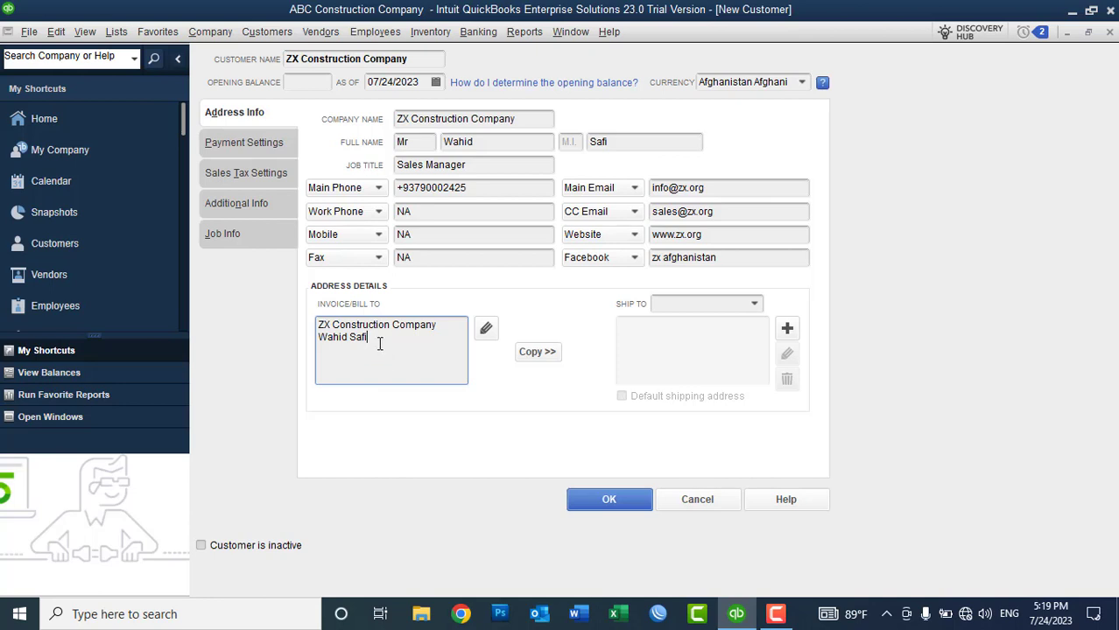
# Step: Open the Edit Address Information dialog for the Invoice/Bill To address
pyautogui.click(487, 330)
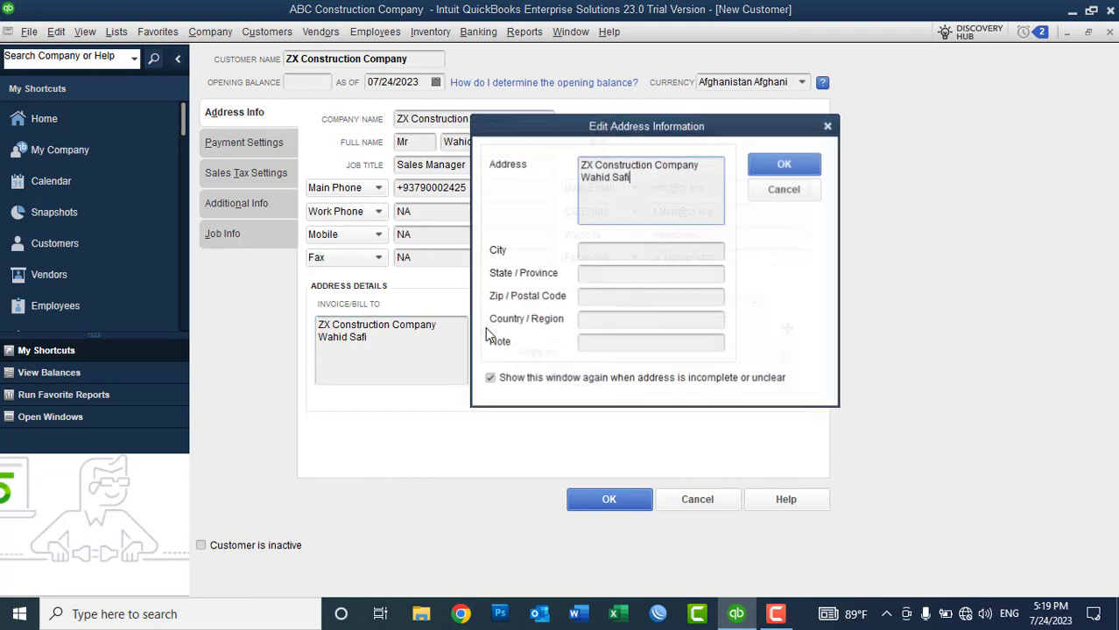
# Step: Fill in the billing street line, city Kabul, postal code and country Afghanistan, then confirm
pyautogui.click(599, 251)
pyautogui.write('Kabul')
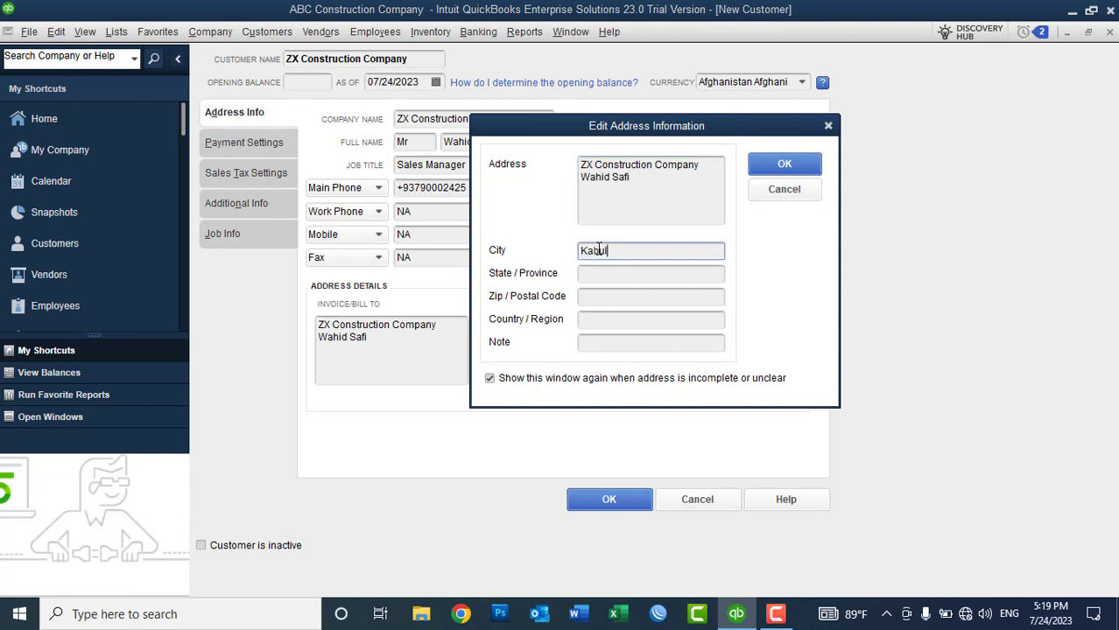
pyautogui.click(646, 179)
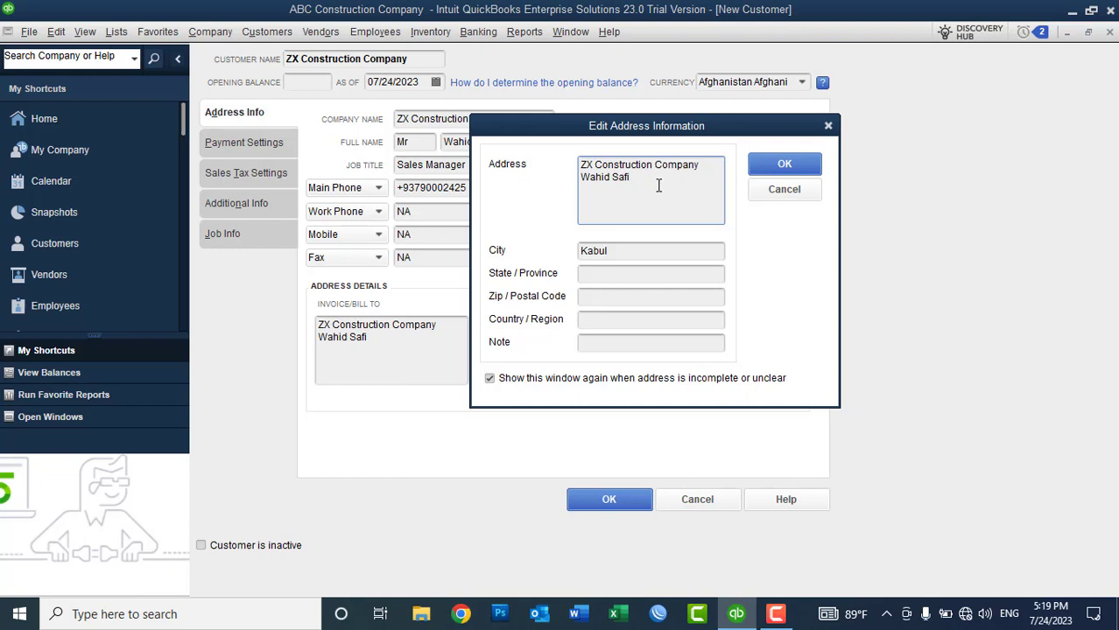
pyautogui.press('Return')
pyautogui.press('BackSpace')
pyautogui.press('BackSpace')
pyautogui.press('Tab')
pyautogui.press('Tab')
pyautogui.click(608, 297)
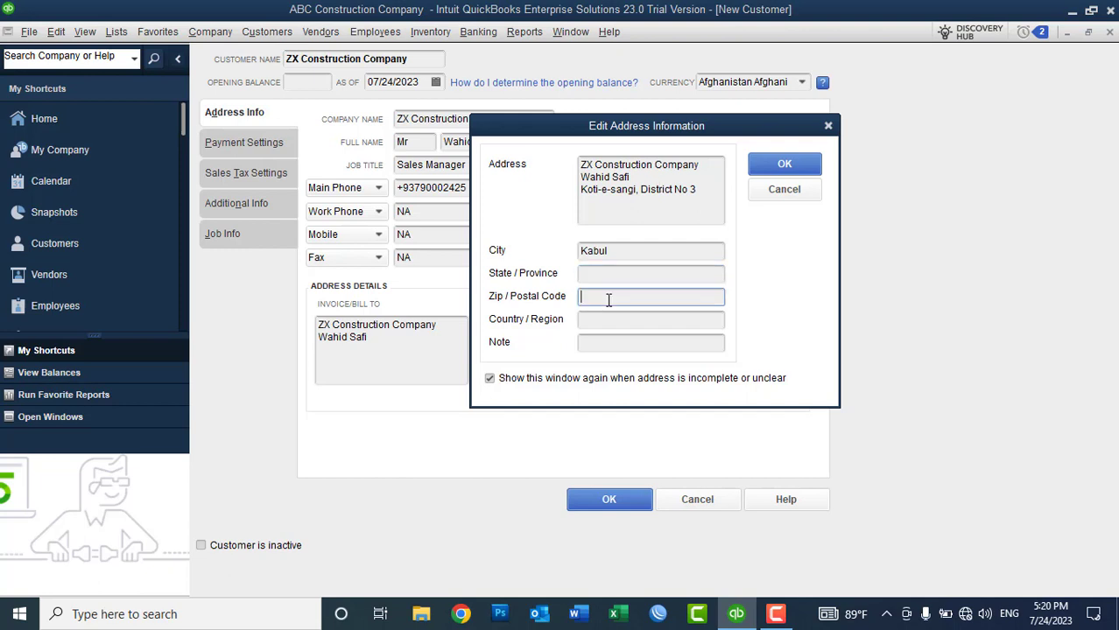
pyautogui.write('1006')
pyautogui.click(595, 321)
pyautogui.write('Afgh')
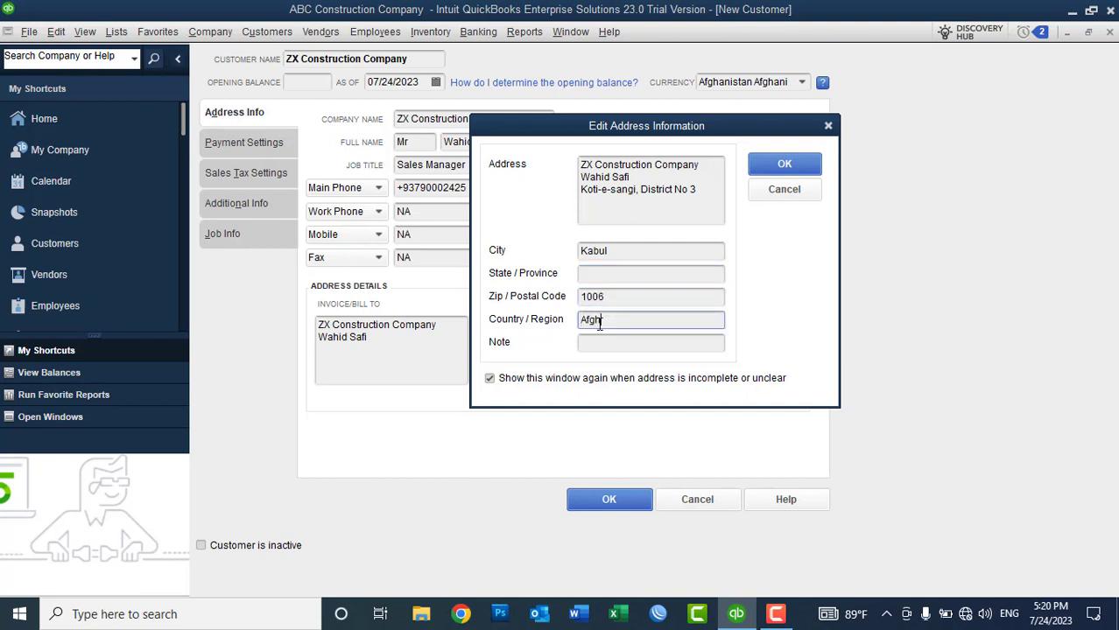
pyautogui.write('anistan')
pyautogui.click(771, 164)
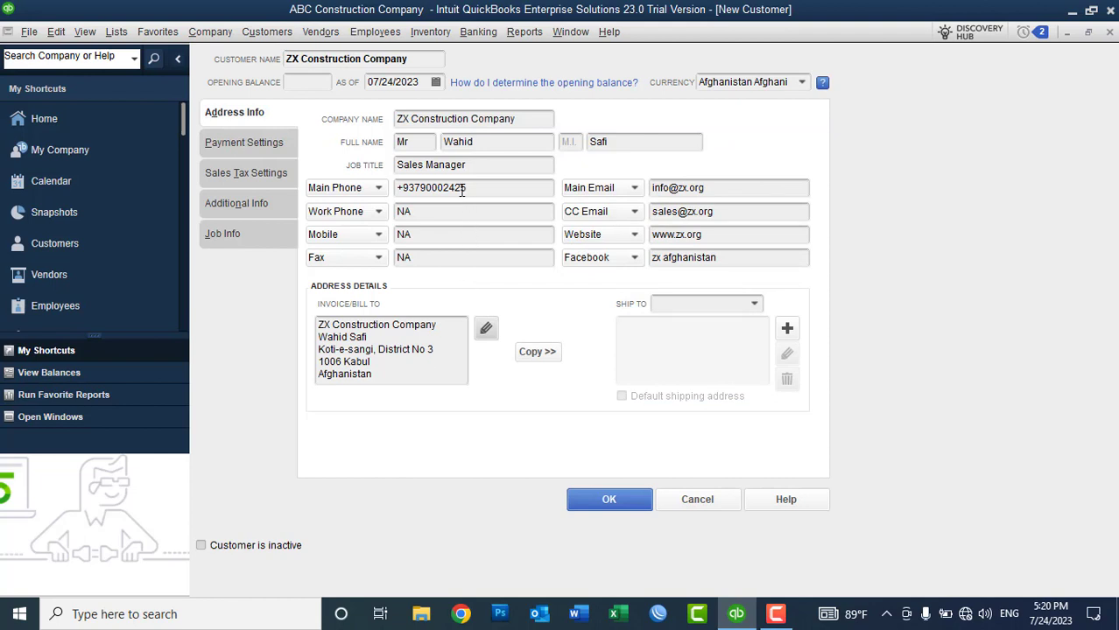
# Step: Copy the billing address to a default Ship To 1, adding the contact's phone number
pyautogui.click(534, 351)
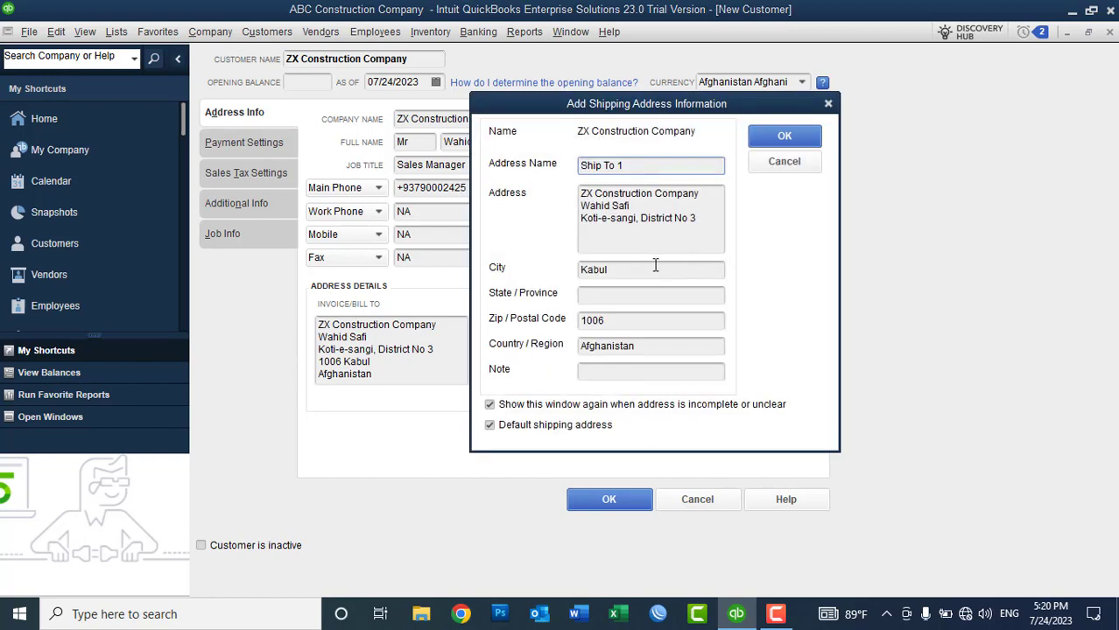
pyautogui.click(663, 205)
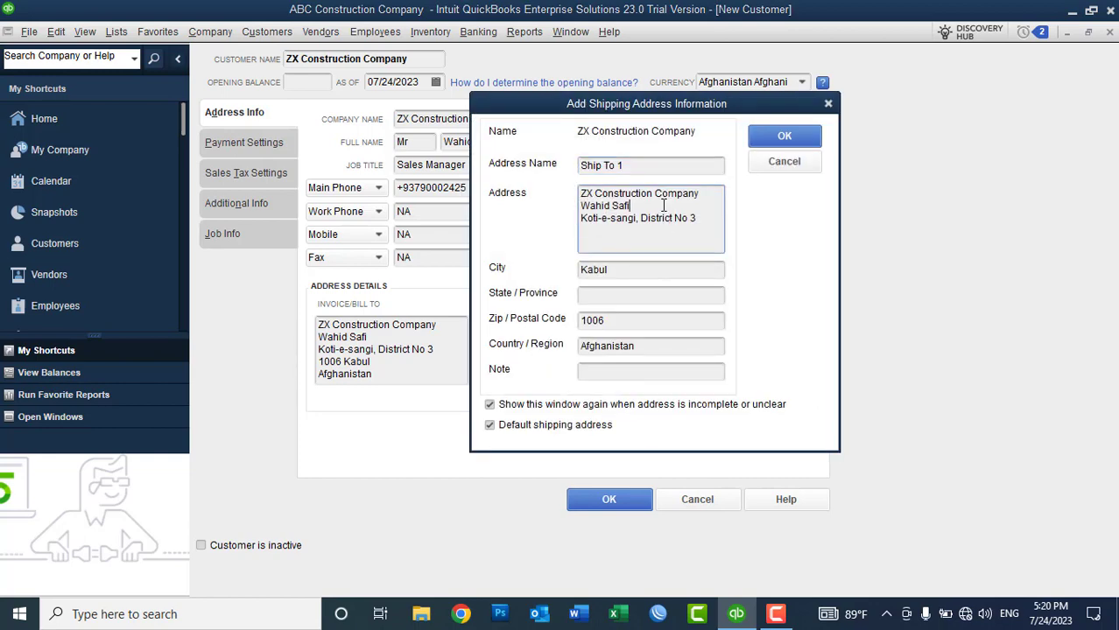
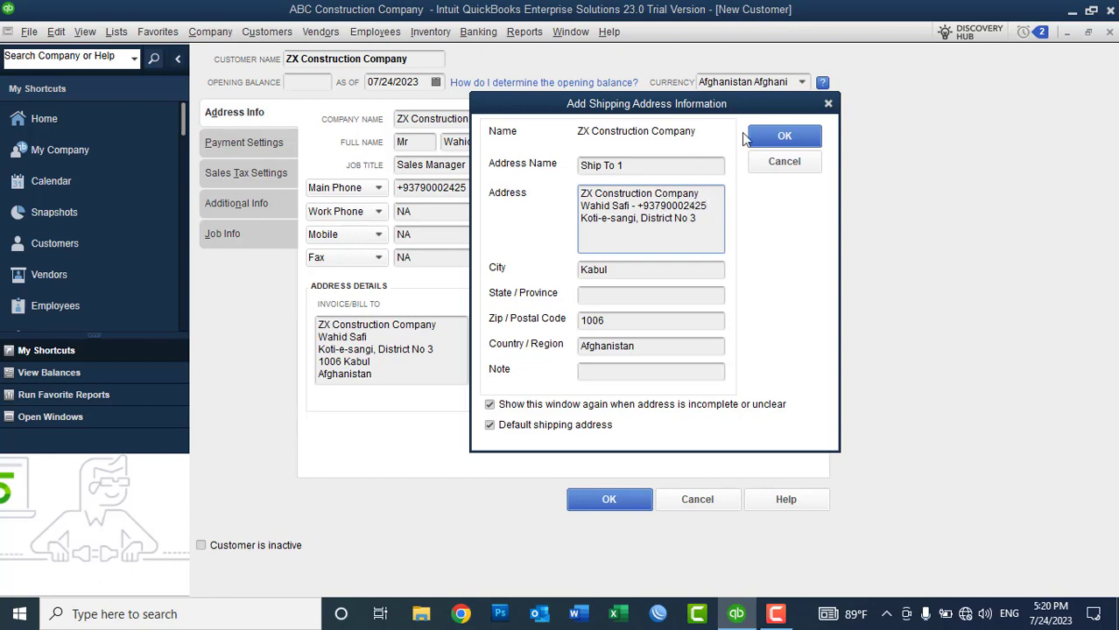
pyautogui.click(770, 140)
pyautogui.click(410, 382)
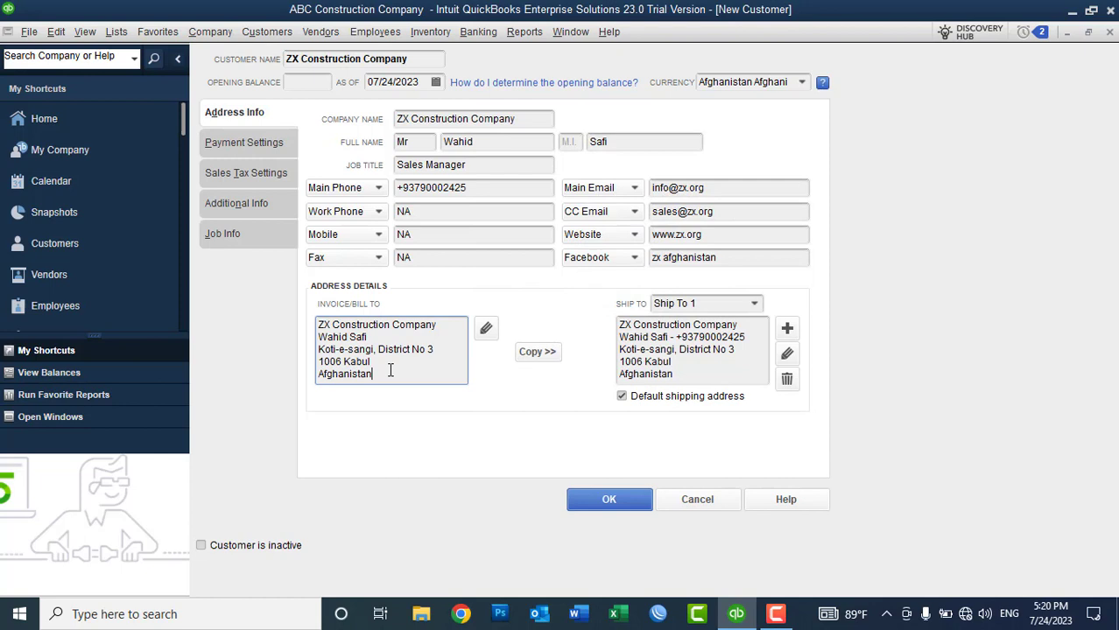
pyautogui.moveTo(394, 371); pyautogui.dragTo(310, 324)
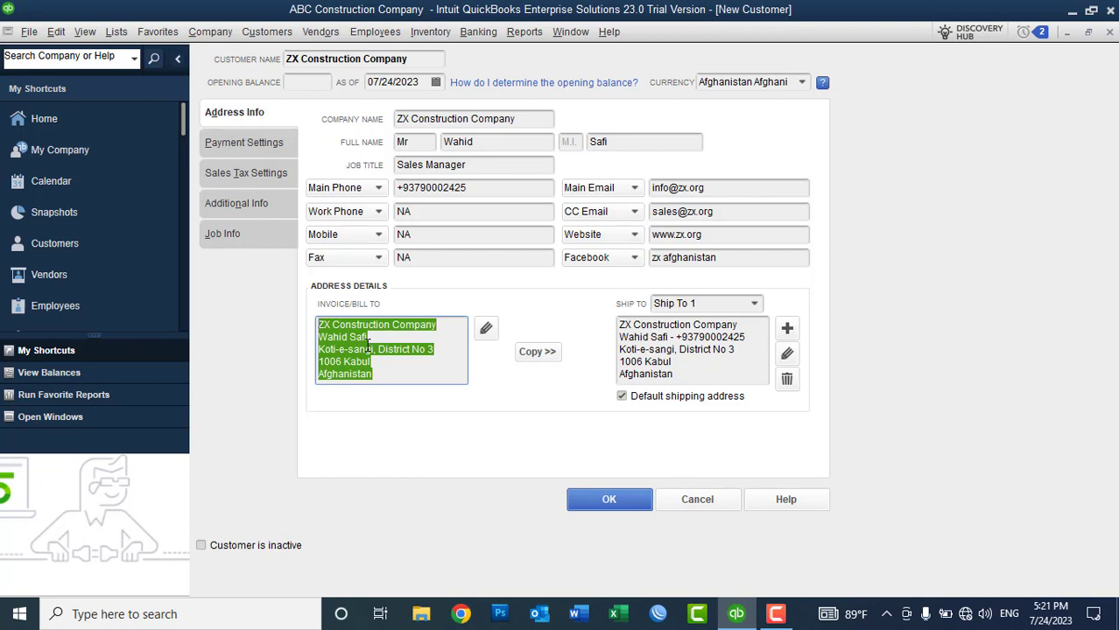
pyautogui.click(690, 372)
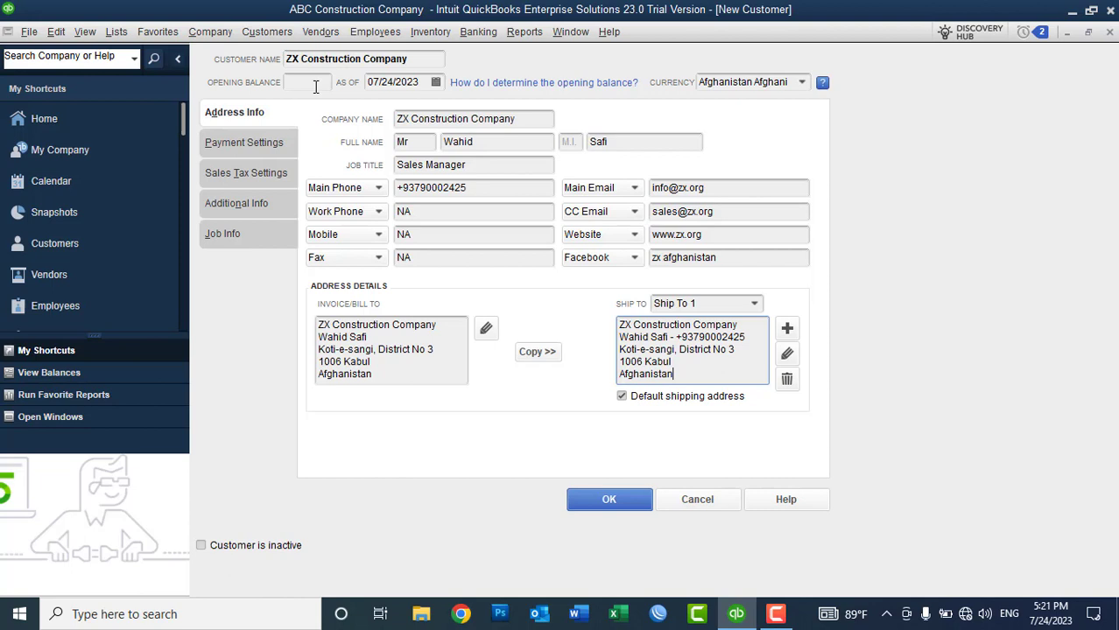
# Step: Set the As Of date to 06/30/2023 with Afghanistan Afghani currency, leaving the opening balance blank
pyautogui.click(314, 83)
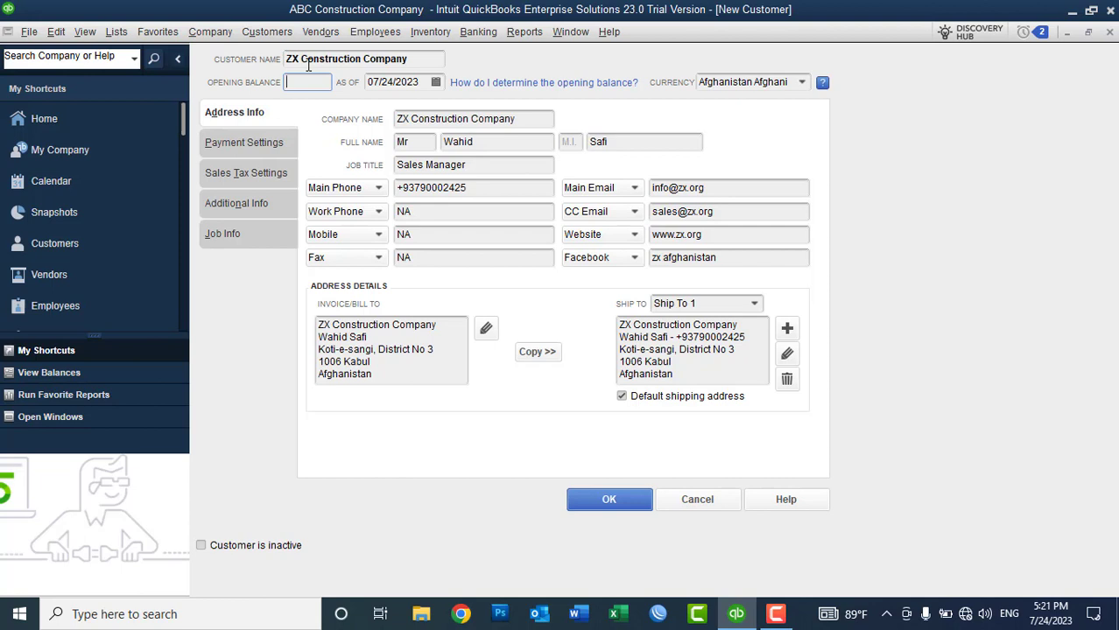
pyautogui.write('20000')
pyautogui.click(435, 81)
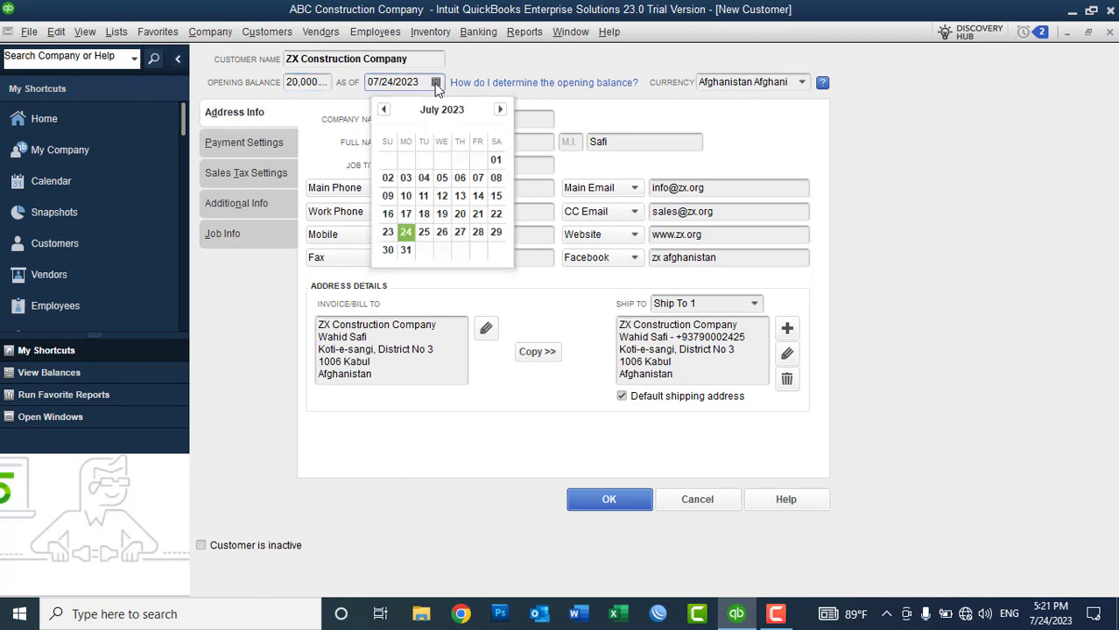
pyautogui.click(385, 110)
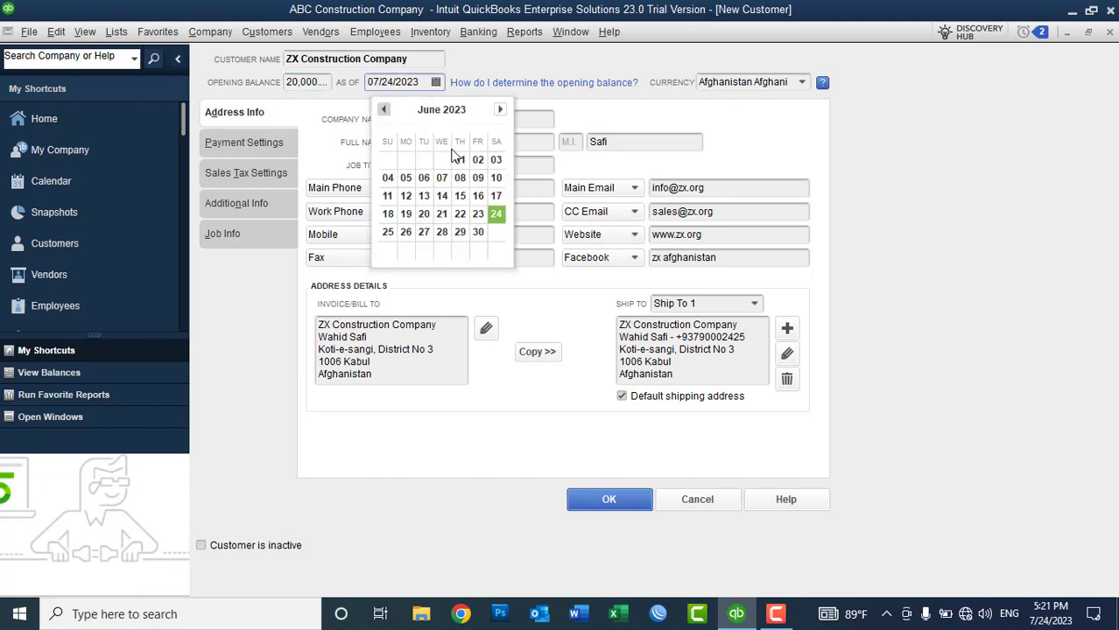
pyautogui.click(480, 232)
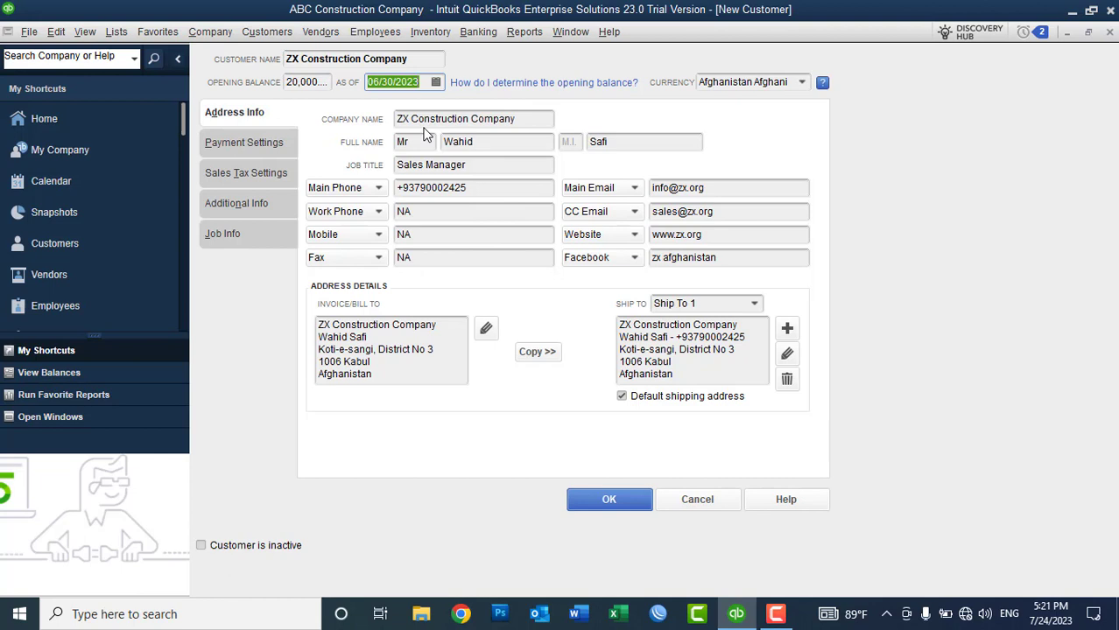
pyautogui.click(801, 83)
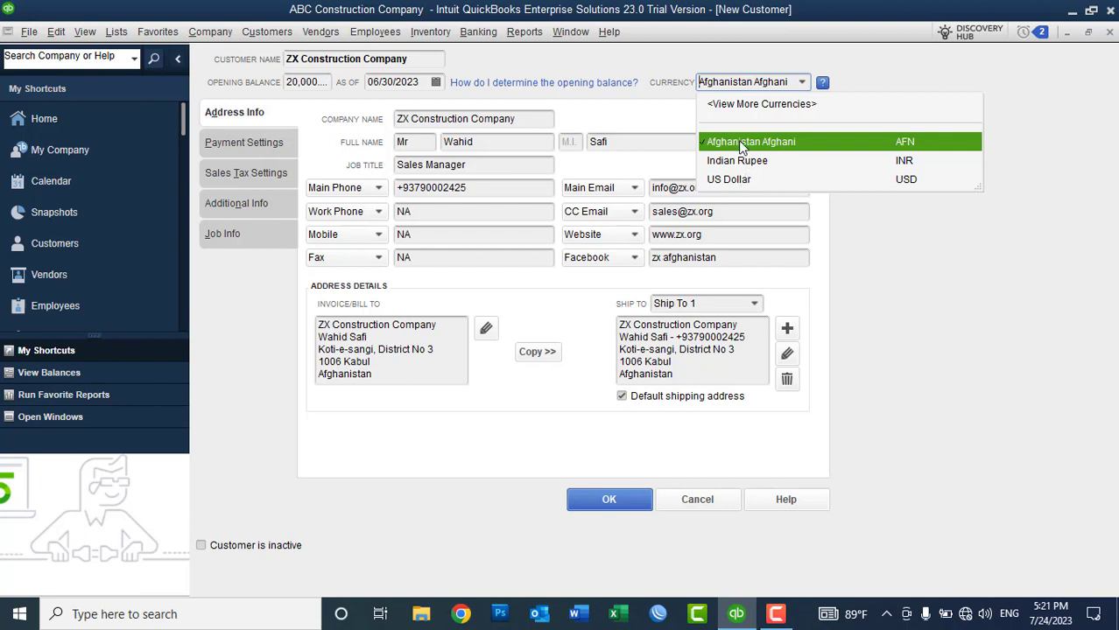
pyautogui.click(742, 145)
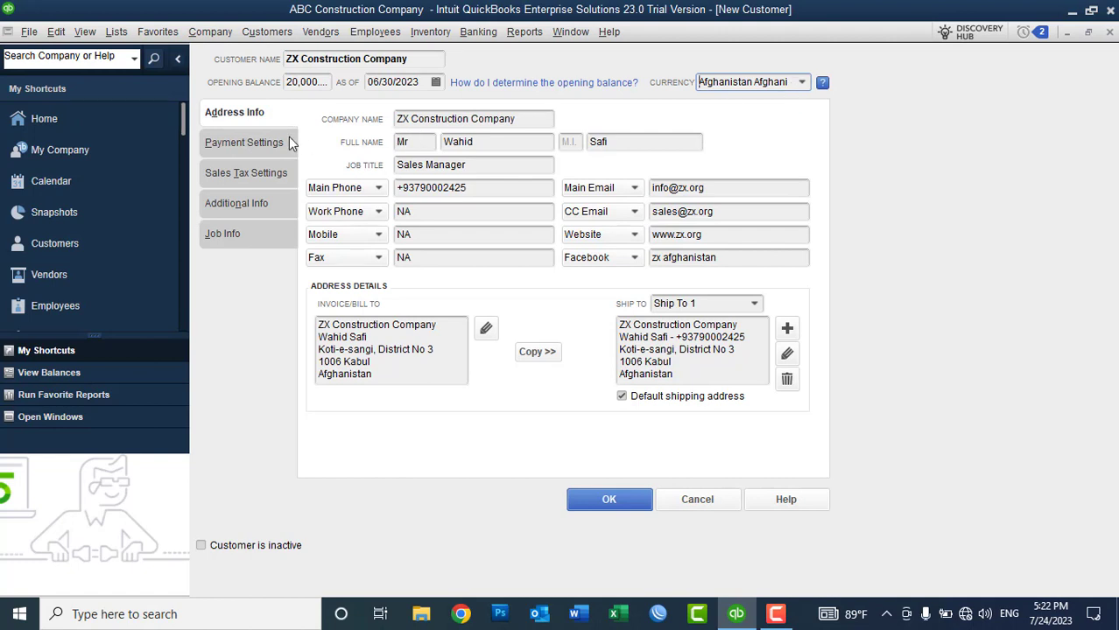
pyautogui.click(329, 81)
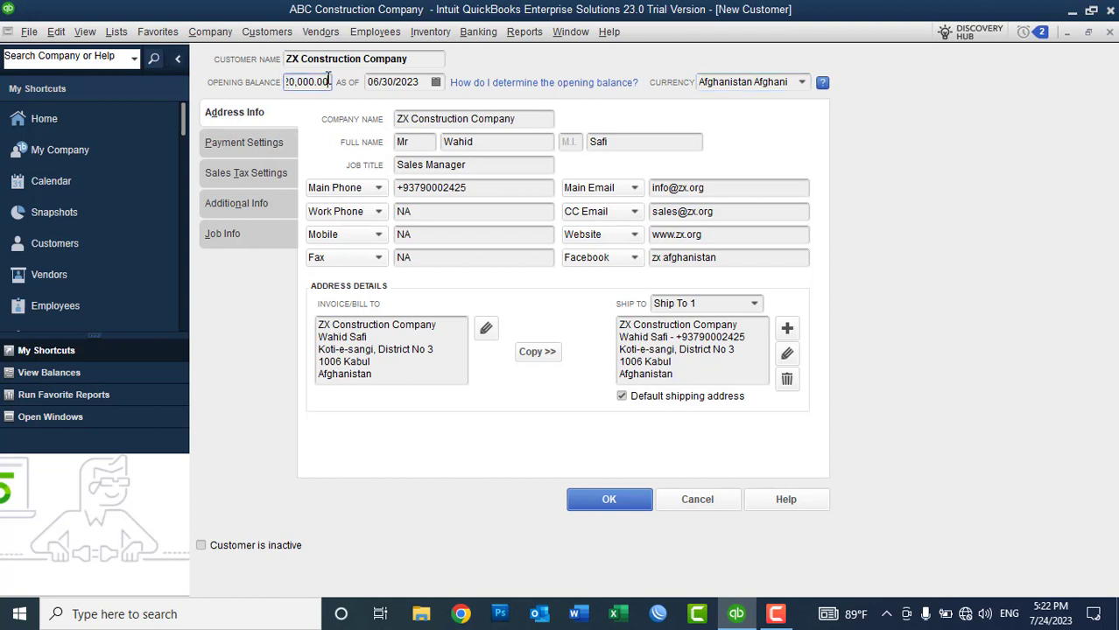
pyautogui.doubleClick(328, 81)
pyautogui.press('BackSpace')
# Step: On Payment Settings, enter an account number, Net 15 terms and a 20000 credit limit
pyautogui.click(259, 146)
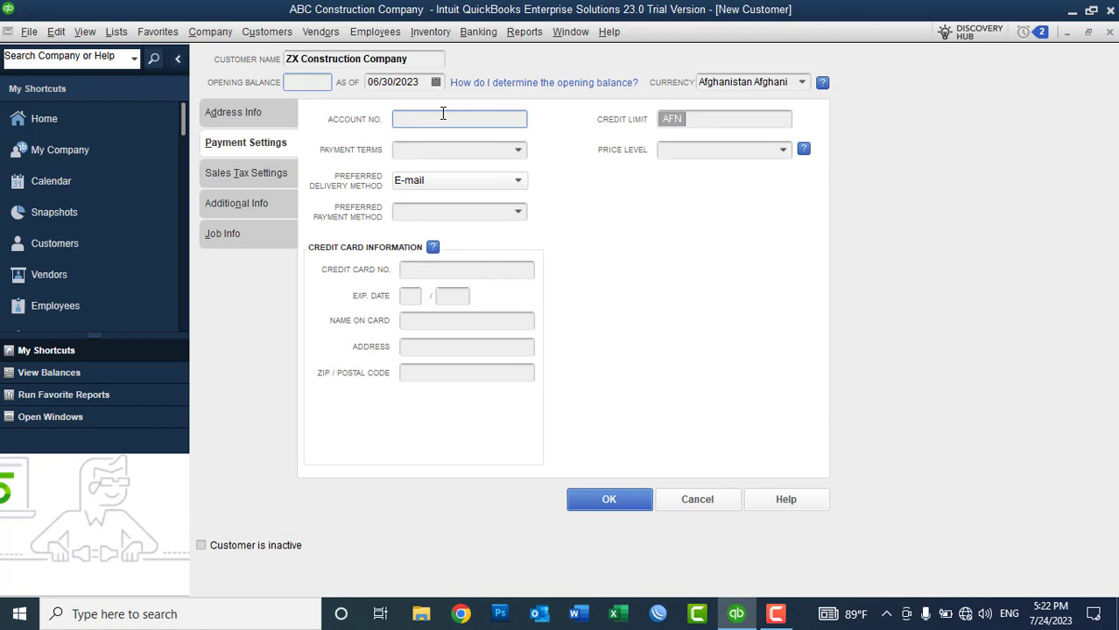
pyautogui.write('20201010')
pyautogui.click(520, 154)
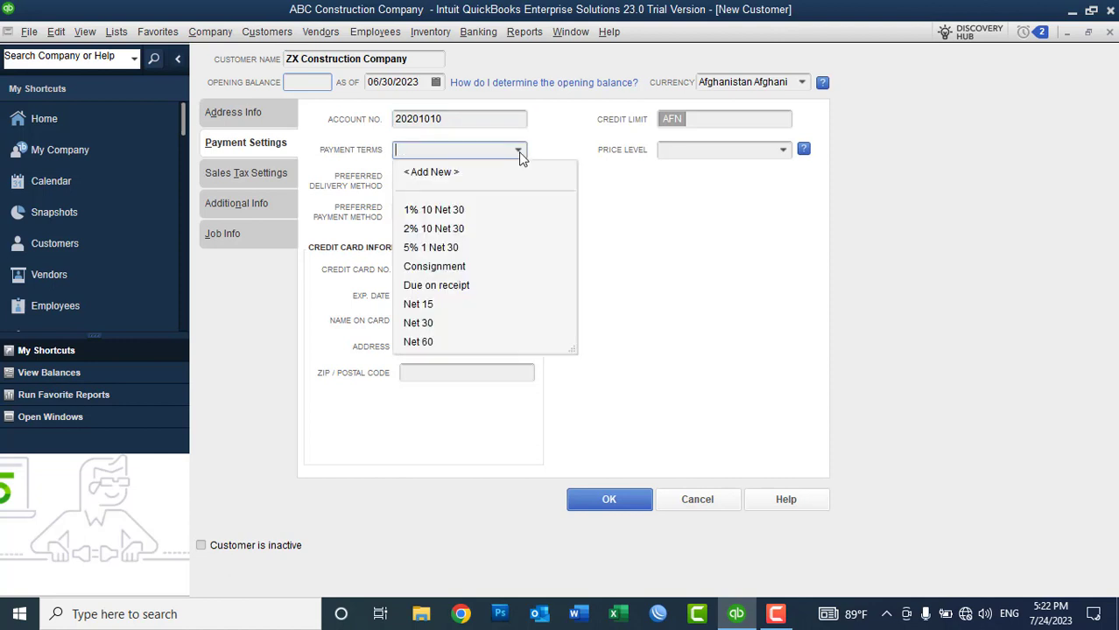
pyautogui.click(420, 305)
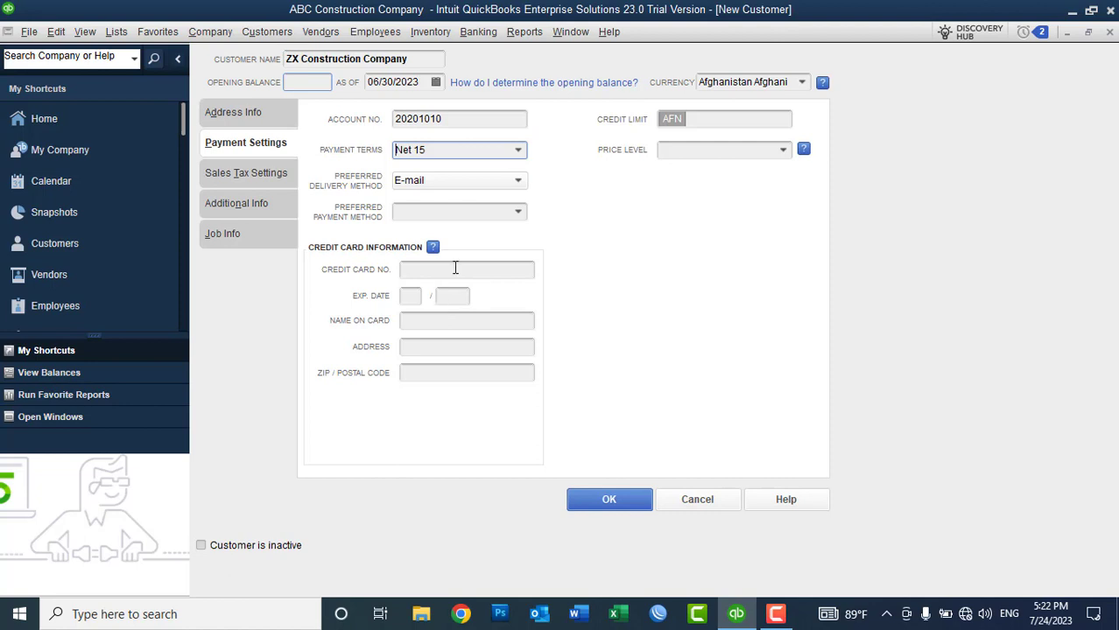
pyautogui.click(696, 120)
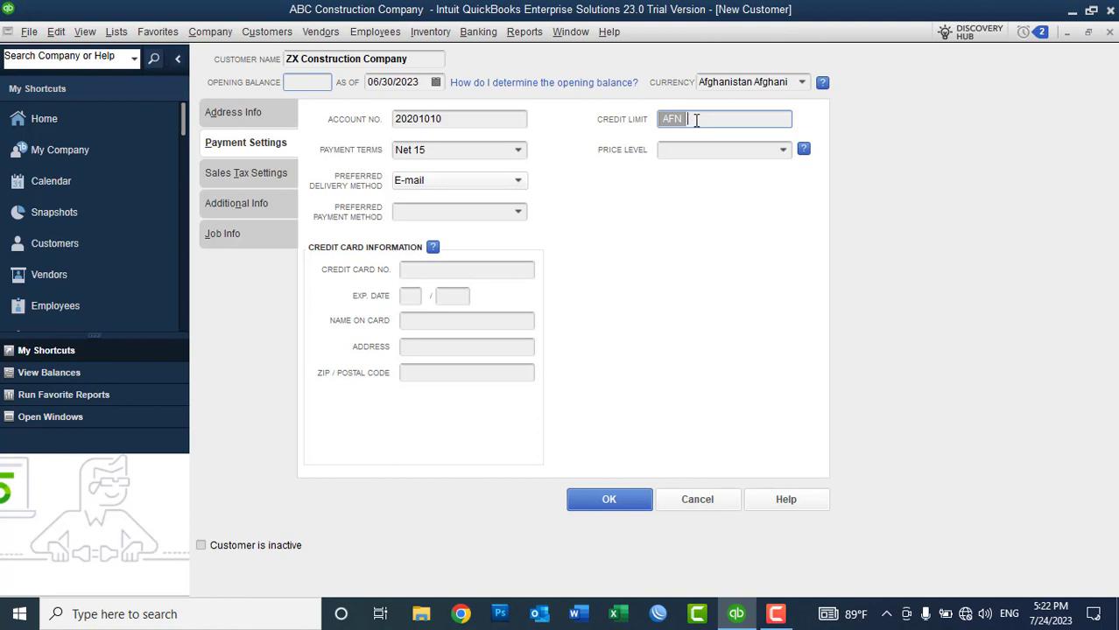
pyautogui.write('20000')
pyautogui.press('Tab')
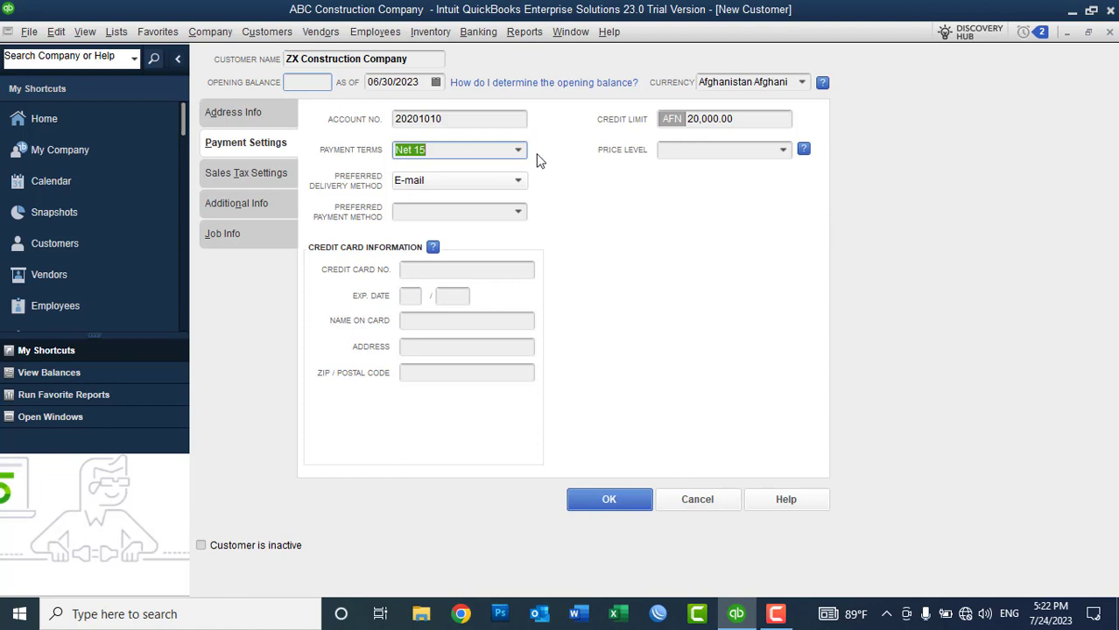
pyautogui.click(692, 151)
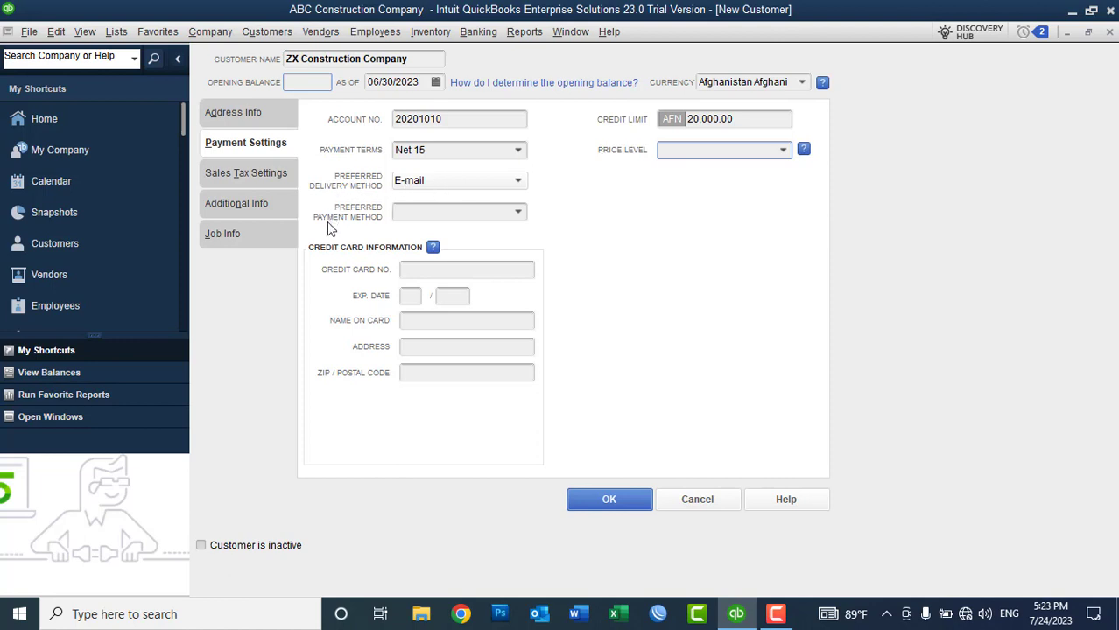
# Step: Choose Cash as the preferred payment method, after briefly trying MasterCard
pyautogui.click(411, 215)
pyautogui.click(519, 216)
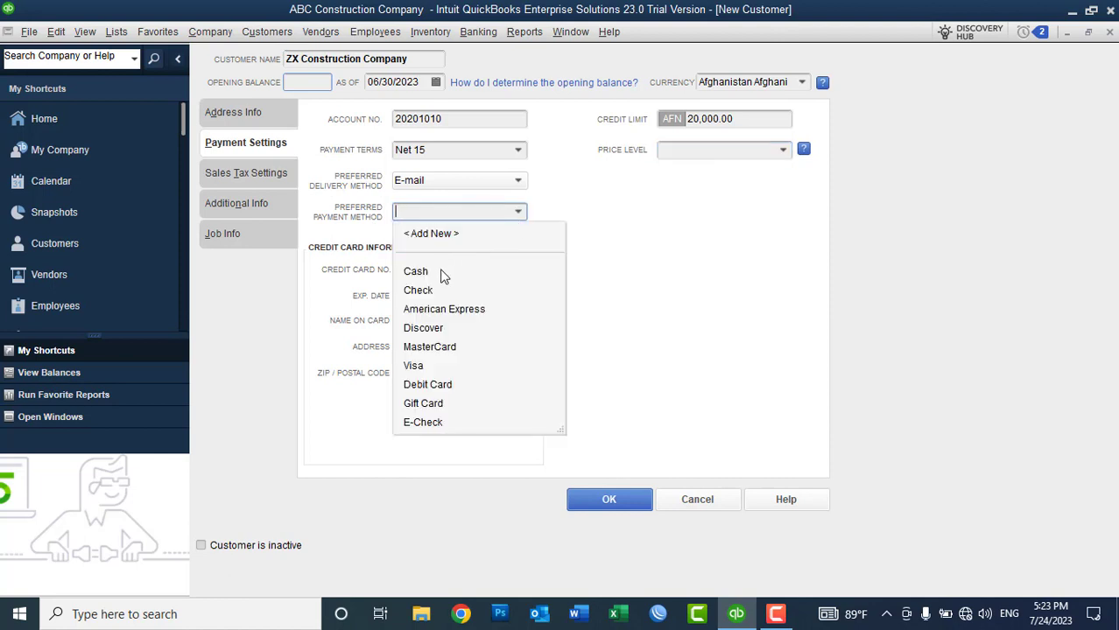
pyautogui.click(419, 272)
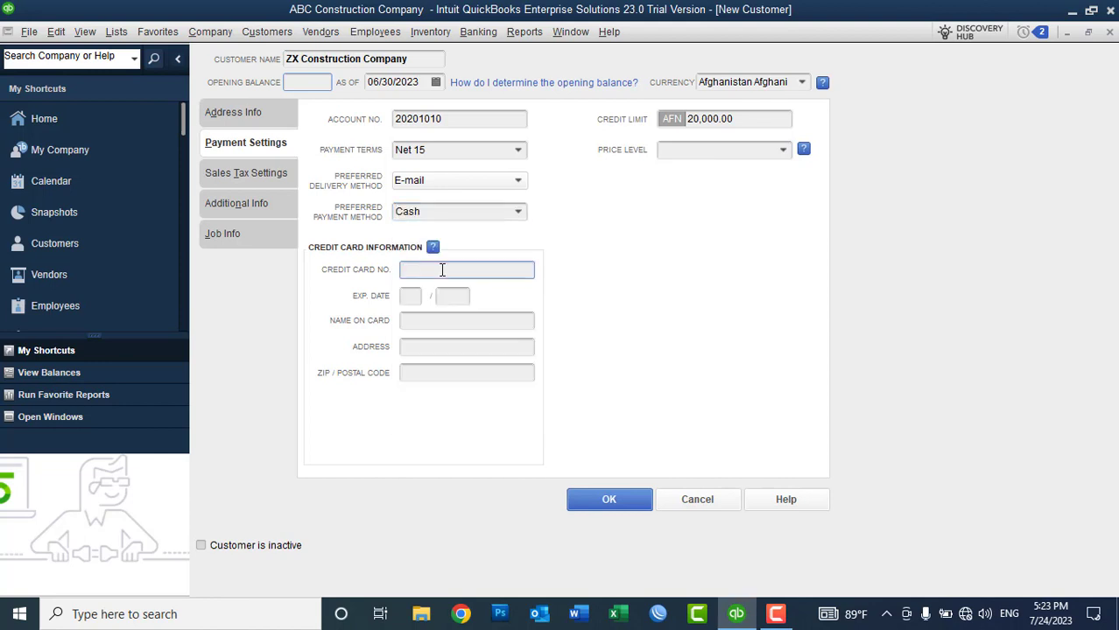
pyautogui.click(520, 215)
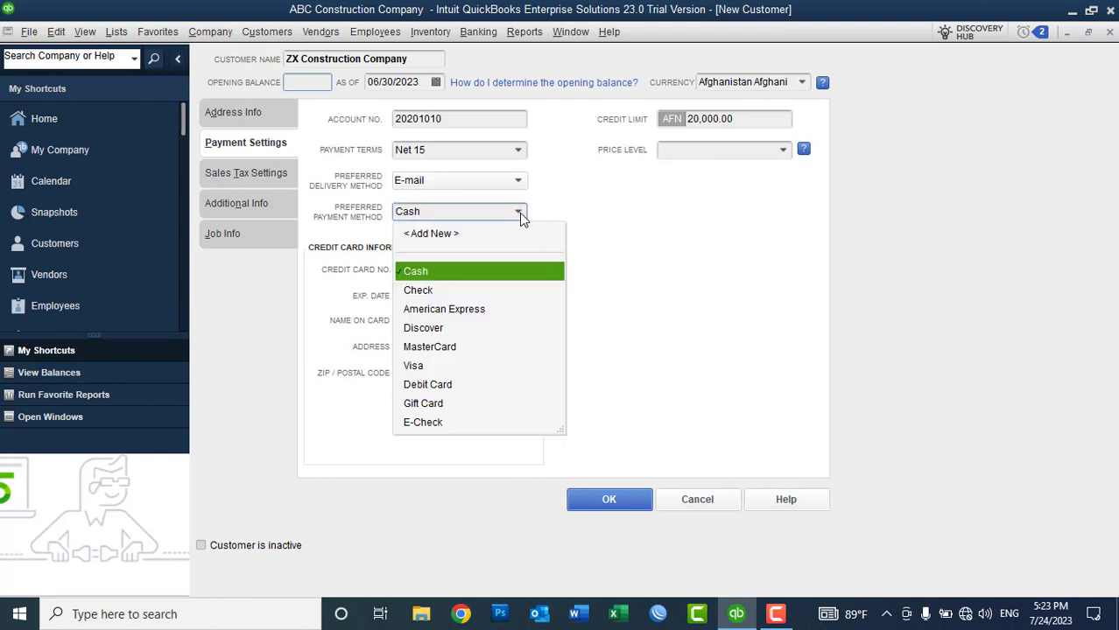
pyautogui.click(438, 346)
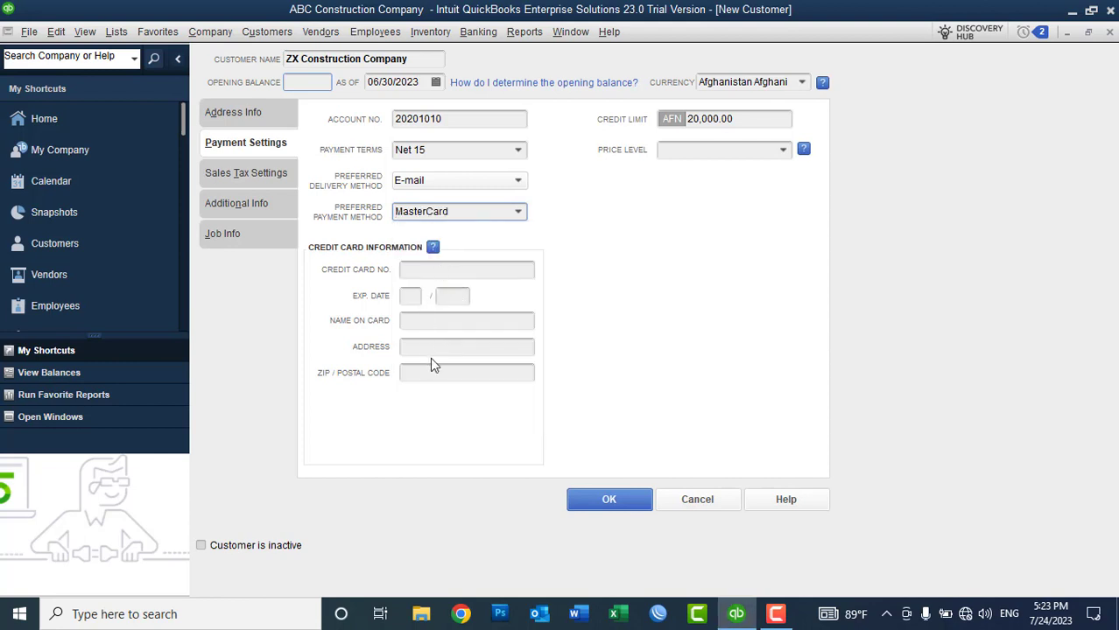
pyautogui.click(518, 211)
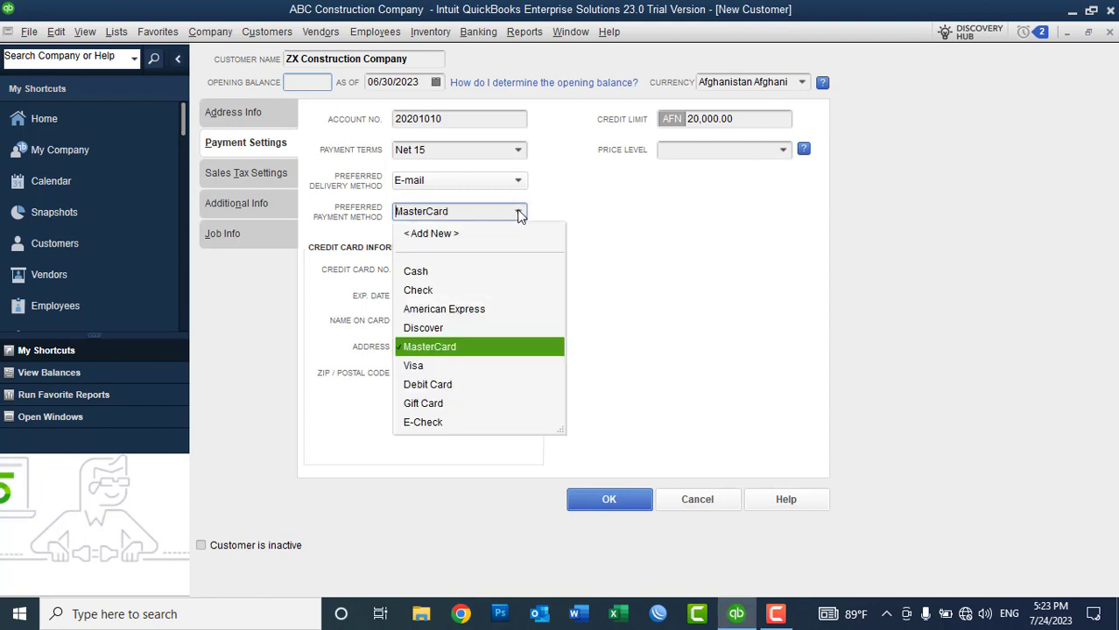
pyautogui.click(437, 271)
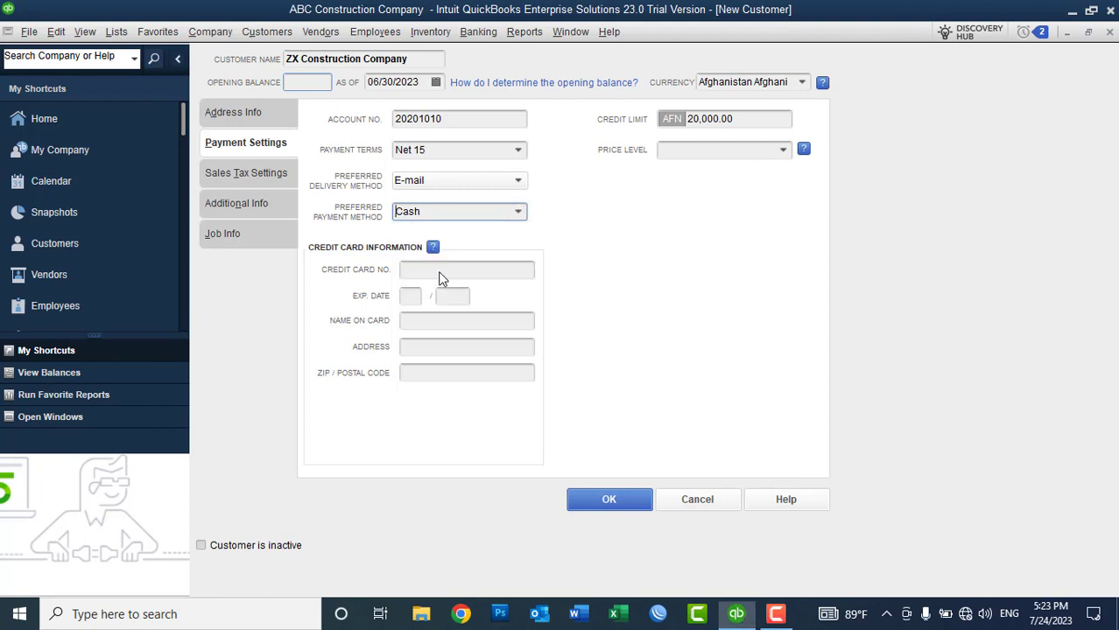
pyautogui.click(247, 179)
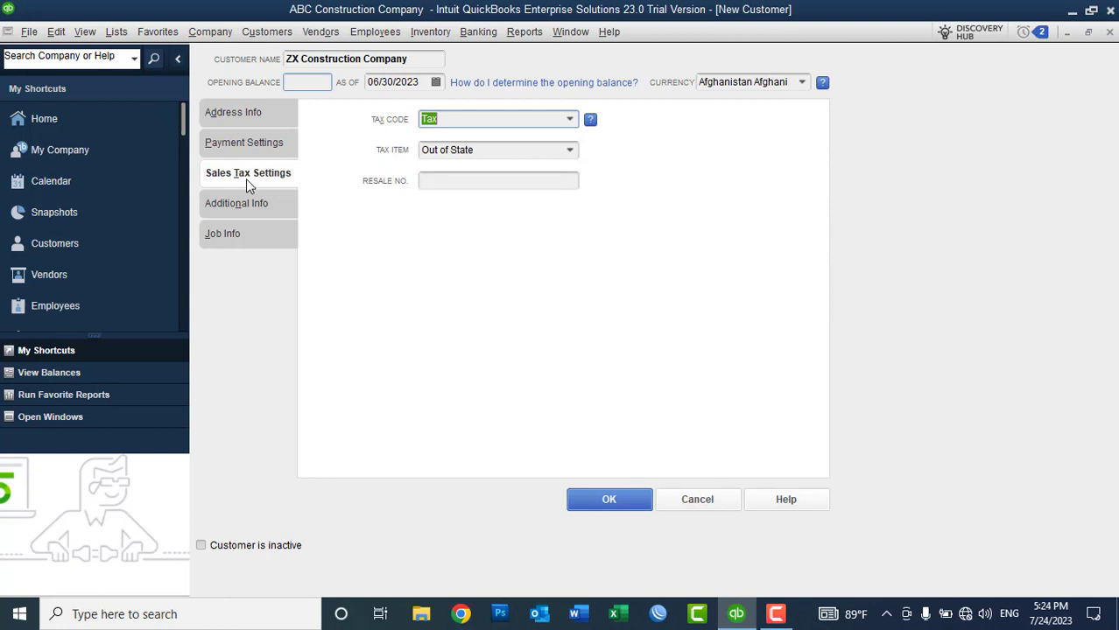
# Step: Change ZX Construction Company's tax code from Tax to Non, leaving Out of State as the tax item
pyautogui.click(574, 120)
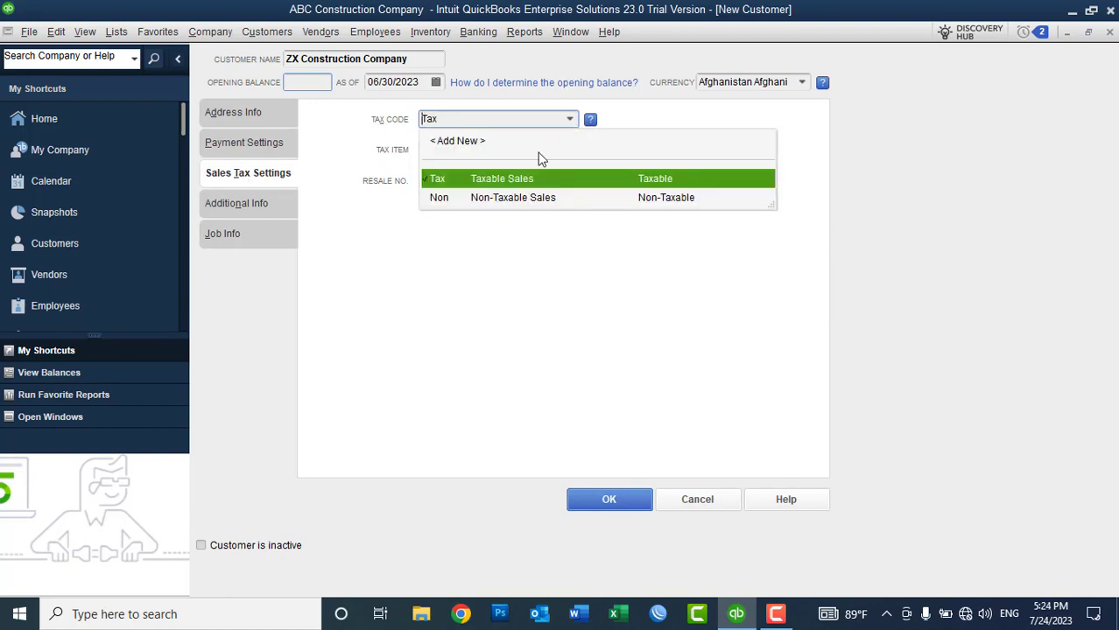
pyautogui.click(501, 200)
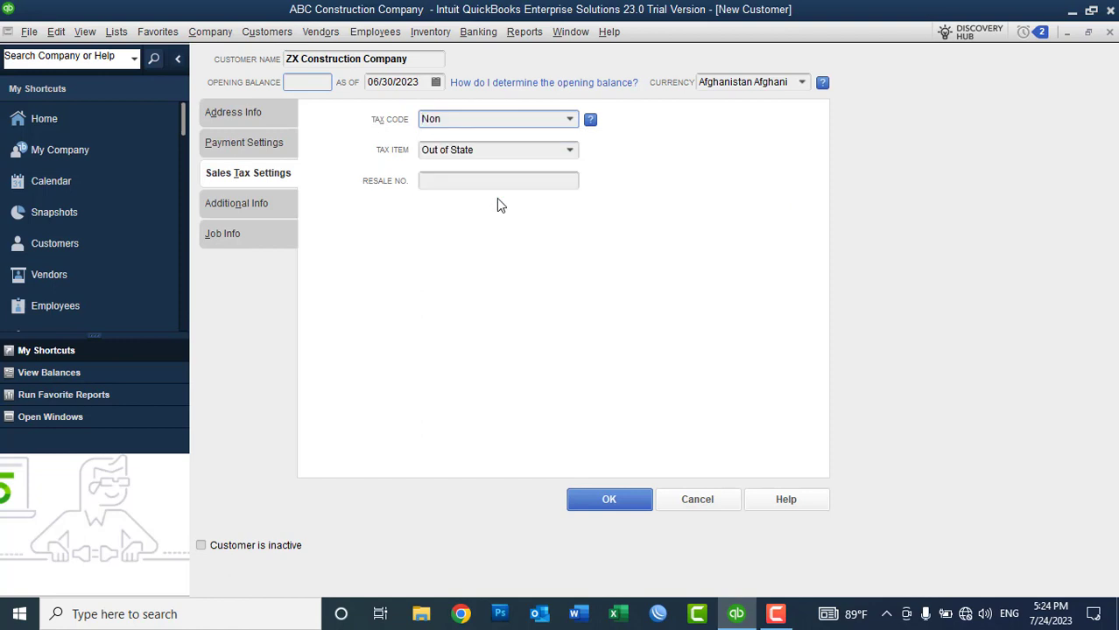
pyautogui.click(569, 120)
pyautogui.click(499, 175)
pyautogui.click(530, 150)
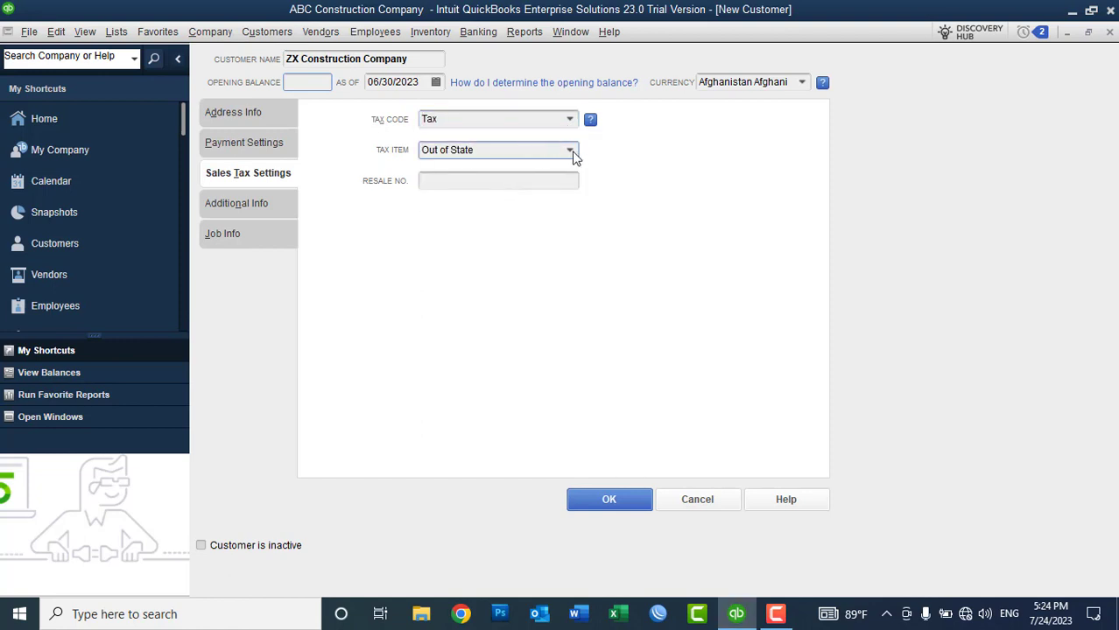
pyautogui.click(572, 152)
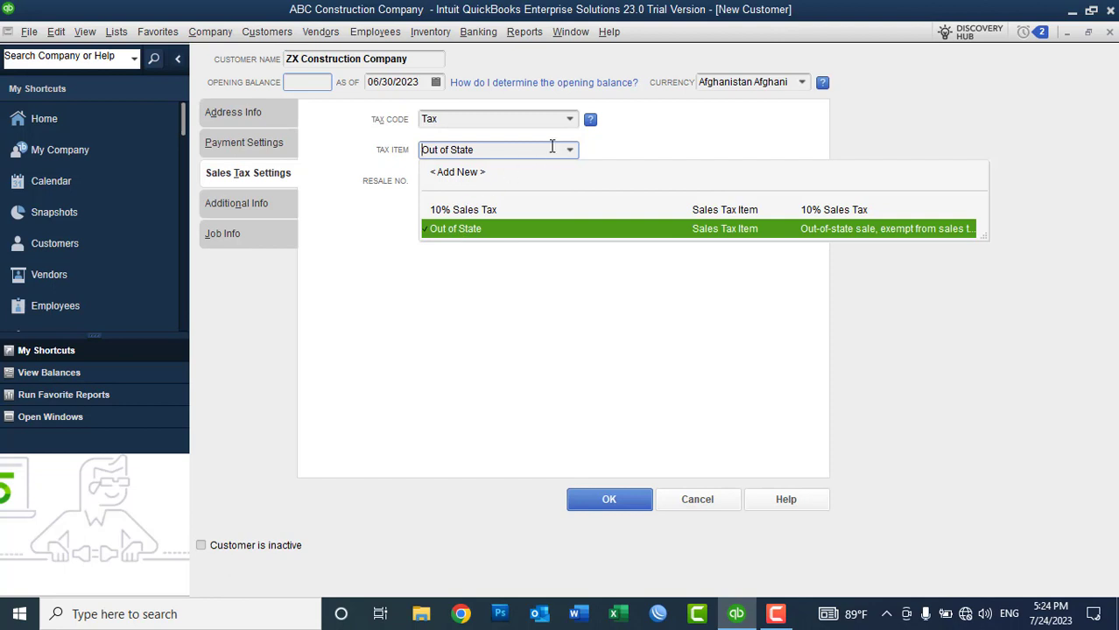
pyautogui.click(569, 119)
pyautogui.click(497, 196)
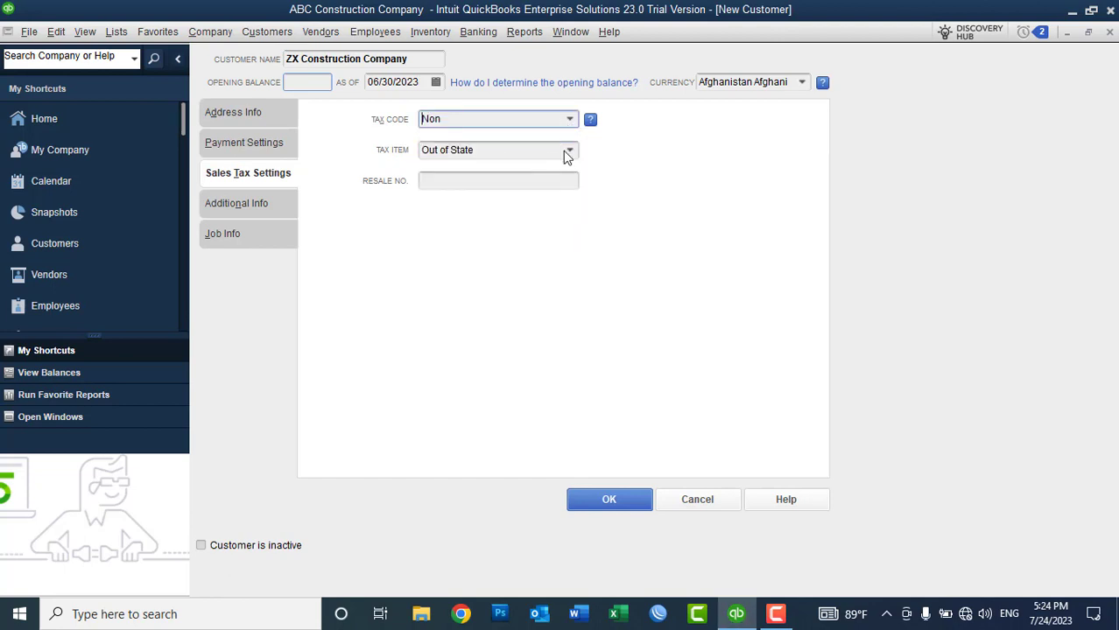
pyautogui.click(480, 182)
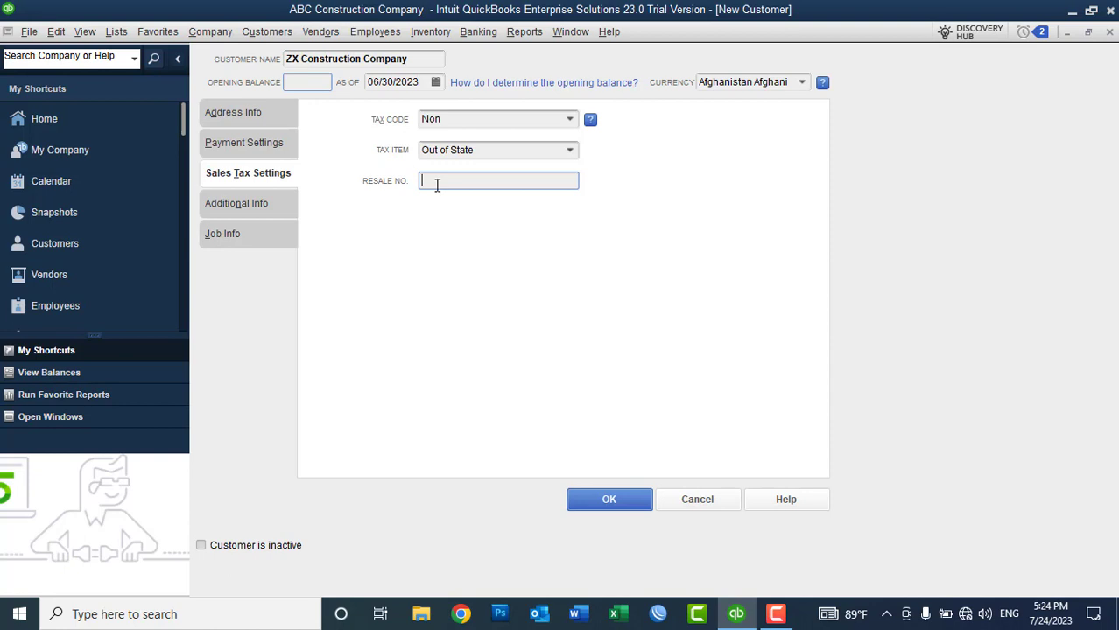
# Step: Add a customer type named 'Internal Customer' and assign it to ZX Construction Company
pyautogui.click(261, 210)
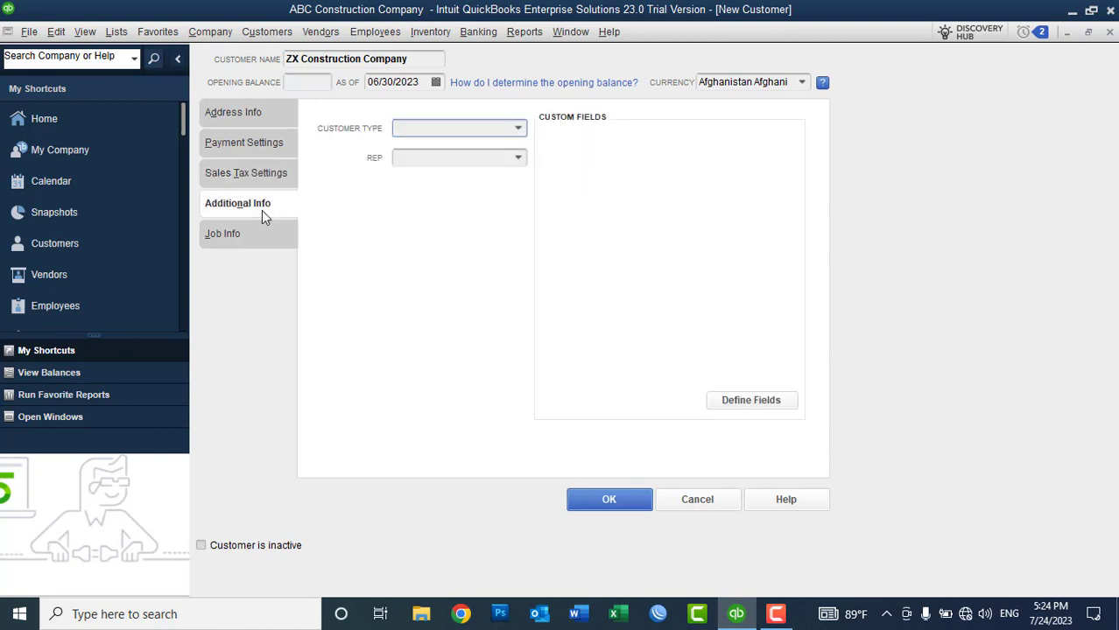
pyautogui.click(519, 129)
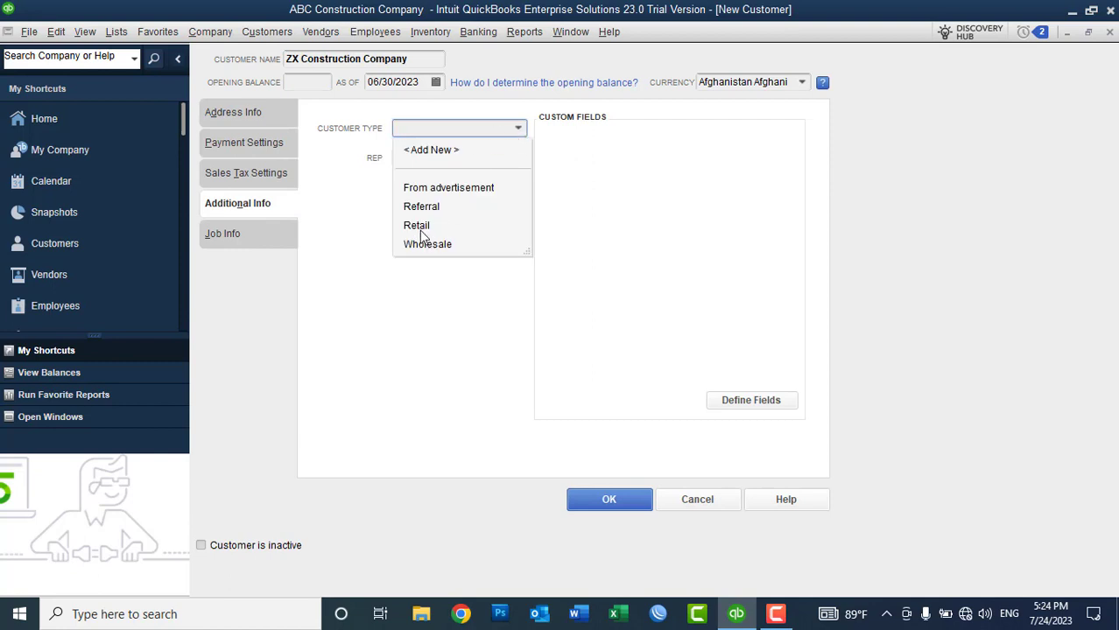
pyautogui.click(430, 152)
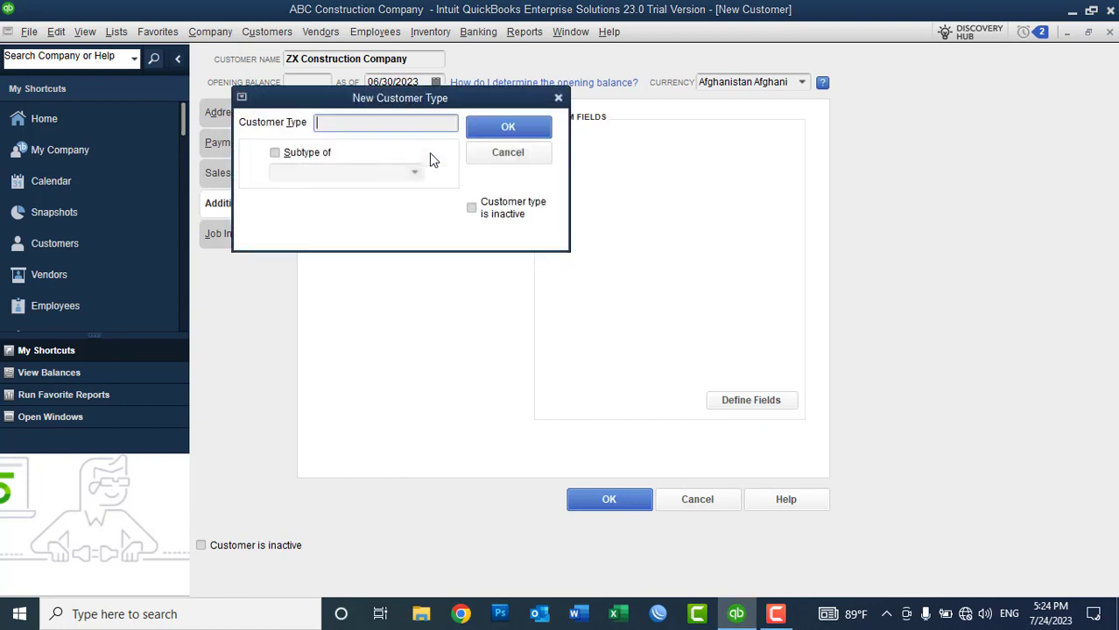
pyautogui.moveTo(369, 103); pyautogui.dragTo(453, 247)
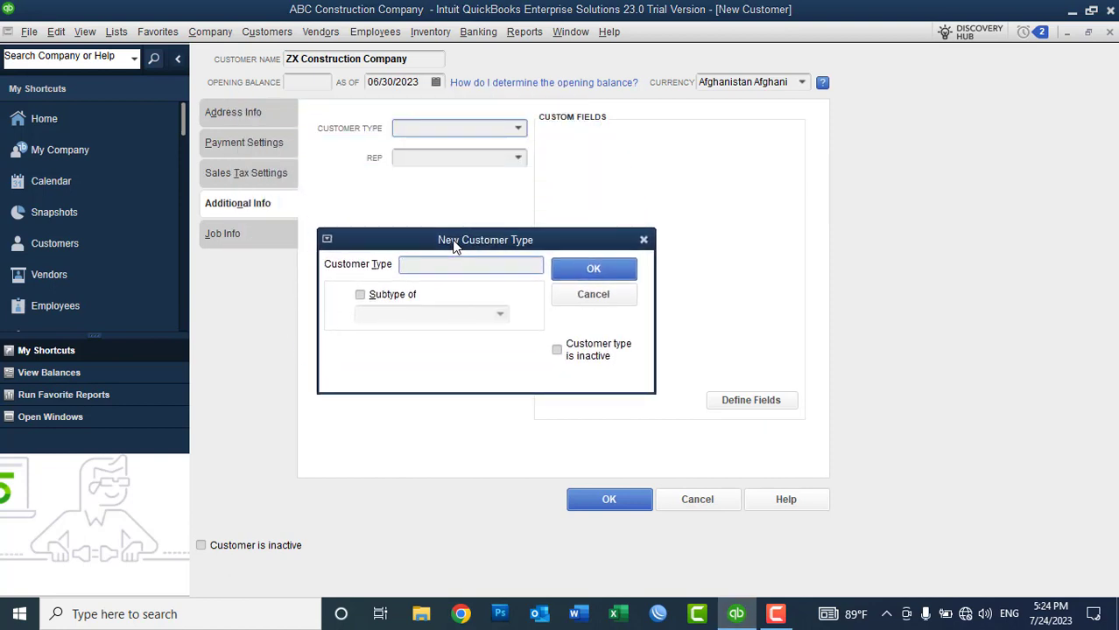
pyautogui.write('Internal Customer')
pyautogui.click(587, 269)
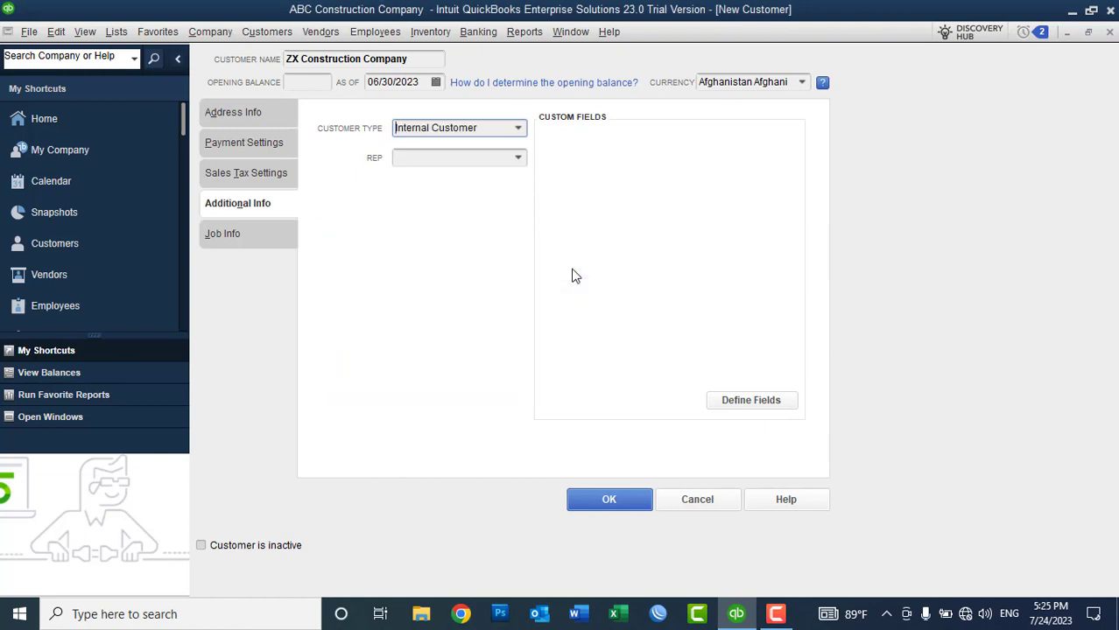
pyautogui.click(513, 157)
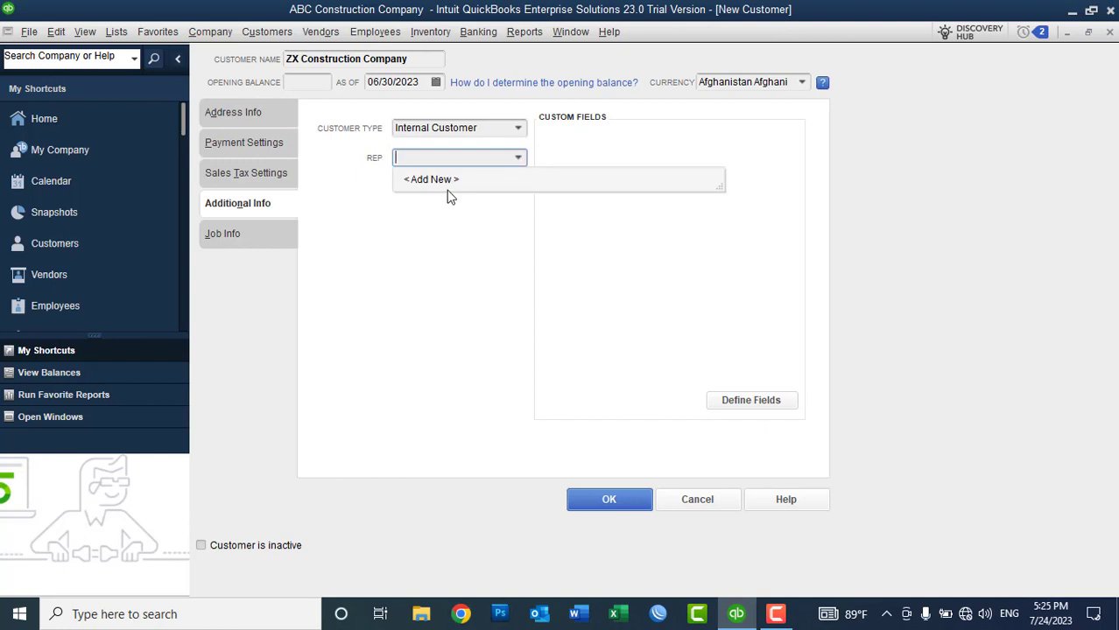
pyautogui.click(437, 180)
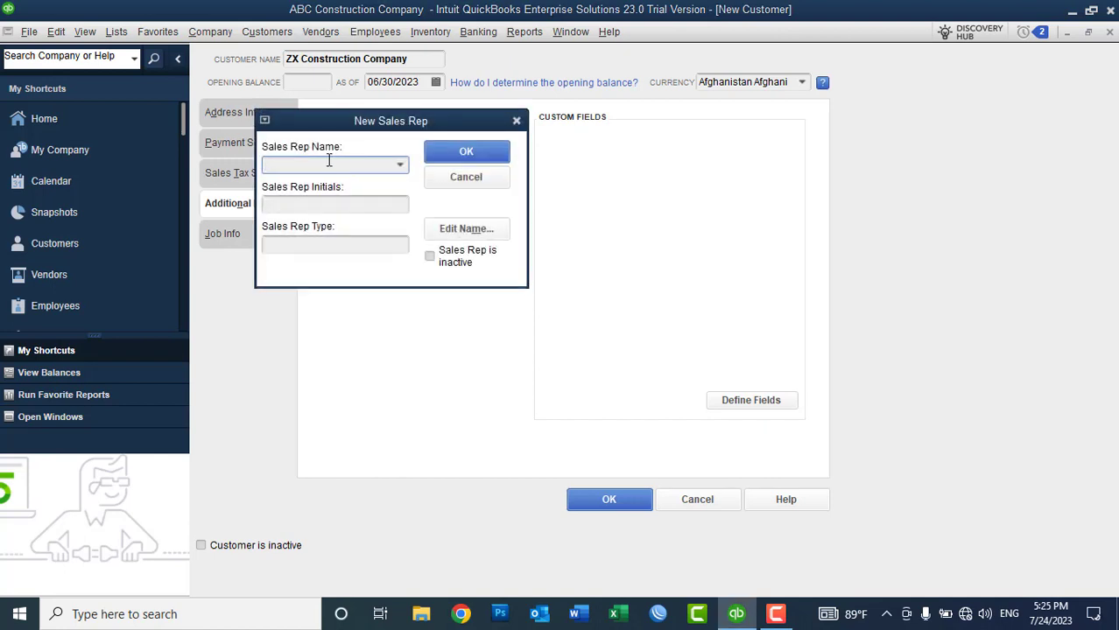
pyautogui.click(468, 180)
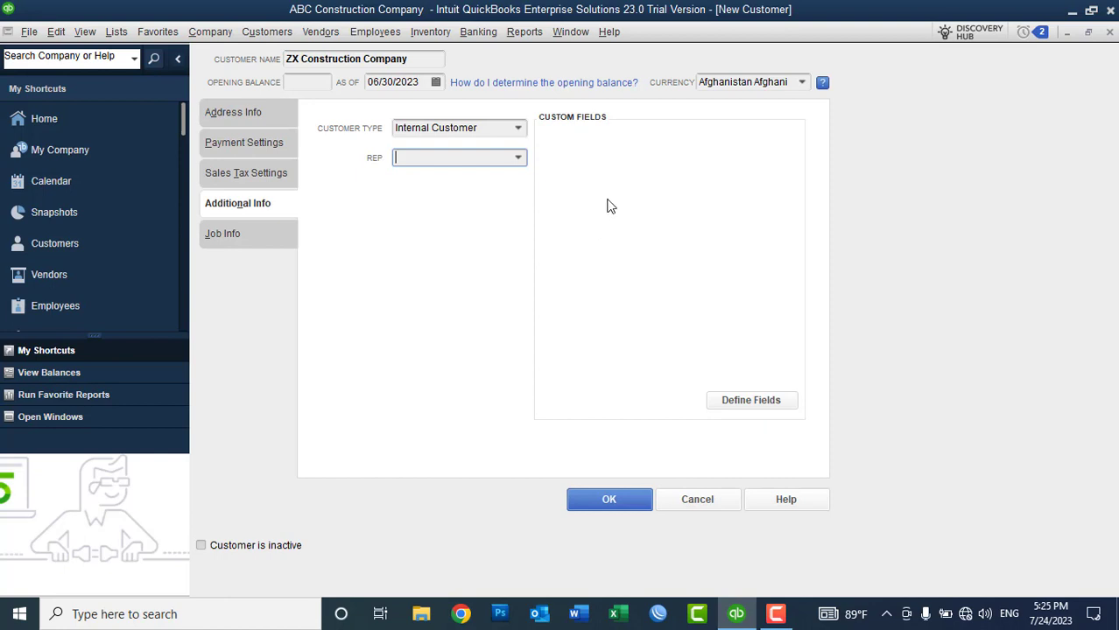
# Step: Create an 'Alternative Rep' custom field for customers with the Any text data type
pyautogui.click(750, 400)
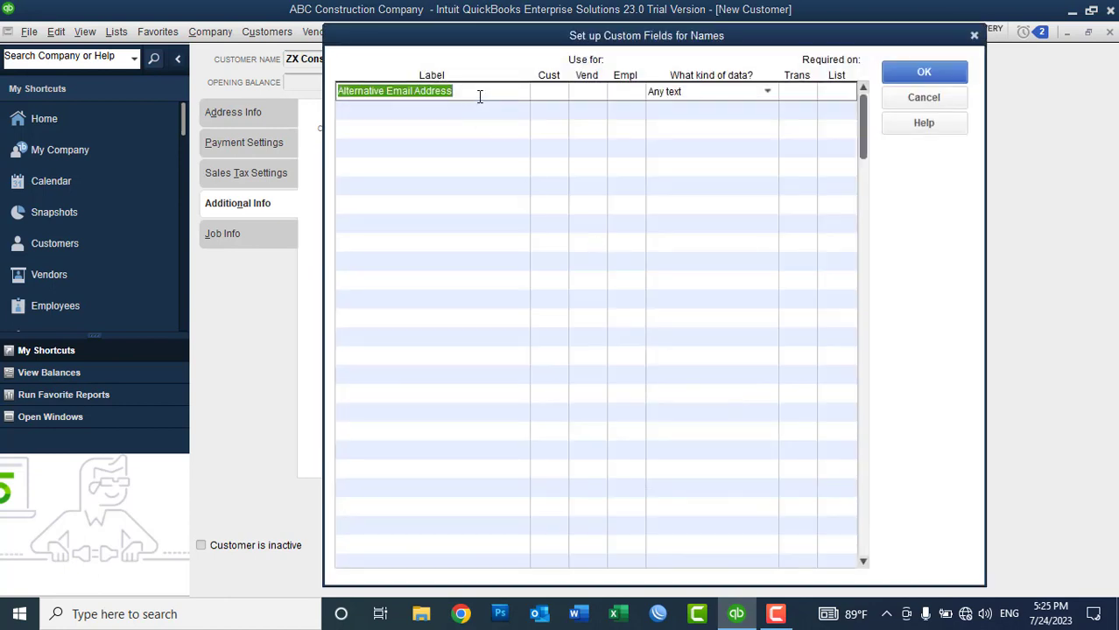
pyautogui.write('A')
pyautogui.press('BackSpace')
pyautogui.press('BackSpace')
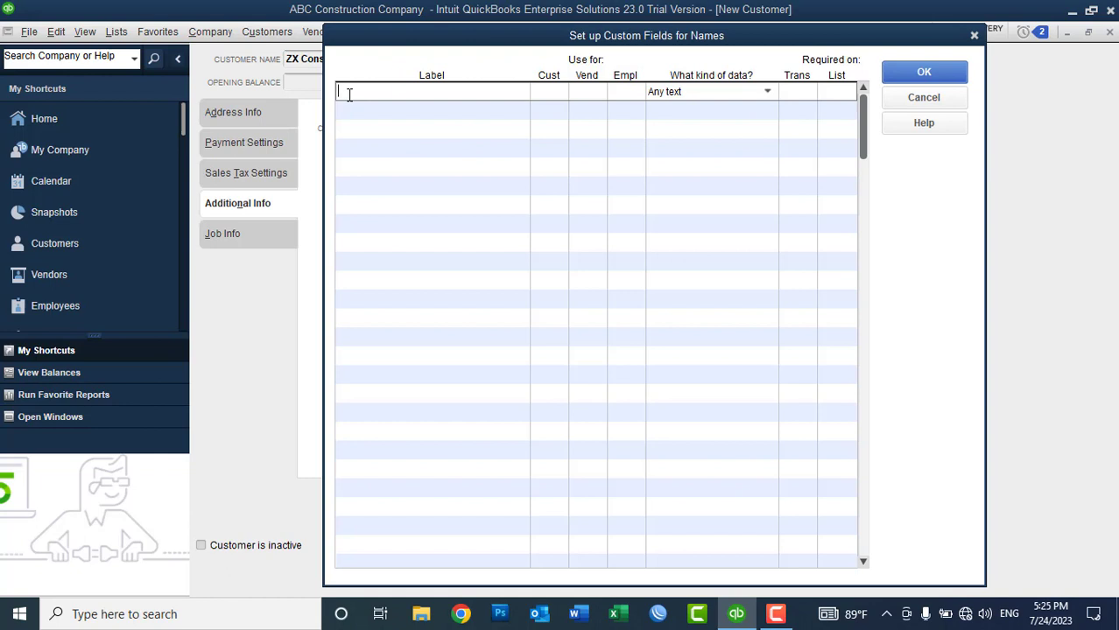
pyautogui.write('Alternative Rep')
pyautogui.click(542, 91)
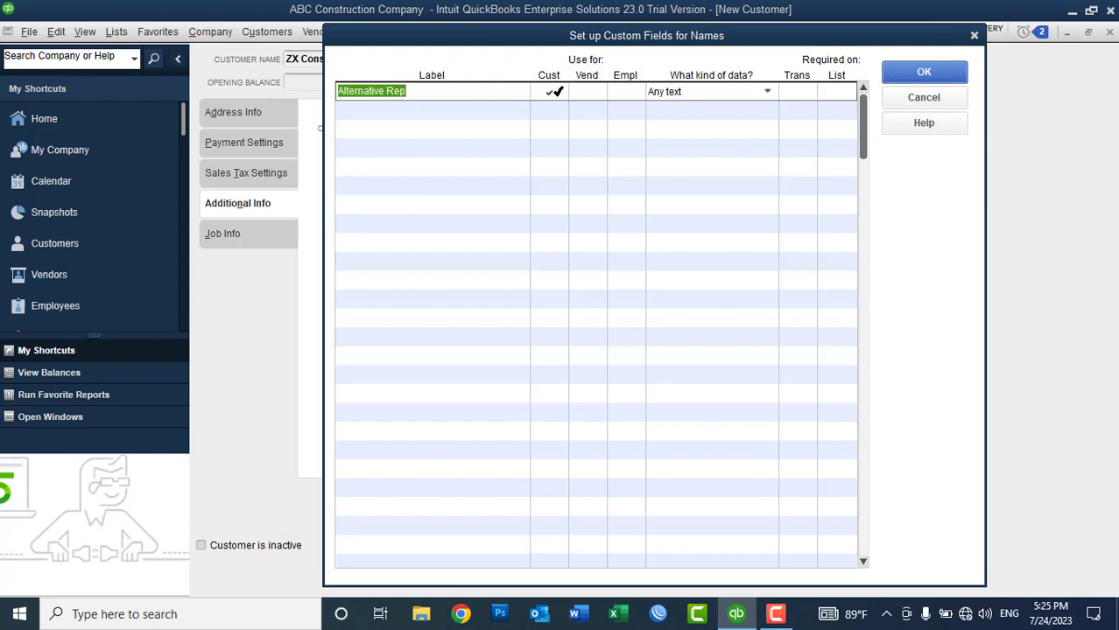
pyautogui.click(768, 92)
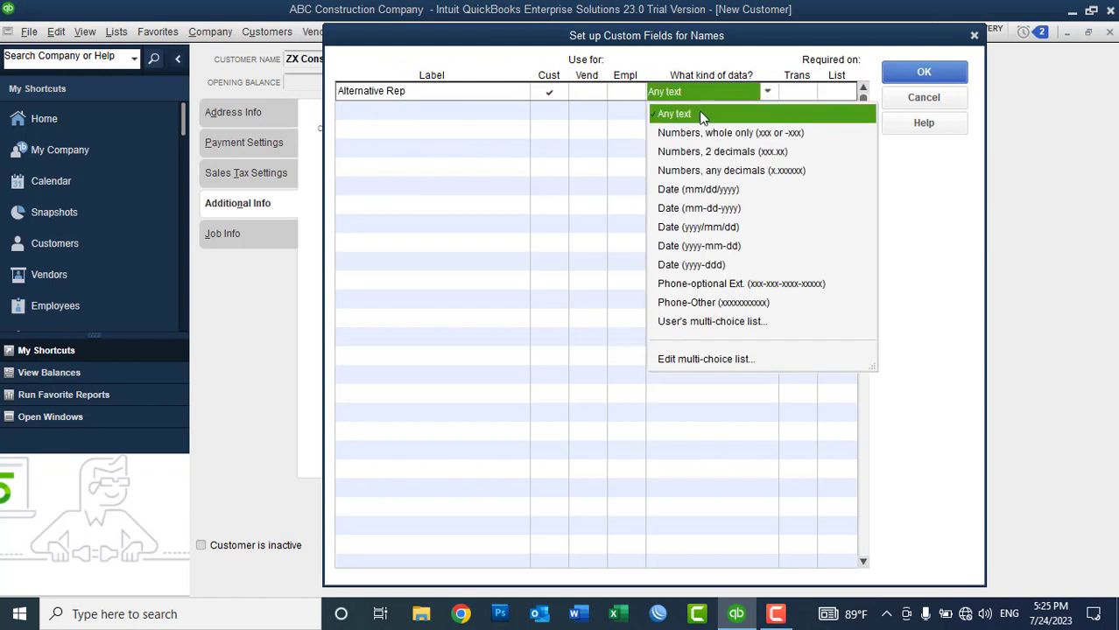
pyautogui.click(700, 114)
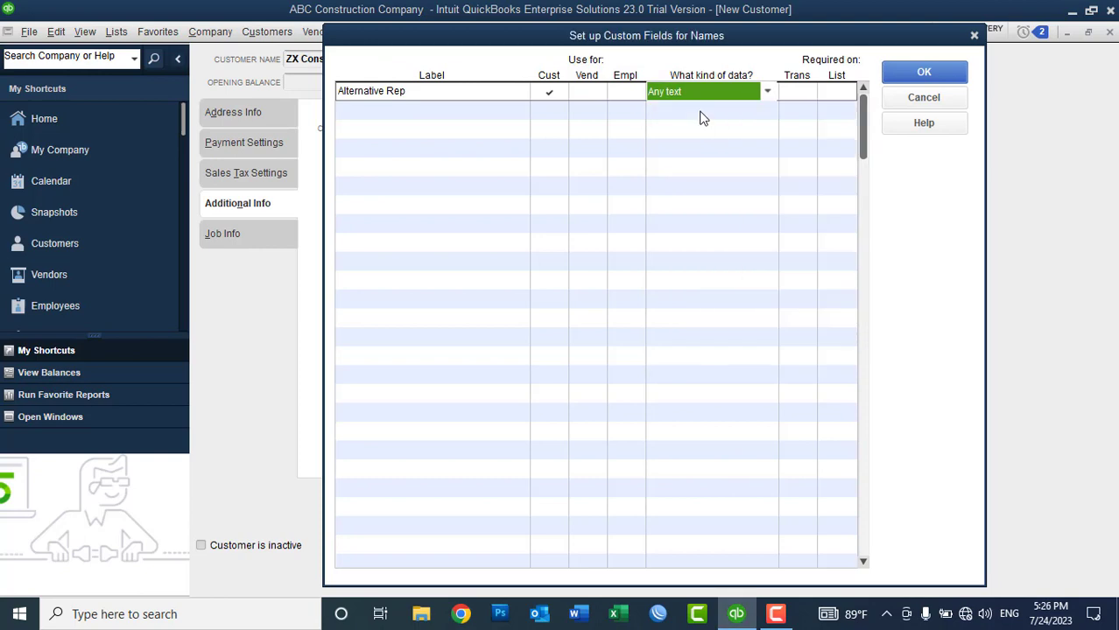
pyautogui.click(923, 72)
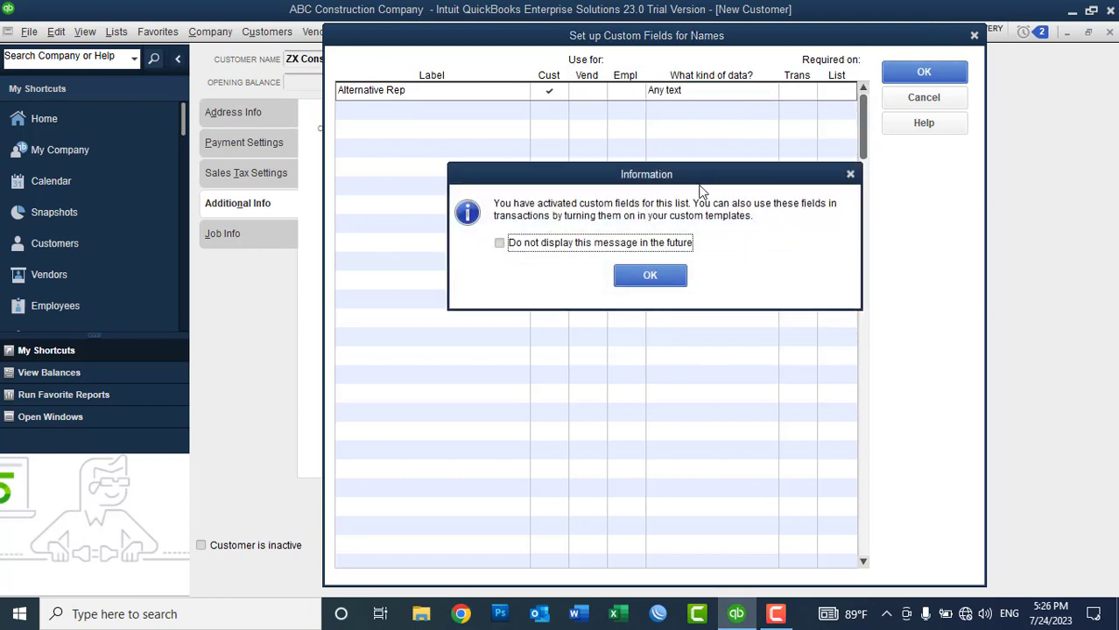
pyautogui.click(648, 275)
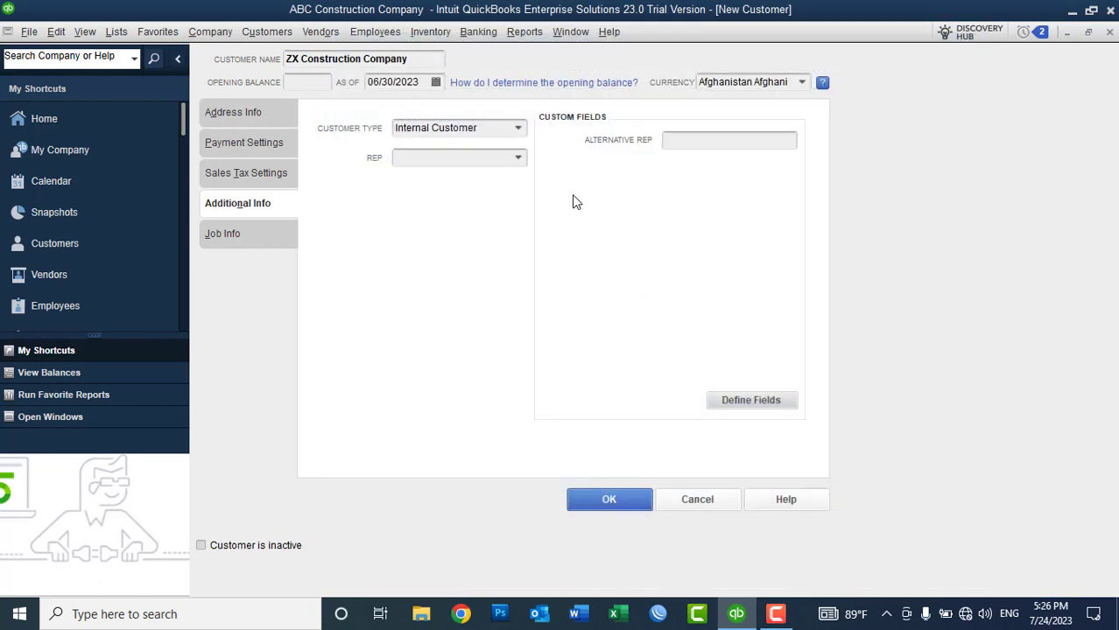
pyautogui.click(691, 140)
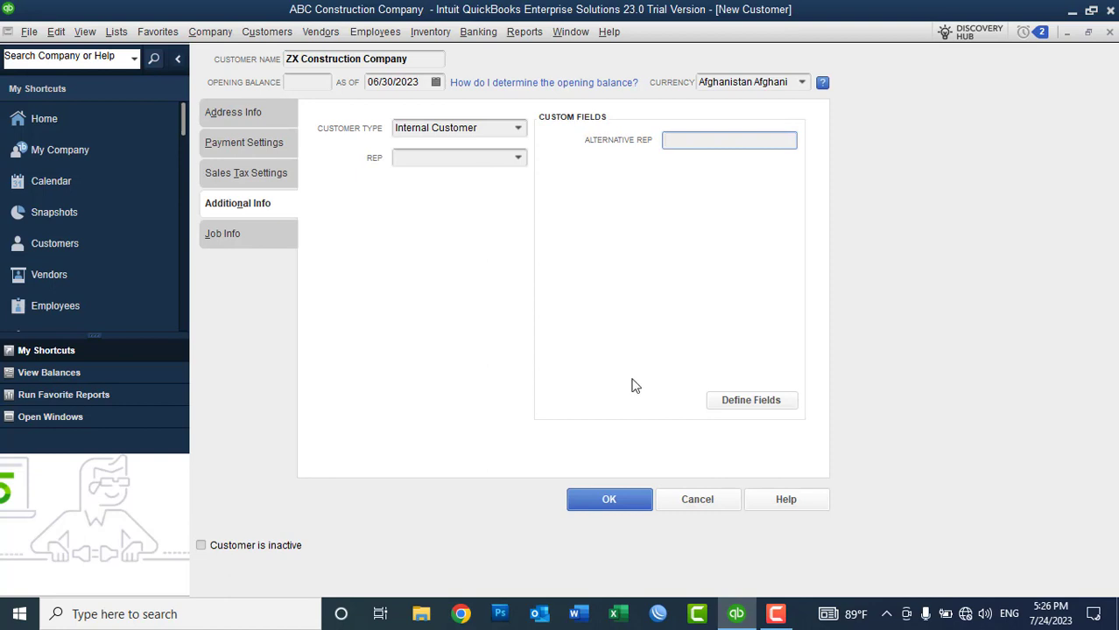
# Step: Delete the Alternative Rep custom field and remove its customer use
pyautogui.click(740, 400)
pyautogui.press('Delete')
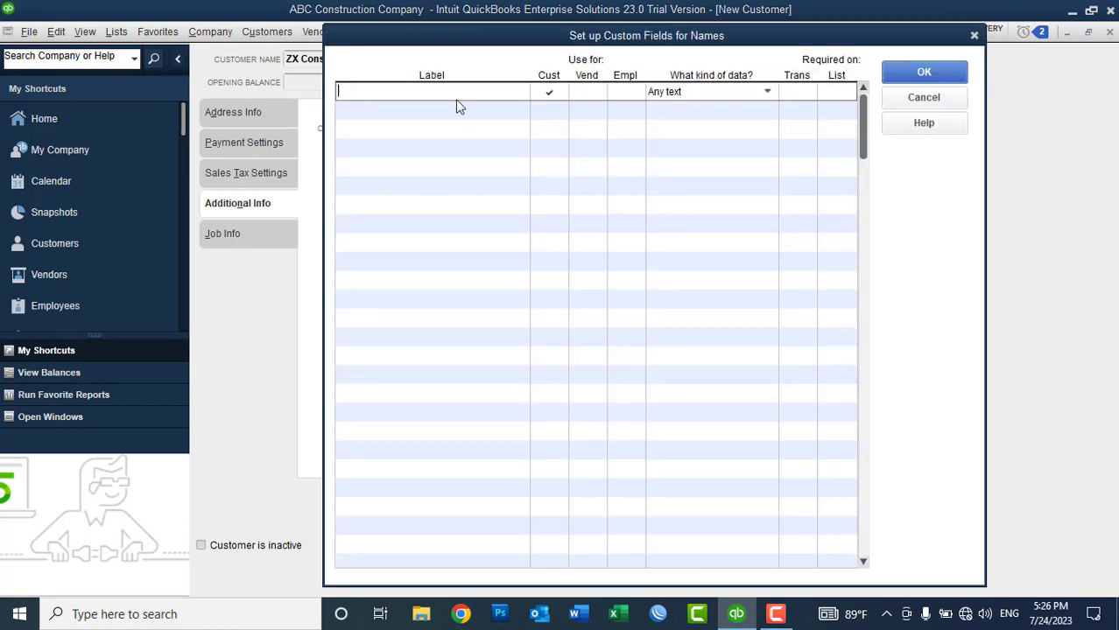
pyautogui.click(548, 92)
pyautogui.click(923, 70)
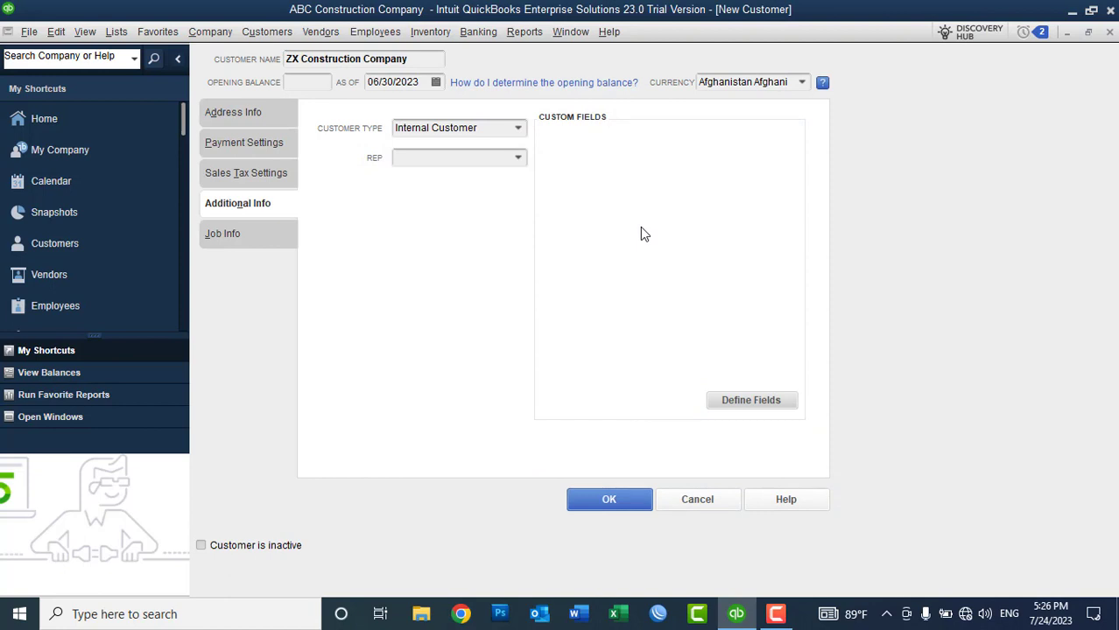
# Step: Show the Job Info details for ZX Construction Company in the New Customer form
pyautogui.click(279, 234)
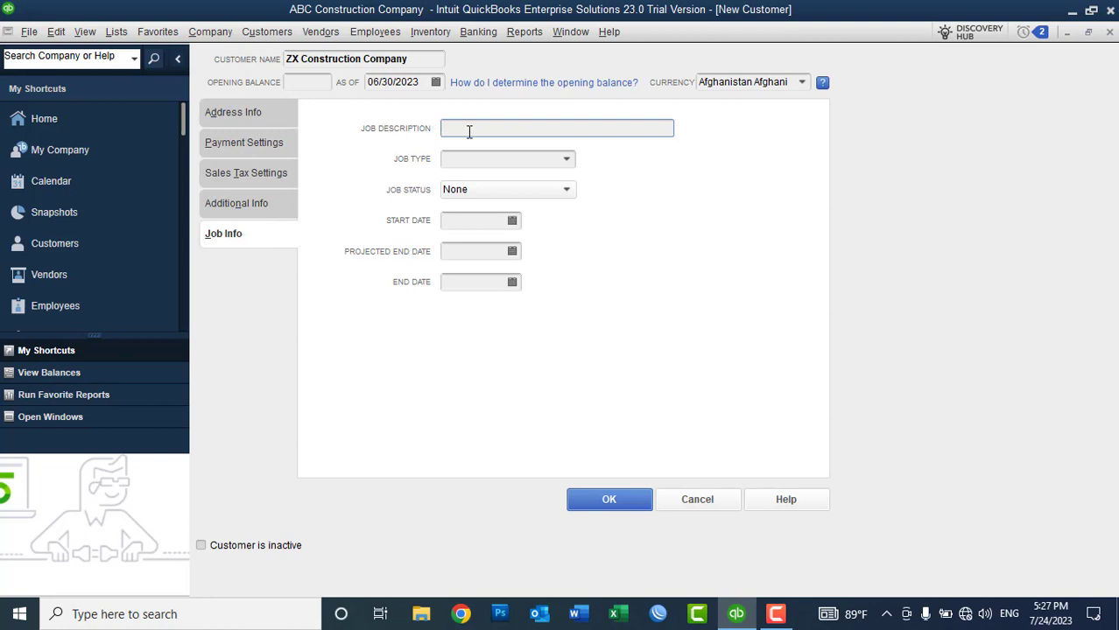
# Step: Save ZX Construction Company, widen the NAME column, and add a new job for it
pyautogui.click(602, 499)
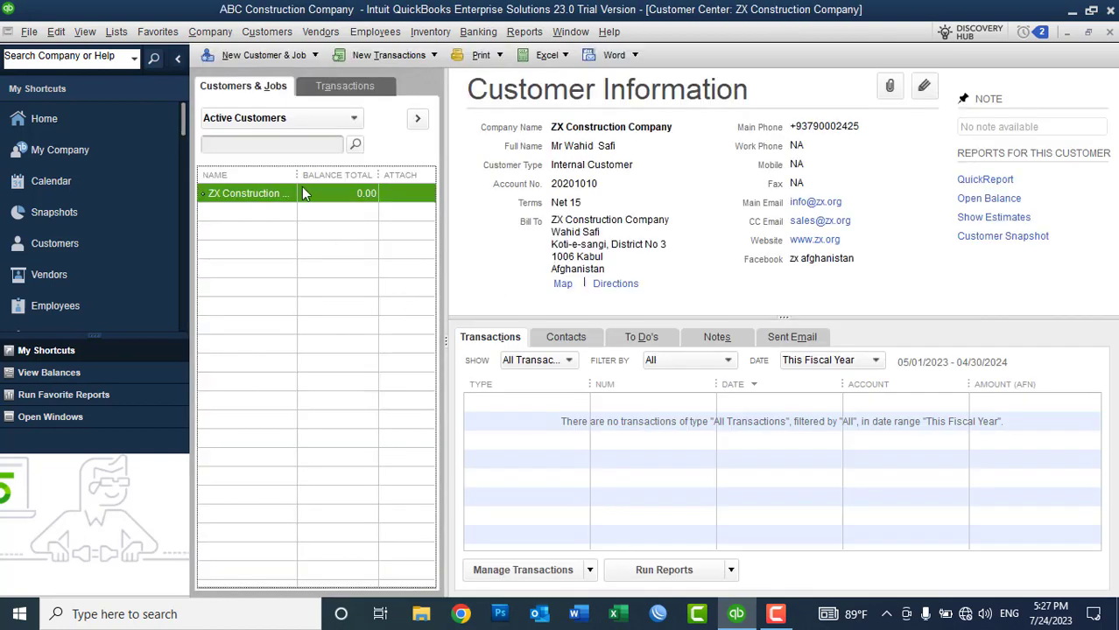
pyautogui.moveTo(296, 175); pyautogui.dragTo(329, 175)
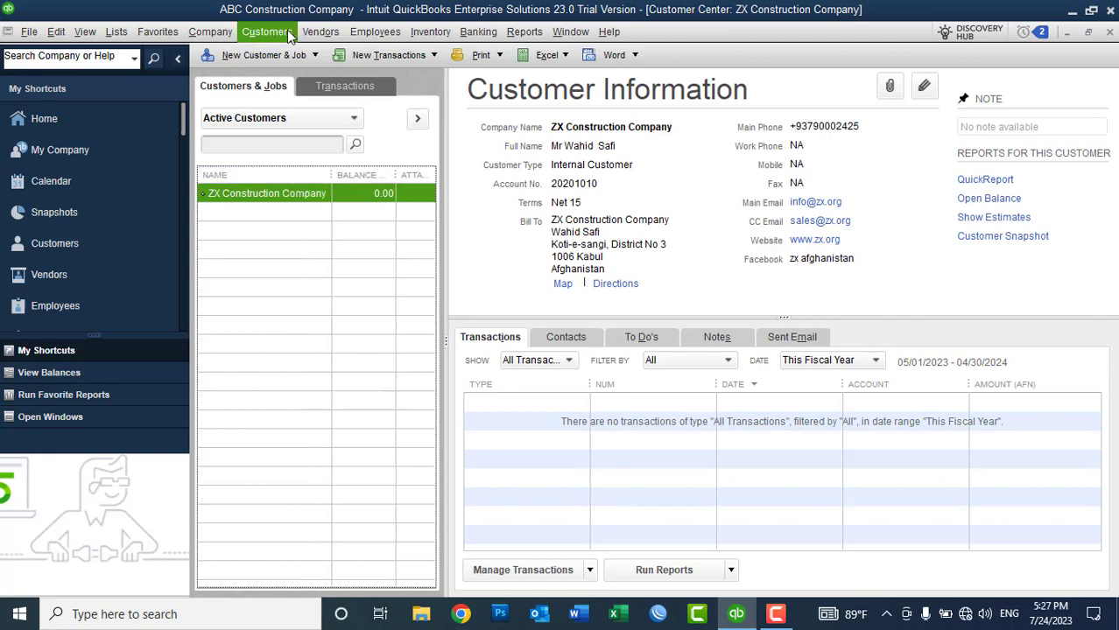
pyautogui.click(286, 54)
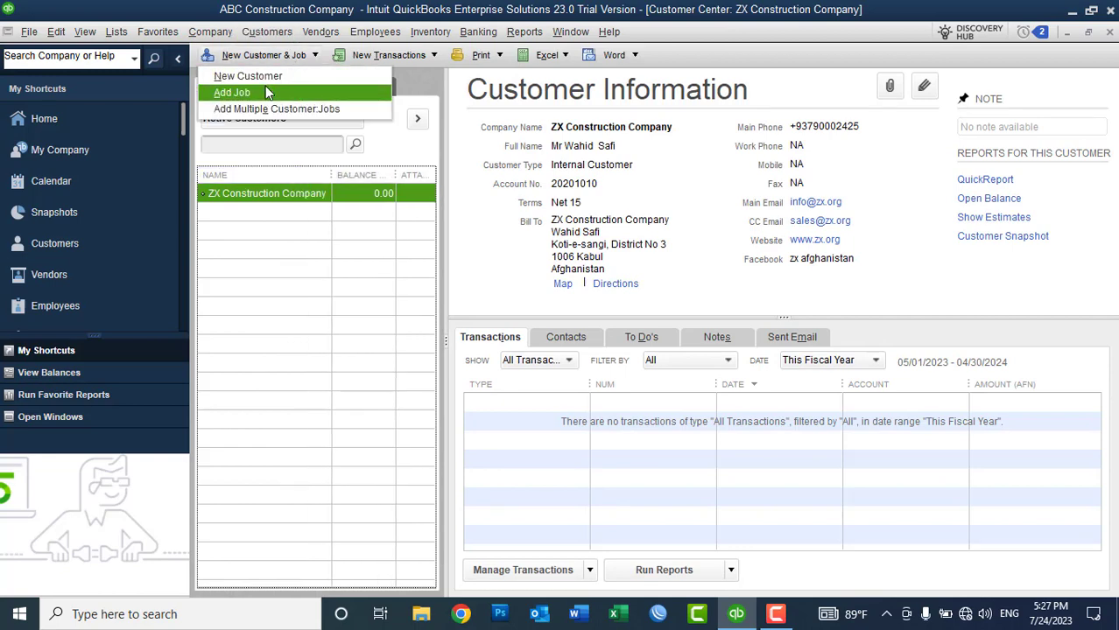
pyautogui.click(256, 217)
pyautogui.rightClick(246, 198)
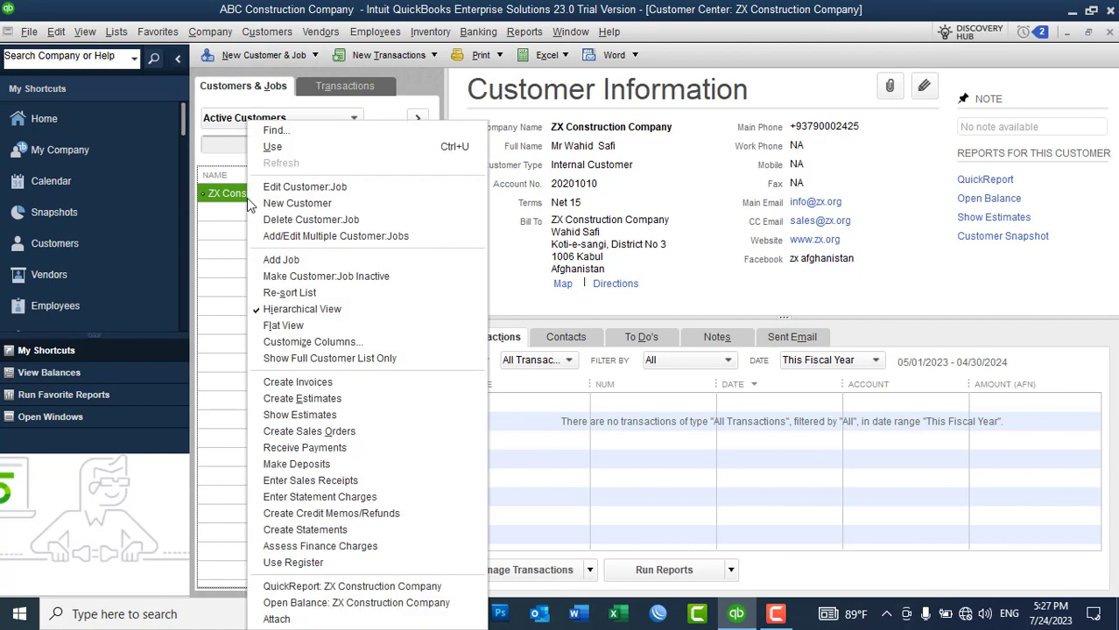
pyautogui.click(291, 261)
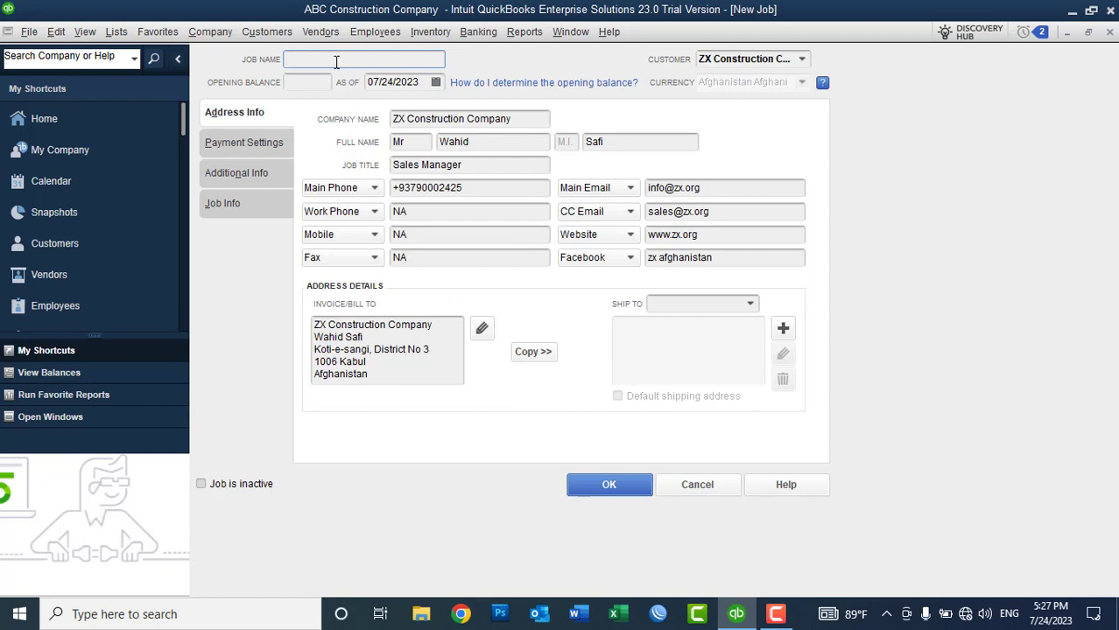
# Step: Name the job 'QuickBooks training' with description 'QuickBooks Desktop Enterprise 2021 training'
pyautogui.write('QuickBooks training')
pyautogui.click(226, 203)
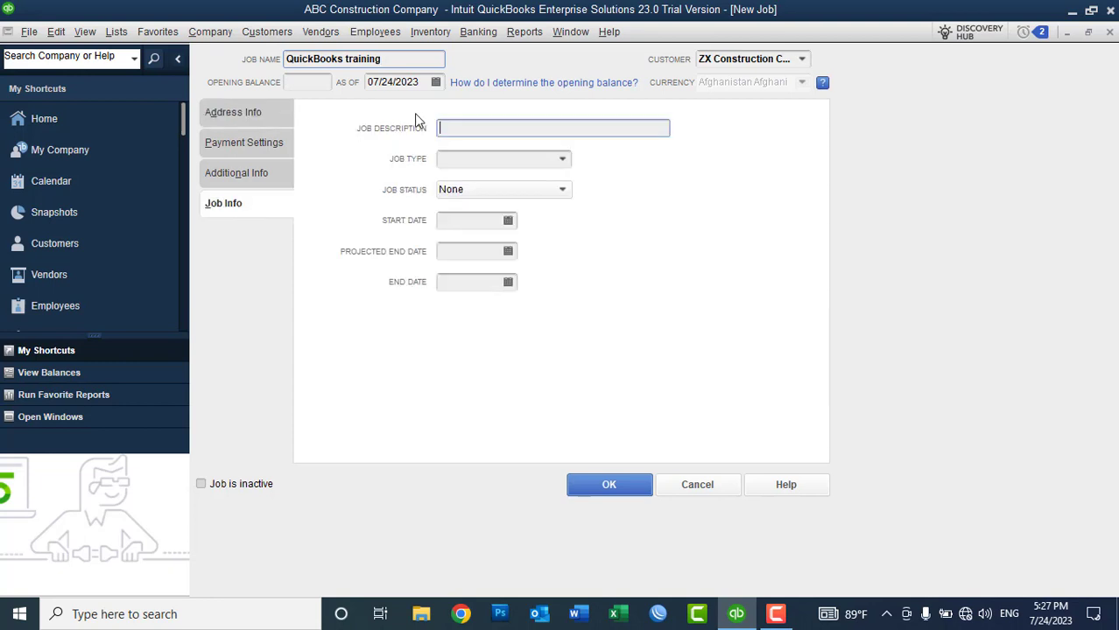
pyautogui.write('QuickBooks Desktop En')
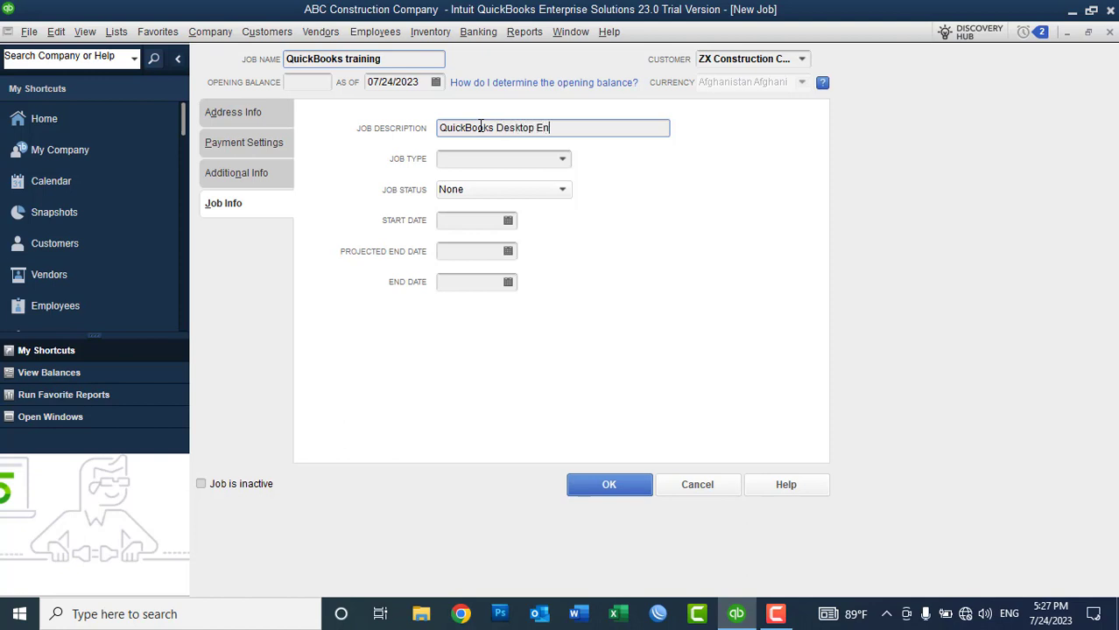
pyautogui.write('terprise 2021 training')
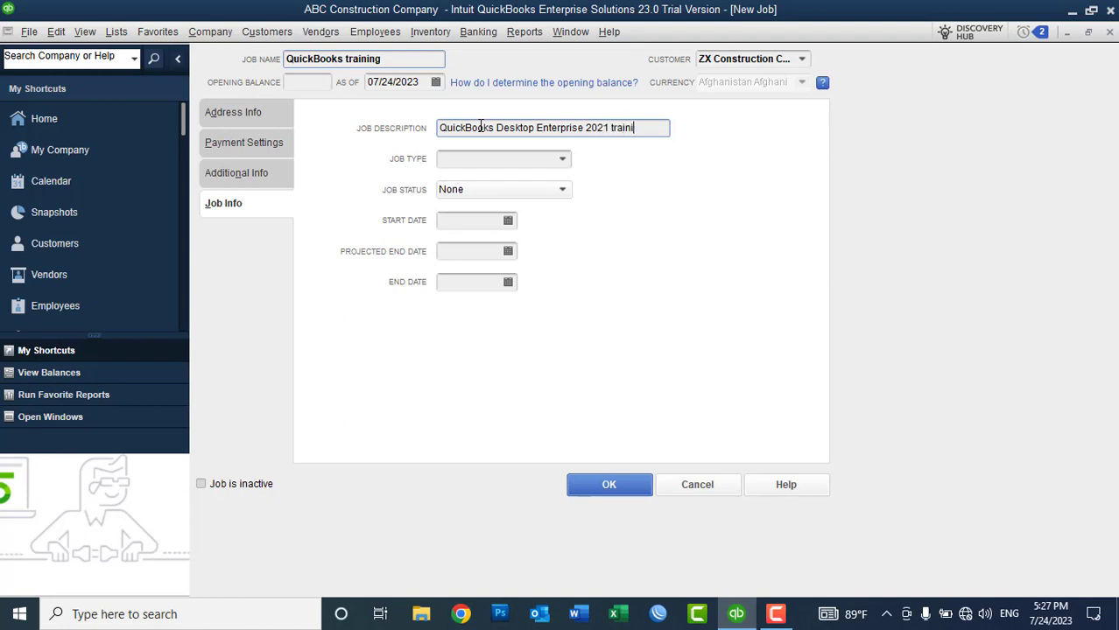
# Step: Add a 'Capacity Building' job type and assign it to the QuickBooks training job
pyautogui.click(563, 160)
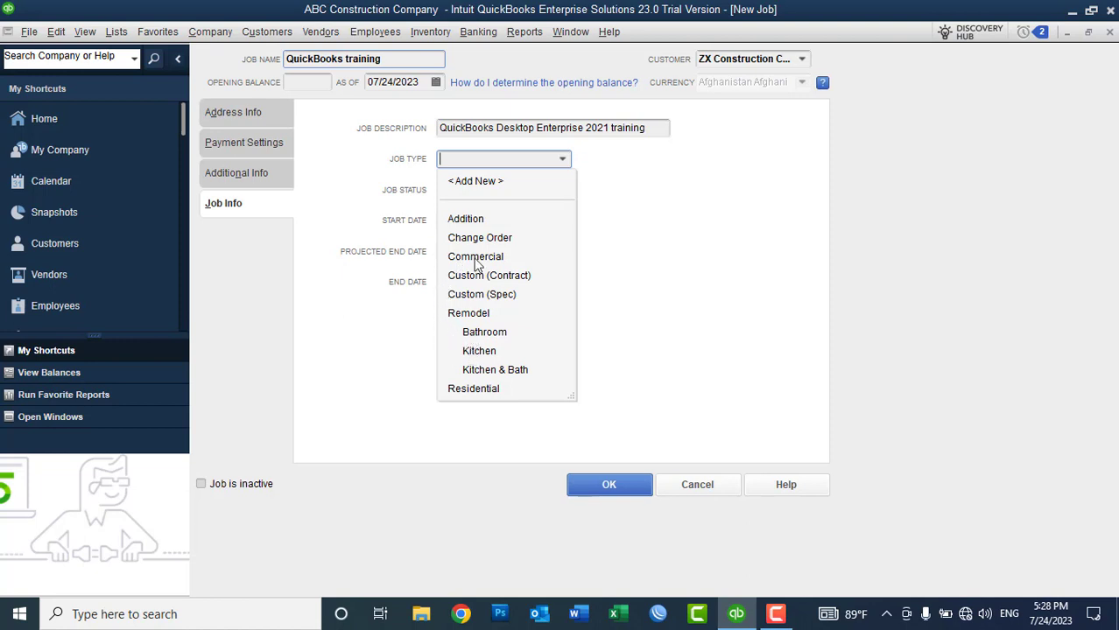
pyautogui.click(464, 182)
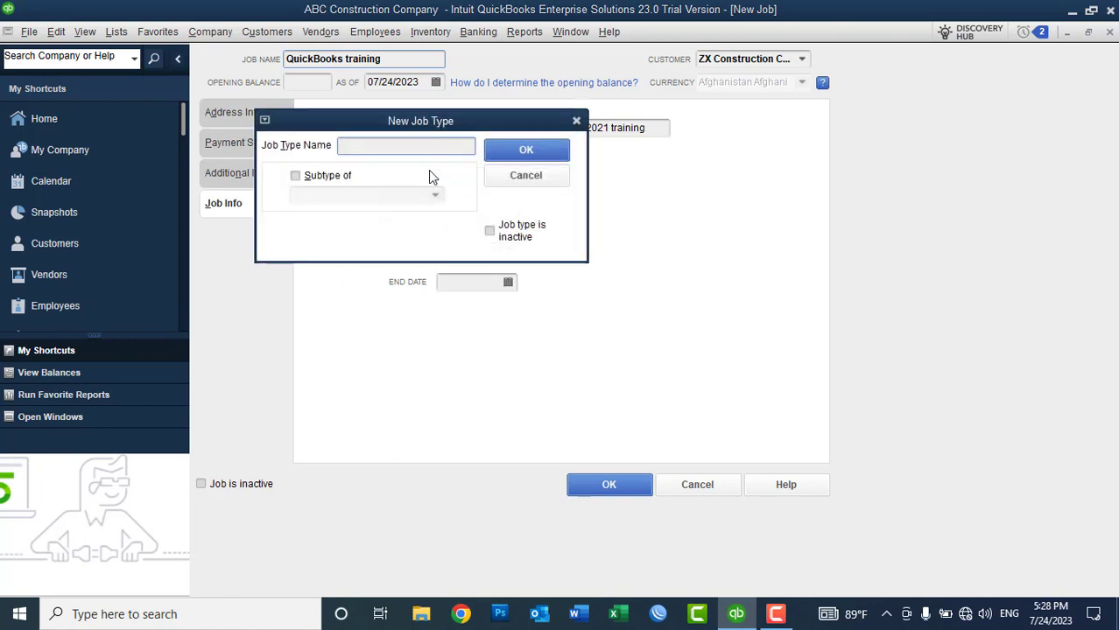
pyautogui.write('training')
pyautogui.press('BackSpace')
pyautogui.press('BackSpace')
pyautogui.press('BackSpace')
pyautogui.press('BackSpace')
pyautogui.press('BackSpace')
pyautogui.press('BackSpace')
pyautogui.press('BackSpace')
pyautogui.press('BackSpace')
pyautogui.write('Capacity Bu')
pyautogui.click(506, 149)
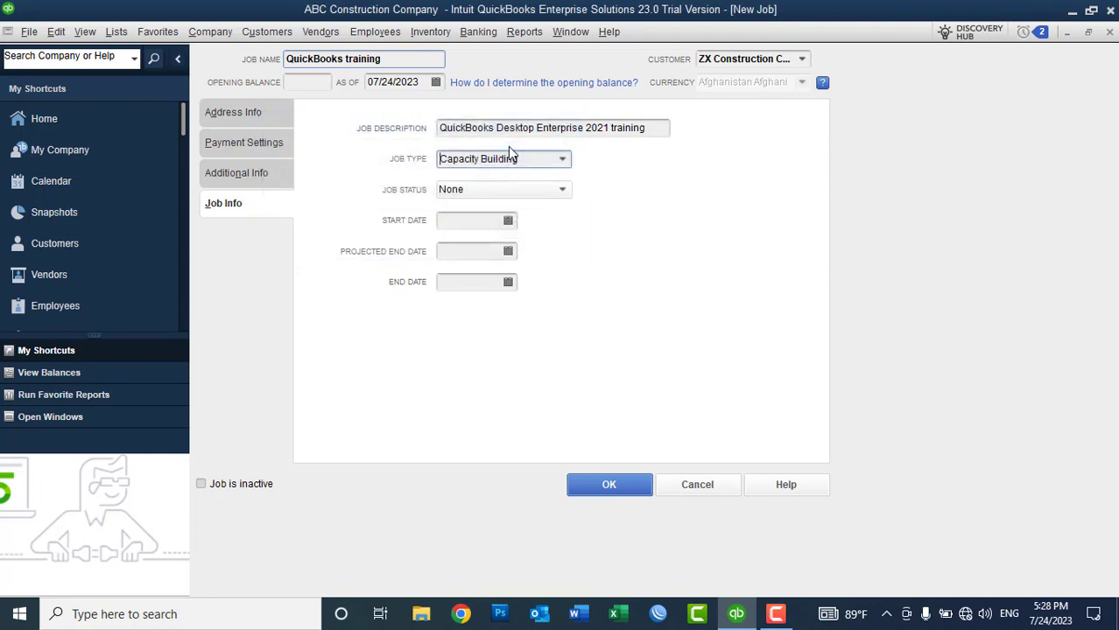
# Step: Set the job status to In progress with a start date of 07/10/2023
pyautogui.click(495, 191)
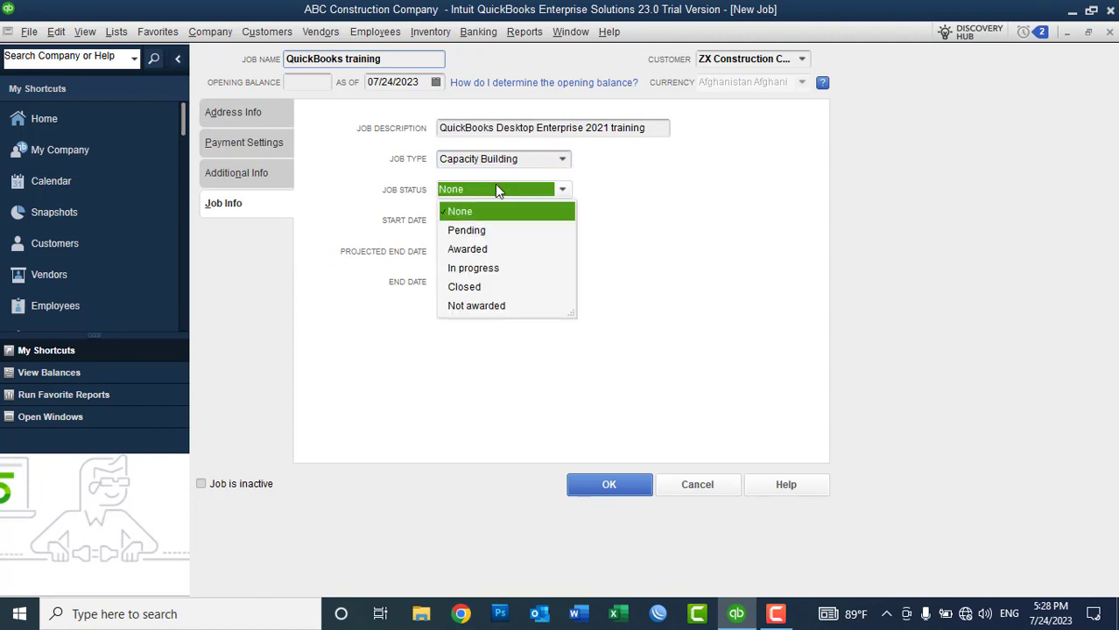
pyautogui.click(478, 249)
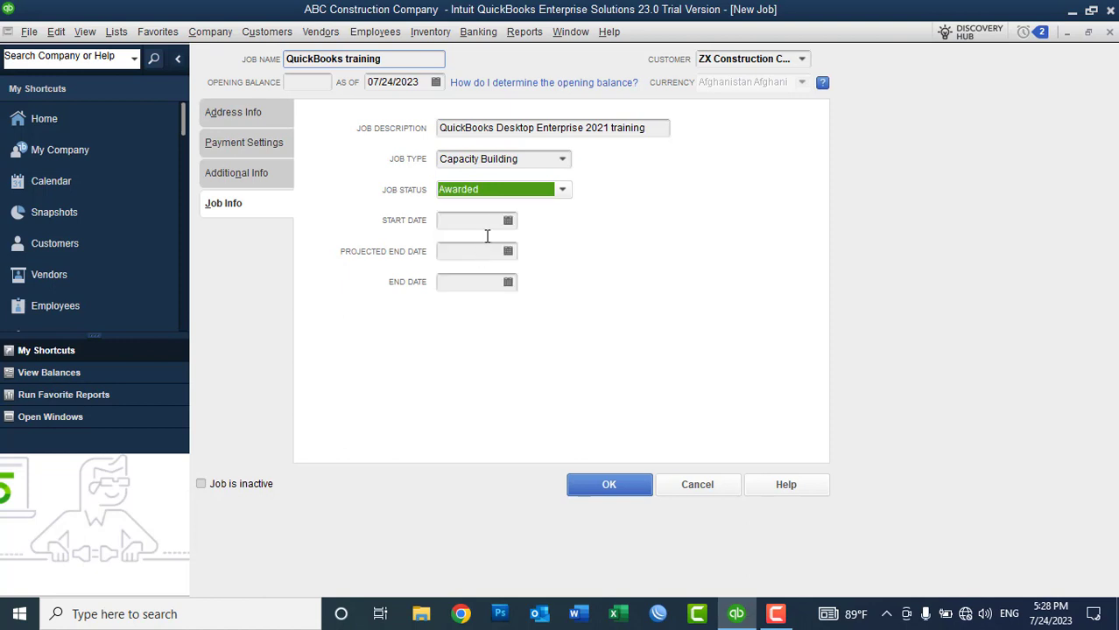
pyautogui.click(495, 200)
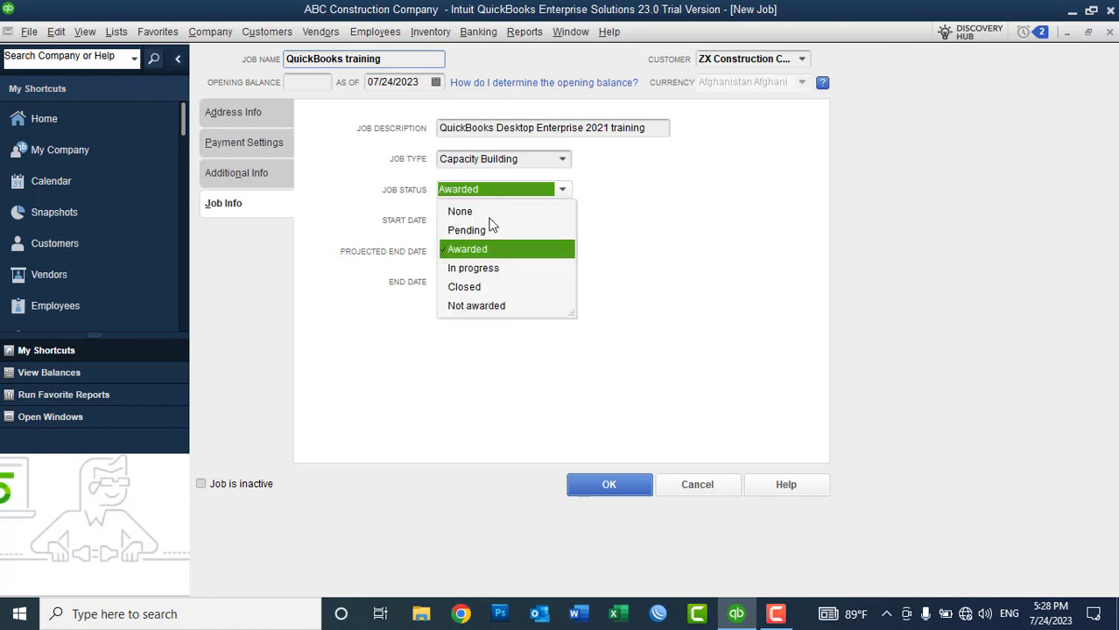
pyautogui.click(487, 270)
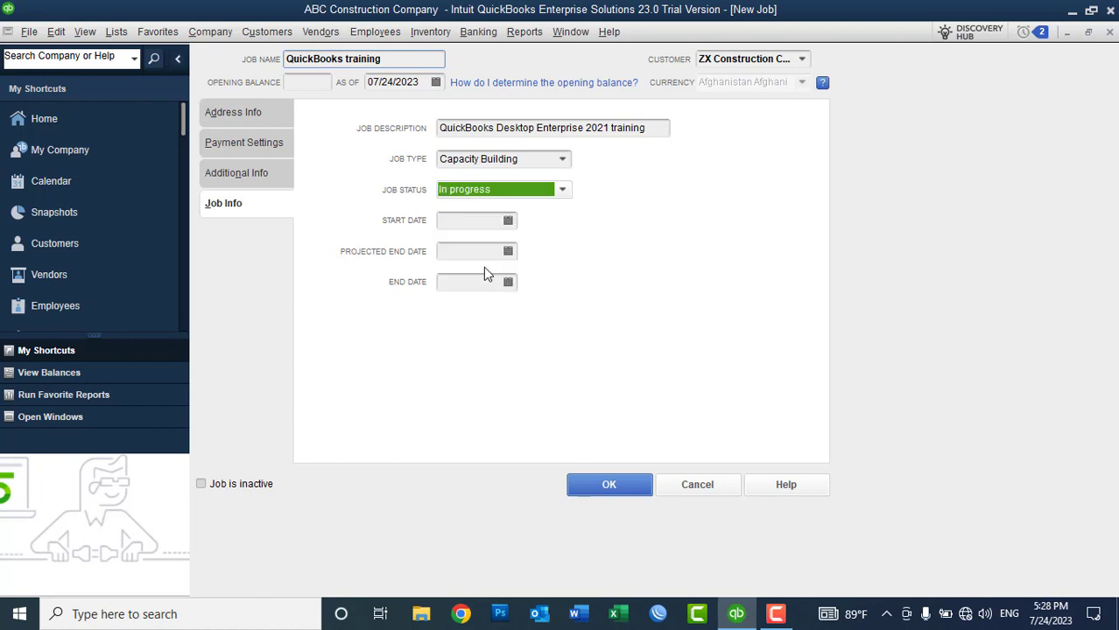
pyautogui.click(508, 221)
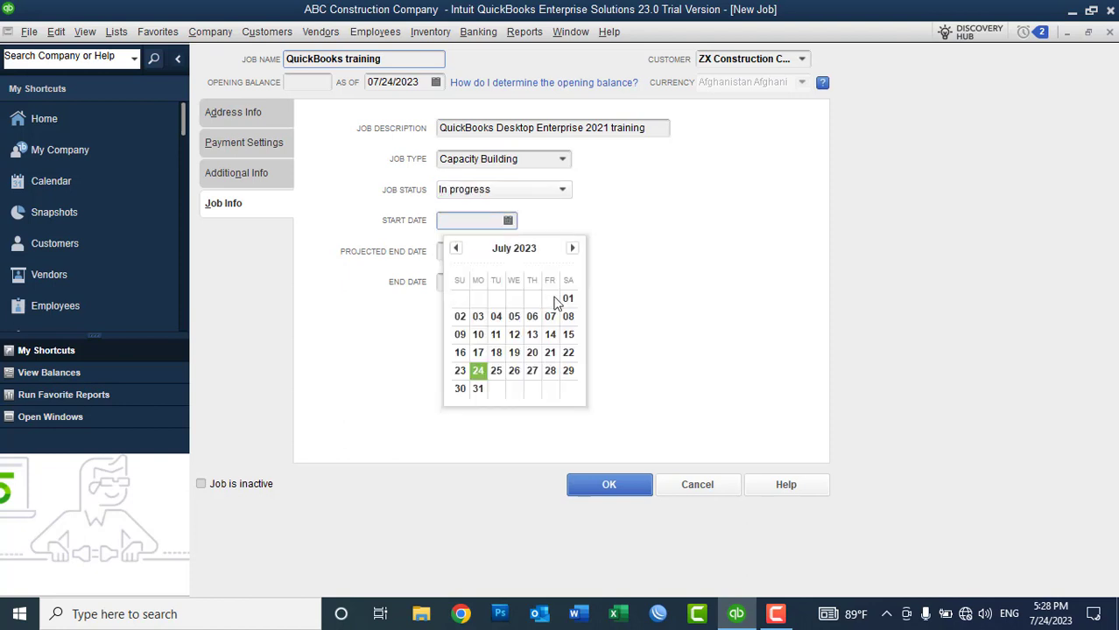
pyautogui.click(474, 339)
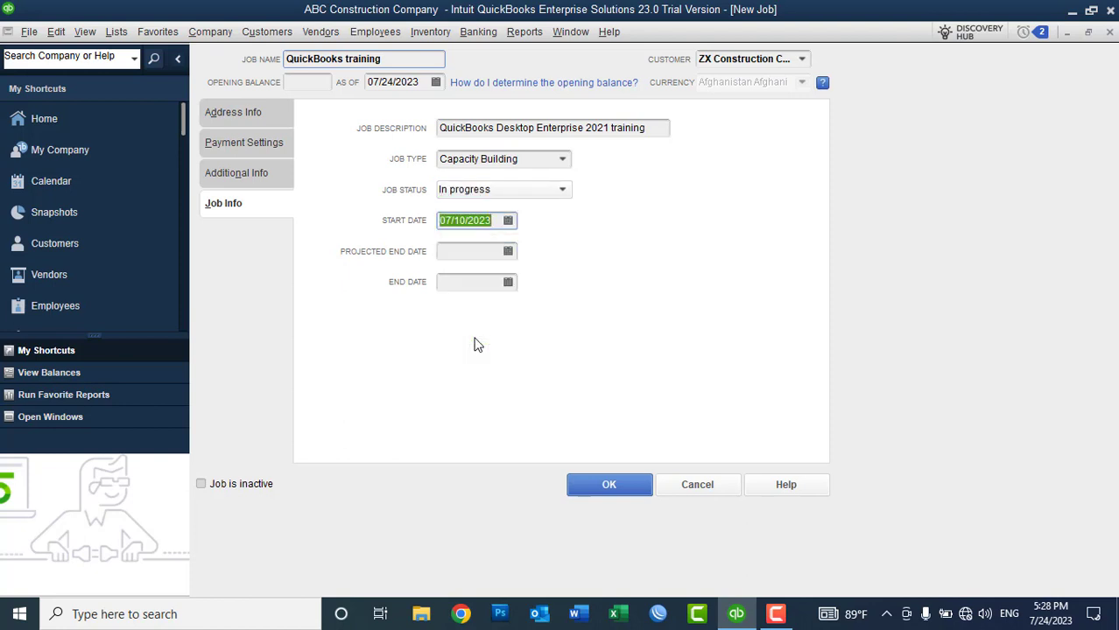
pyautogui.click(476, 253)
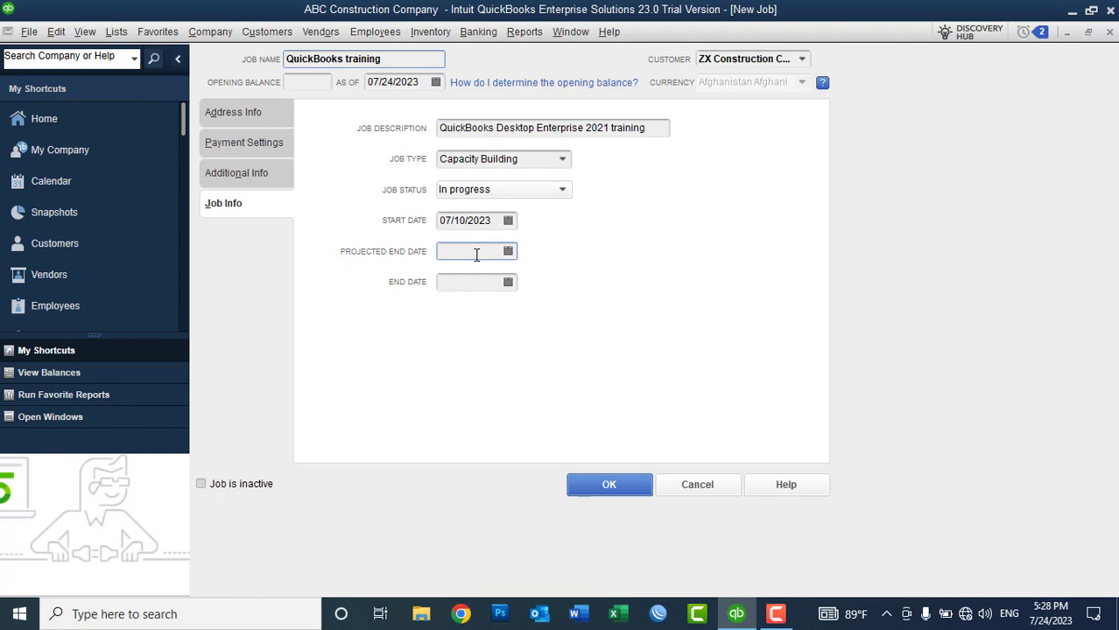
# Step: Set projected end 07/25/2023 and end date 07/30/2023, then save the job
pyautogui.click(508, 252)
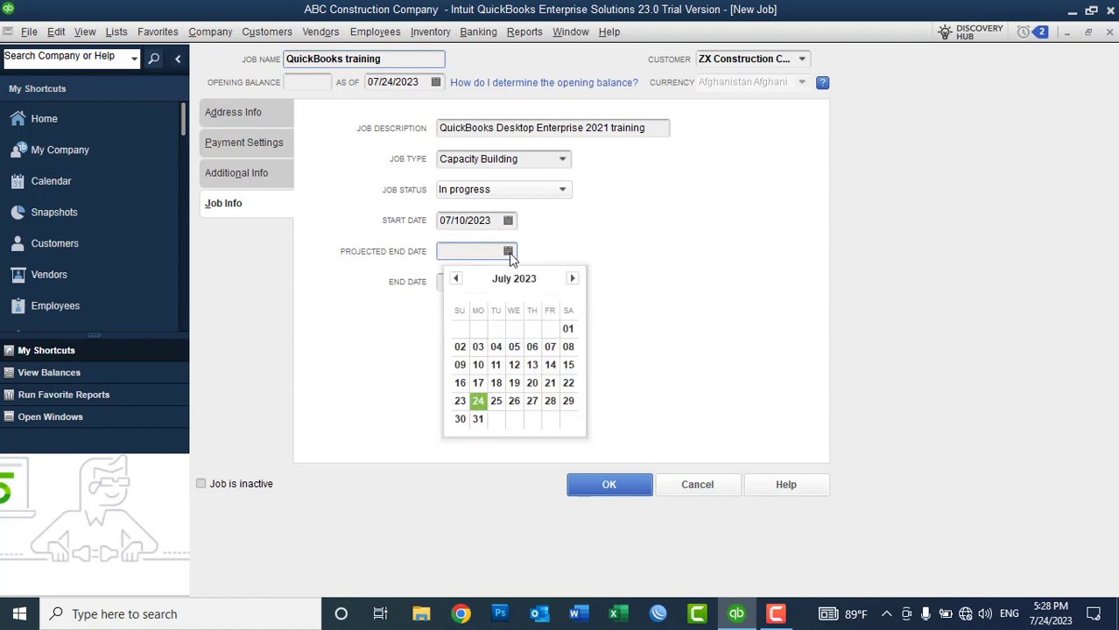
pyautogui.click(496, 400)
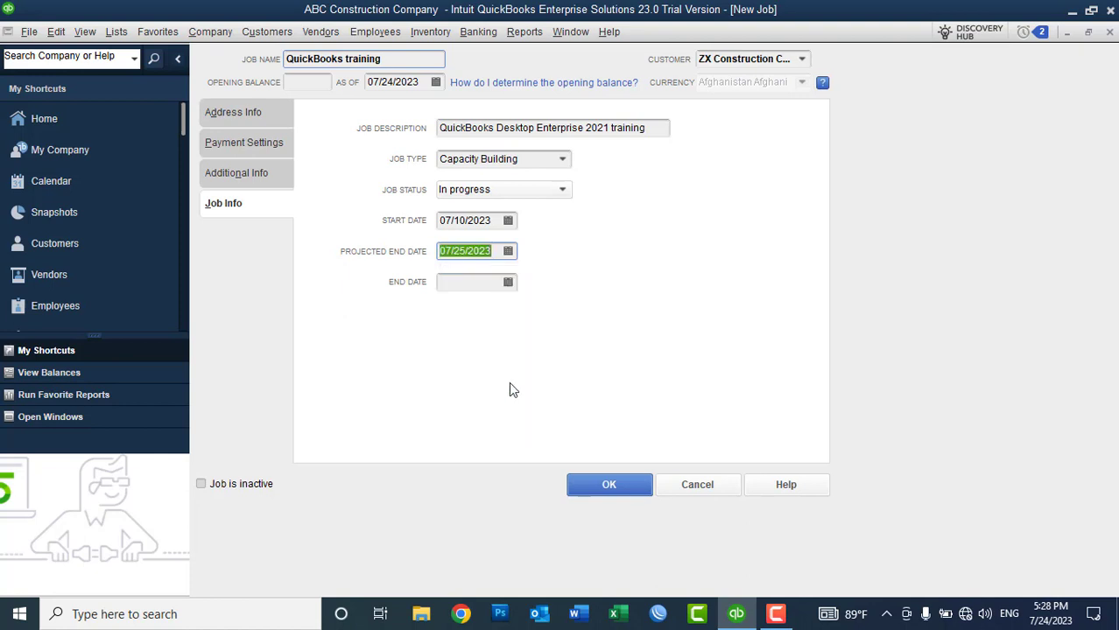
pyautogui.click(498, 253)
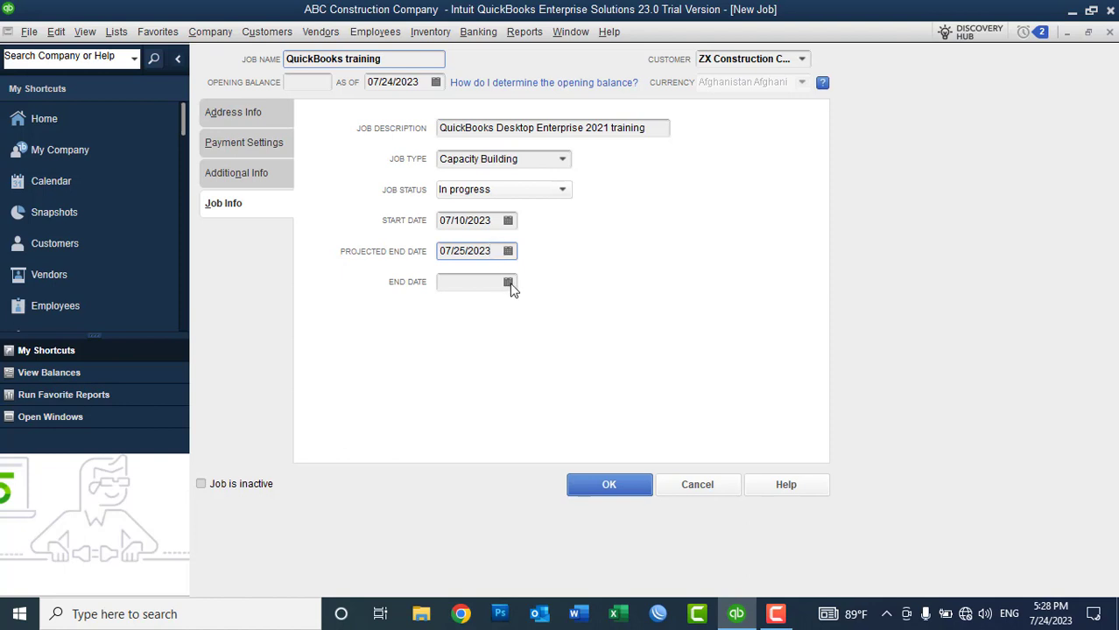
pyautogui.click(509, 282)
pyautogui.click(464, 454)
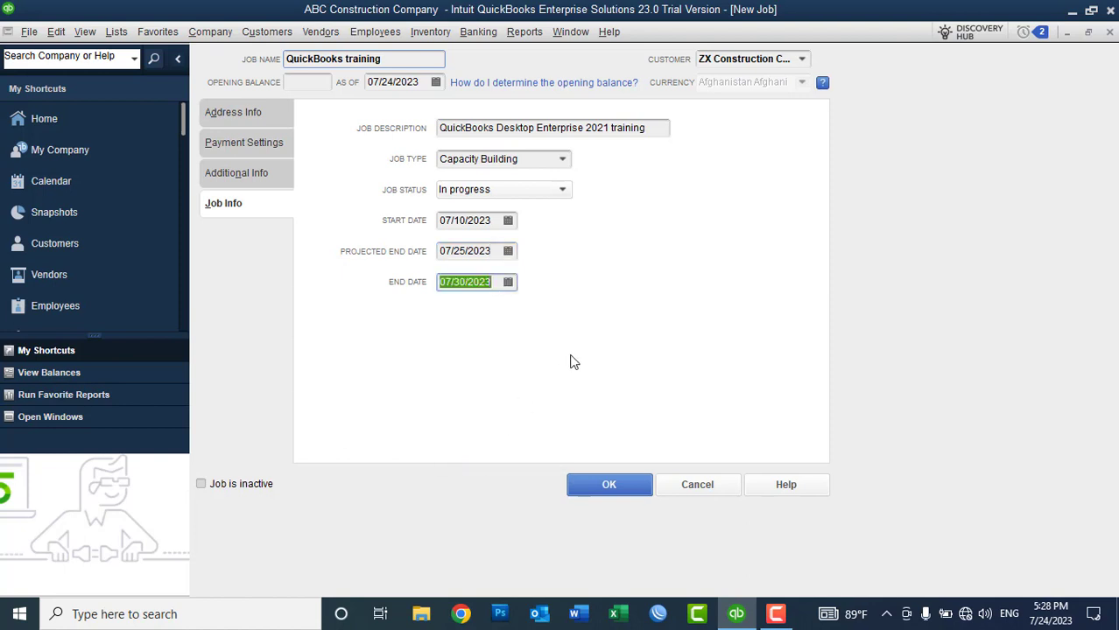
pyautogui.click(499, 251)
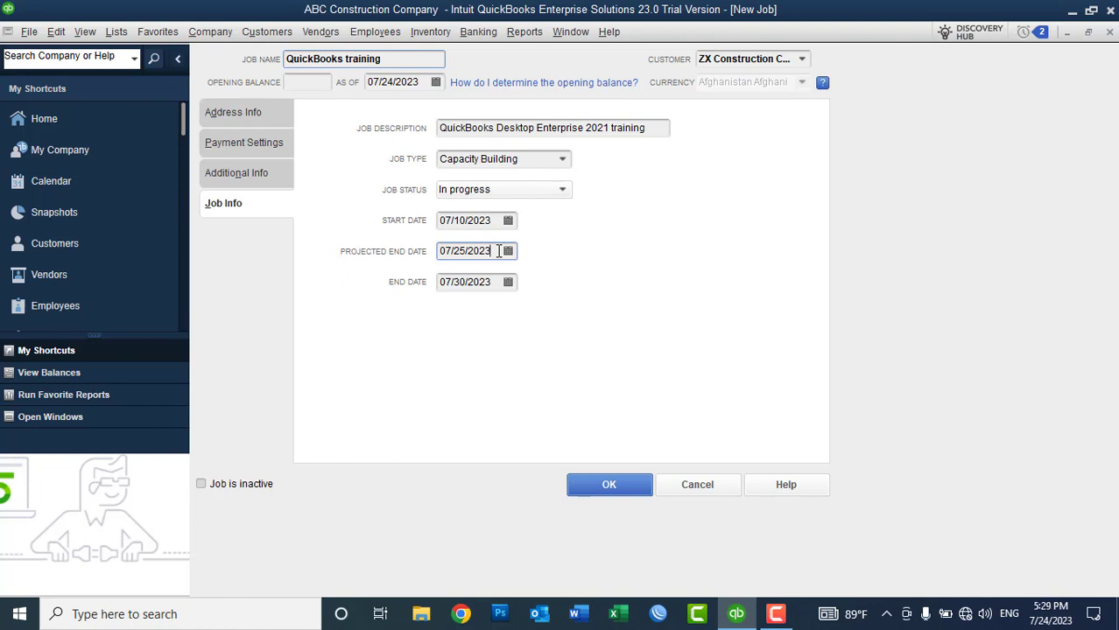
pyautogui.click(580, 488)
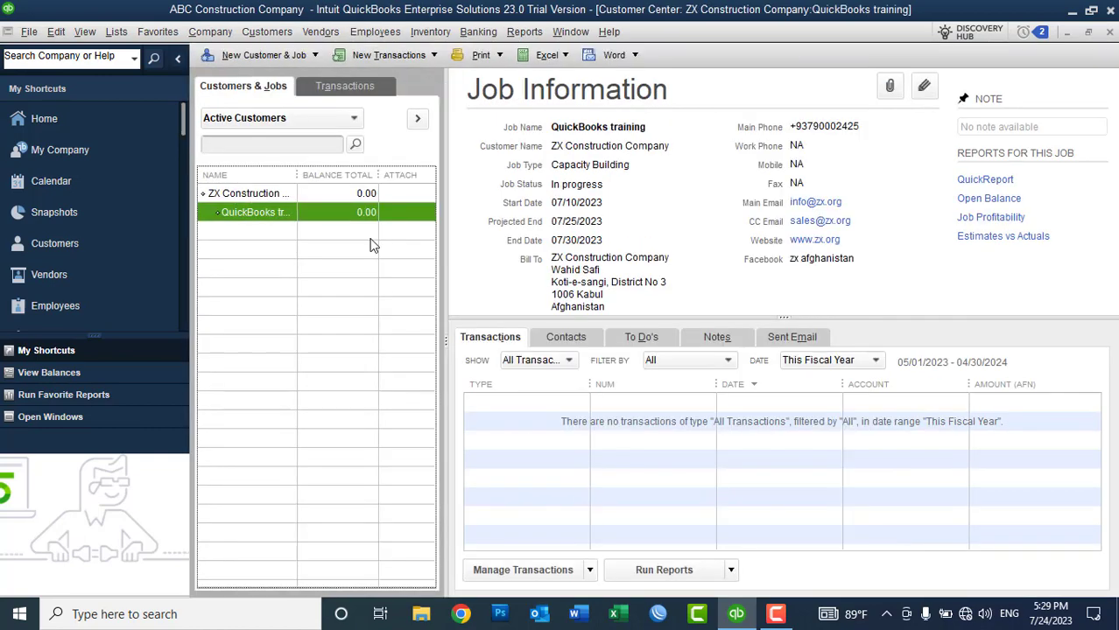
# Step: Widen the NAME column and begin another job for ZX Construction Company
pyautogui.moveTo(300, 173); pyautogui.dragTo(368, 178)
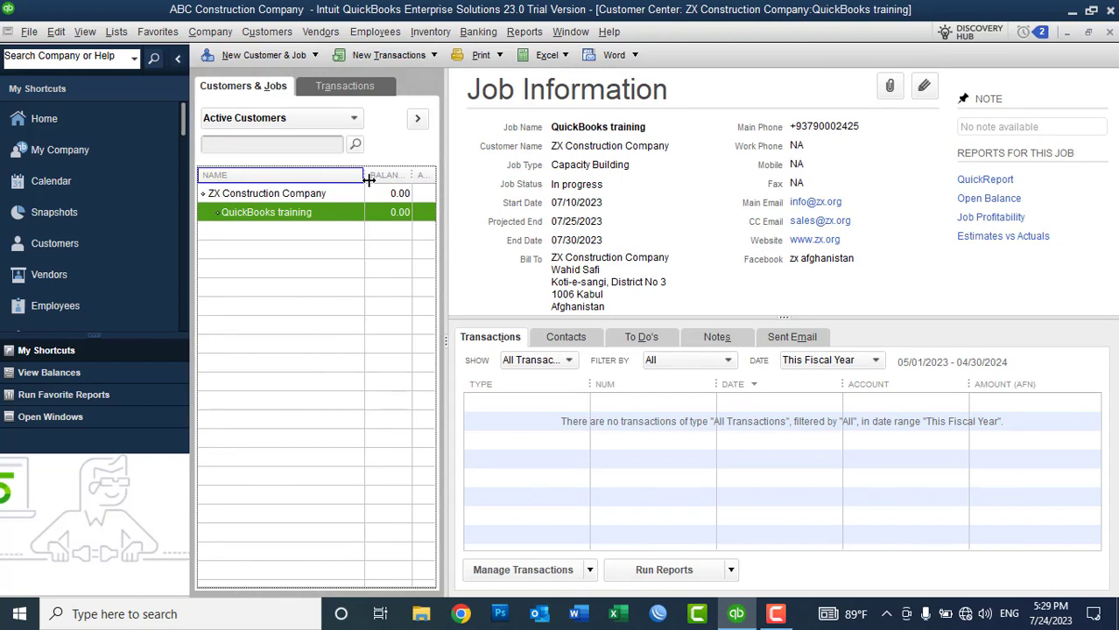
pyautogui.click(259, 196)
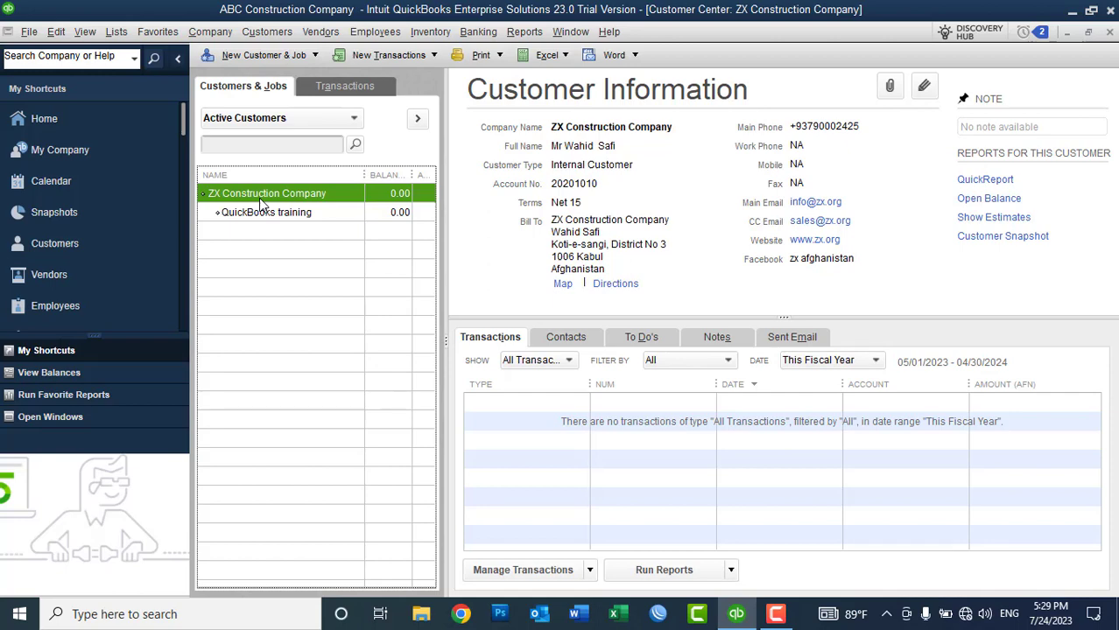
pyautogui.rightClick(259, 198)
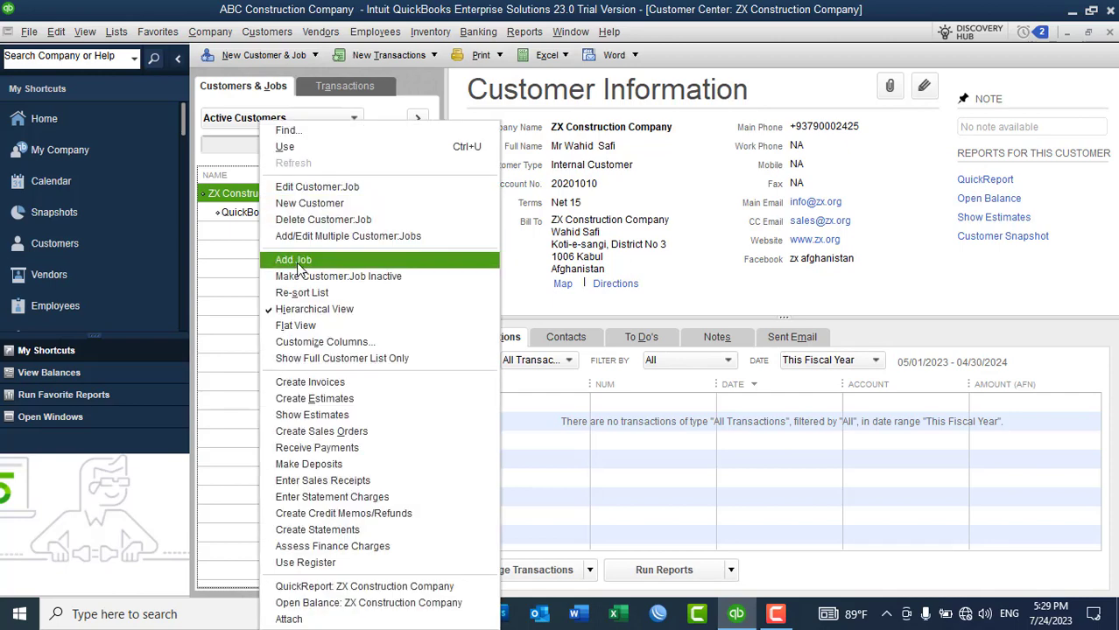
pyautogui.click(294, 260)
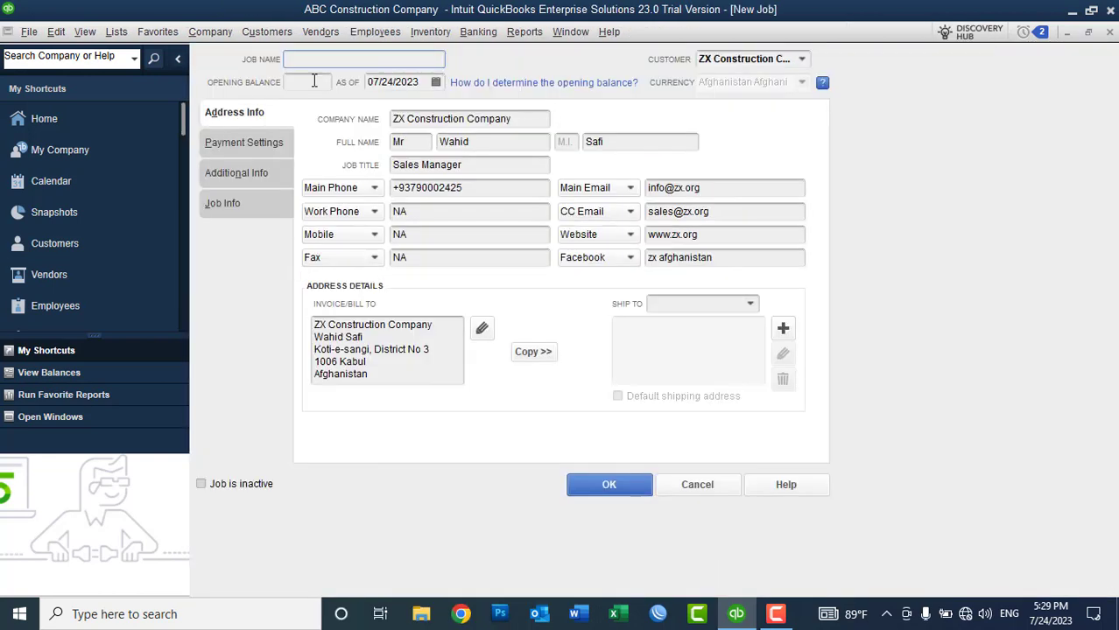
# Step: Name the new job 'Proposal Writting' and enter its technical proposal writing description
pyautogui.write('Proposal Writting')
pyautogui.click(235, 203)
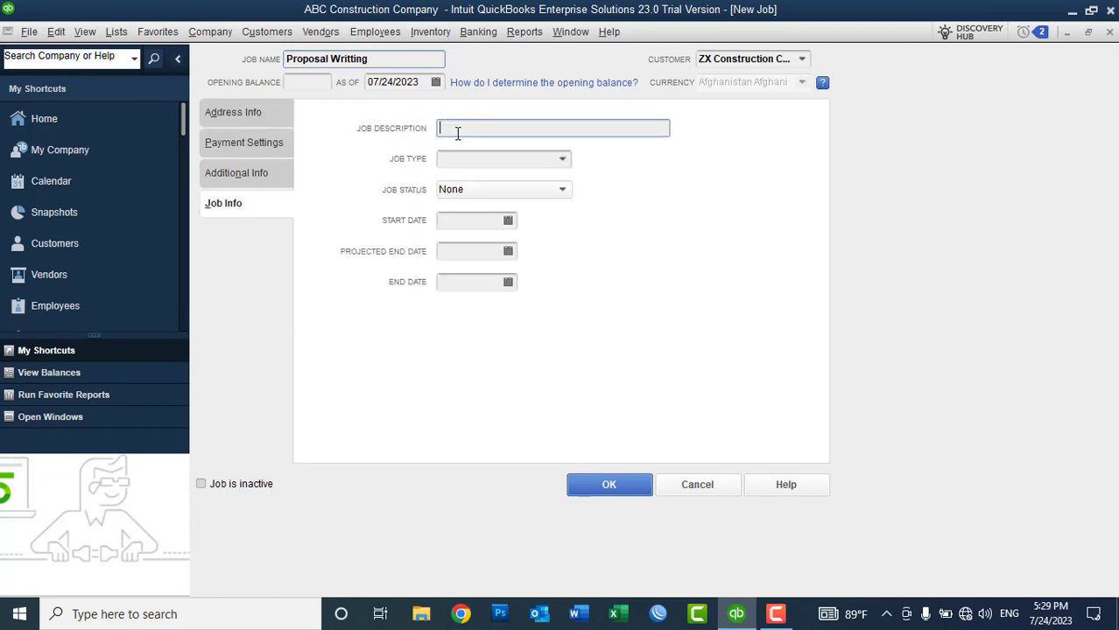
pyautogui.write('Proposal writting')
pyautogui.press('Left')
pyautogui.press('Left')
pyautogui.press('Left')
pyautogui.press('Left')
pyautogui.press('Left')
pyautogui.press('Left')
pyautogui.press('Left')
pyautogui.write('Technical')
# Step: Set type Capacity Building, status Awarded, start 07/20/2023, projected end 07/25/2023, and save
pyautogui.click(565, 161)
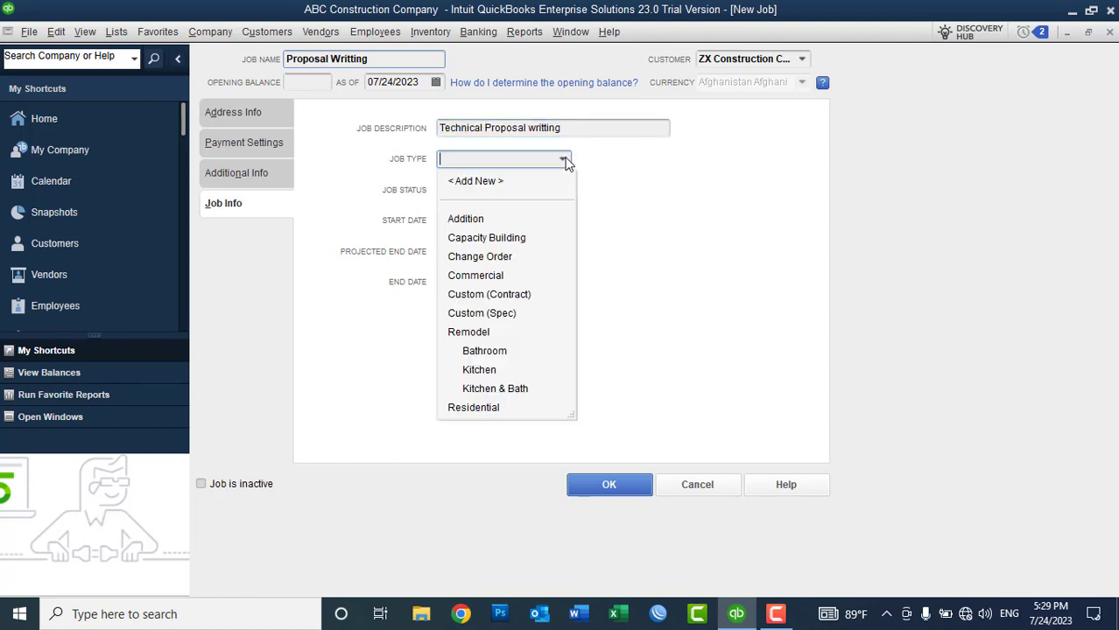
pyautogui.click(486, 239)
pyautogui.click(521, 191)
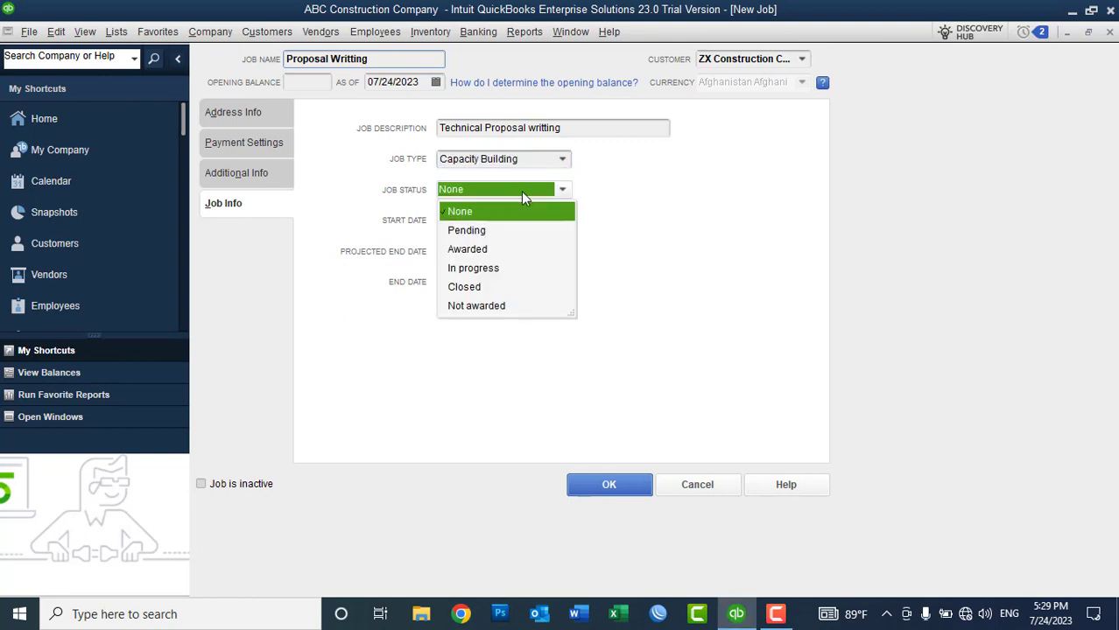
pyautogui.click(480, 249)
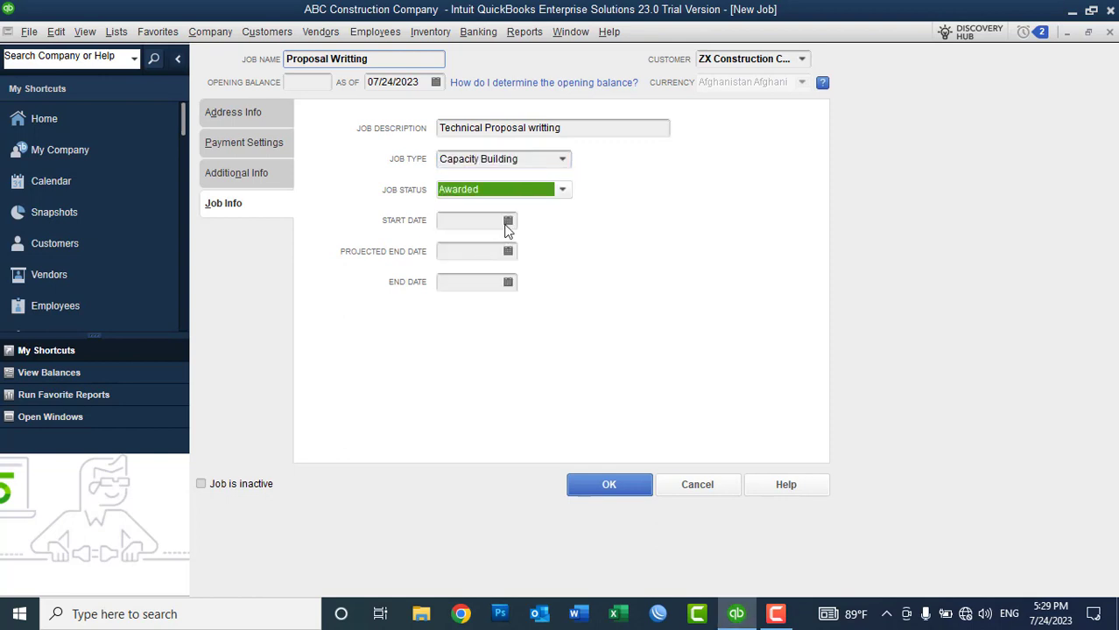
pyautogui.click(507, 221)
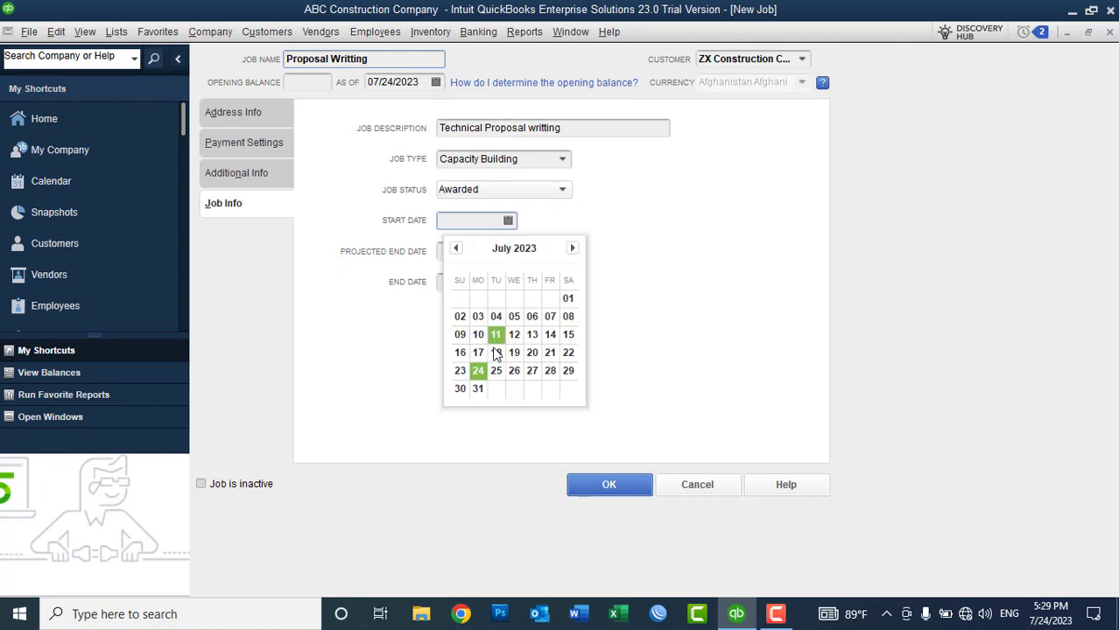
pyautogui.click(531, 352)
pyautogui.click(508, 251)
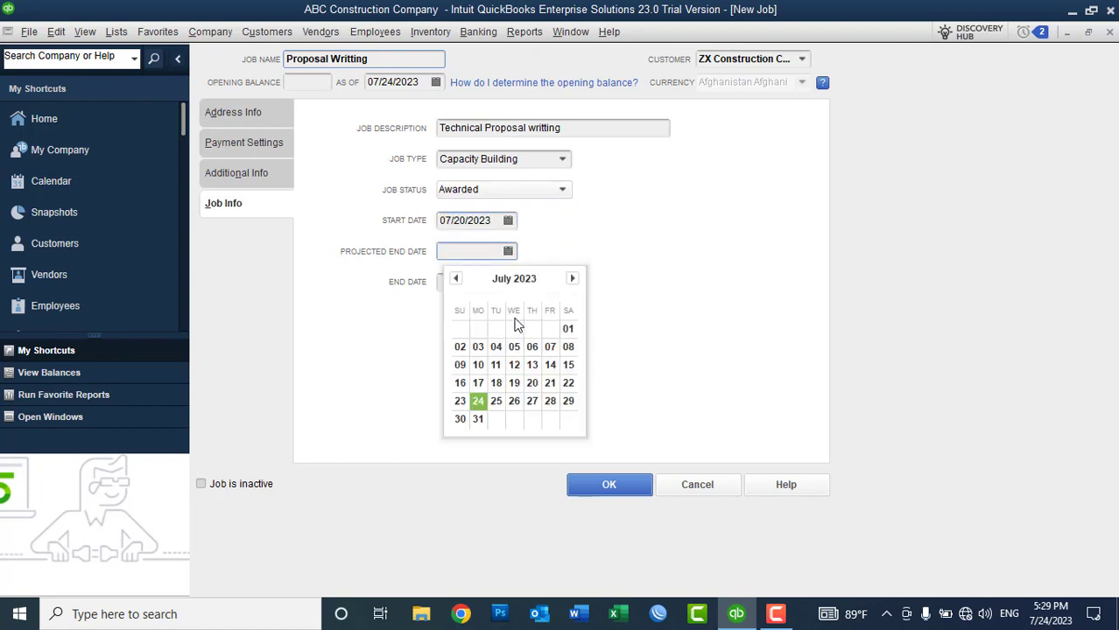
pyautogui.click(496, 403)
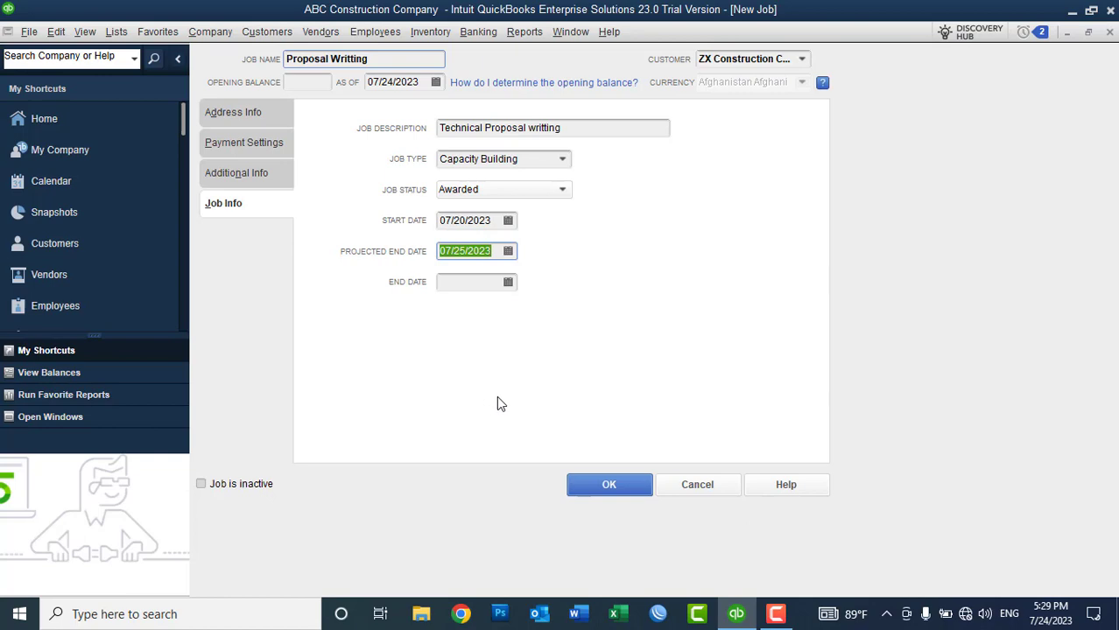
pyautogui.click(610, 488)
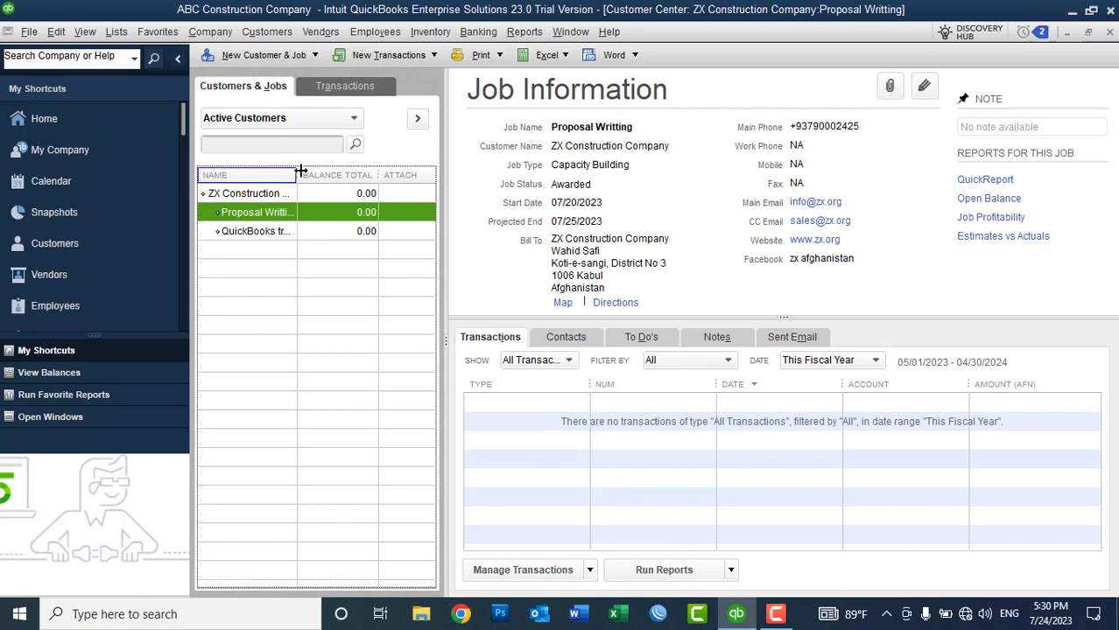
# Step: Widen the job Name column and open the Proposal Writting job with Edit Customer:Job
pyautogui.moveTo(298, 174); pyautogui.dragTo(319, 175)
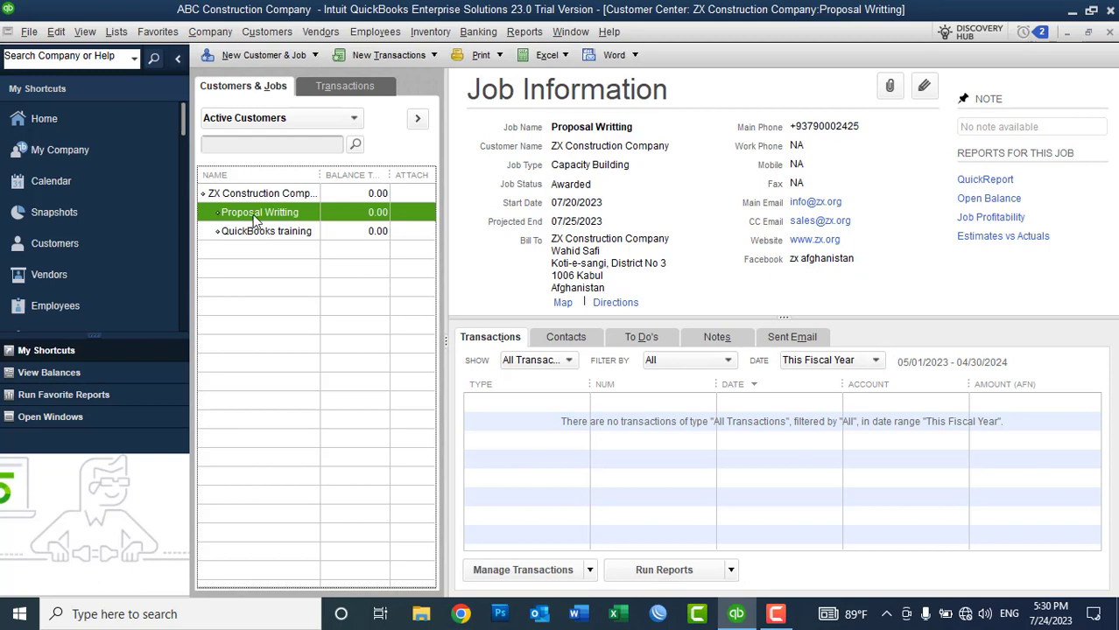
pyautogui.rightClick(254, 219)
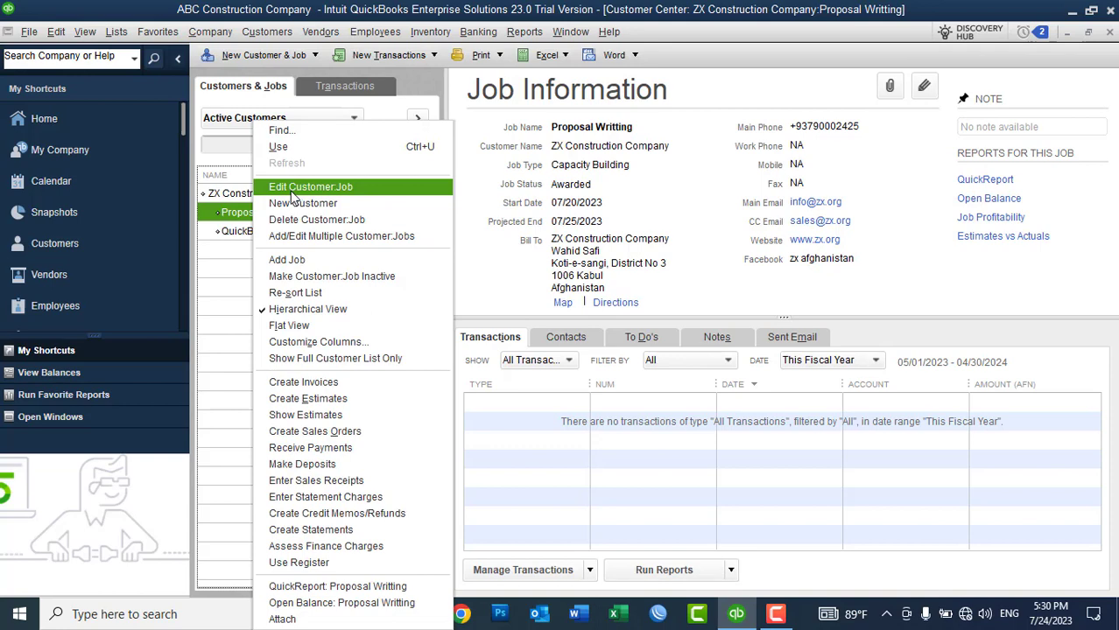
pyautogui.click(292, 189)
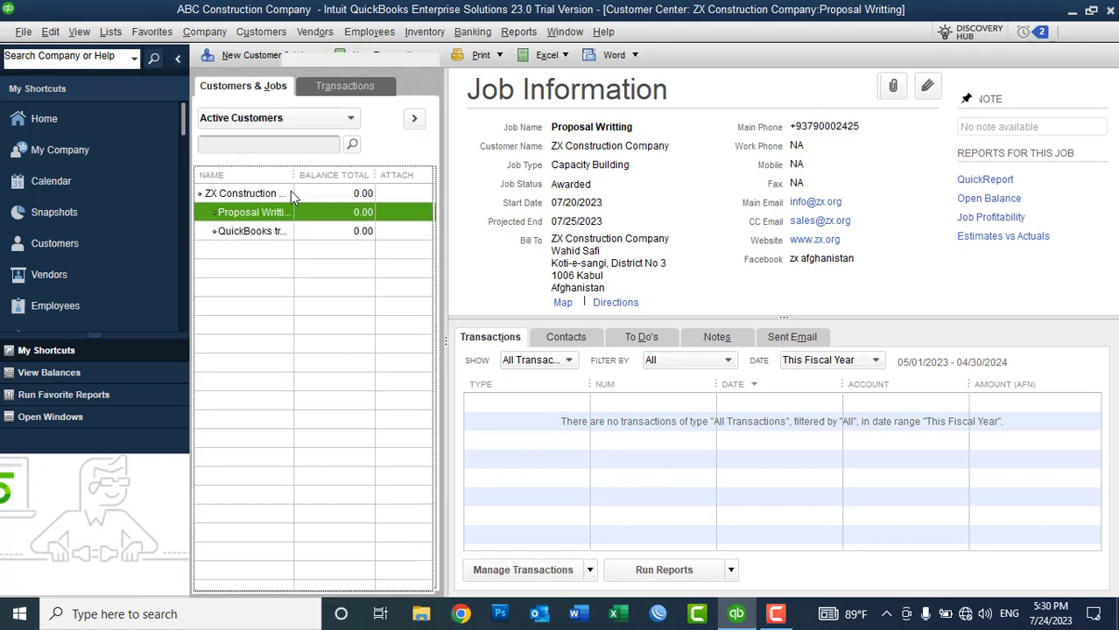
# Step: On Job Info, set Proposal Writting's projected end and end dates to 07/24/2023 and save
pyautogui.click(256, 213)
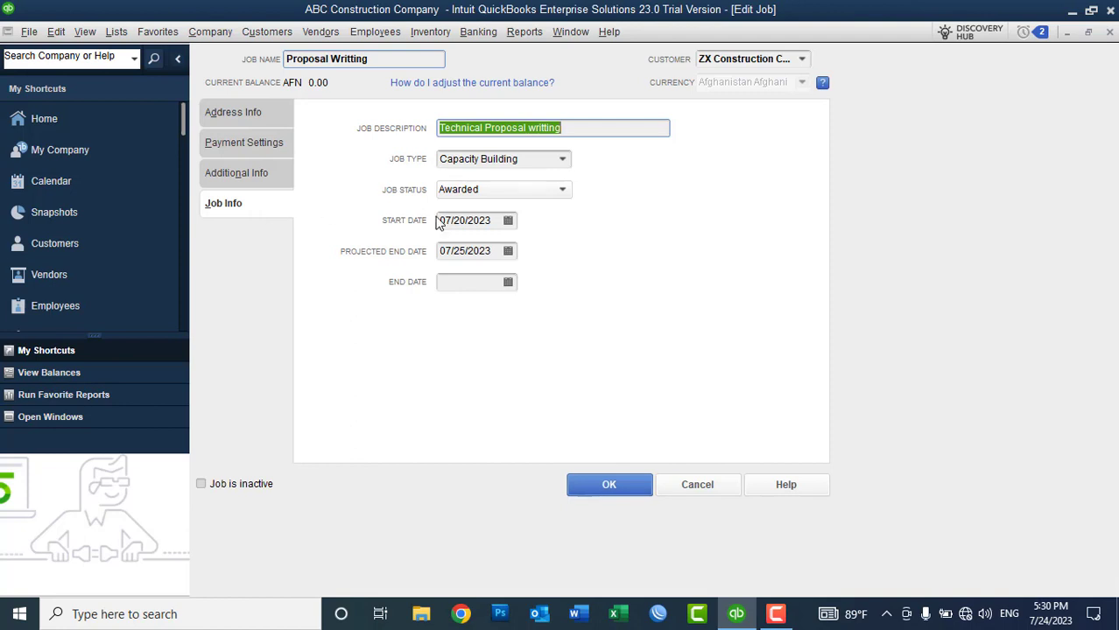
pyautogui.click(508, 251)
pyautogui.click(482, 401)
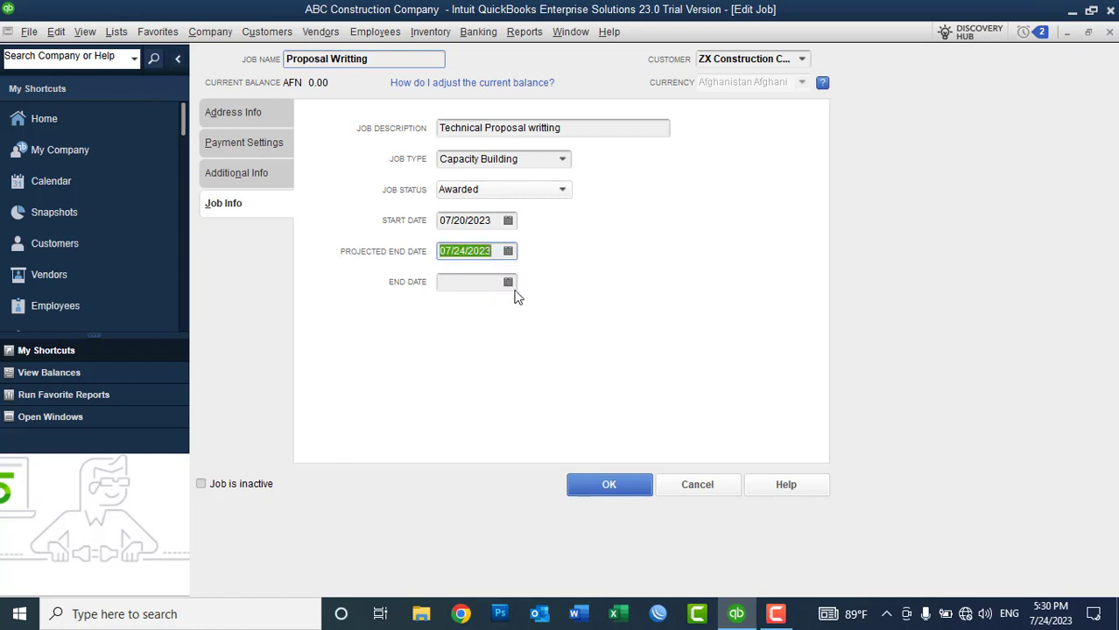
pyautogui.click(507, 282)
pyautogui.click(479, 431)
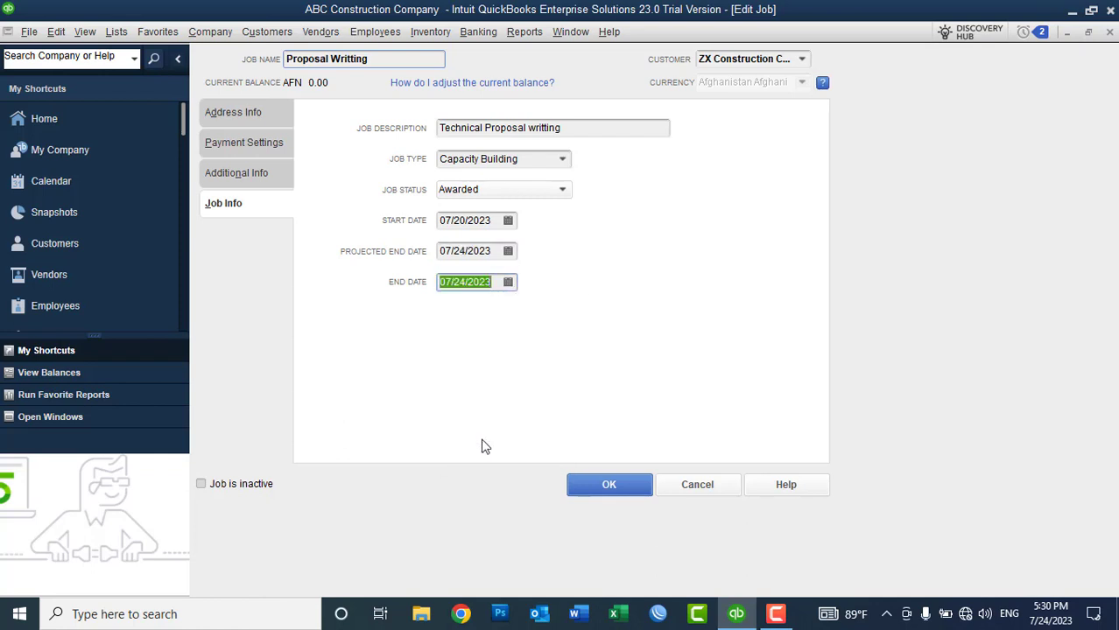
pyautogui.click(600, 486)
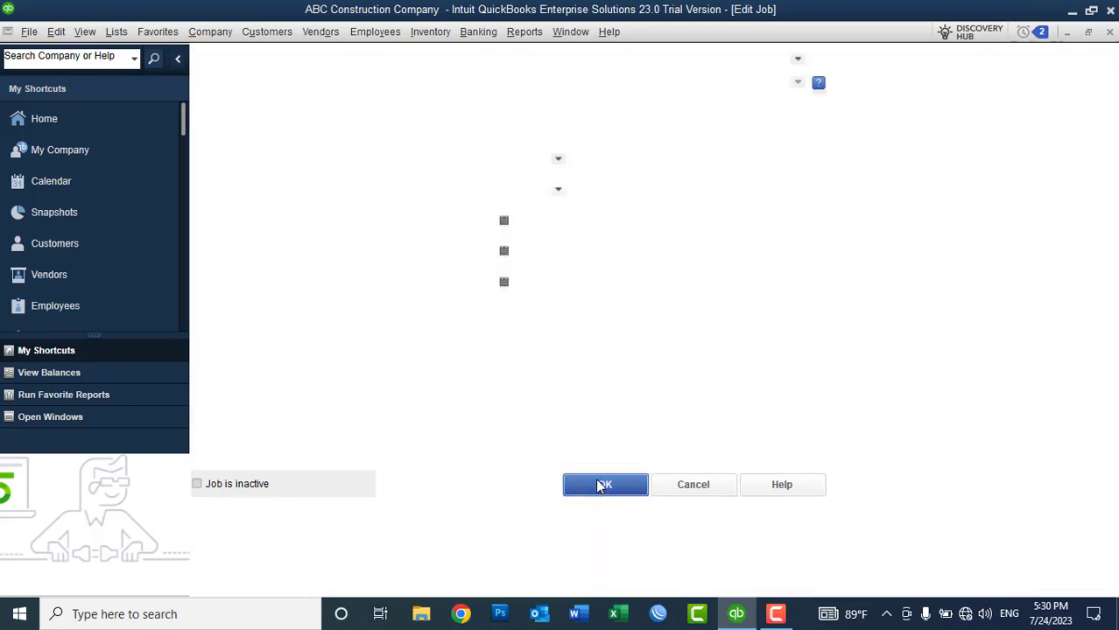
# Step: Set the QuickBooks training job's projected end and end dates to 07/20/2023 and save
pyautogui.rightClick(272, 235)
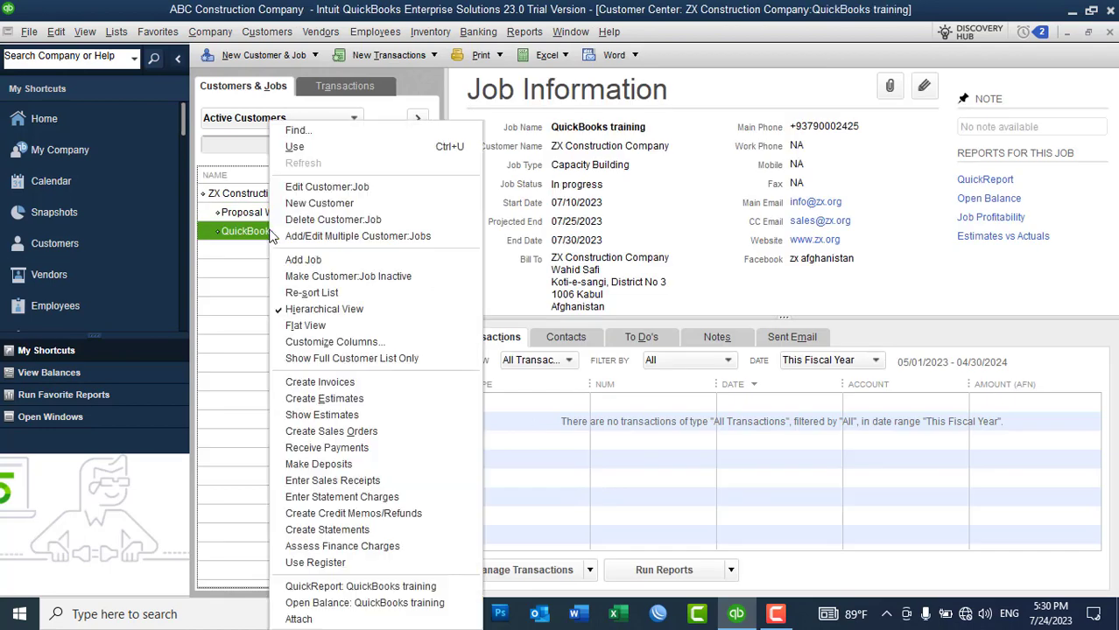
pyautogui.click(302, 186)
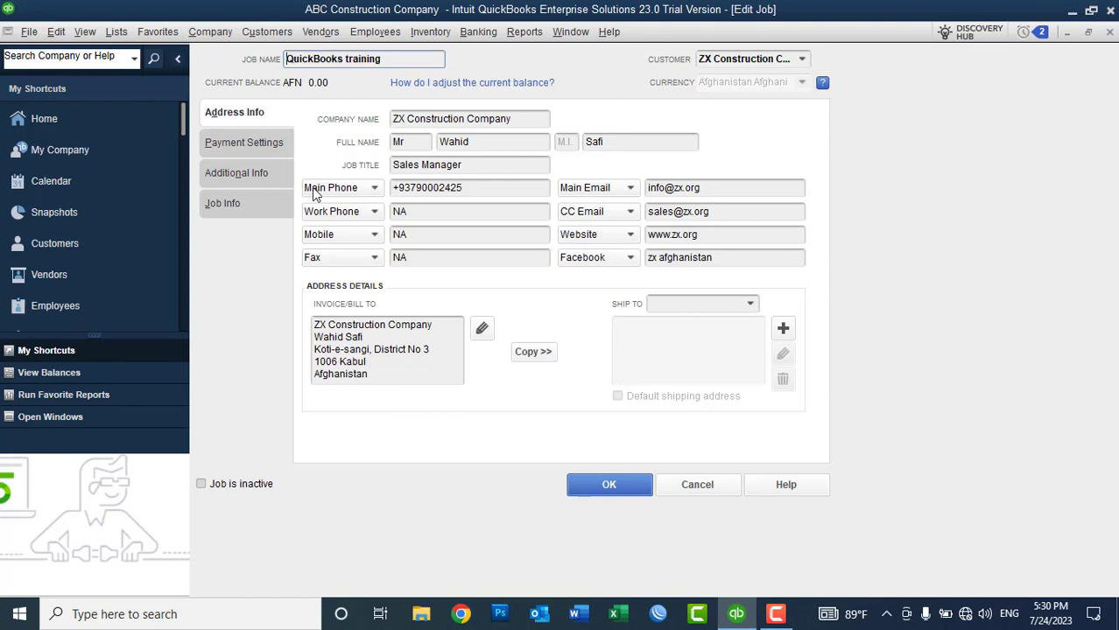
pyautogui.click(257, 207)
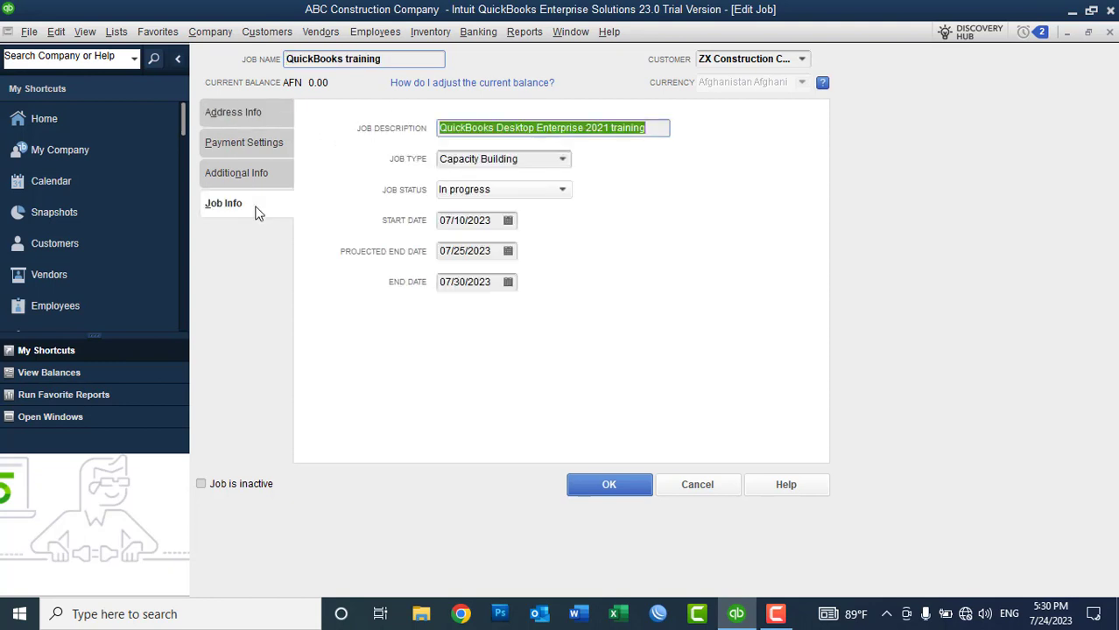
pyautogui.click(508, 251)
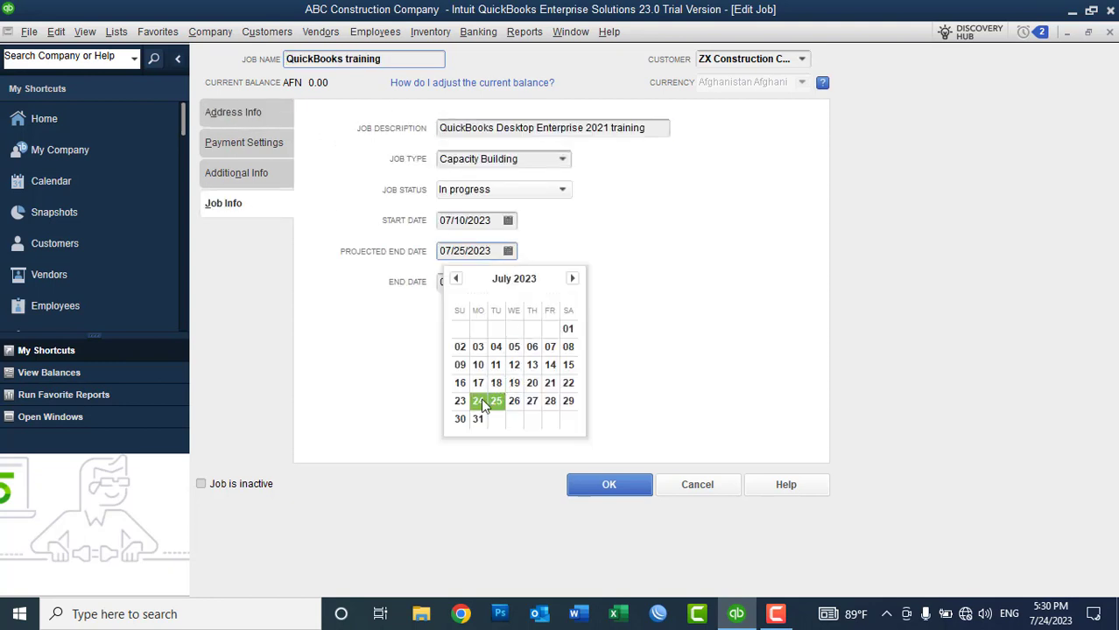
pyautogui.click(531, 382)
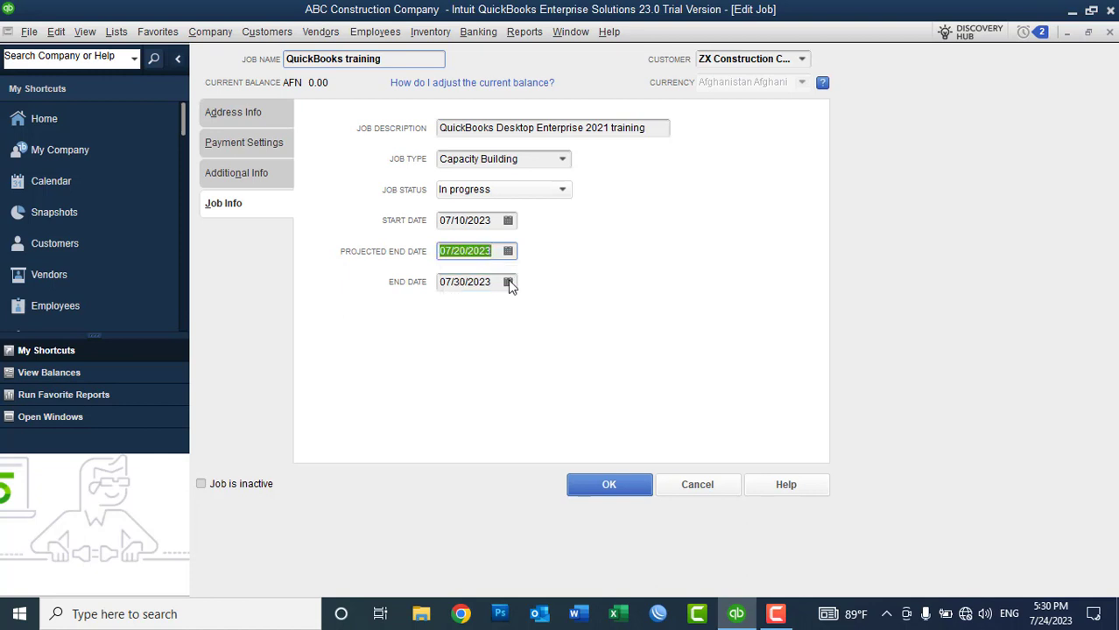
pyautogui.click(507, 281)
pyautogui.click(532, 414)
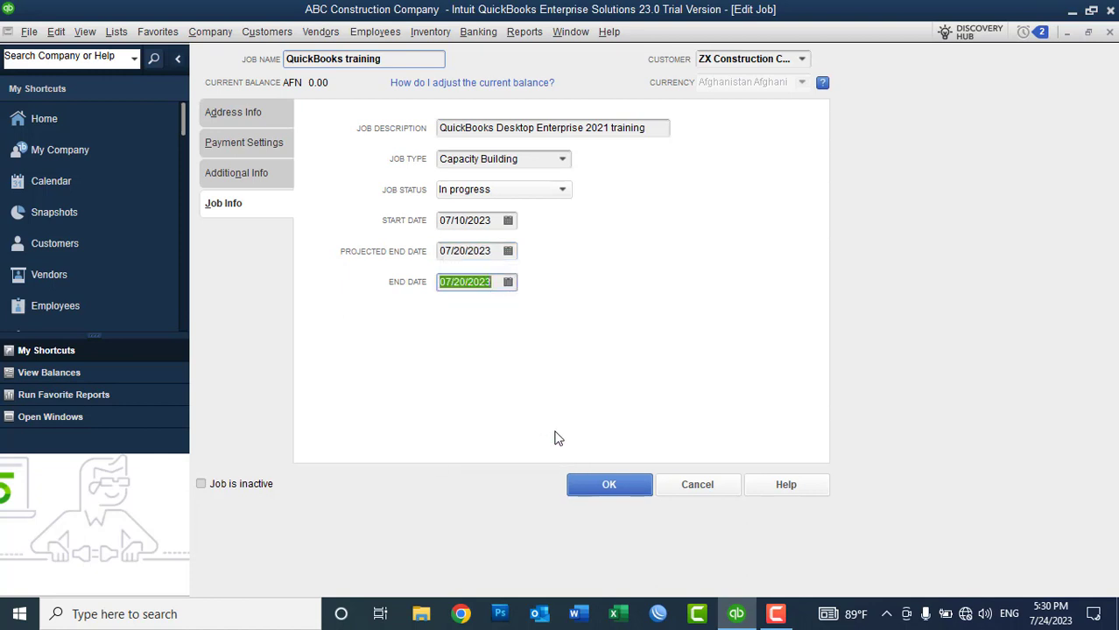
pyautogui.click(589, 487)
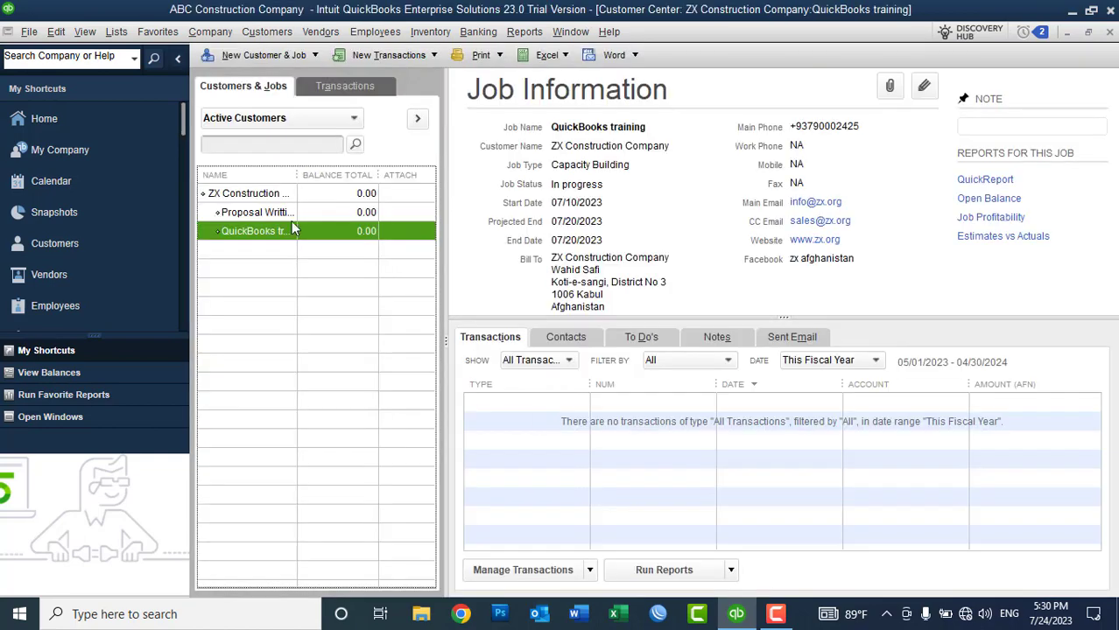
pyautogui.rightClick(271, 229)
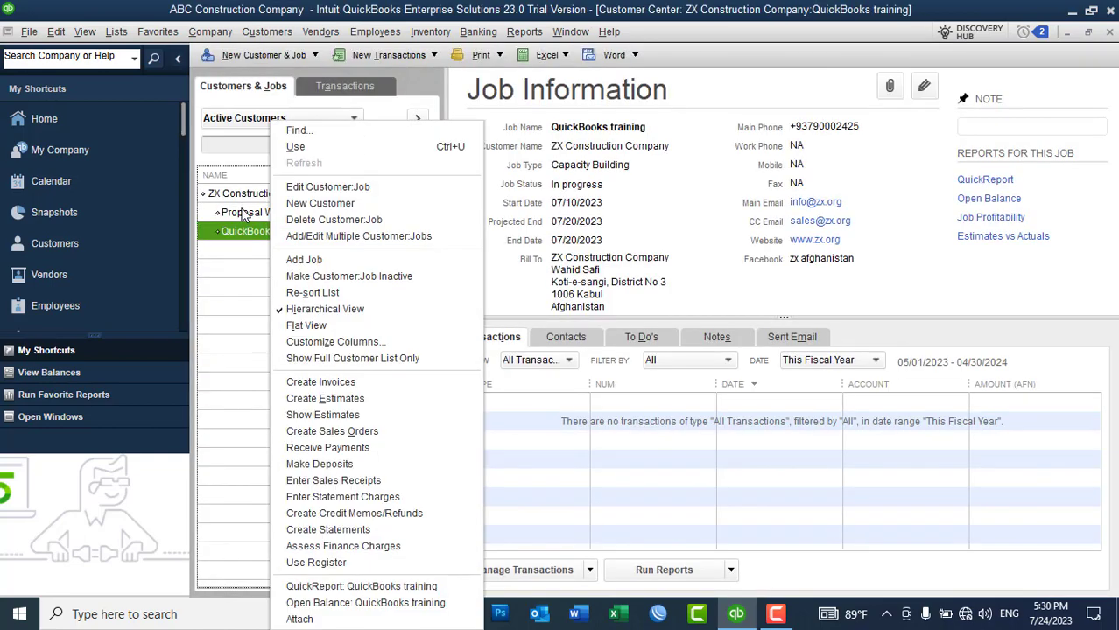
# Step: Change the Proposal Writting job's status to Closed and save
pyautogui.rightClick(249, 216)
pyautogui.click(287, 186)
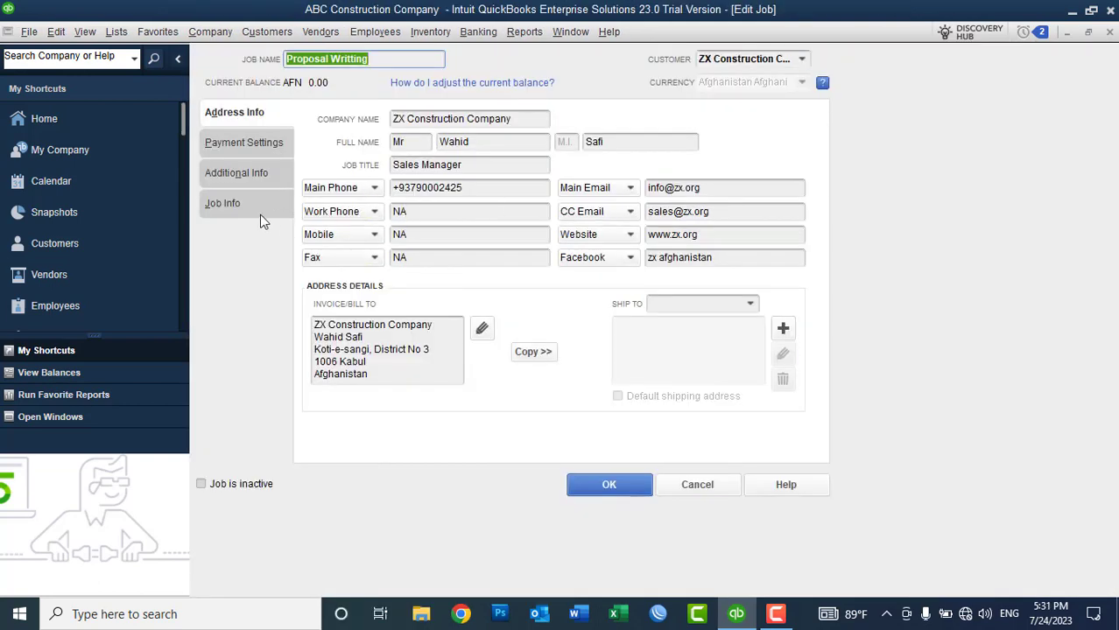
pyautogui.click(260, 210)
pyautogui.click(545, 189)
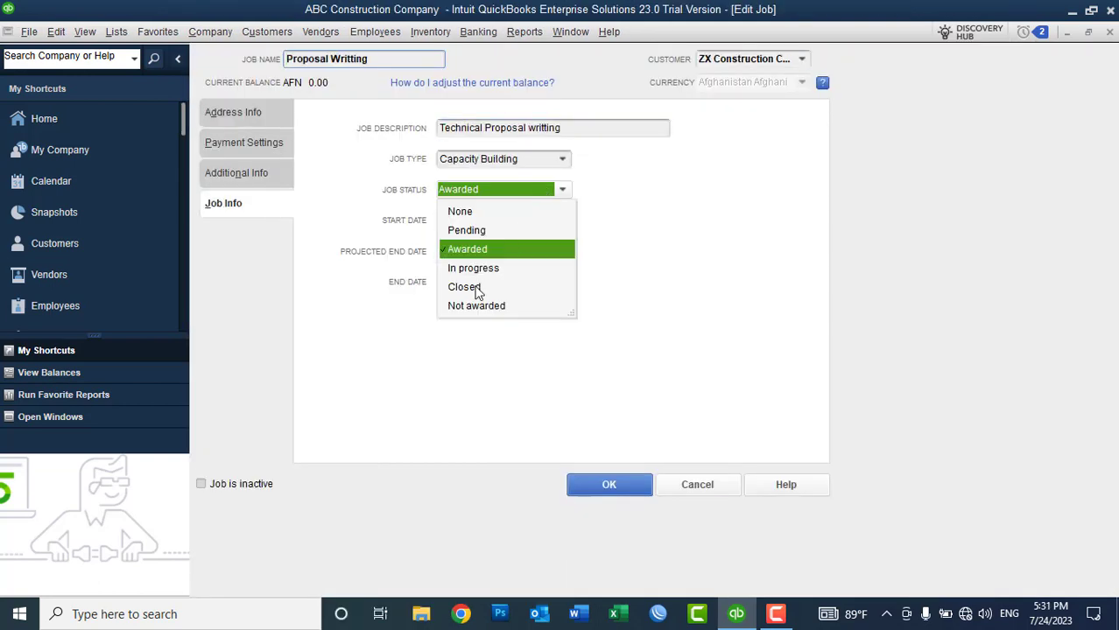
pyautogui.click(477, 289)
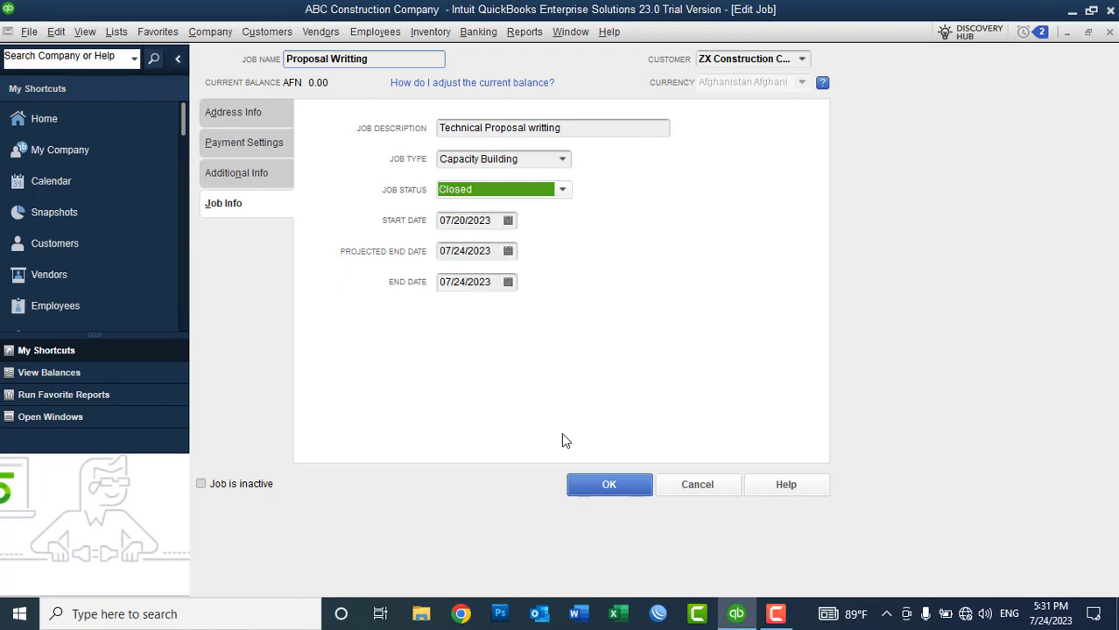
pyautogui.click(601, 485)
# Step: Change the QuickBooks training job's status to Closed and save
pyautogui.click(257, 232)
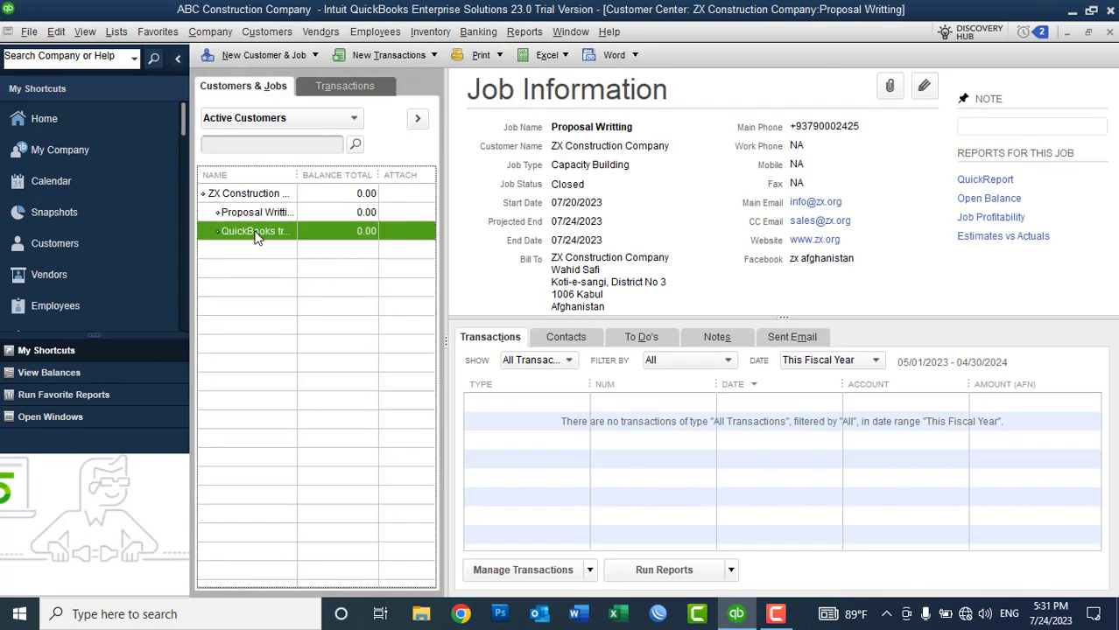
pyautogui.rightClick(278, 231)
pyautogui.click(298, 184)
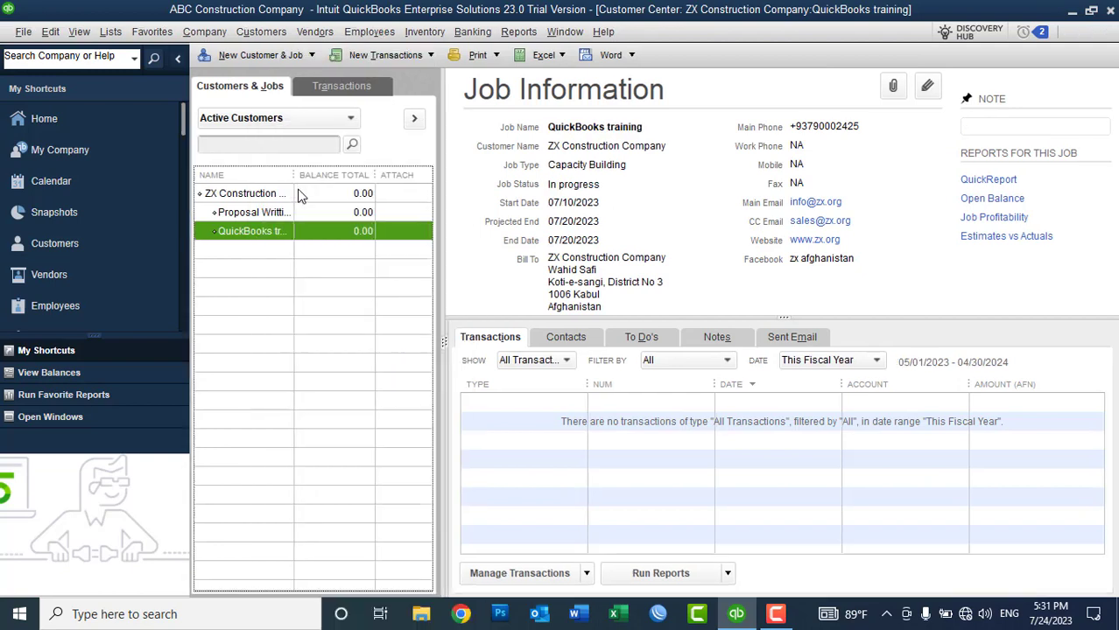
pyautogui.click(223, 209)
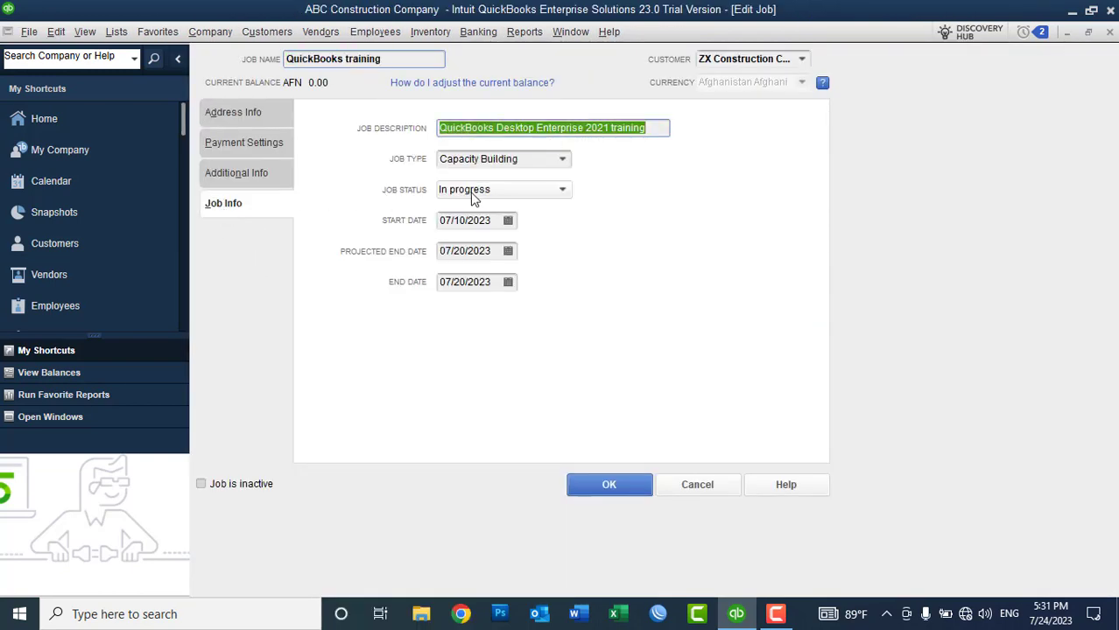
pyautogui.click(480, 193)
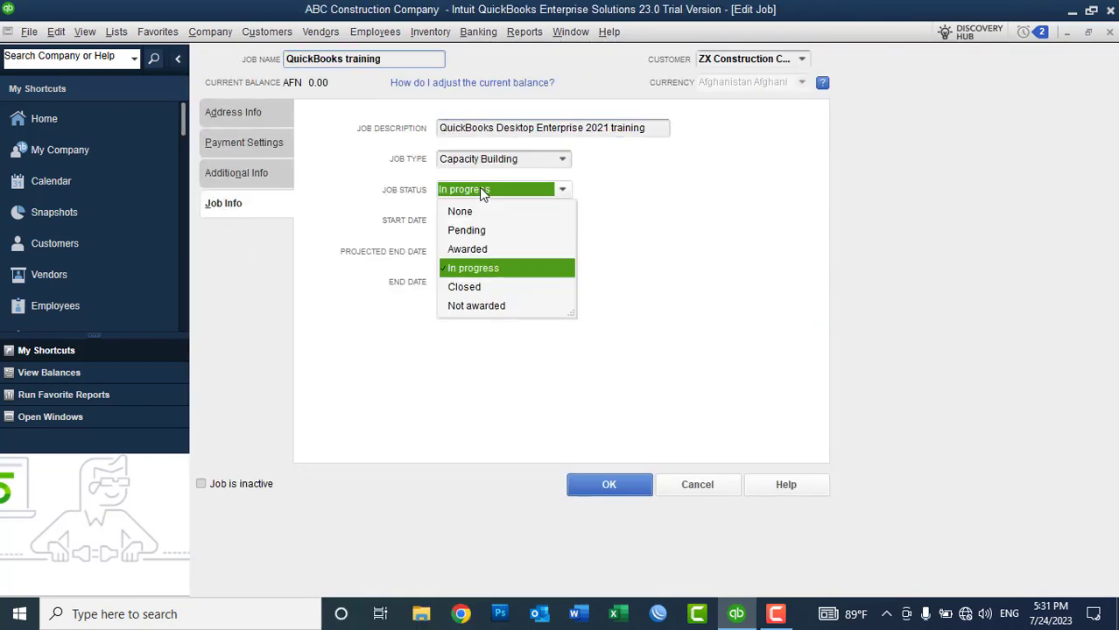
pyautogui.click(477, 288)
pyautogui.click(604, 484)
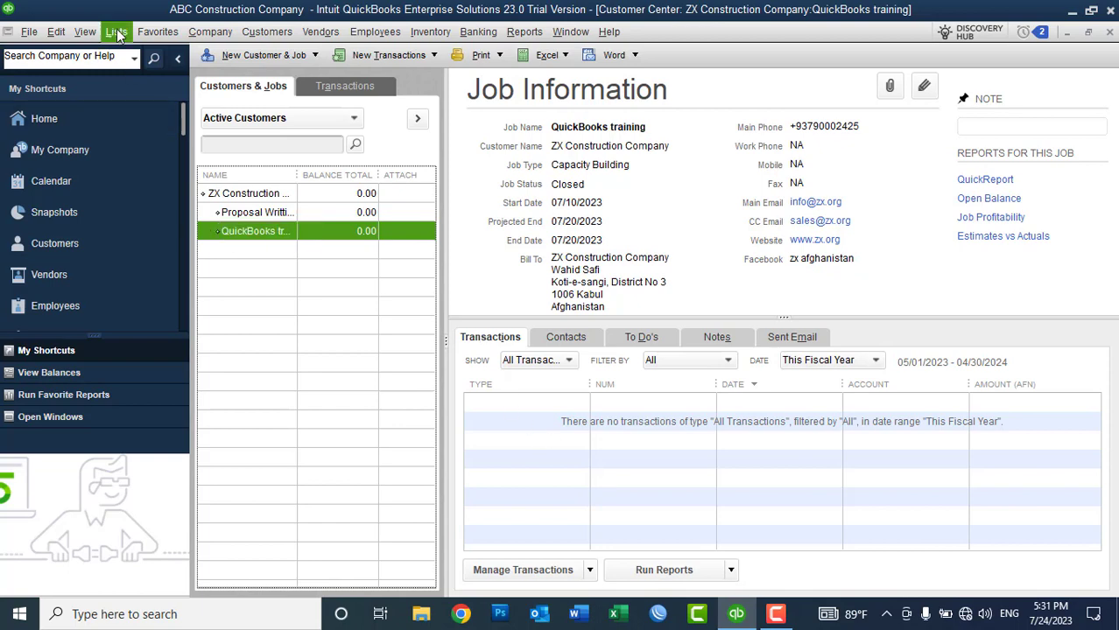
# Step: From the Item List, create a new Service item named 'QuickBooks training'
pyautogui.click(116, 32)
pyautogui.click(127, 67)
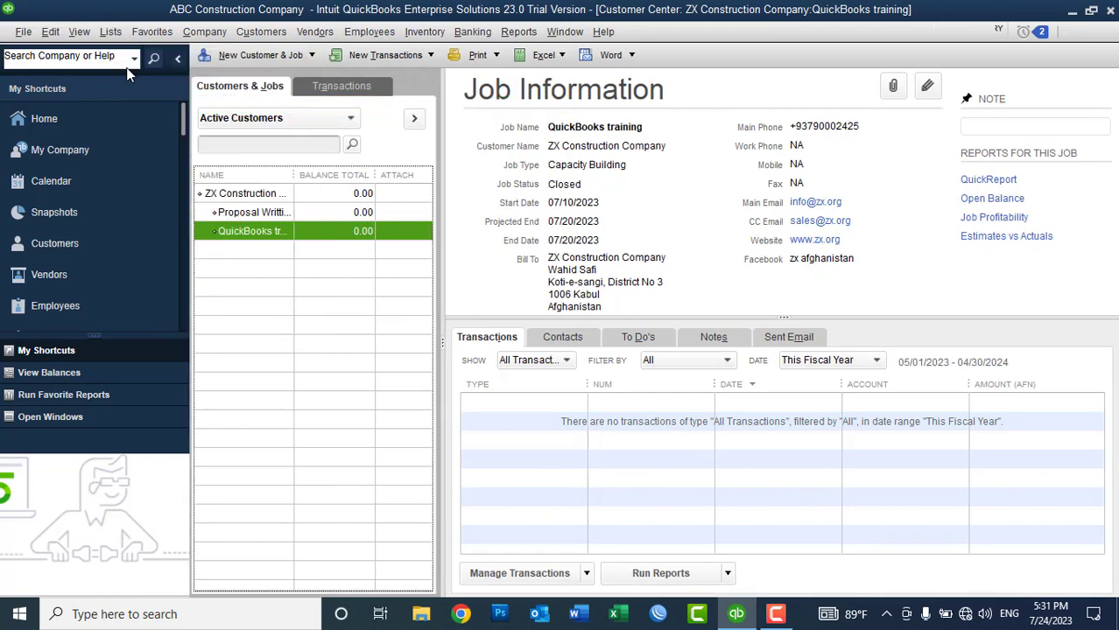
pyautogui.rightClick(360, 200)
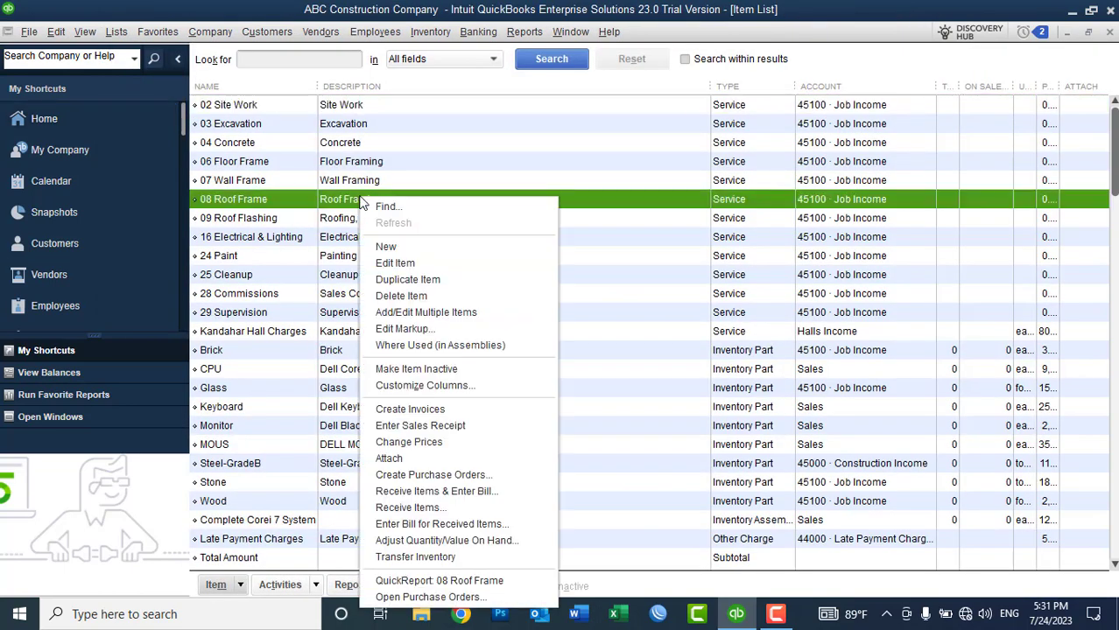
pyautogui.click(380, 245)
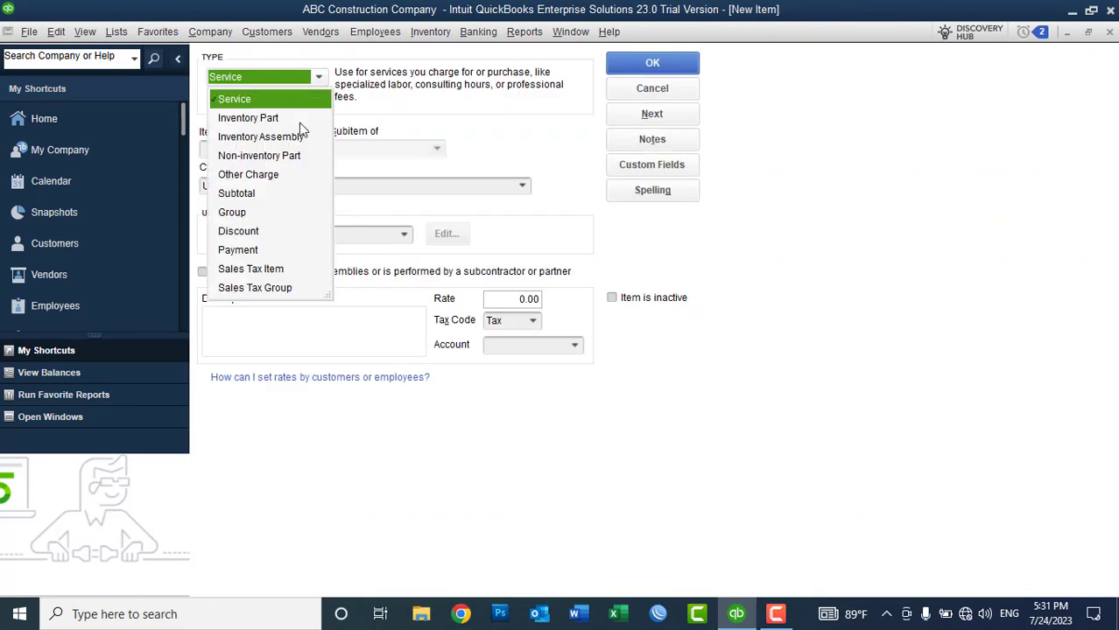
pyautogui.click(244, 101)
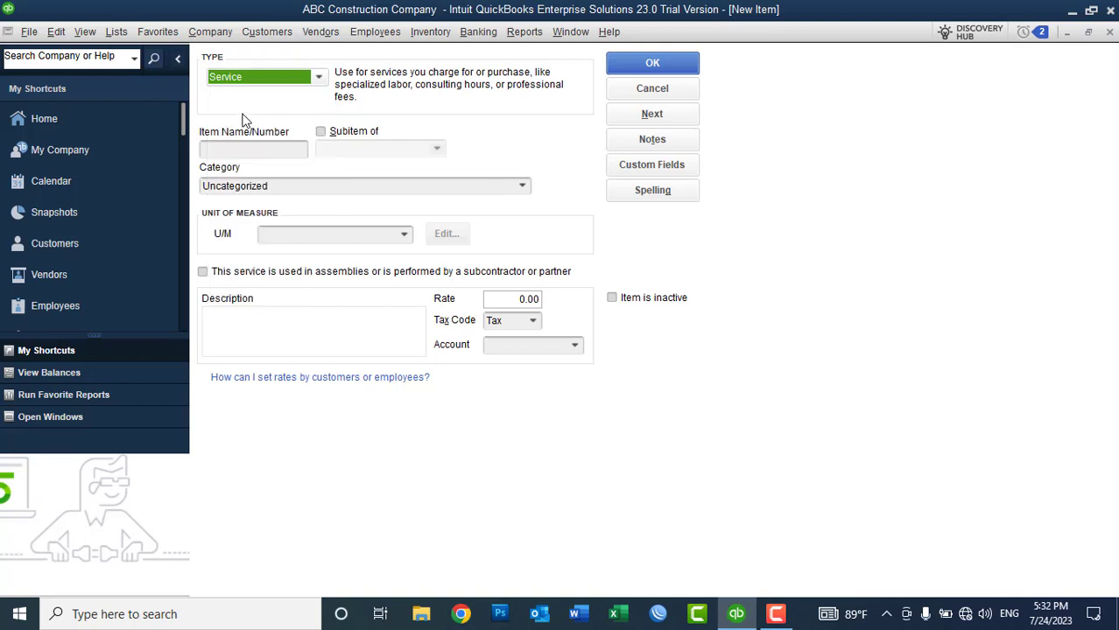
pyautogui.click(238, 147)
pyautogui.write('Qui')
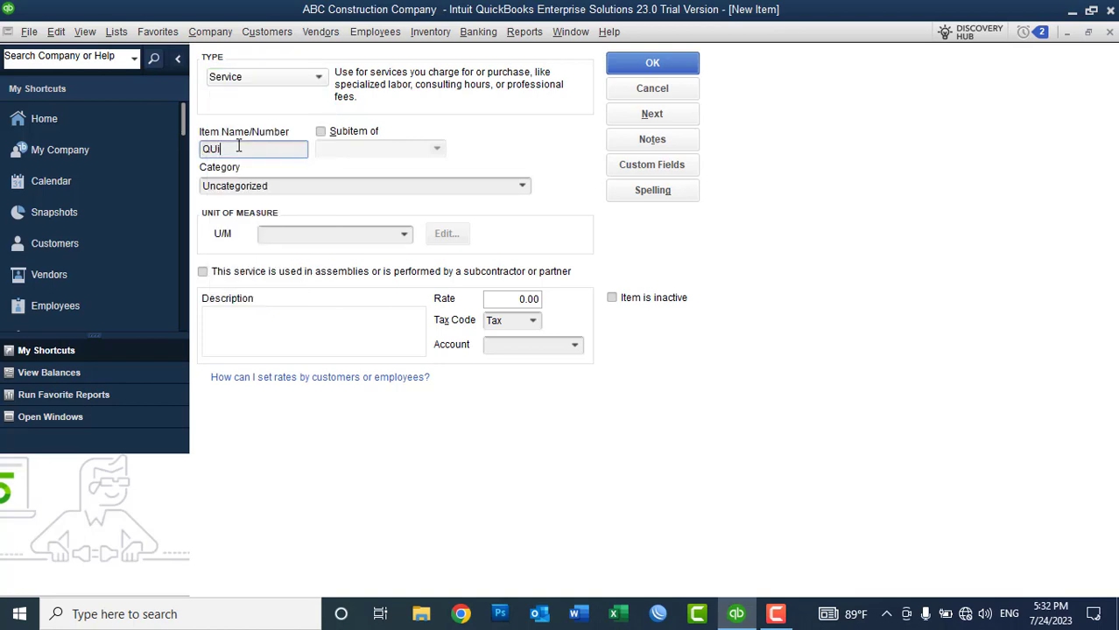
pyautogui.write('ckBooks training')
# Step: Set its unit to each and describe it as Basic to Advance level QuickBooks desktop training
pyautogui.click(404, 235)
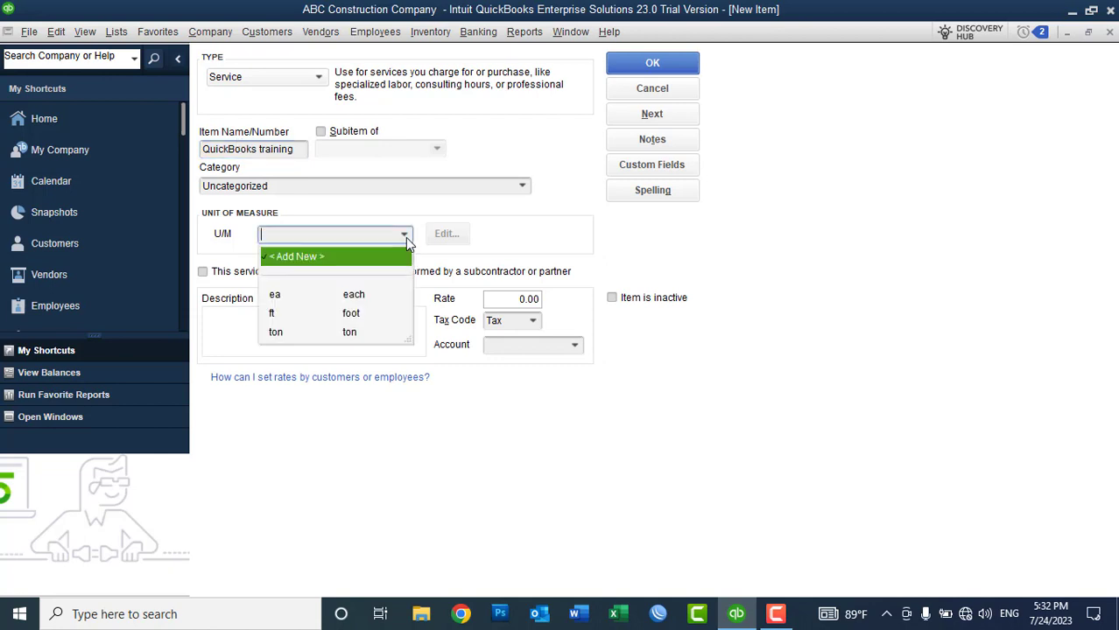
pyautogui.click(301, 295)
pyautogui.click(297, 315)
pyautogui.write('Th')
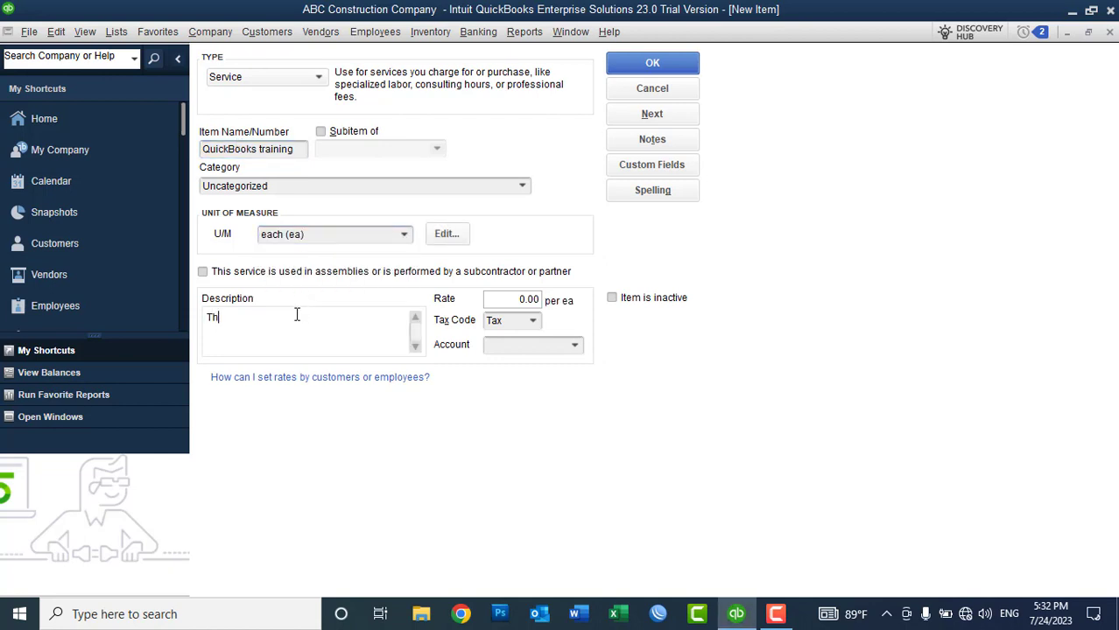
pyautogui.write('is training includes Basic to Advanc')
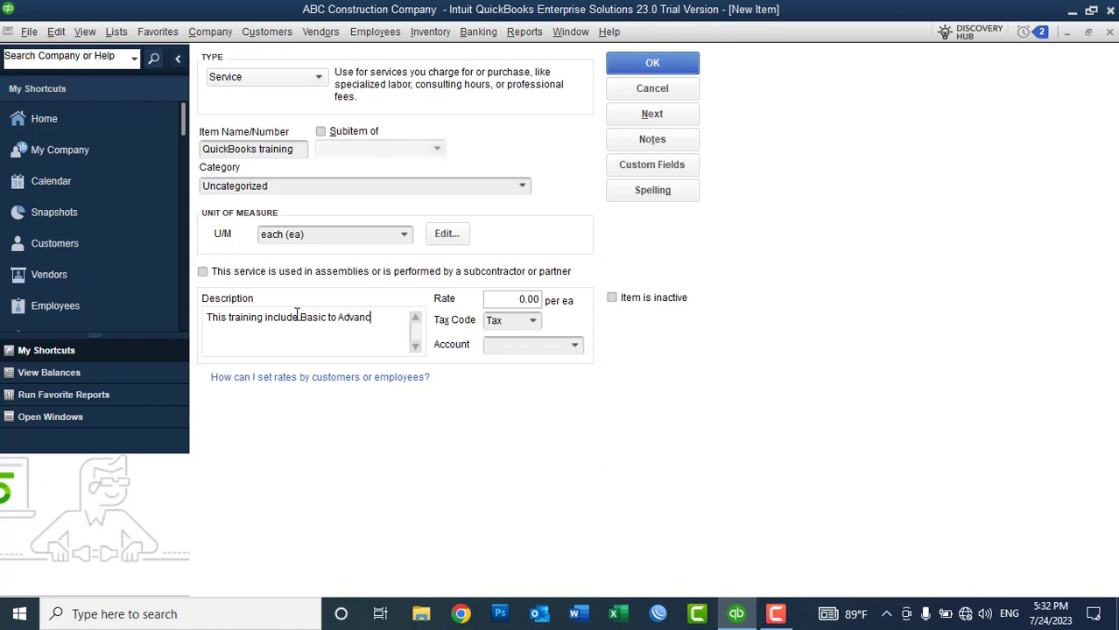
pyautogui.write('e level of QuickBooks ')
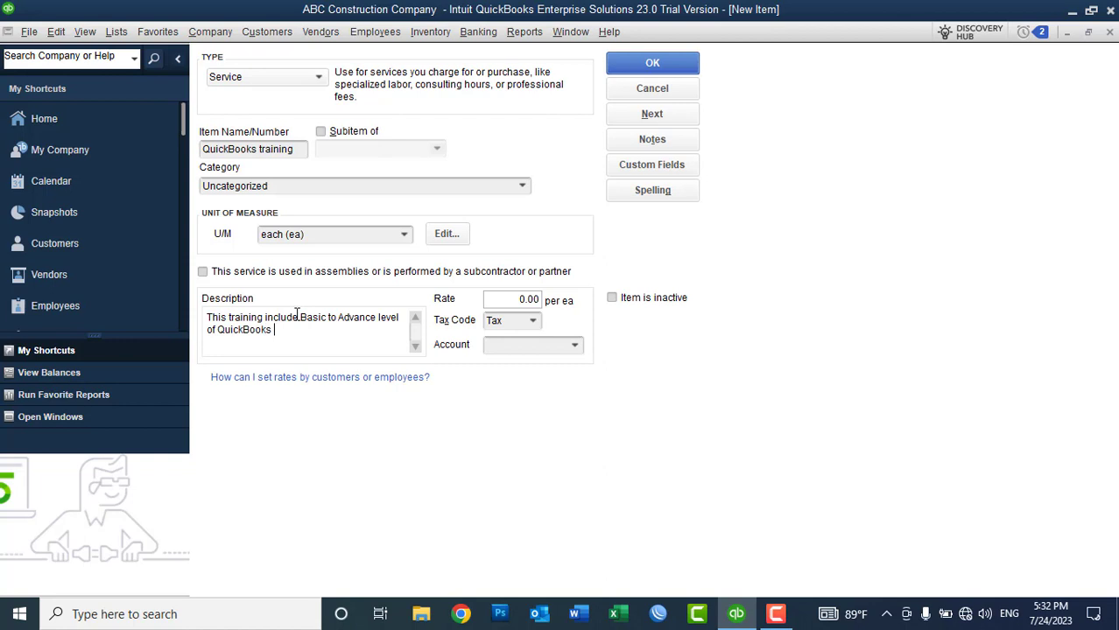
pyautogui.write('desktop training')
pyautogui.moveTo(498, 306); pyautogui.dragTo(550, 304)
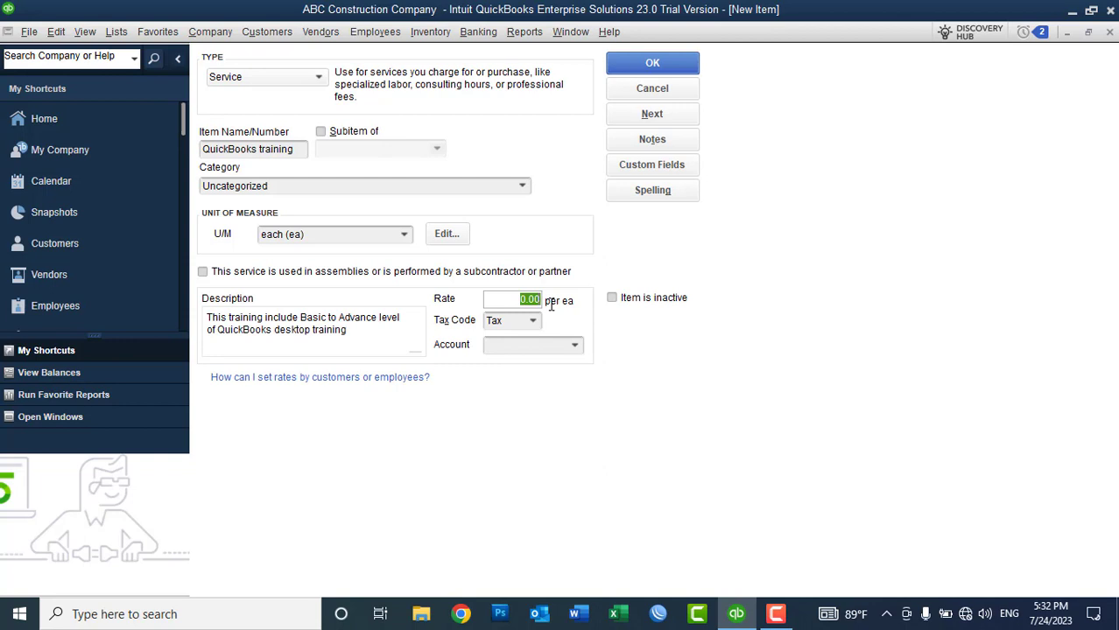
# Step: Set the item's rate to 30,000.00 and its tax code to Non
pyautogui.write('30000')
pyautogui.press('Tab')
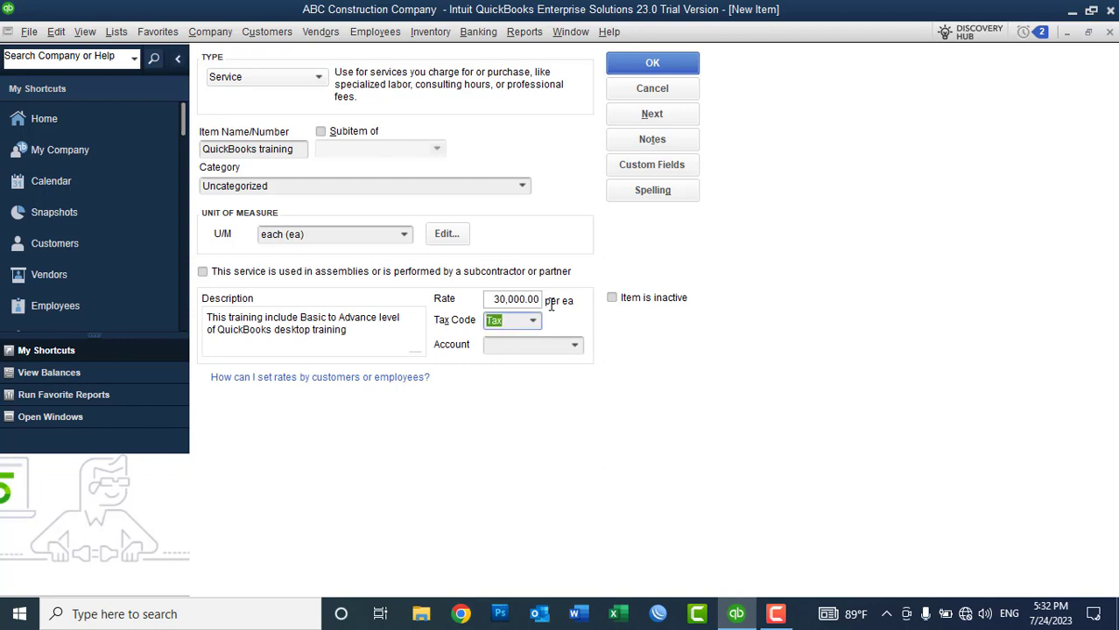
pyautogui.click(532, 322)
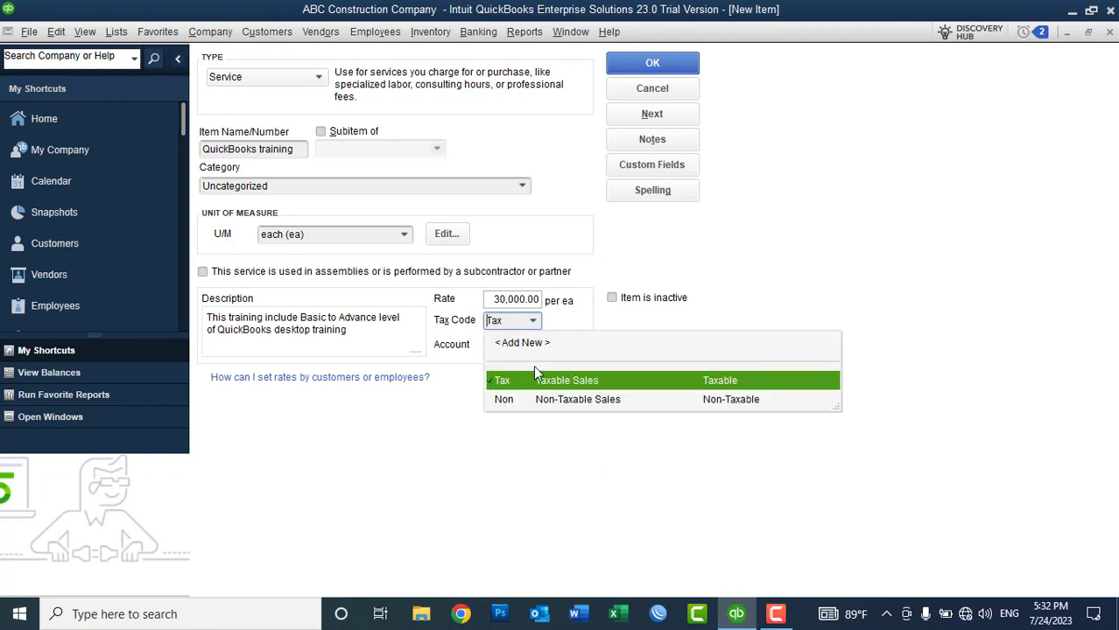
pyautogui.click(540, 400)
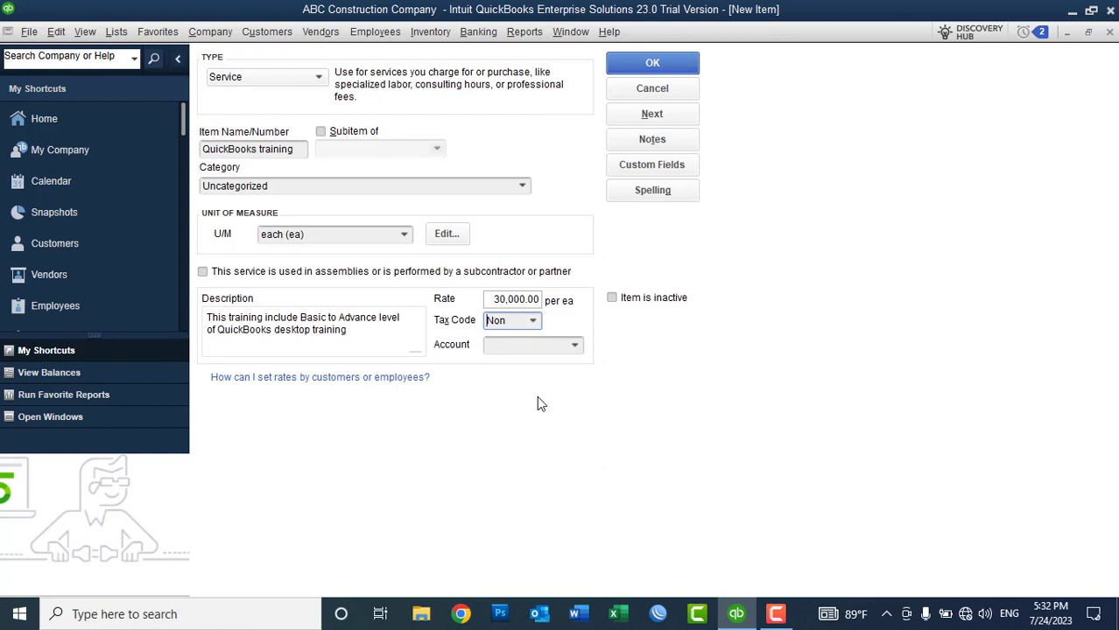
# Step: Open the item's Account list and choose to add a new account
pyautogui.click(574, 346)
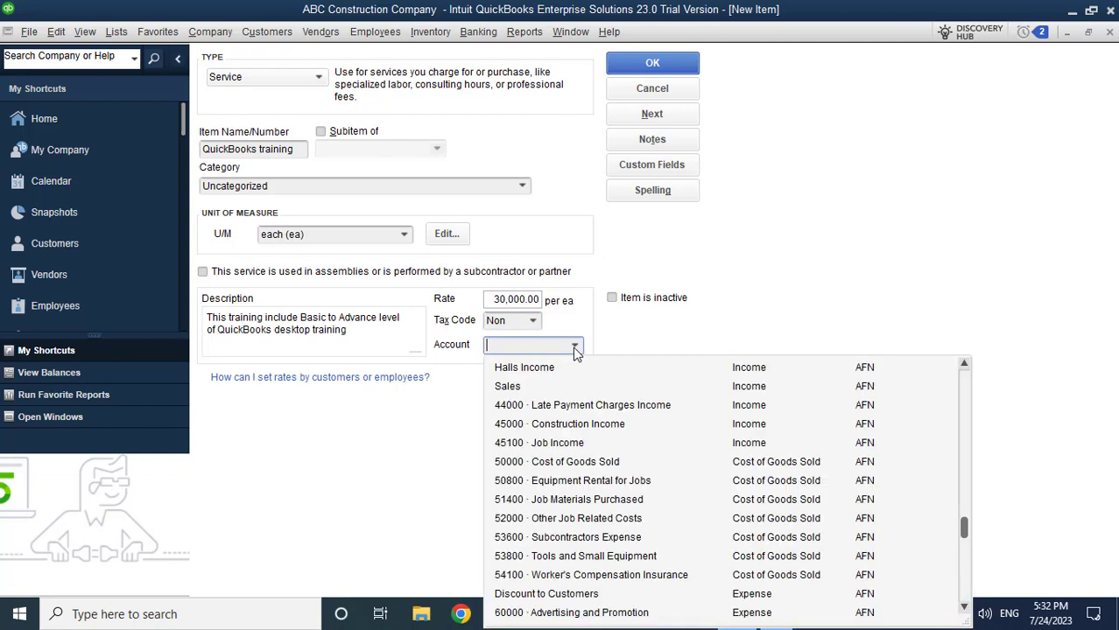
pyautogui.click(963, 365)
pyautogui.click(964, 364)
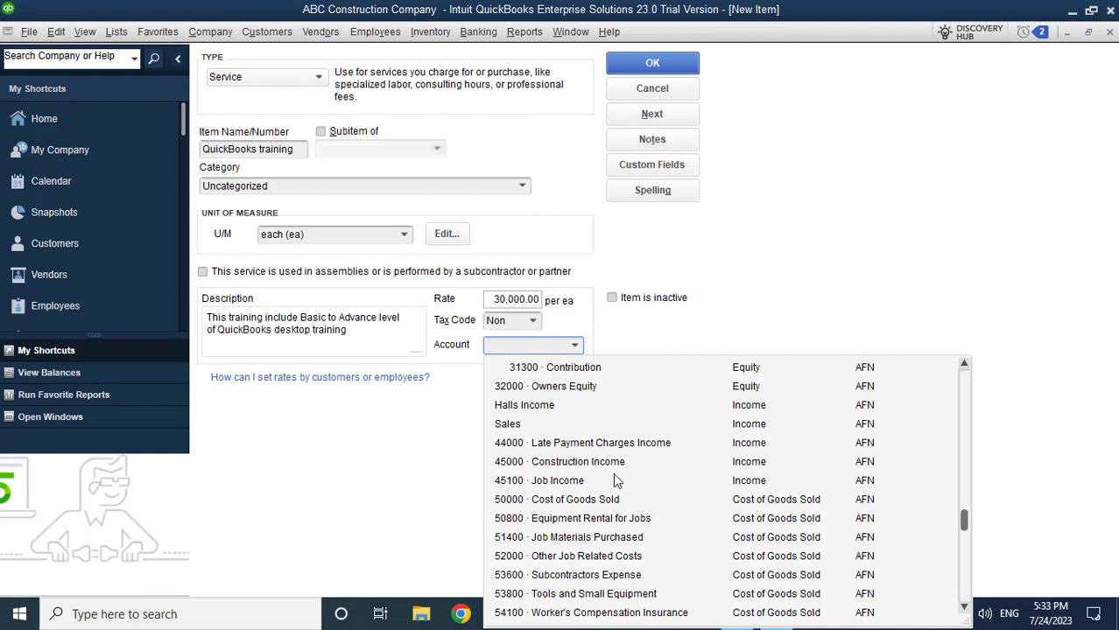
pyautogui.click(963, 375)
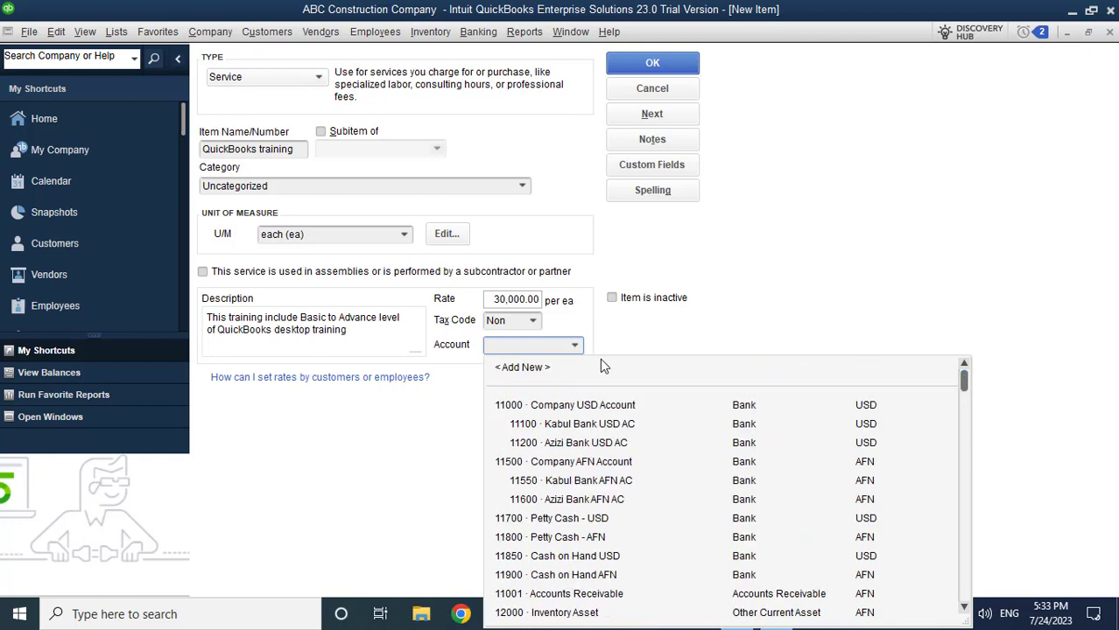
pyautogui.click(538, 367)
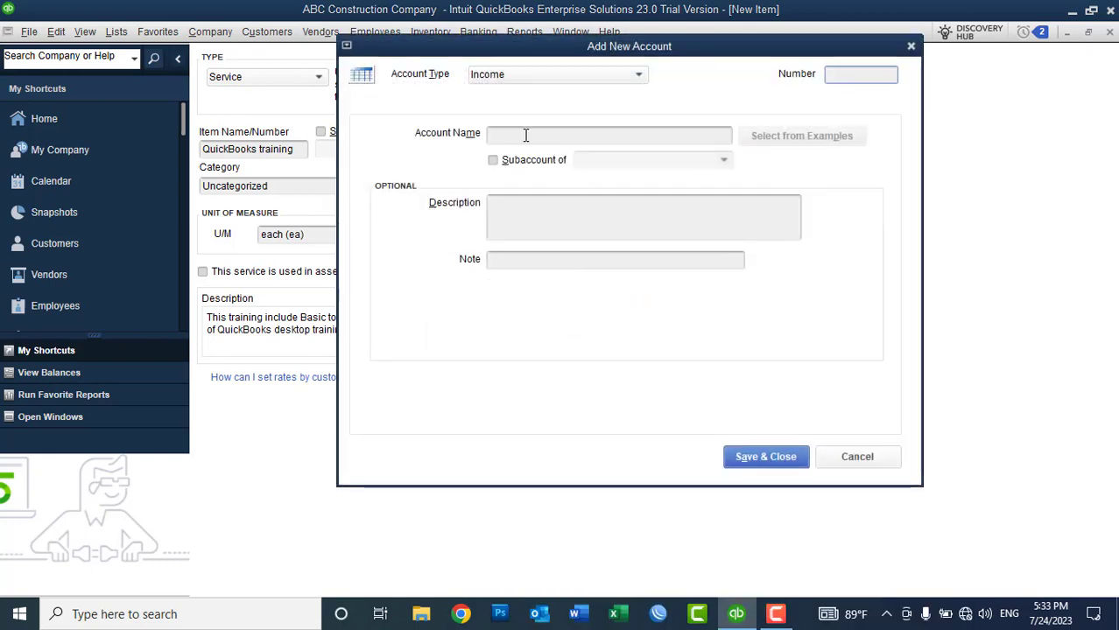
# Step: Name the new income account 'Training Income' and save it to the item
pyautogui.click(525, 137)
pyautogui.write('tr')
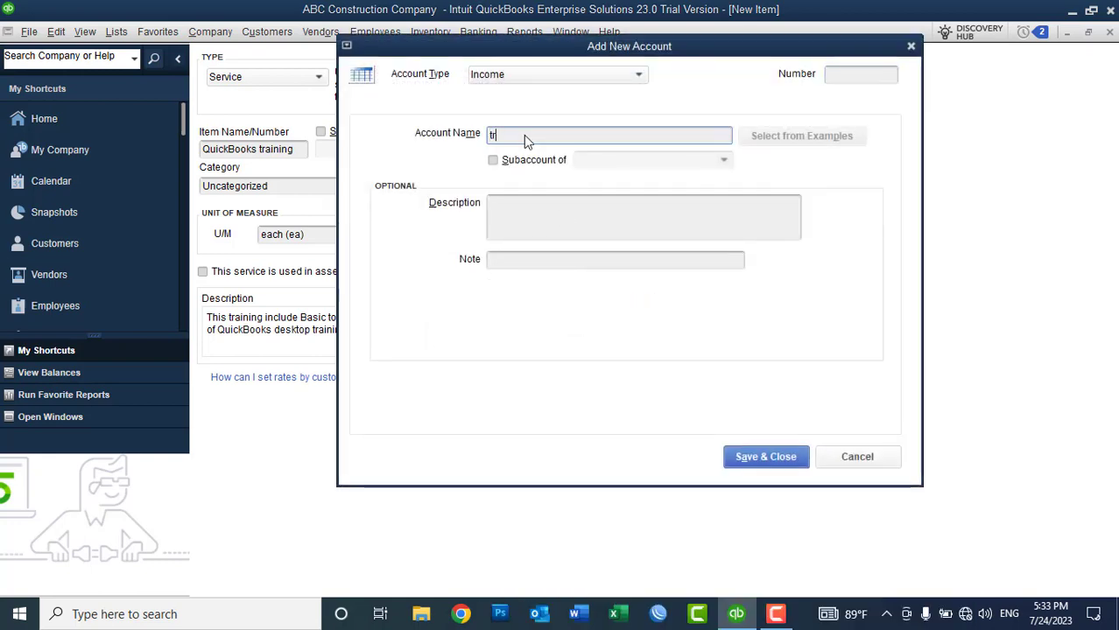
pyautogui.write('aining')
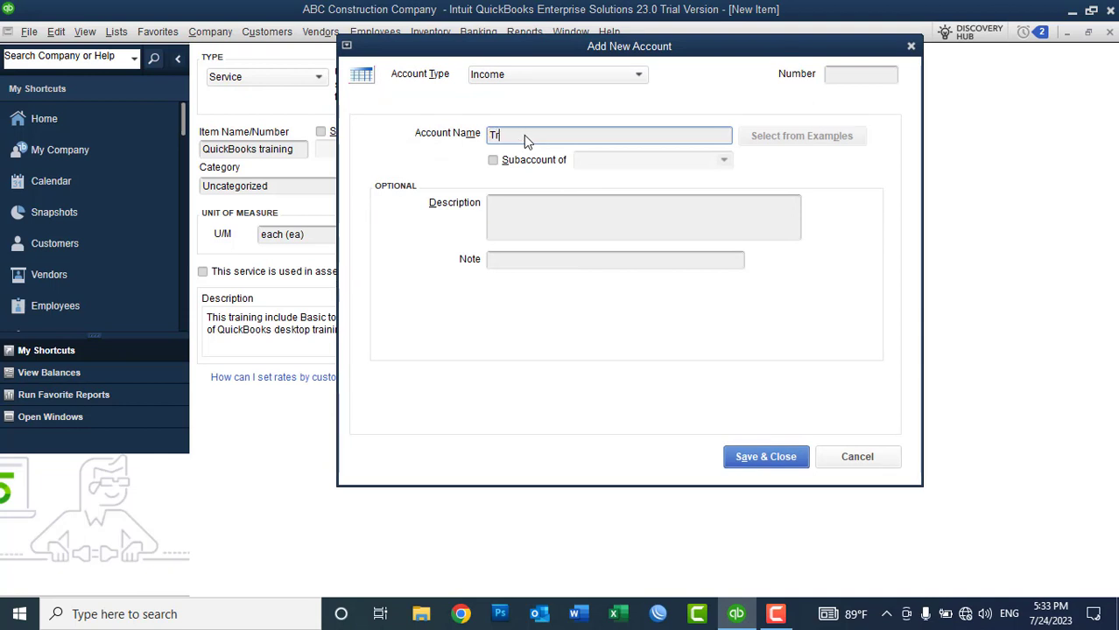
pyautogui.write(' Income')
pyautogui.click(871, 74)
pyautogui.click(755, 454)
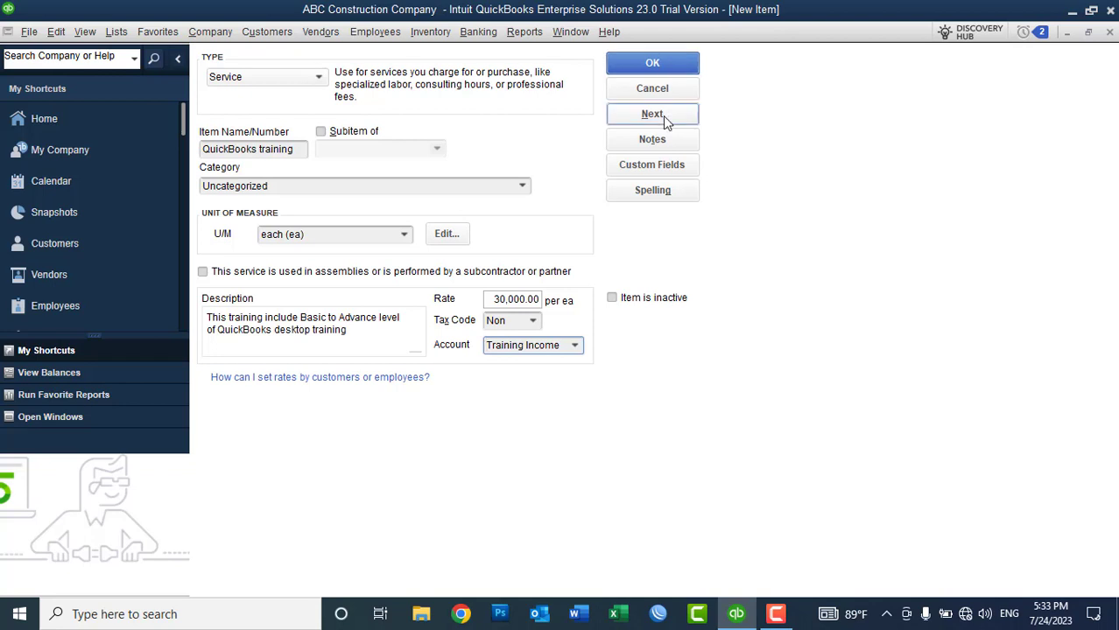
# Step: Start a new service item 'Proposal Writting', unit each, described 'Teachnical Proposal Writting'
pyautogui.click(648, 118)
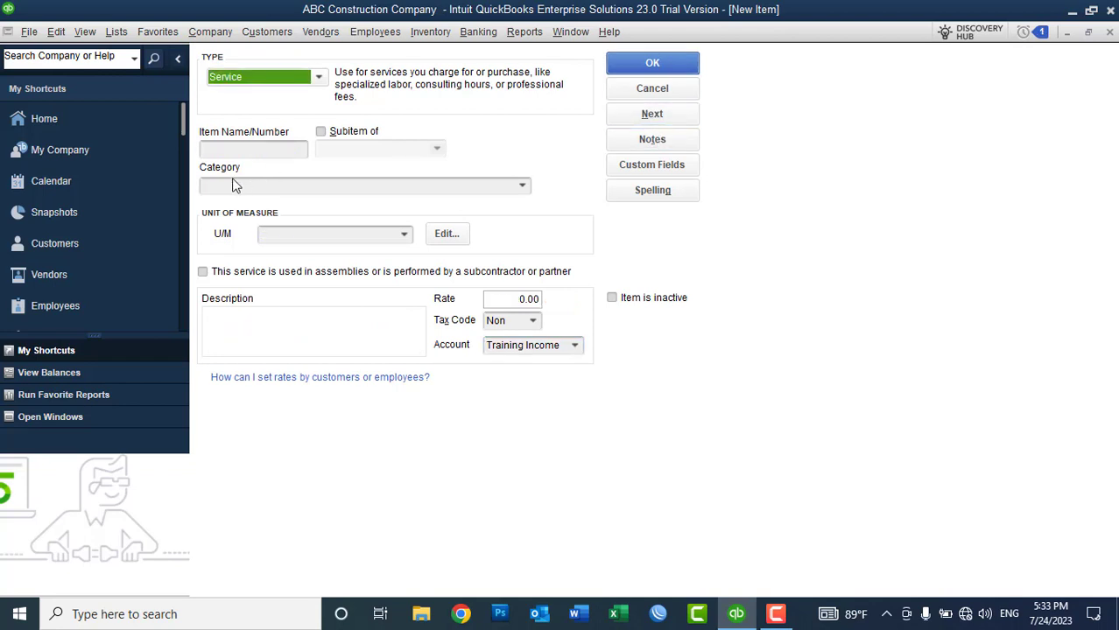
pyautogui.click(221, 151)
pyautogui.write('Prop')
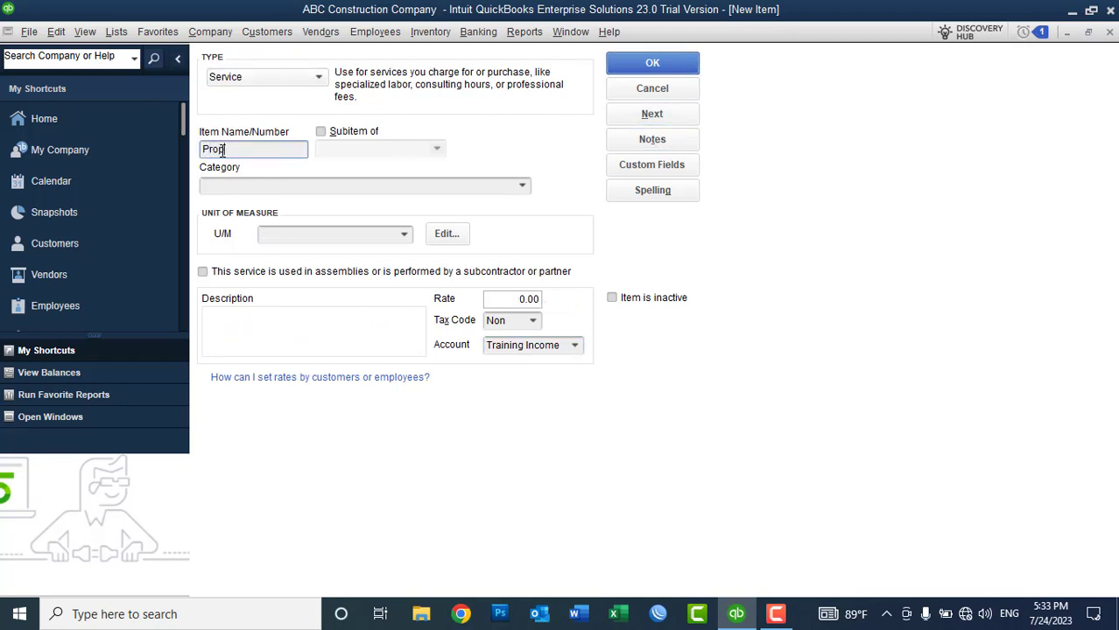
pyautogui.write('osal Writting')
pyautogui.click(404, 234)
pyautogui.click(311, 298)
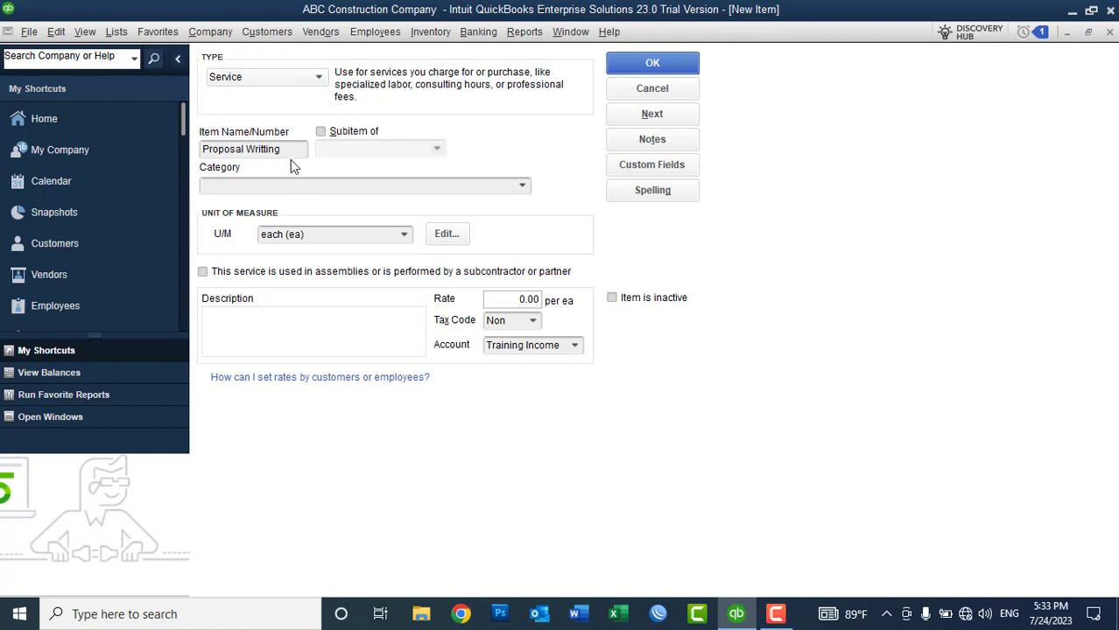
pyautogui.moveTo(291, 151); pyautogui.dragTo(101, 151)
pyautogui.hotkey('ctrl', 'c')
pyautogui.click(253, 341)
pyautogui.write('Teachnical')
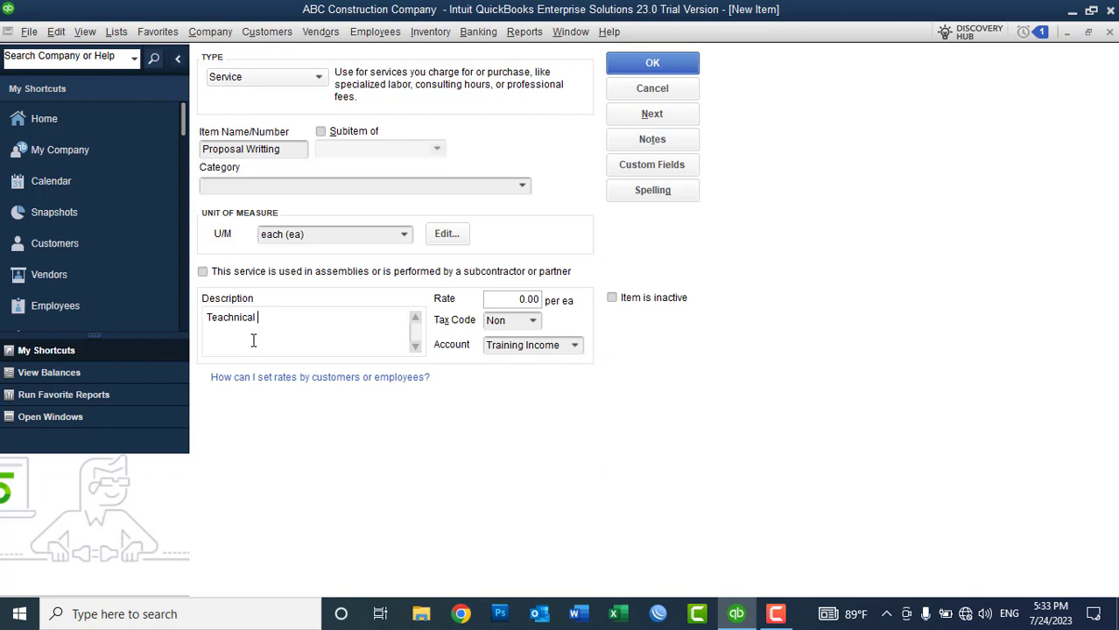
pyautogui.hotkey('ctrl', 'v')
# Step: Set its rate to 20,000.00, save it, and ignore the flagged spellings
pyautogui.click(516, 300)
pyautogui.write('20000')
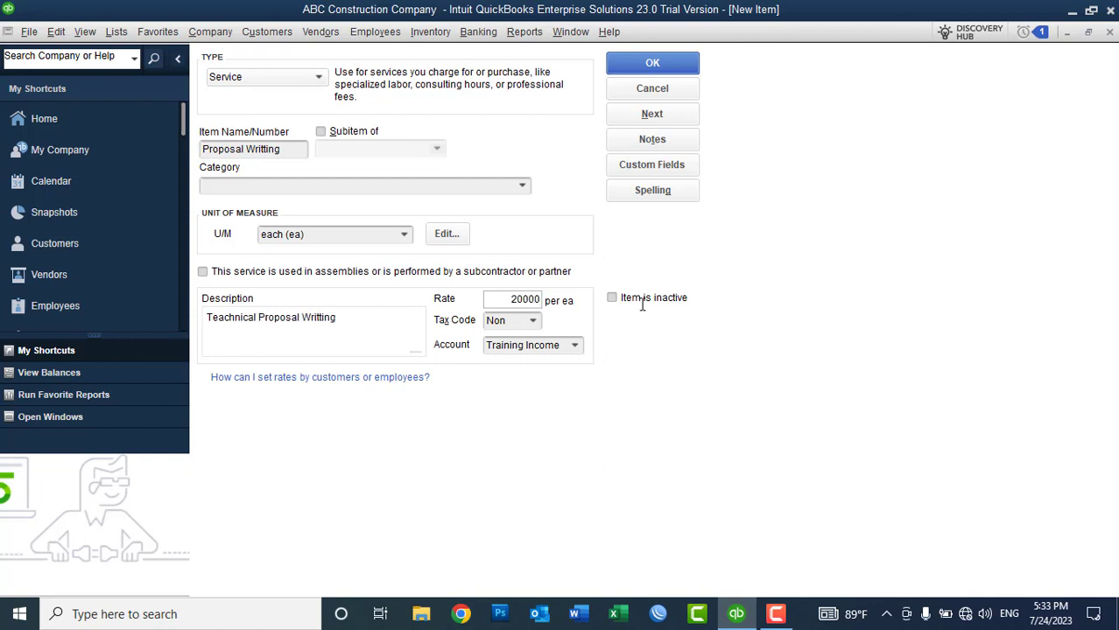
pyautogui.press('Tab')
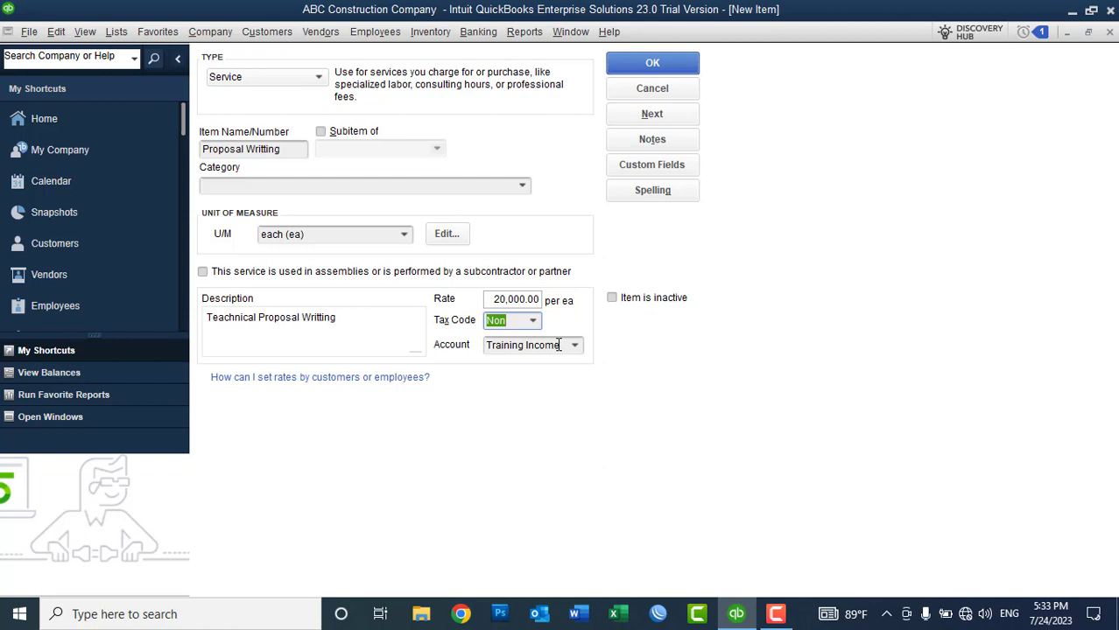
pyautogui.click(648, 66)
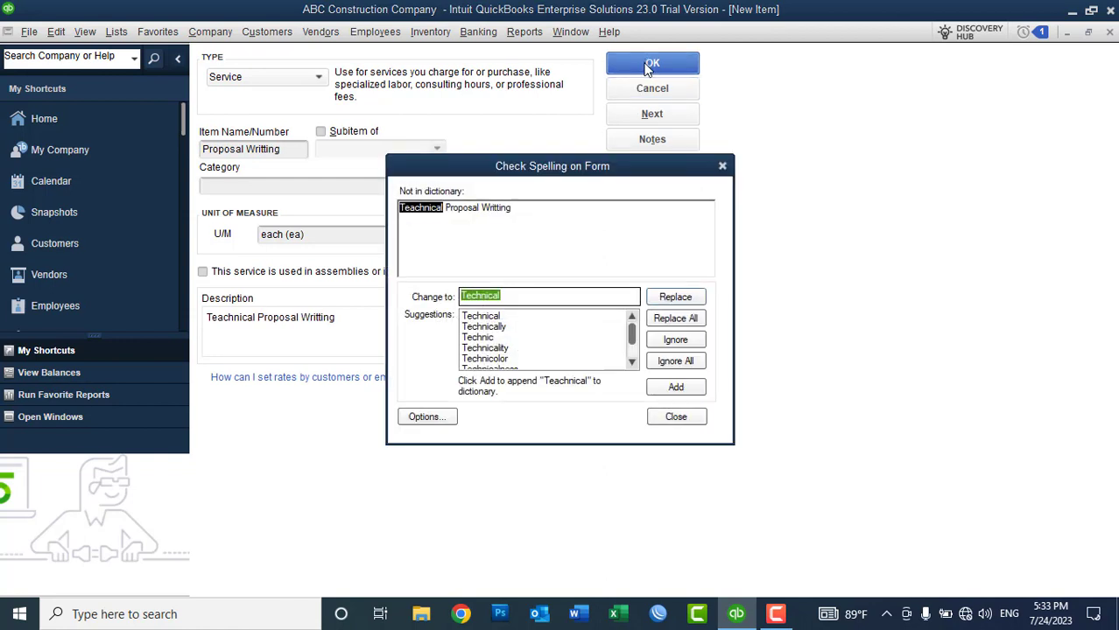
pyautogui.click(671, 365)
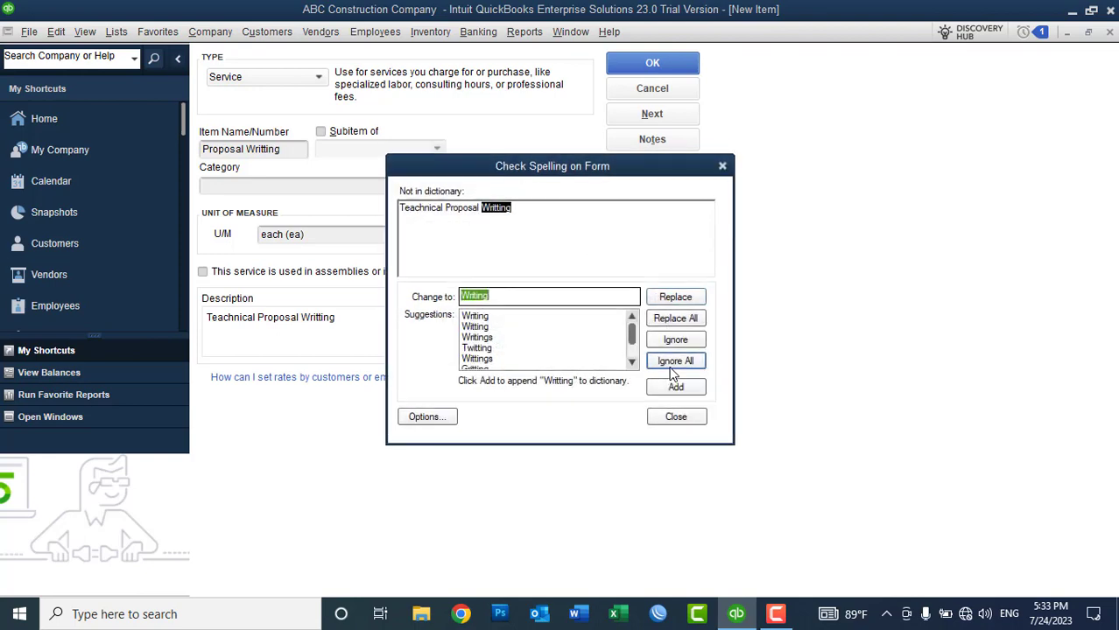
pyautogui.click(671, 368)
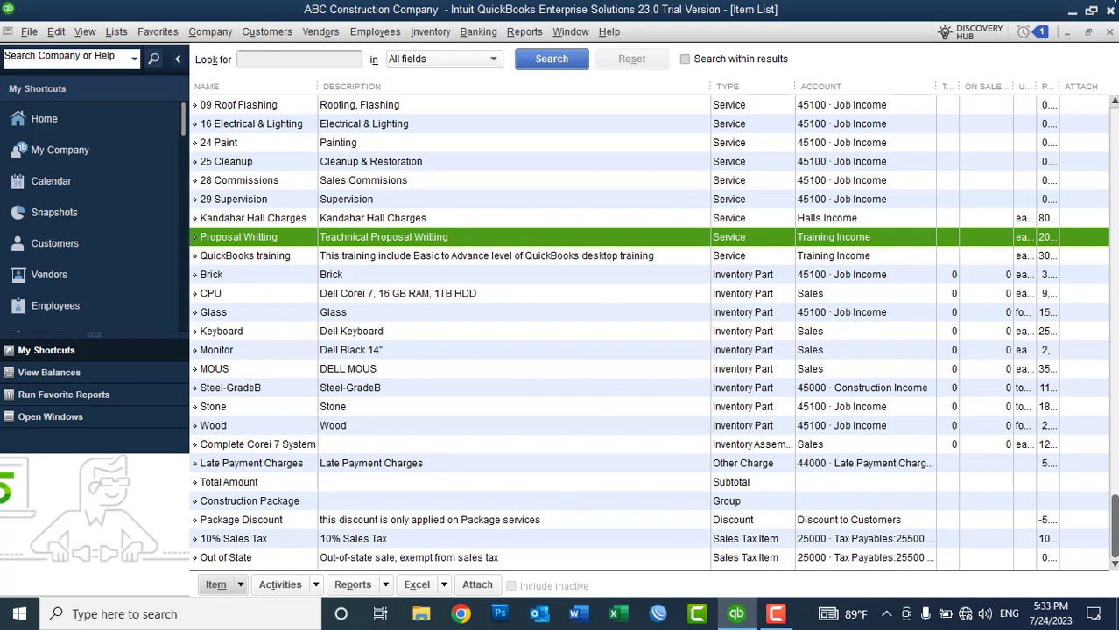
# Step: Close the Item List and review the Proposal Writting and QuickBooks training job details
pyautogui.click(1107, 33)
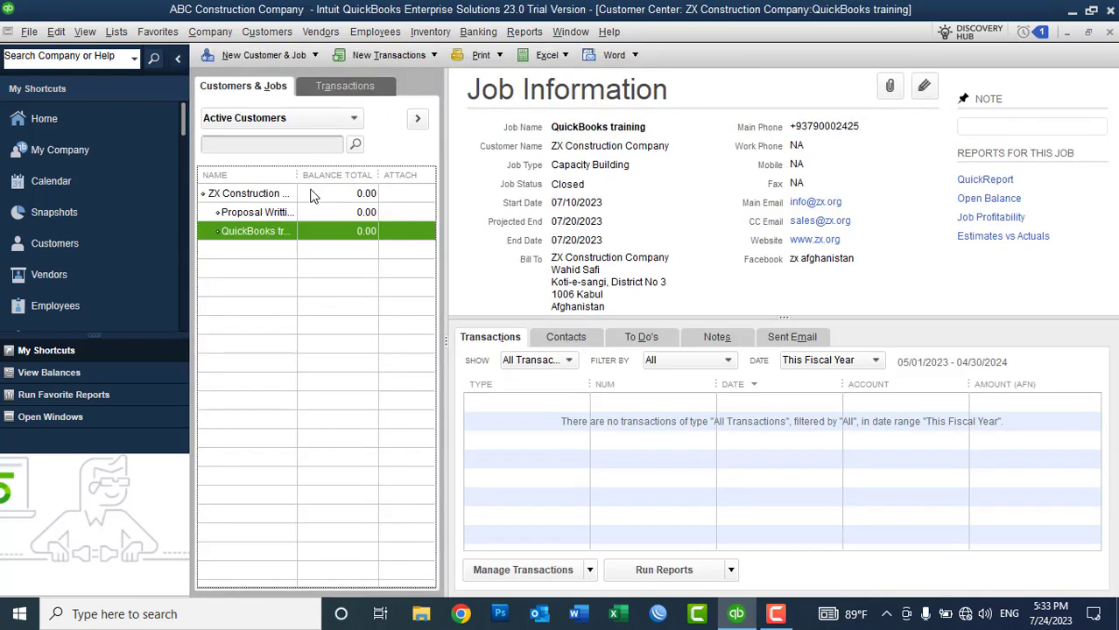
pyautogui.moveTo(301, 176); pyautogui.dragTo(335, 175)
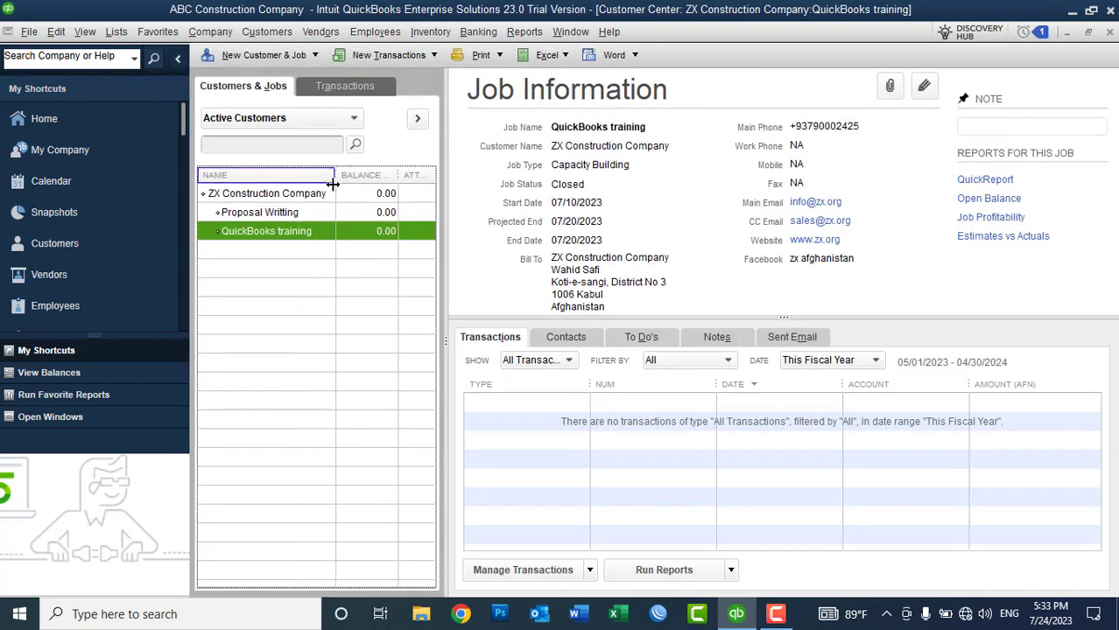
pyautogui.click(283, 219)
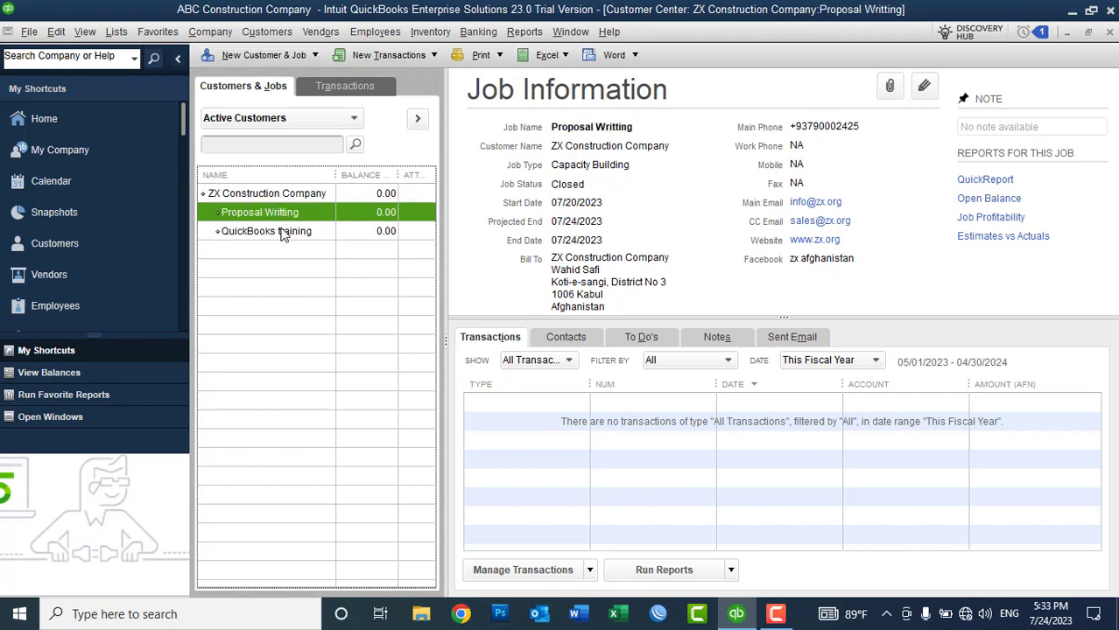
pyautogui.click(281, 233)
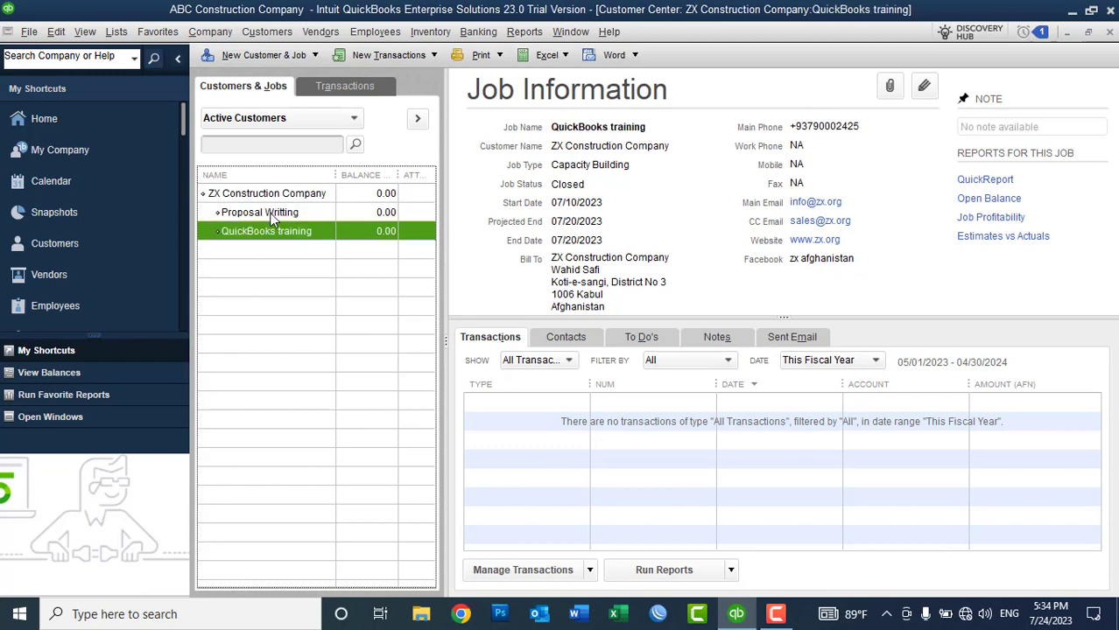
pyautogui.click(270, 214)
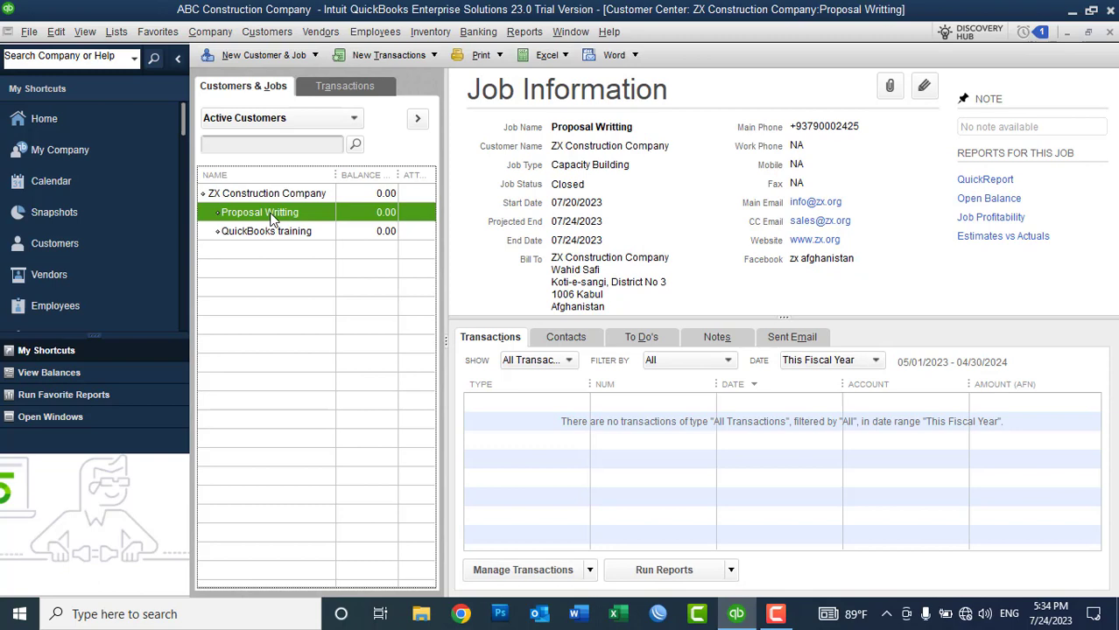
pyautogui.click(382, 57)
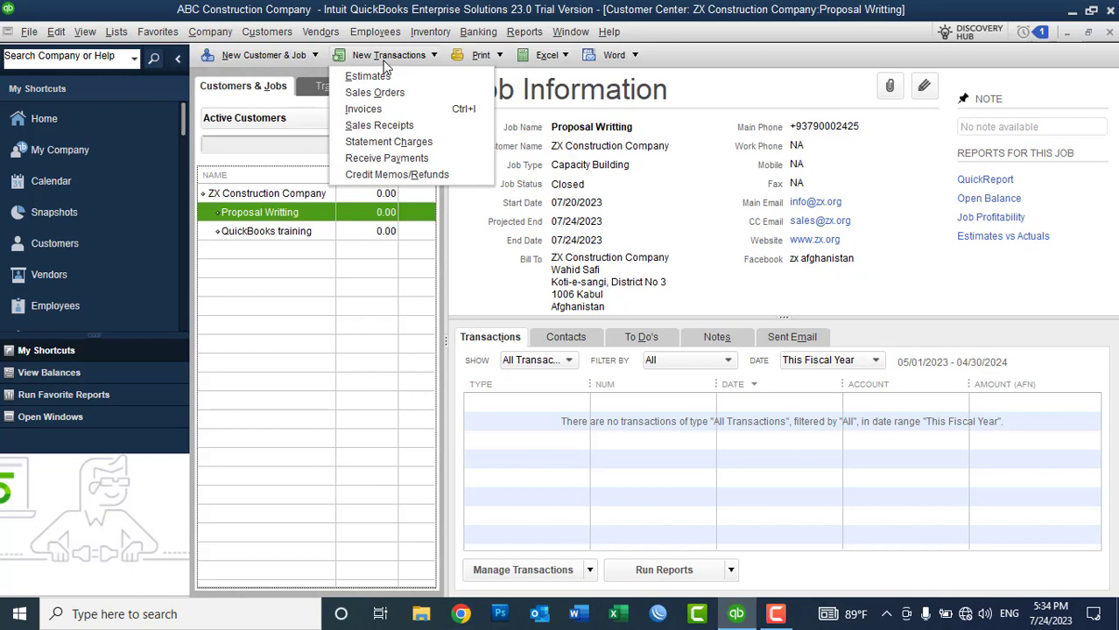
pyautogui.click(283, 35)
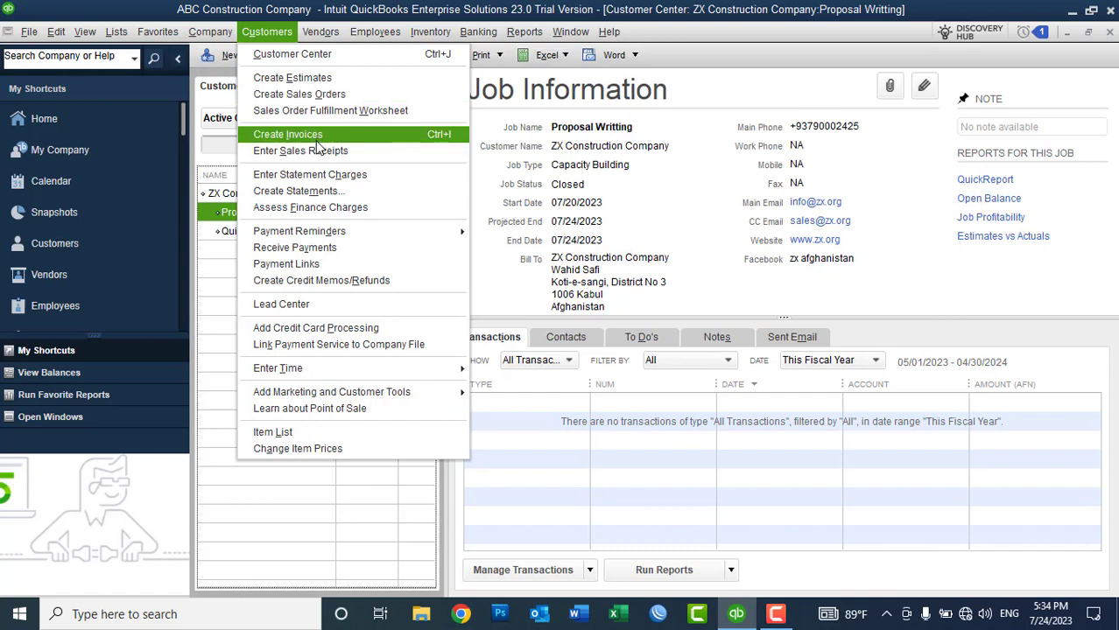
# Step: Create an invoice for ZX Construction's Proposal Writting job, numbered TRV-01
pyautogui.click(318, 140)
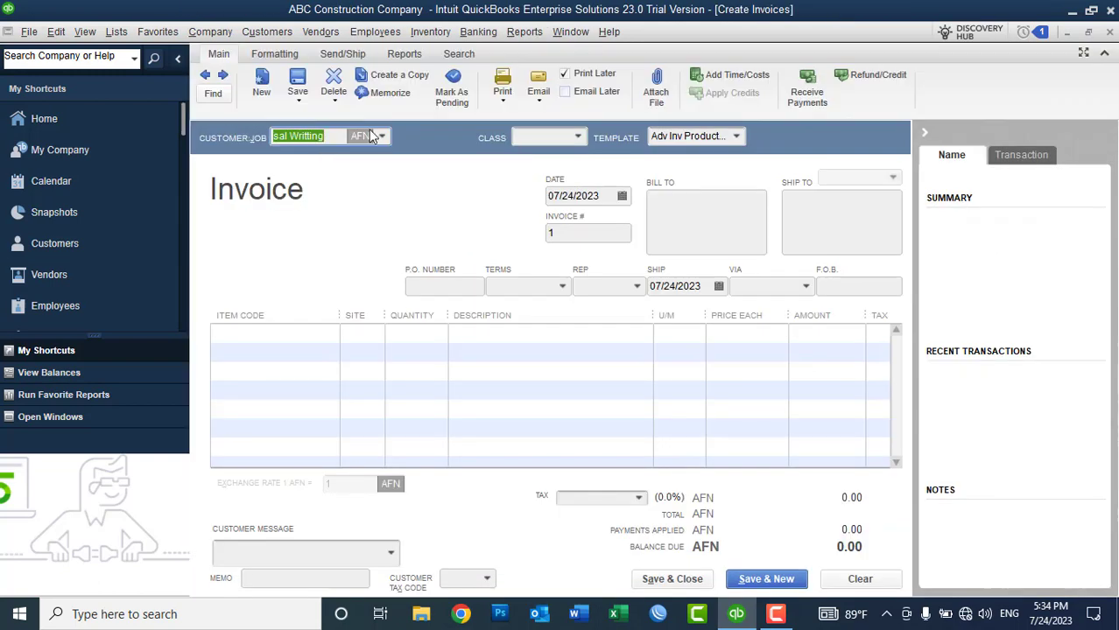
pyautogui.click(382, 136)
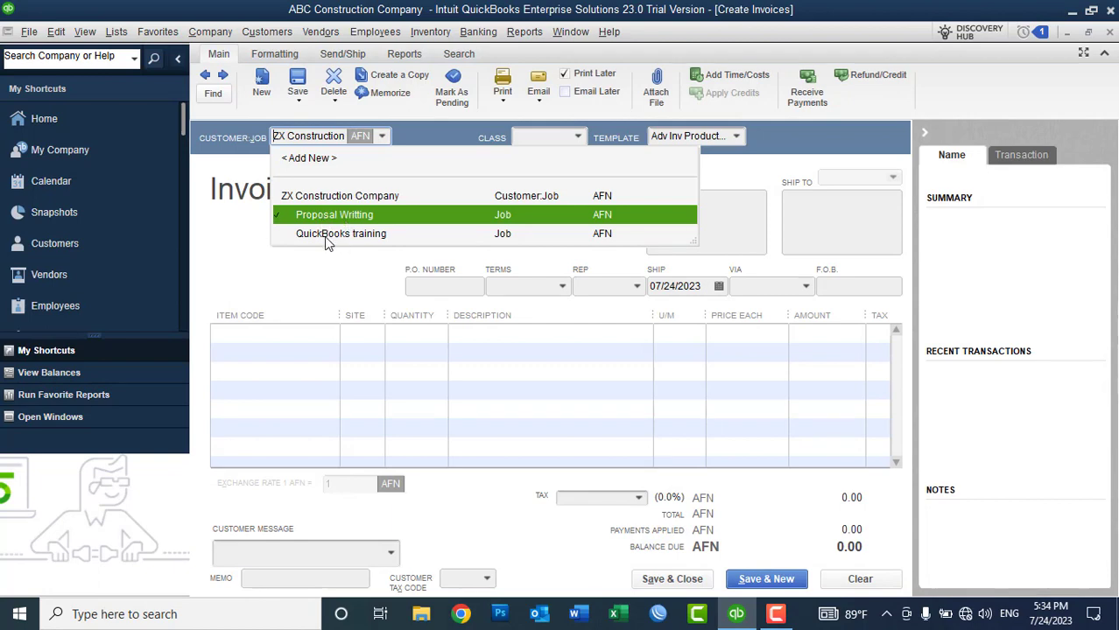
pyautogui.click(324, 222)
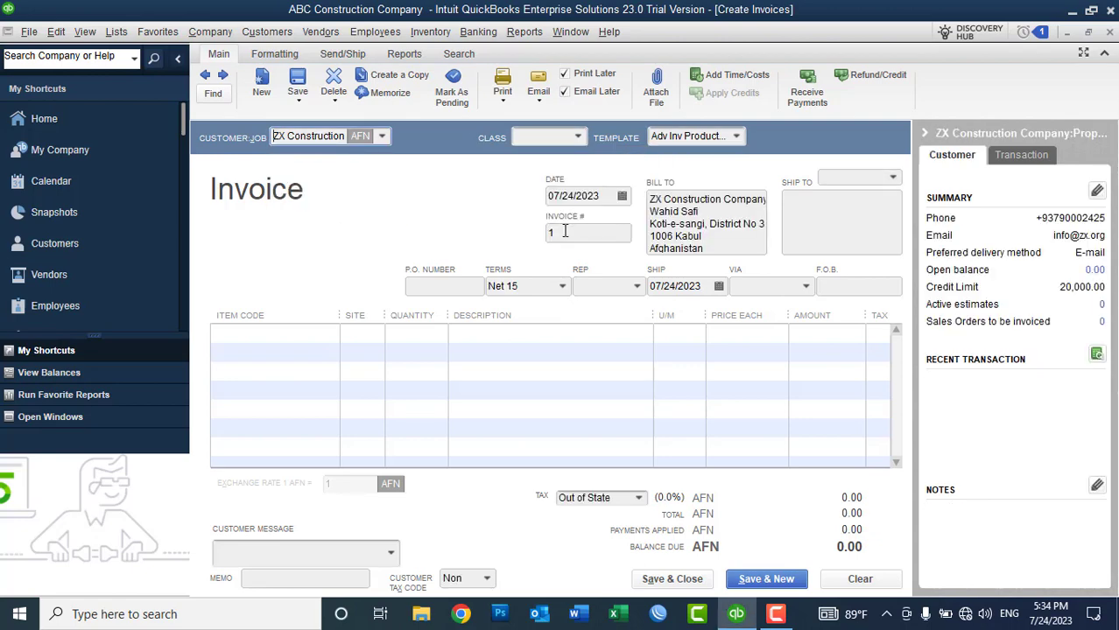
pyautogui.click(610, 201)
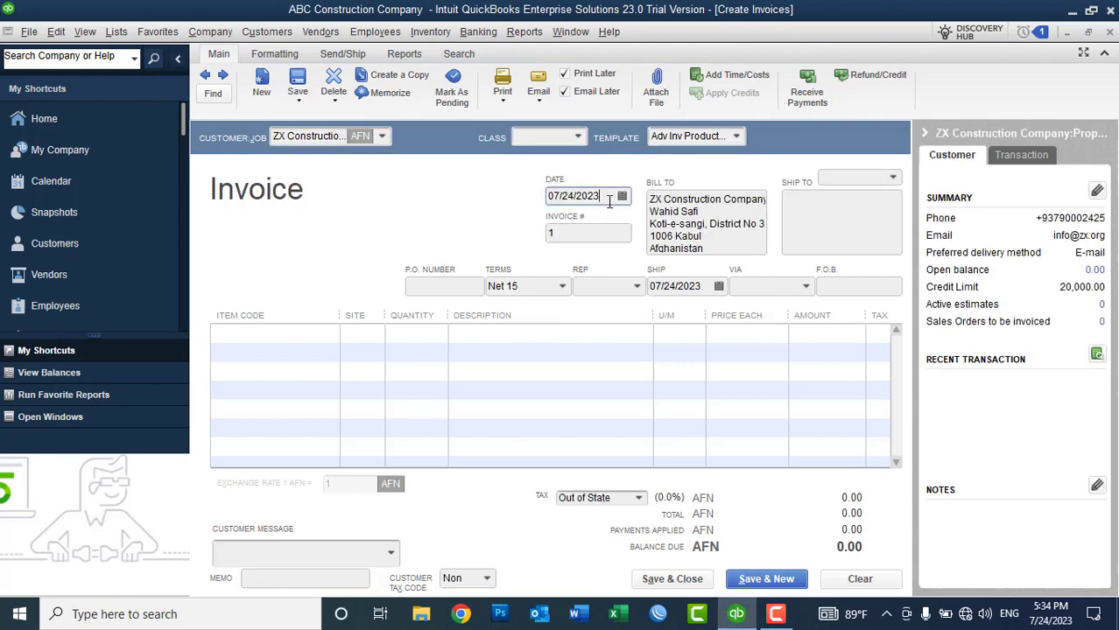
pyautogui.click(567, 233)
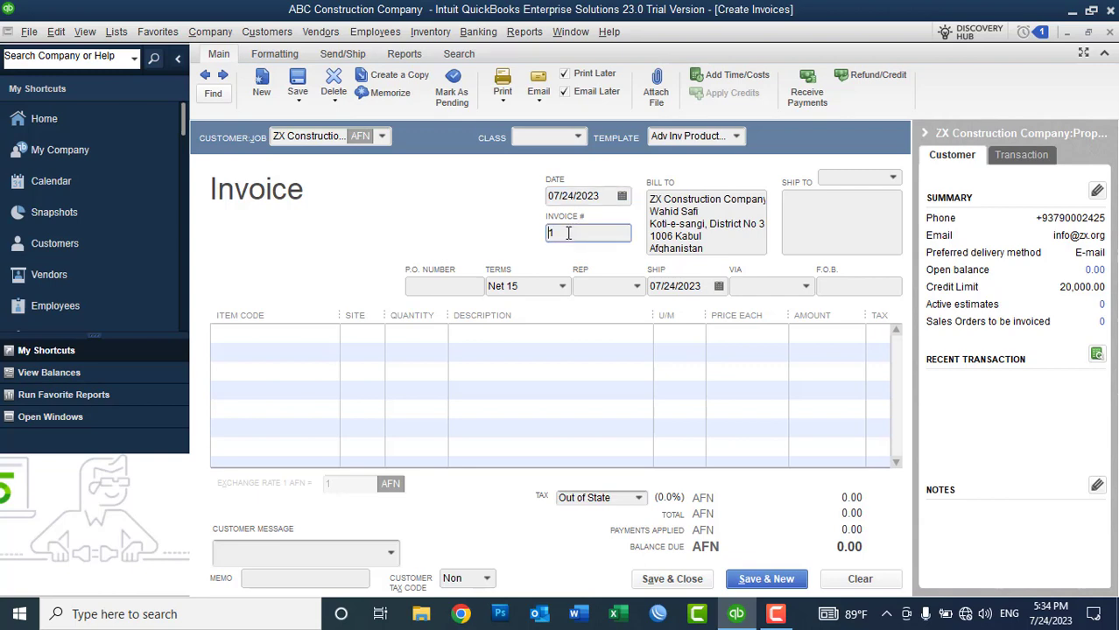
pyautogui.write('TR-0')
pyautogui.click(561, 233)
pyautogui.write('V')
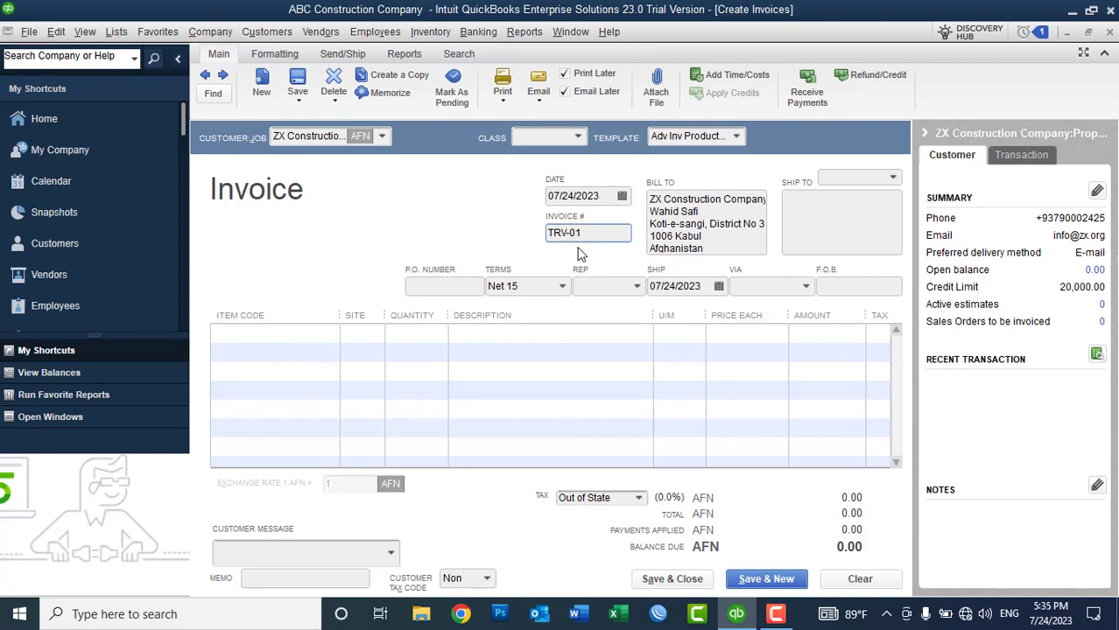
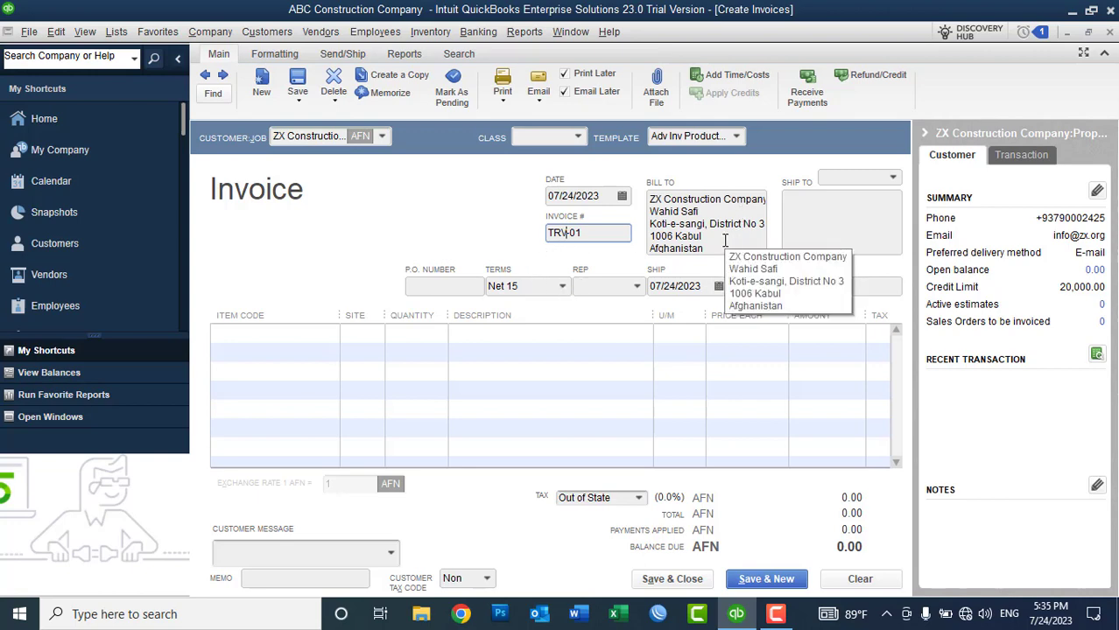
# Step: Add a Proposal Writting line item at 20,000.00 to invoice TRV-01
pyautogui.click(322, 332)
pyautogui.click(329, 333)
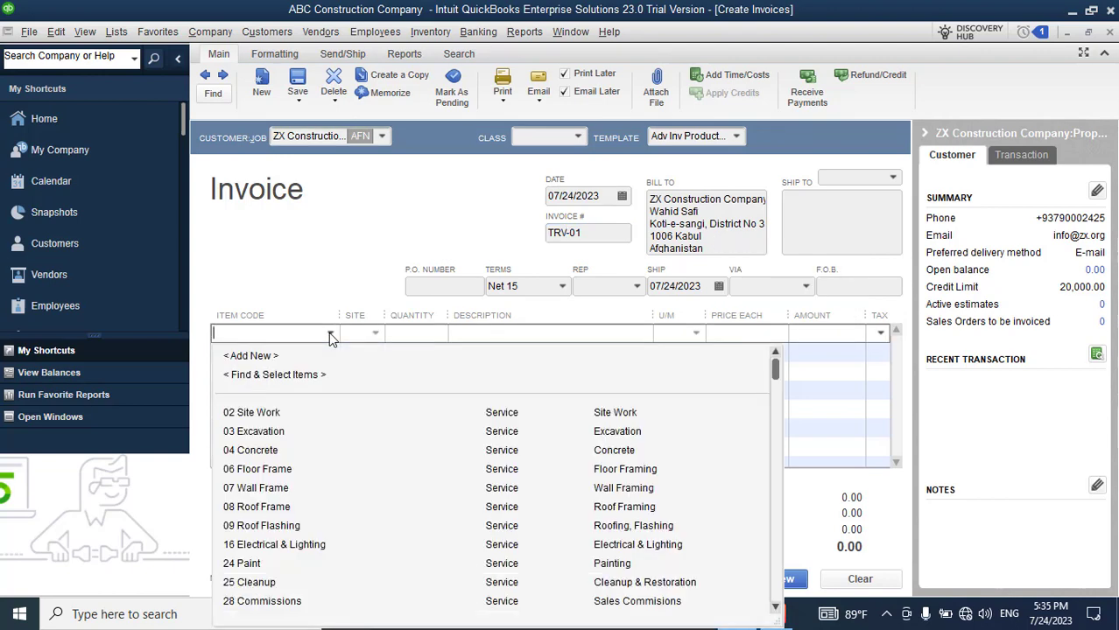
pyautogui.write('Proposal Writting')
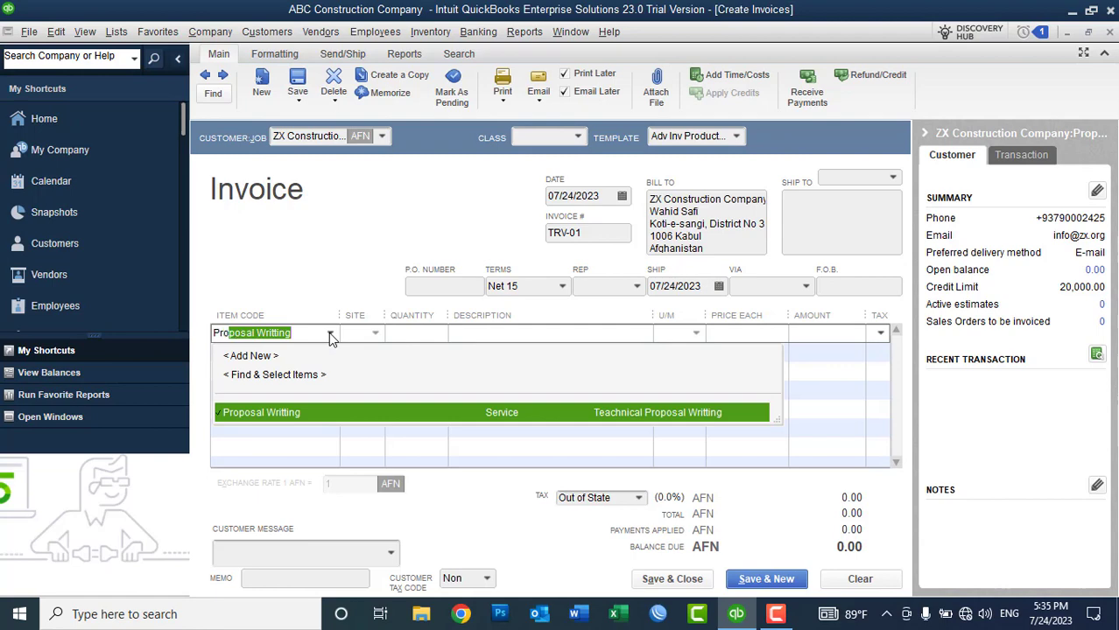
pyautogui.click(271, 416)
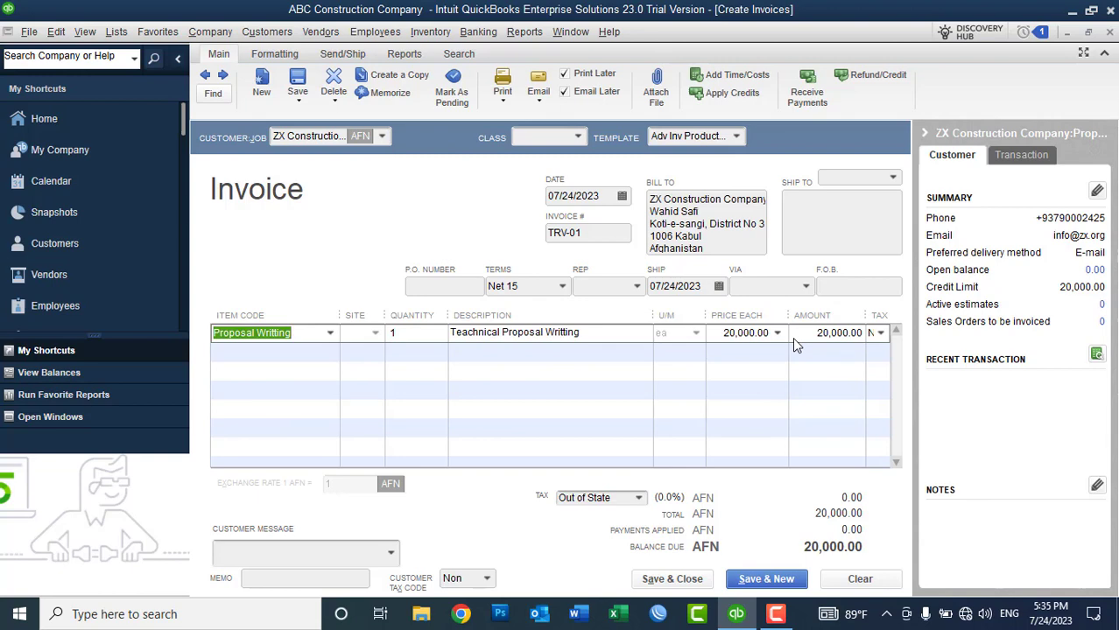
# Step: Set the customer message to 'We appreciate your prompt payment.' and bring up the Print options
pyautogui.click(391, 555)
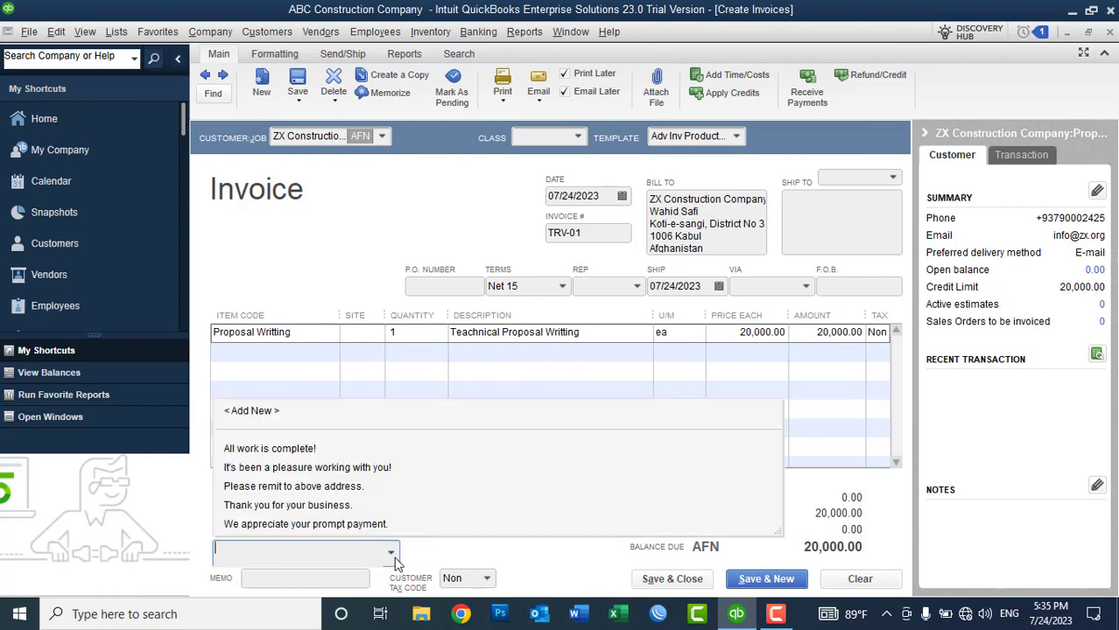
pyautogui.click(326, 525)
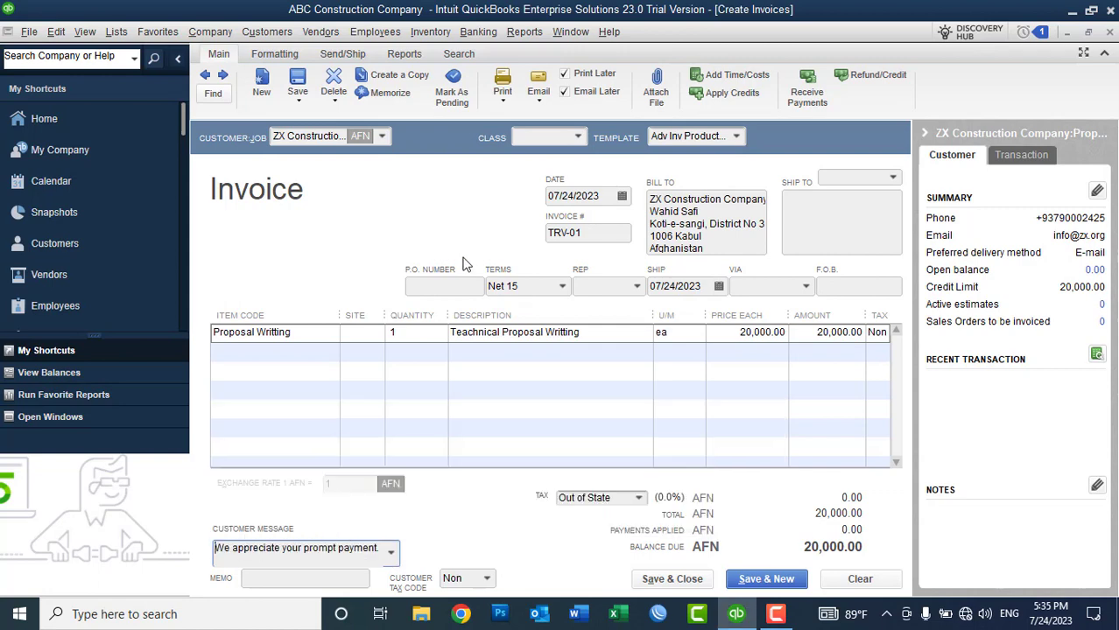
pyautogui.click(502, 103)
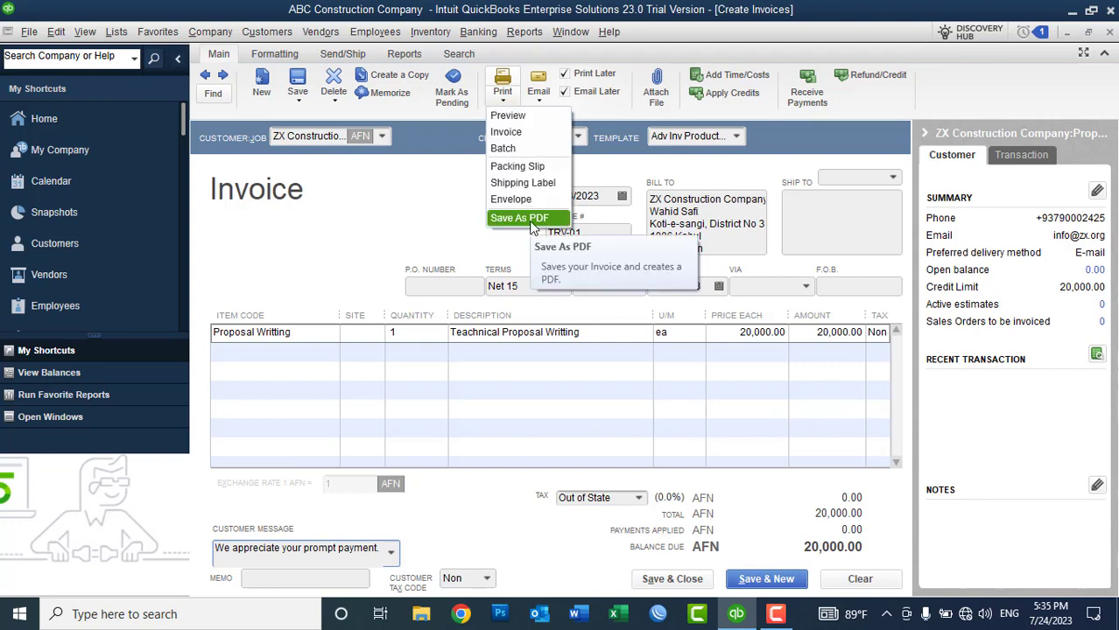
pyautogui.click(511, 120)
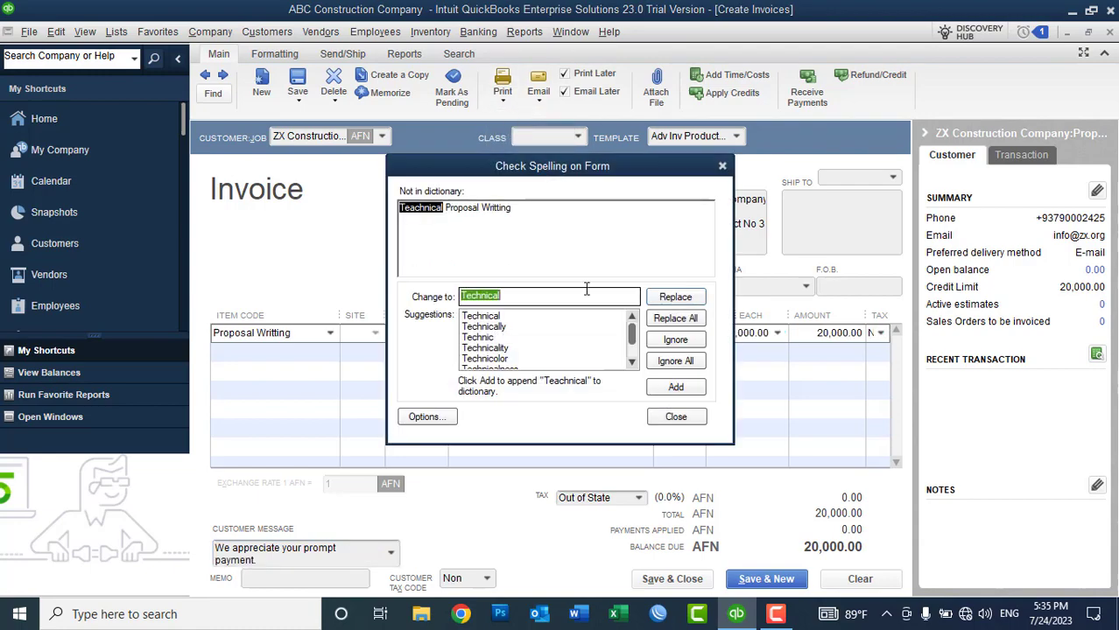
pyautogui.click(676, 361)
pyautogui.click(679, 362)
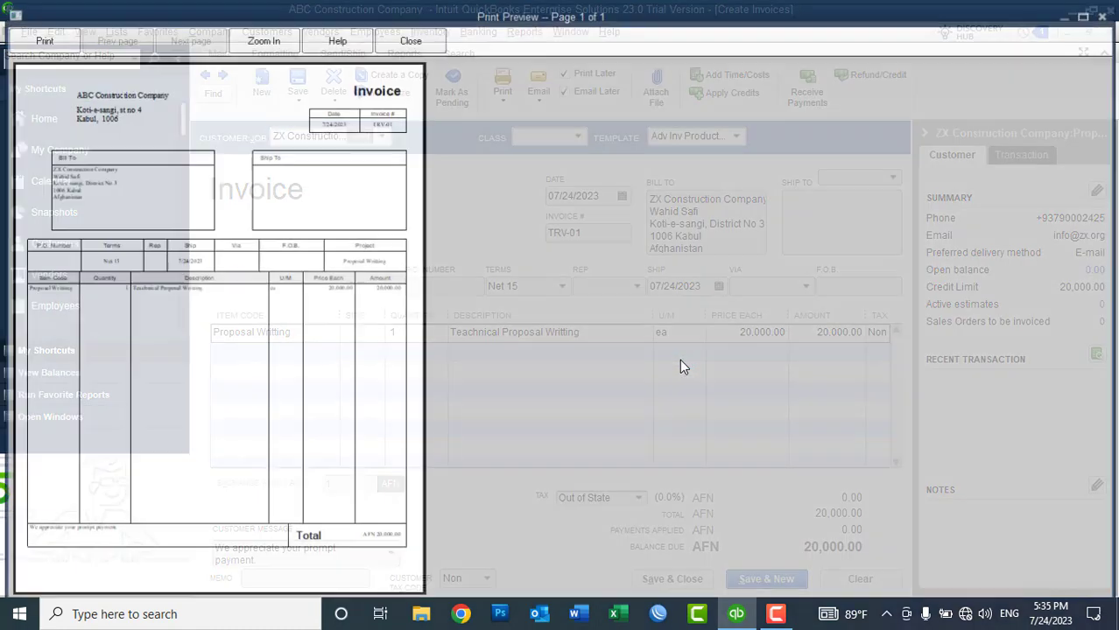
pyautogui.click(116, 113)
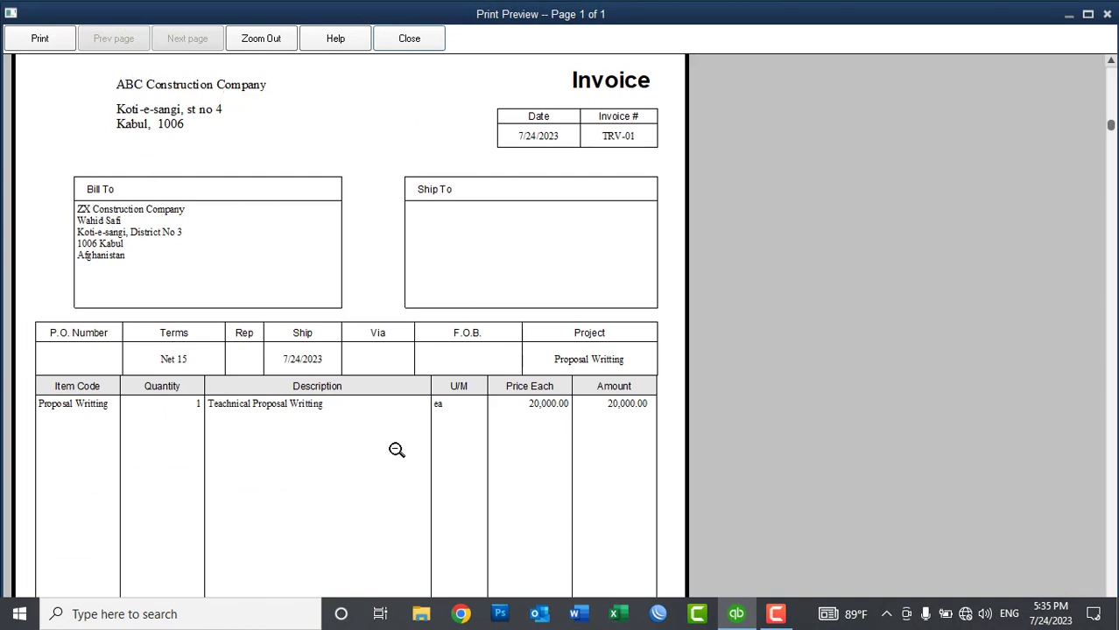
pyautogui.click(263, 388)
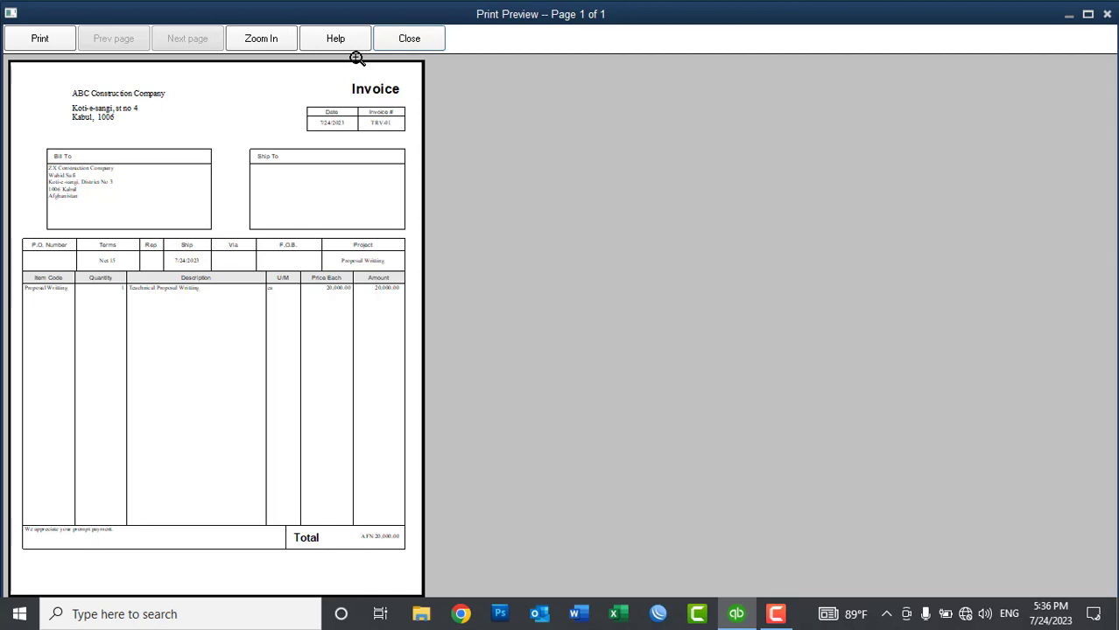
pyautogui.click(411, 40)
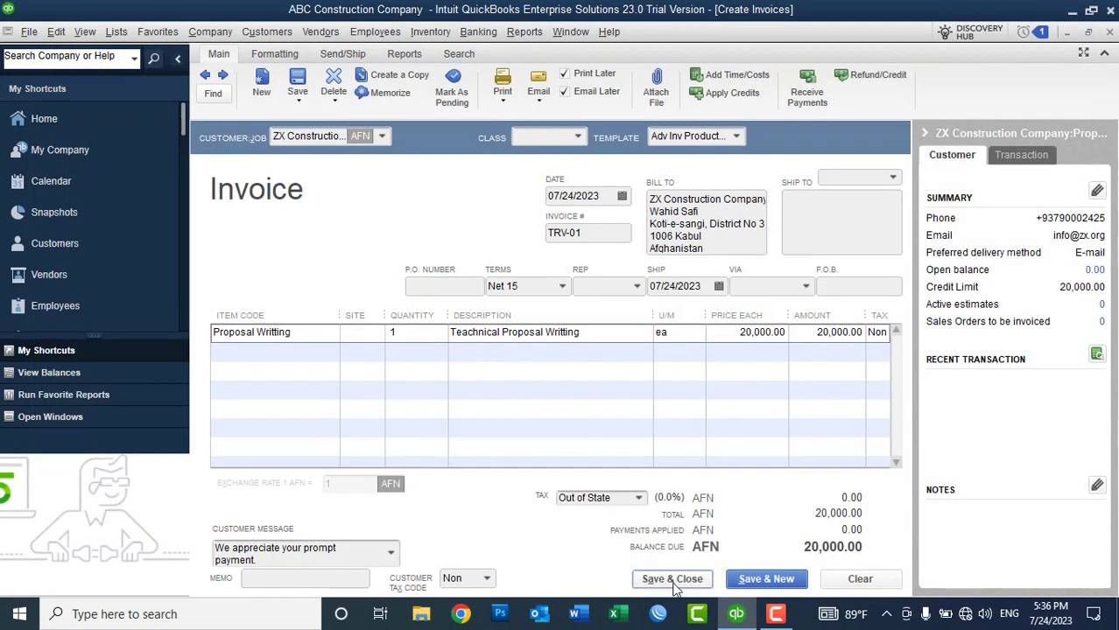
# Step: Save invoice TRV-01 with no class, ignoring the Teachnical and Writting spelling flags
pyautogui.click(580, 138)
pyautogui.click(581, 140)
pyautogui.click(581, 140)
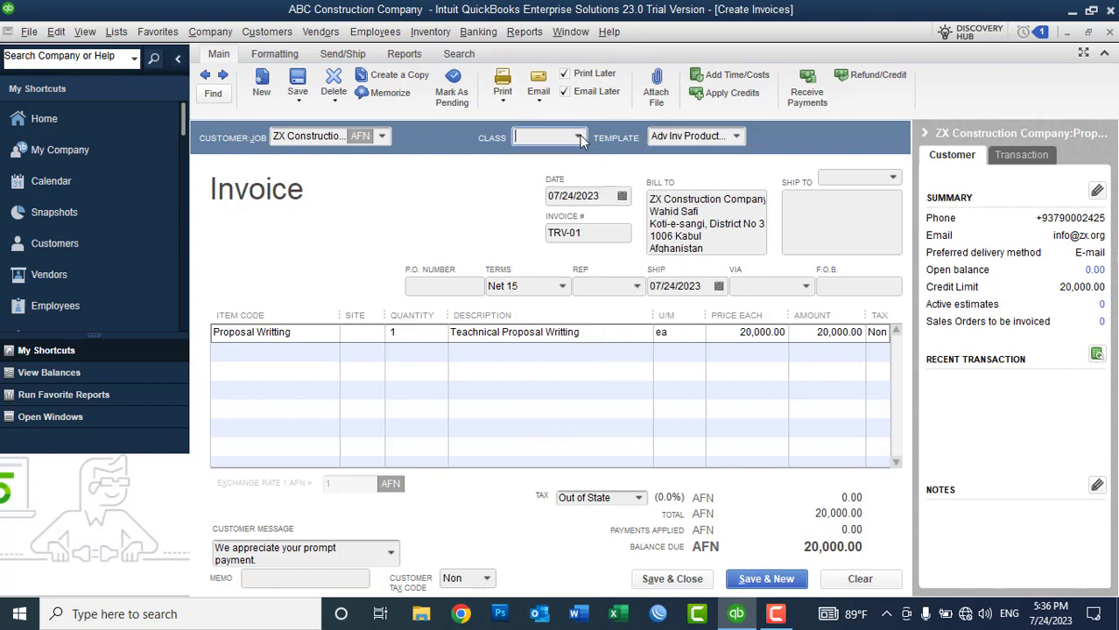
pyautogui.click(665, 580)
pyautogui.click(516, 226)
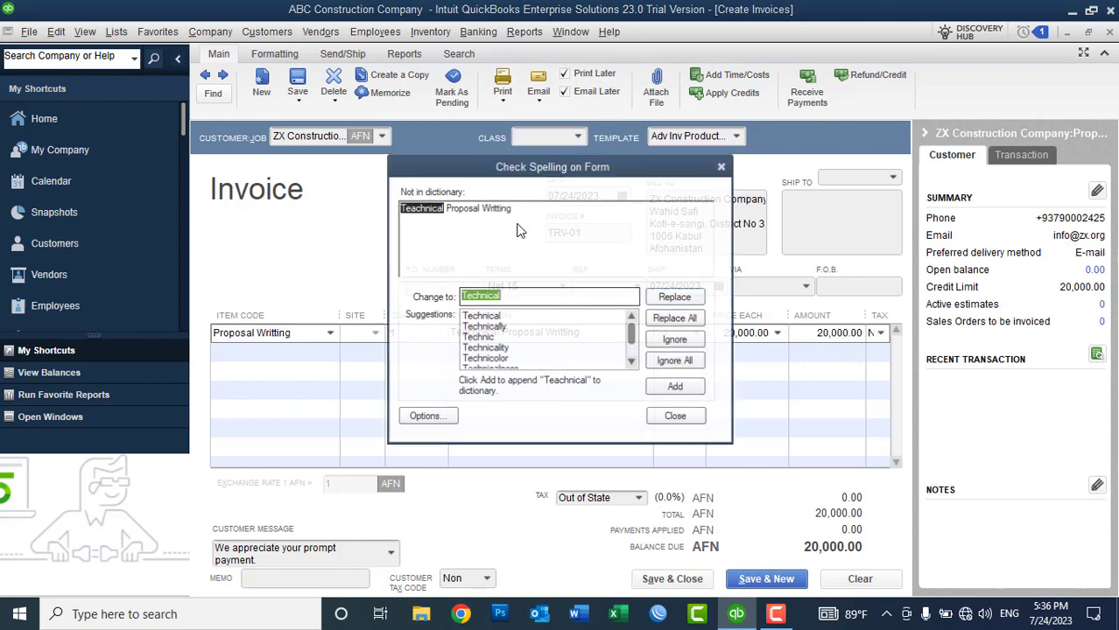
pyautogui.click(688, 362)
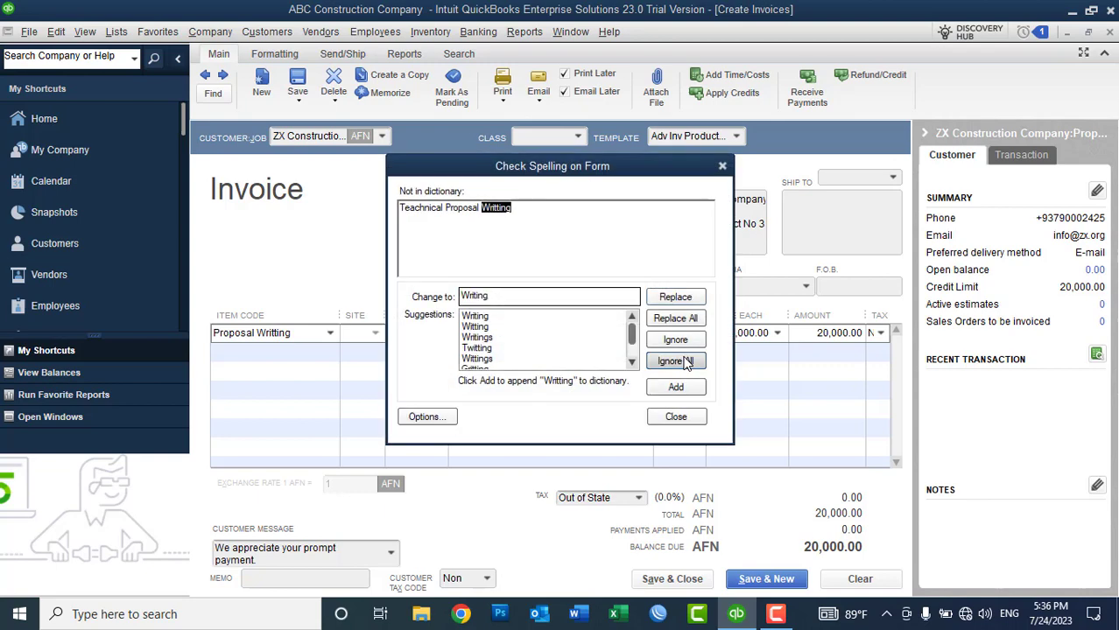
pyautogui.click(688, 362)
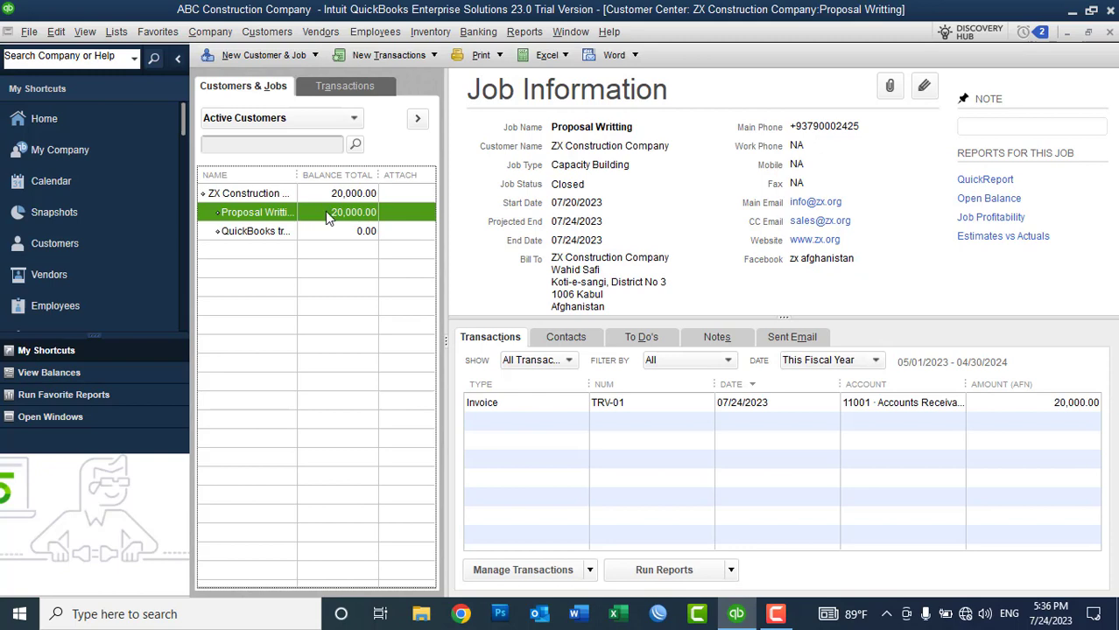
# Step: From the QuickBooks training job in Customer Center, create a new invoice
pyautogui.click(178, 58)
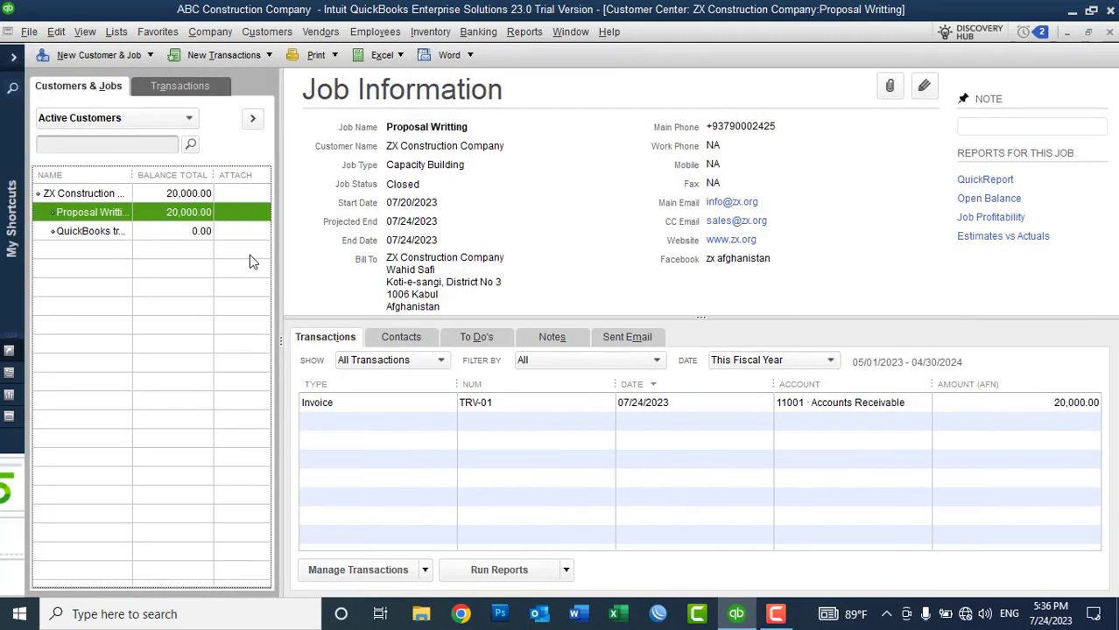
pyautogui.click(161, 230)
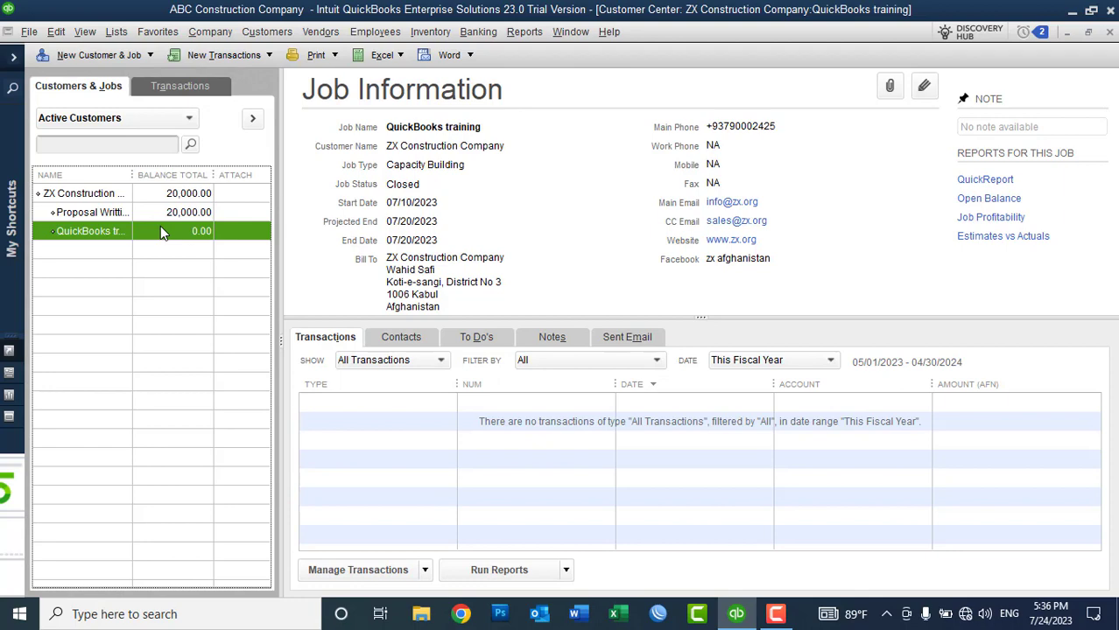
pyautogui.click(224, 55)
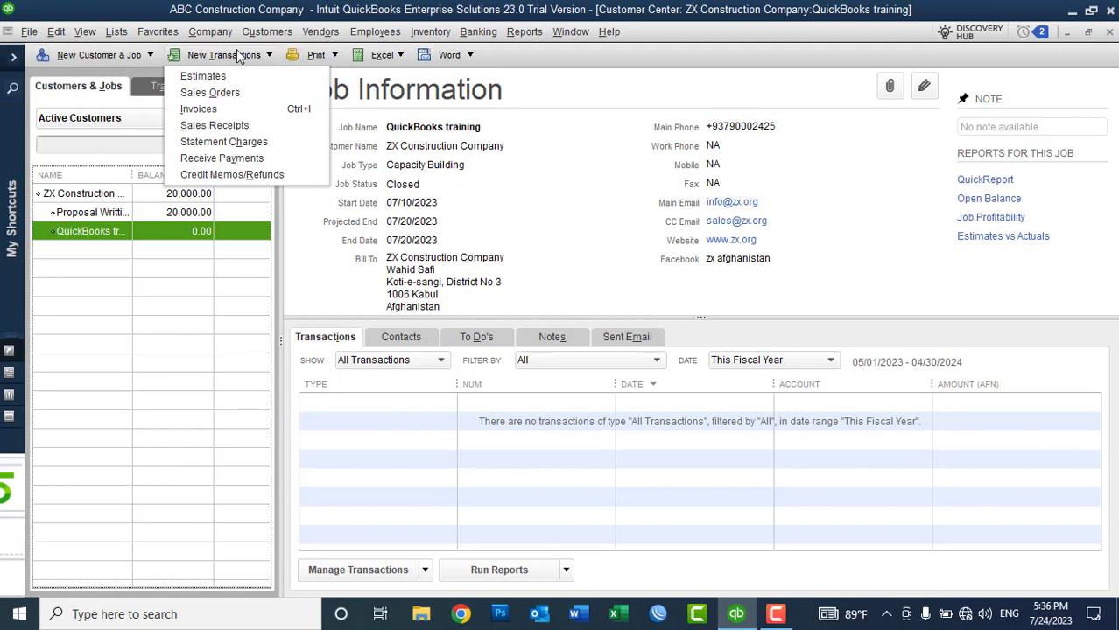
pyautogui.click(223, 111)
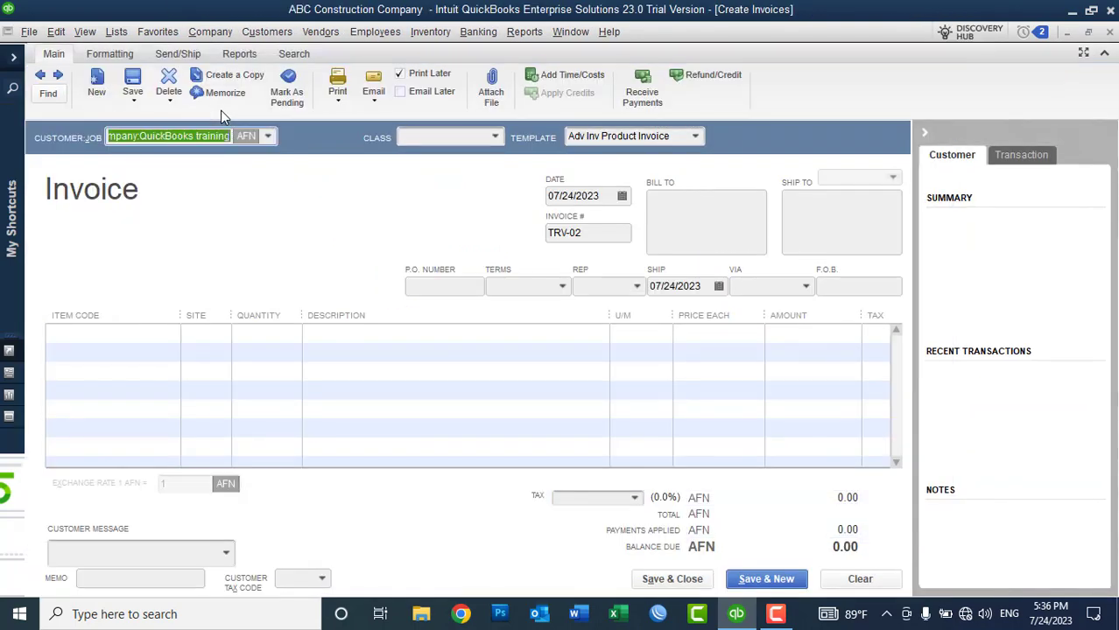
# Step: Bill the invoice to the QuickBooks training job with the QuickBooks training item at 30,000.00
pyautogui.click(269, 136)
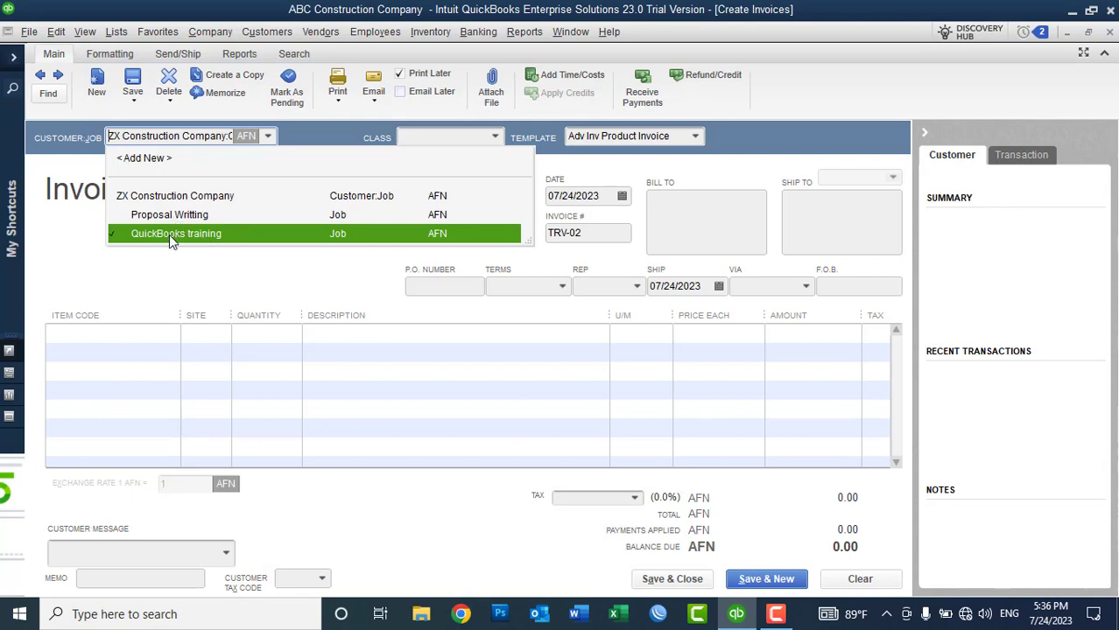
pyautogui.click(170, 235)
pyautogui.click(161, 328)
pyautogui.click(170, 334)
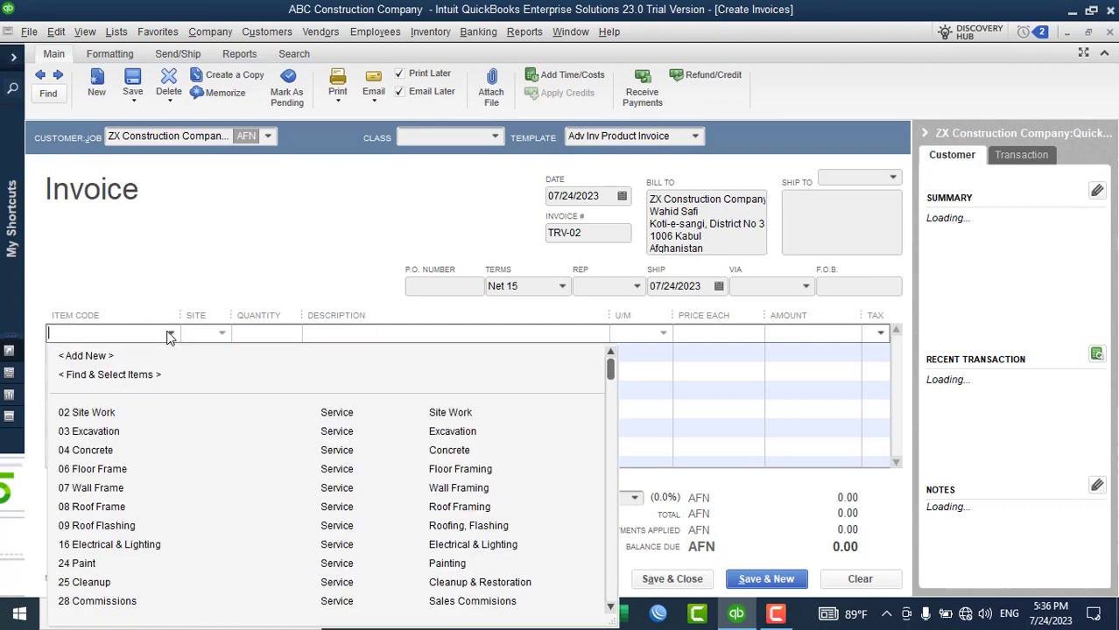
pyautogui.write('QuickBooks training')
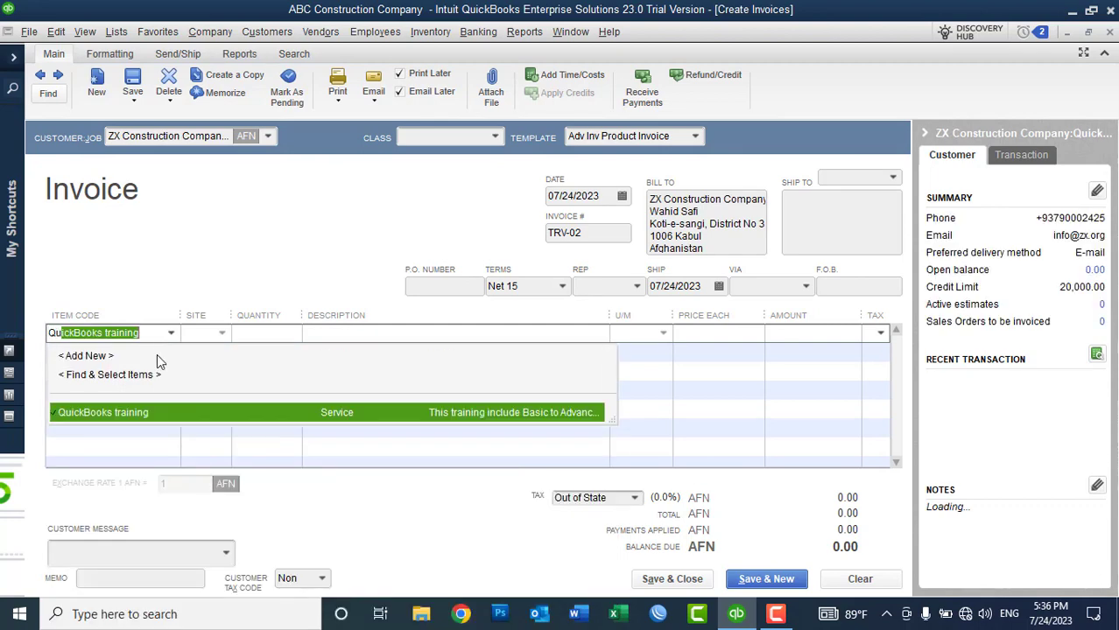
pyautogui.click(129, 417)
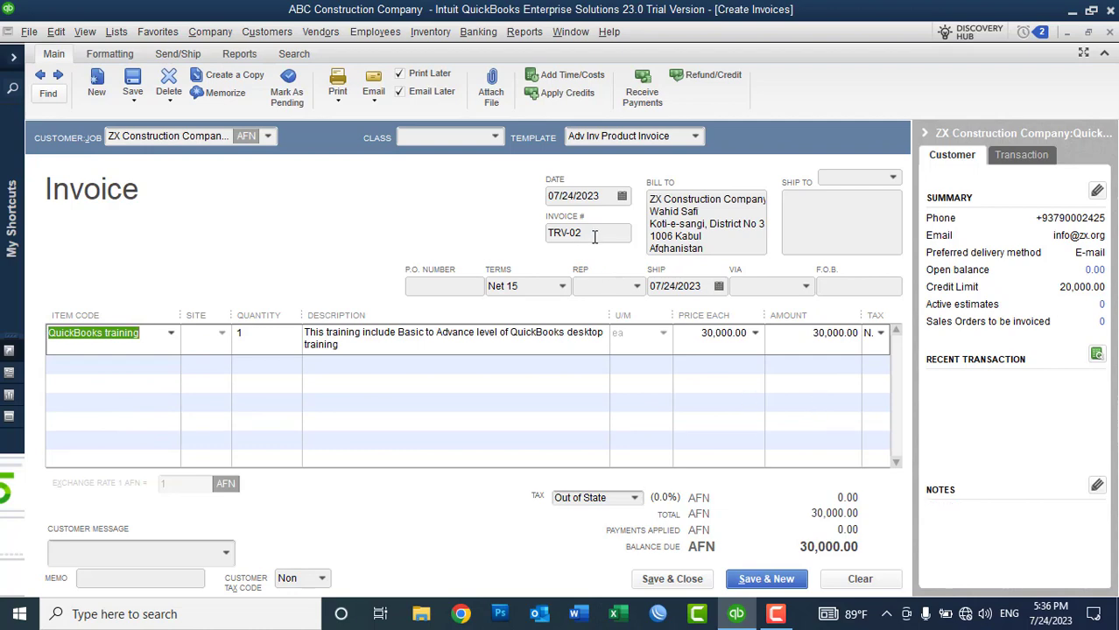
# Step: Confirm invoice number TRV-02 and save and close the invoice
pyautogui.moveTo(567, 232); pyautogui.dragTo(536, 240)
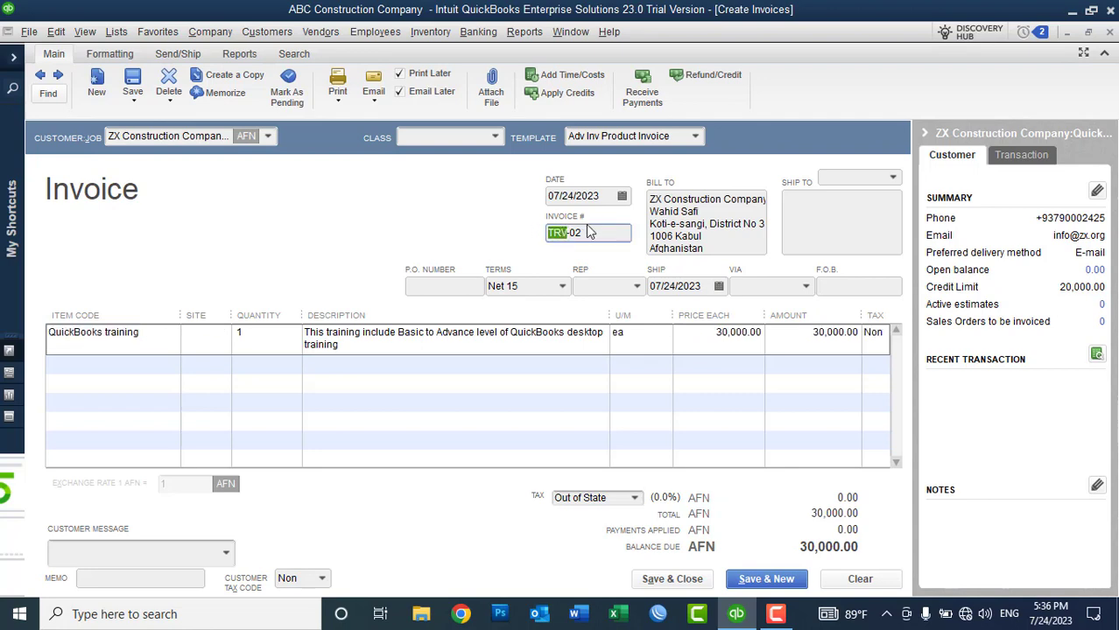
pyautogui.click(590, 232)
pyautogui.click(673, 581)
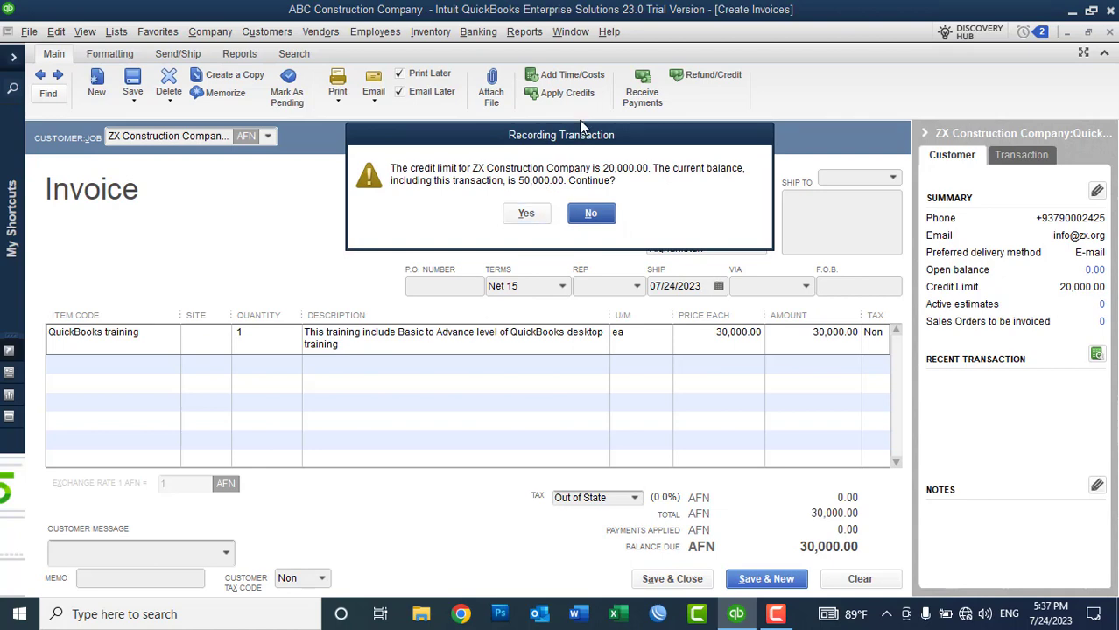
# Step: Accept exceeding the 20,000.00 credit limit and save TRV-02 with unclassed items
pyautogui.moveTo(573, 142); pyautogui.dragTo(334, 176)
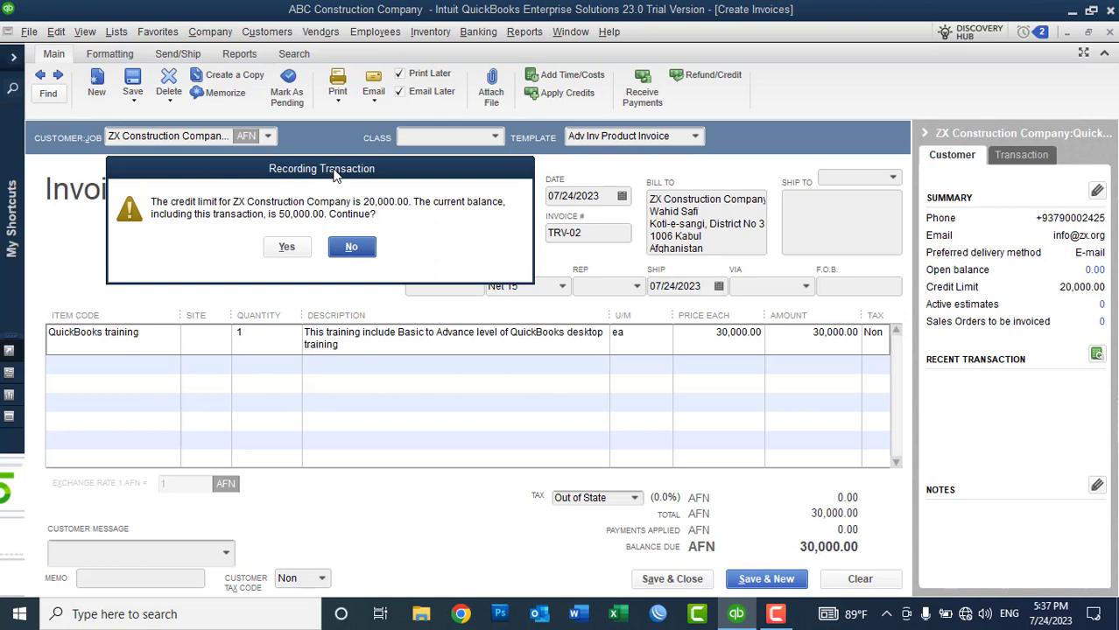
pyautogui.click(287, 247)
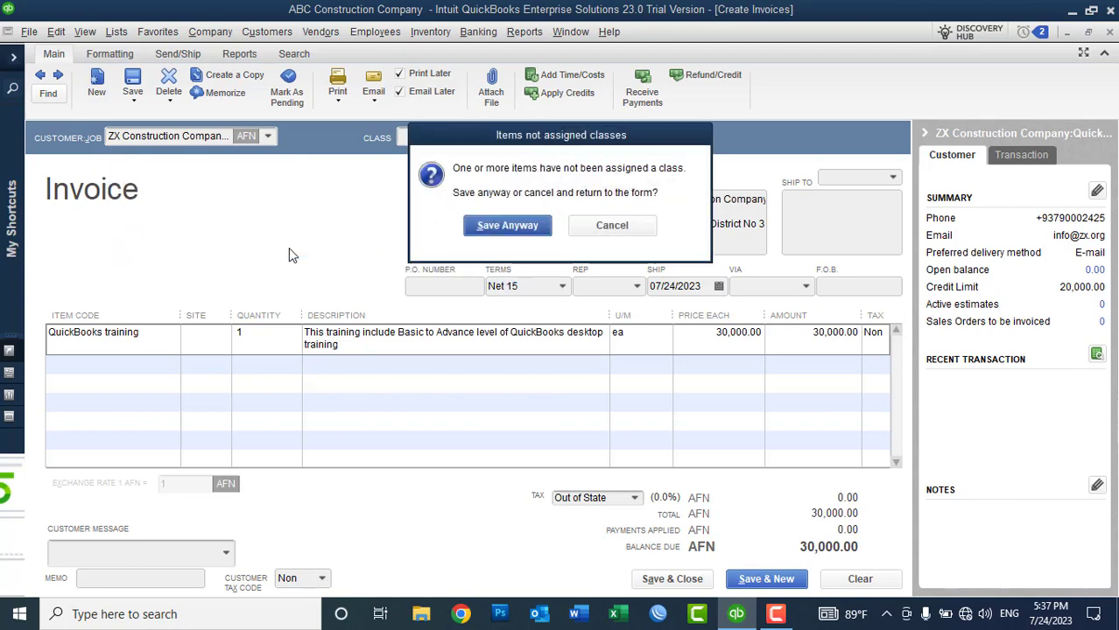
pyautogui.click(508, 225)
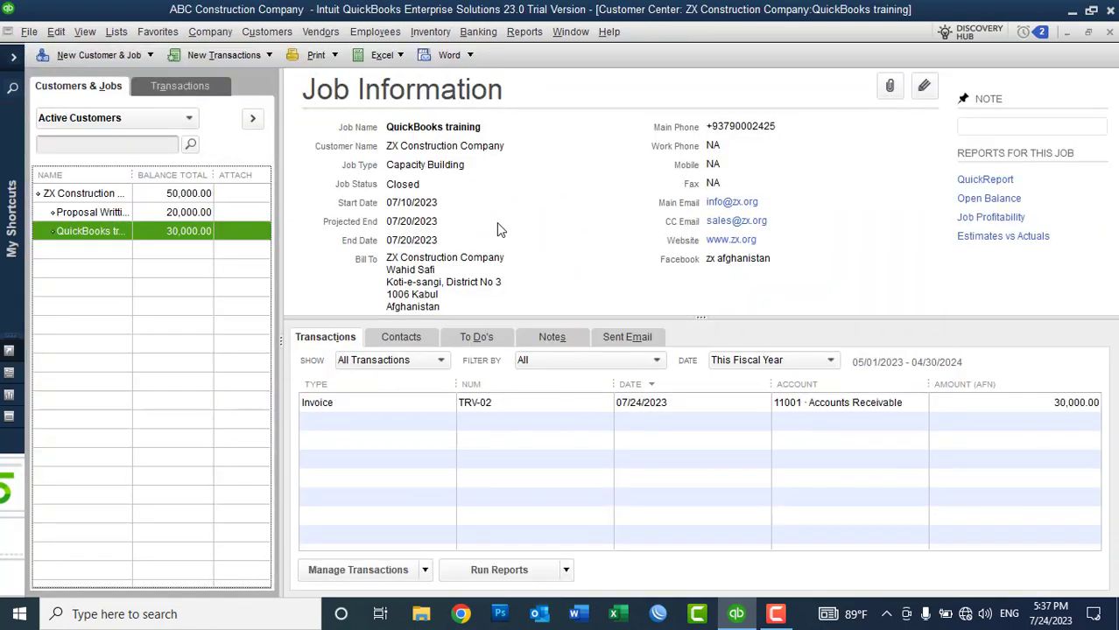
pyautogui.click(175, 214)
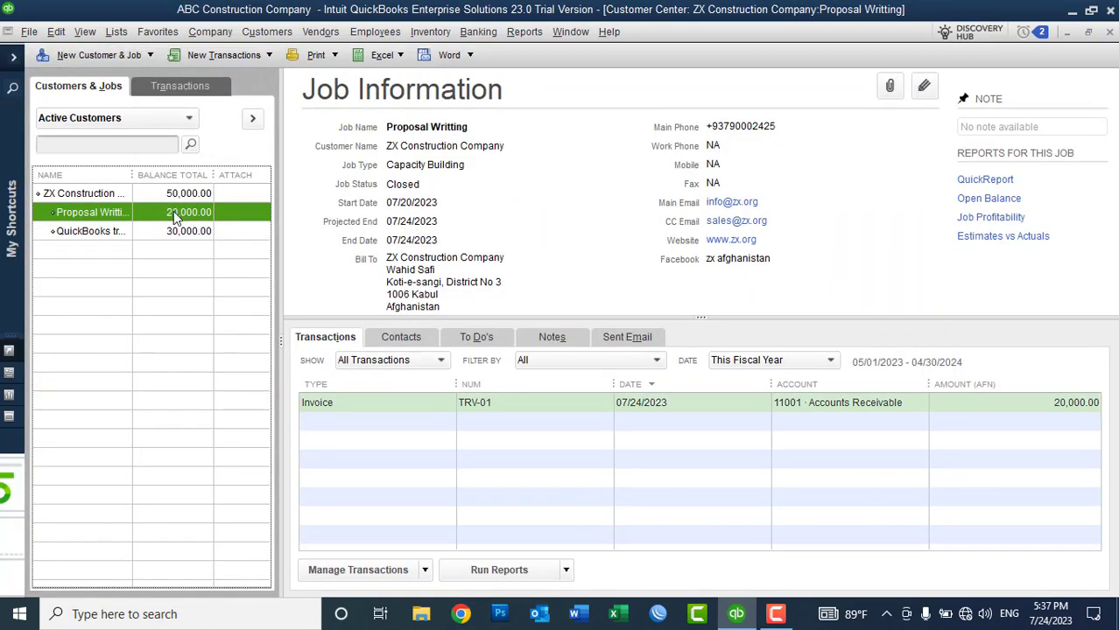
pyautogui.click(176, 233)
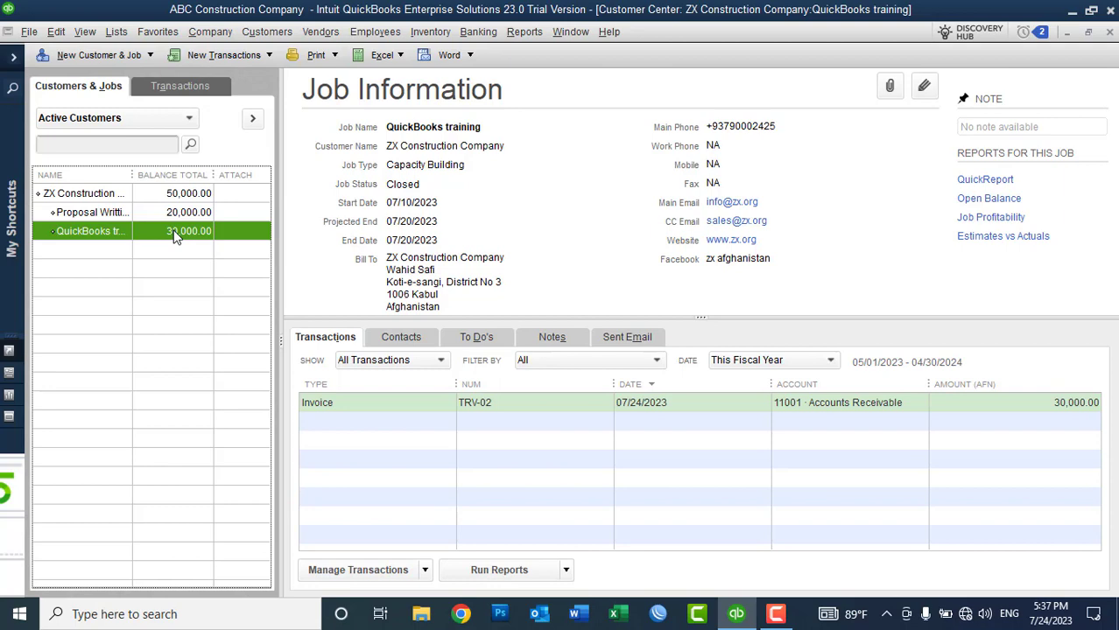
pyautogui.click(265, 33)
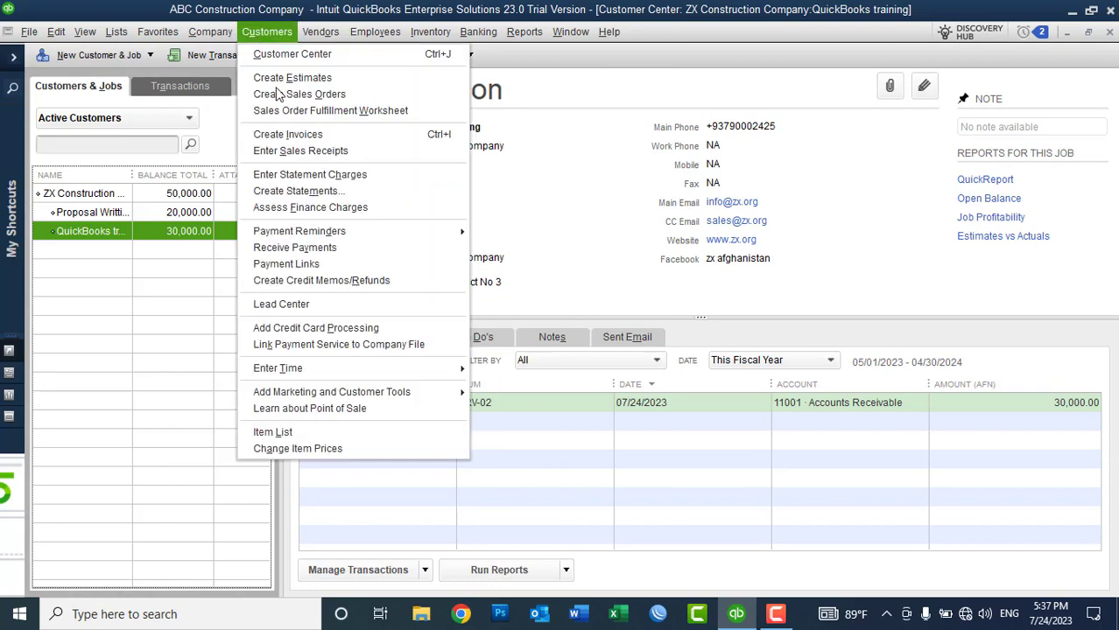
pyautogui.click(302, 248)
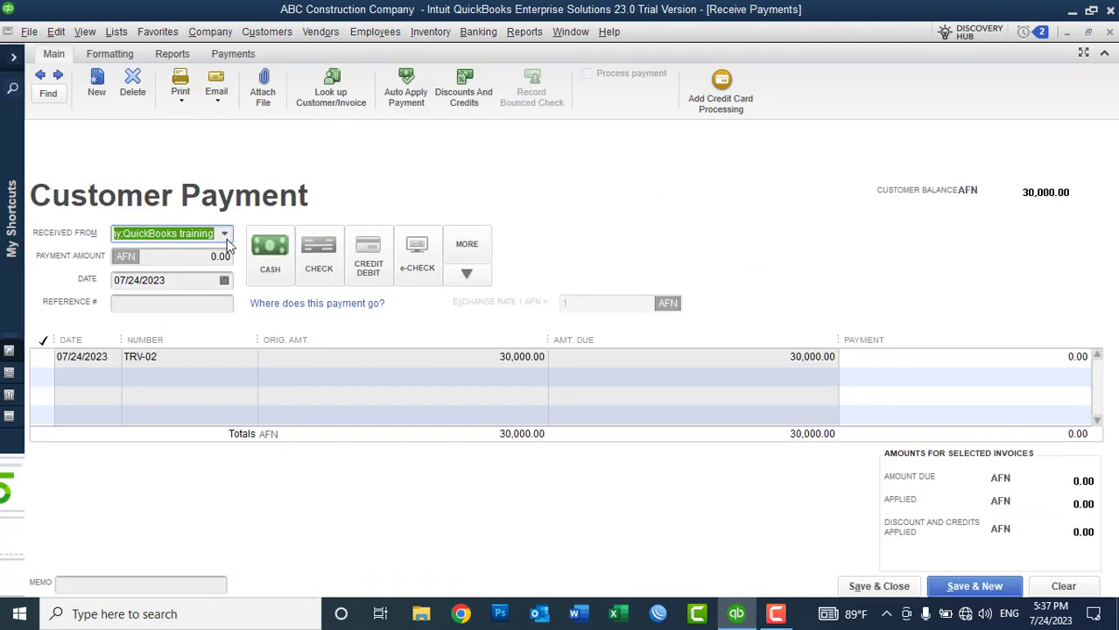
# Step: Set ZX Construction Company as the paying customer, after previewing each job's invoice separately
pyautogui.click(226, 244)
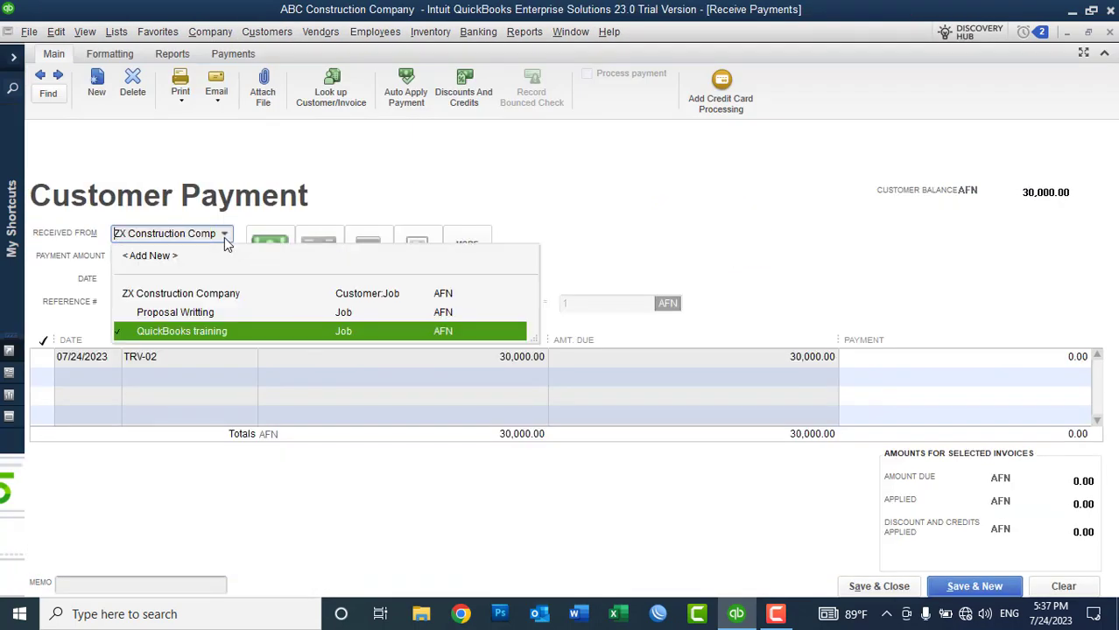
pyautogui.click(196, 294)
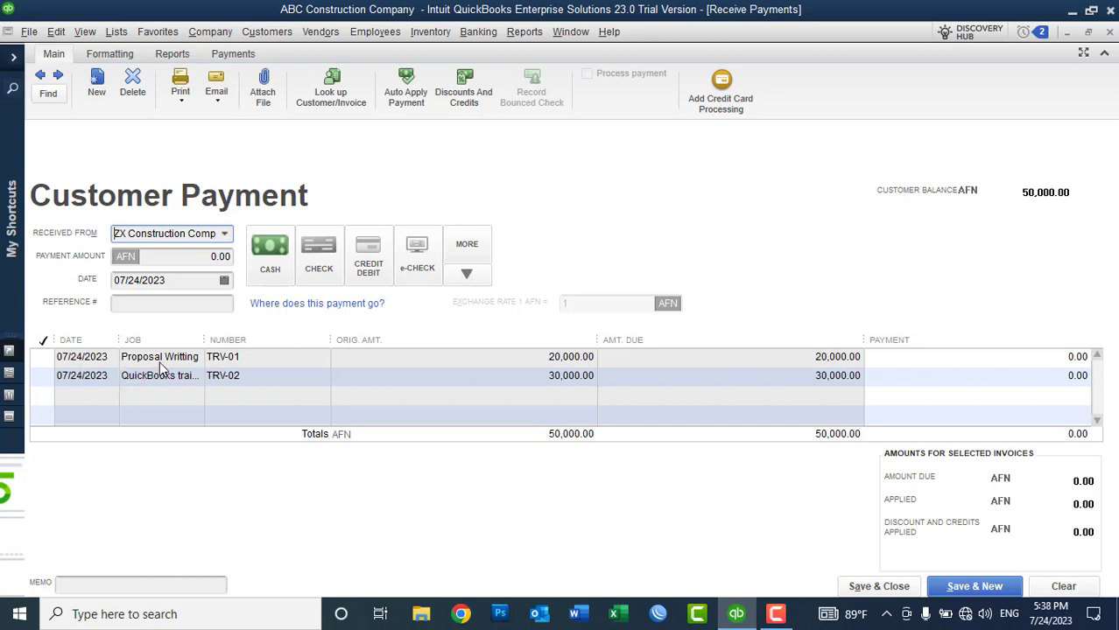
pyautogui.moveTo(204, 342); pyautogui.dragTo(259, 340)
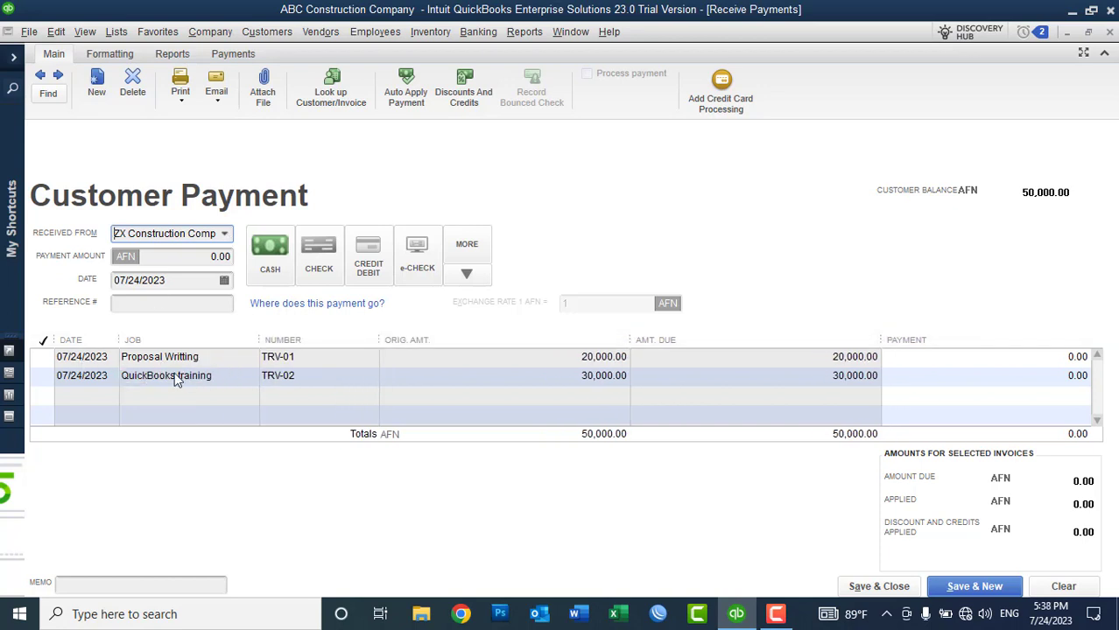
pyautogui.click(224, 233)
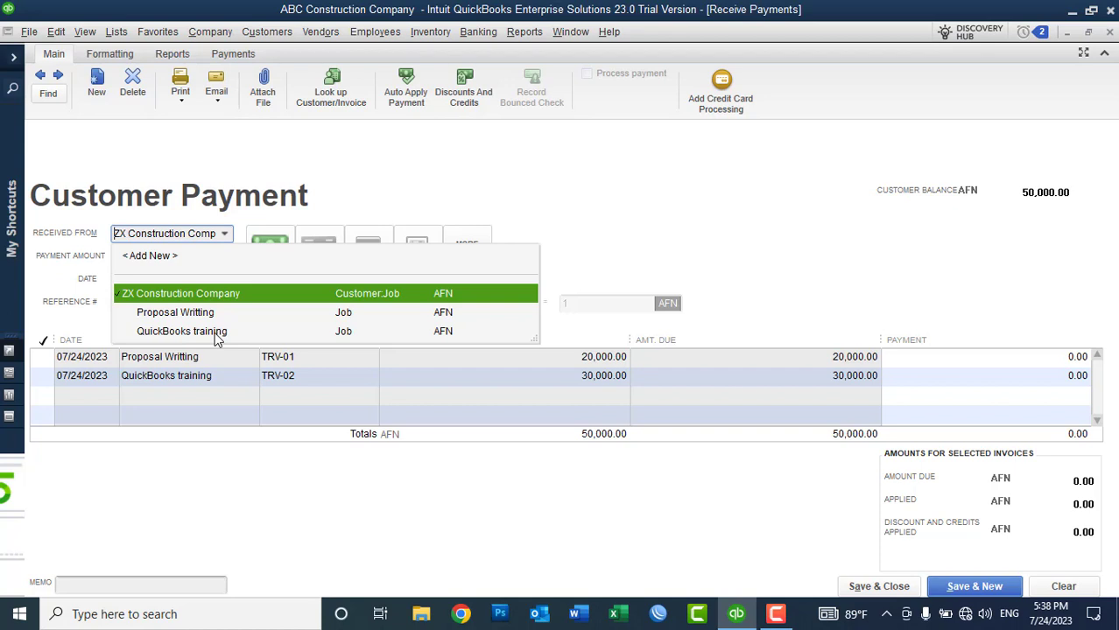
pyautogui.click(181, 330)
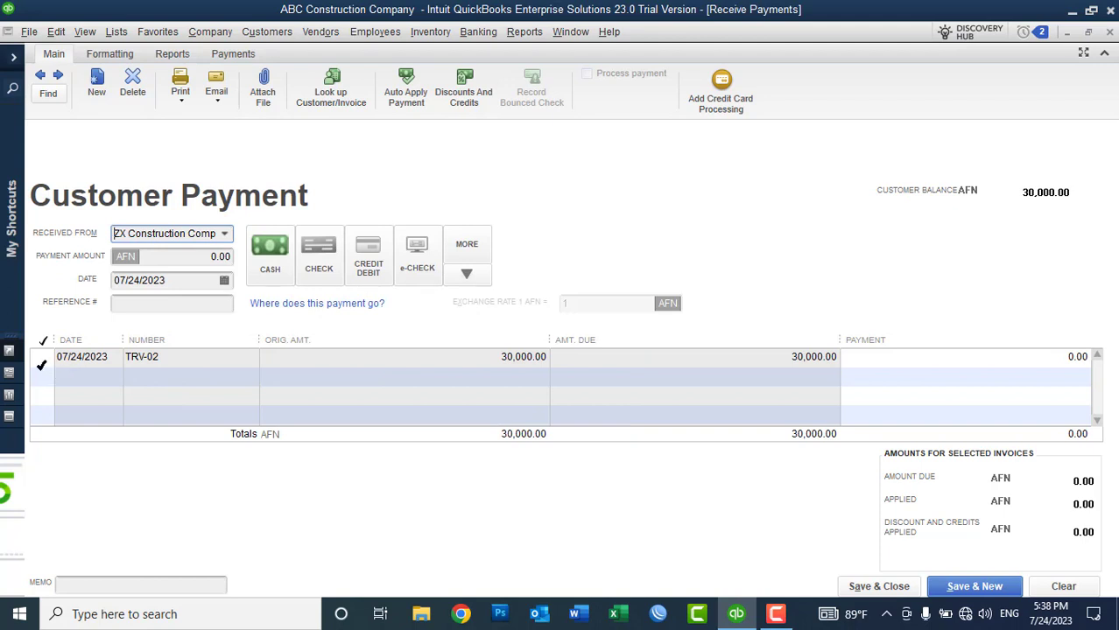
pyautogui.click(224, 234)
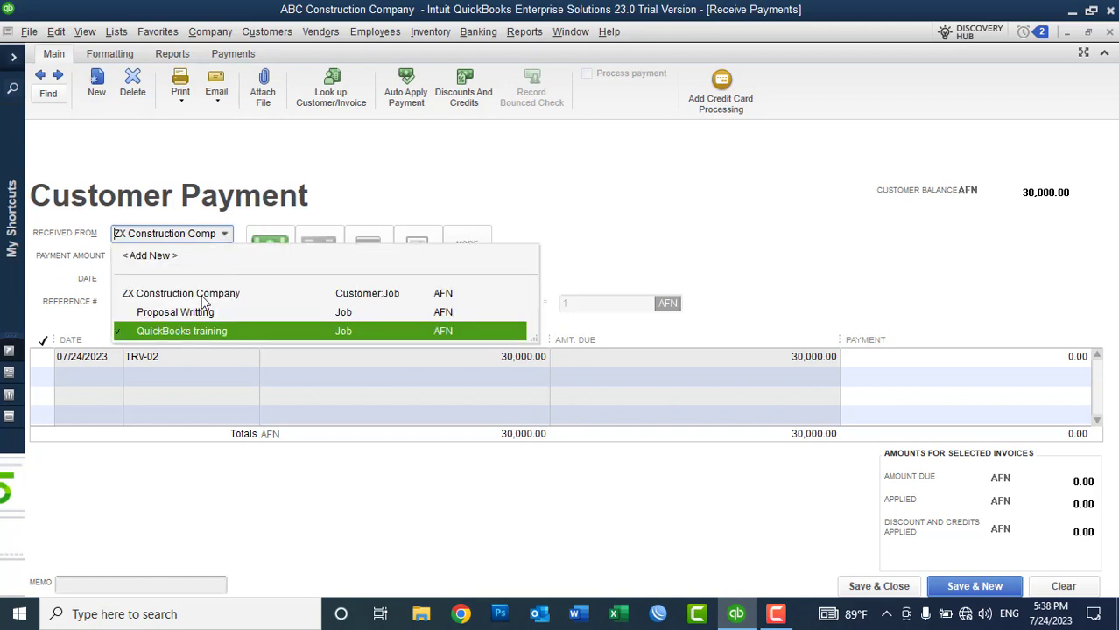
pyautogui.click(124, 313)
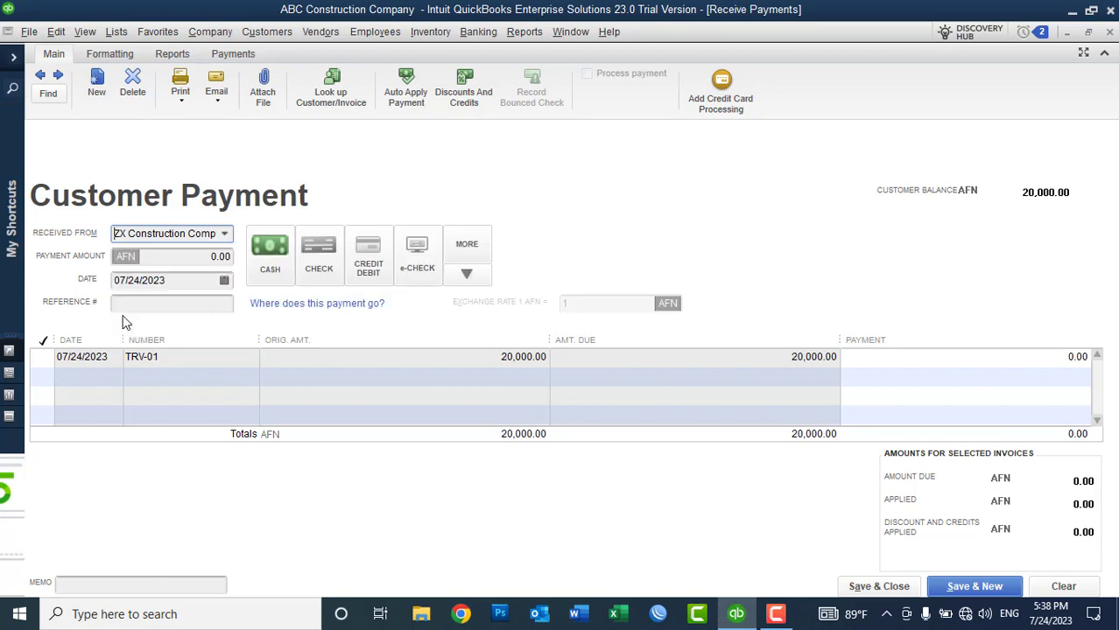
pyautogui.click(225, 235)
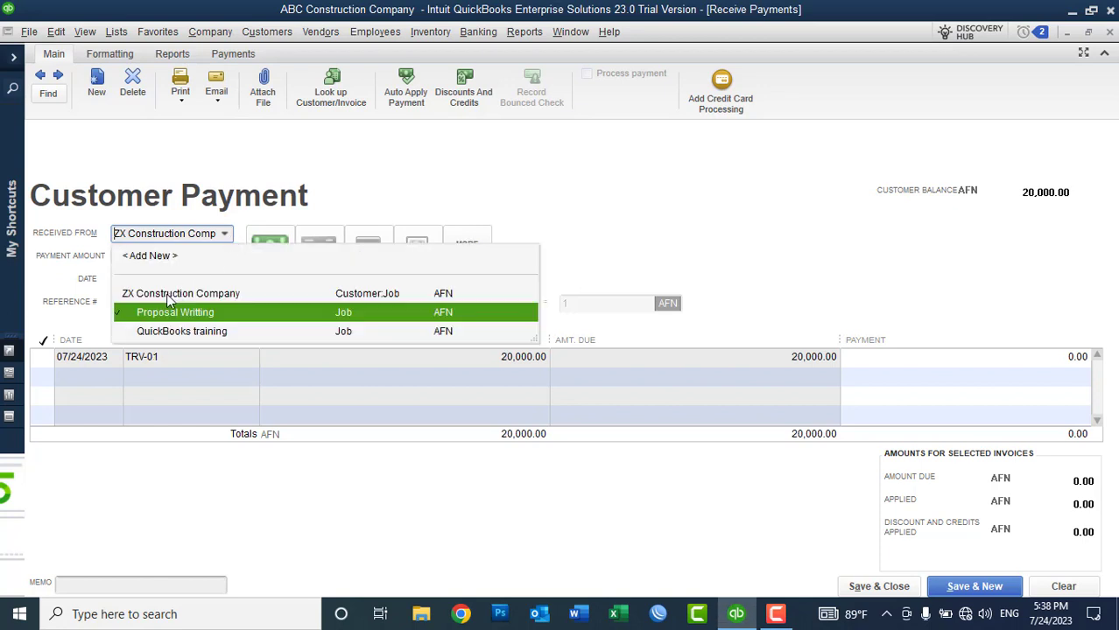
pyautogui.click(167, 294)
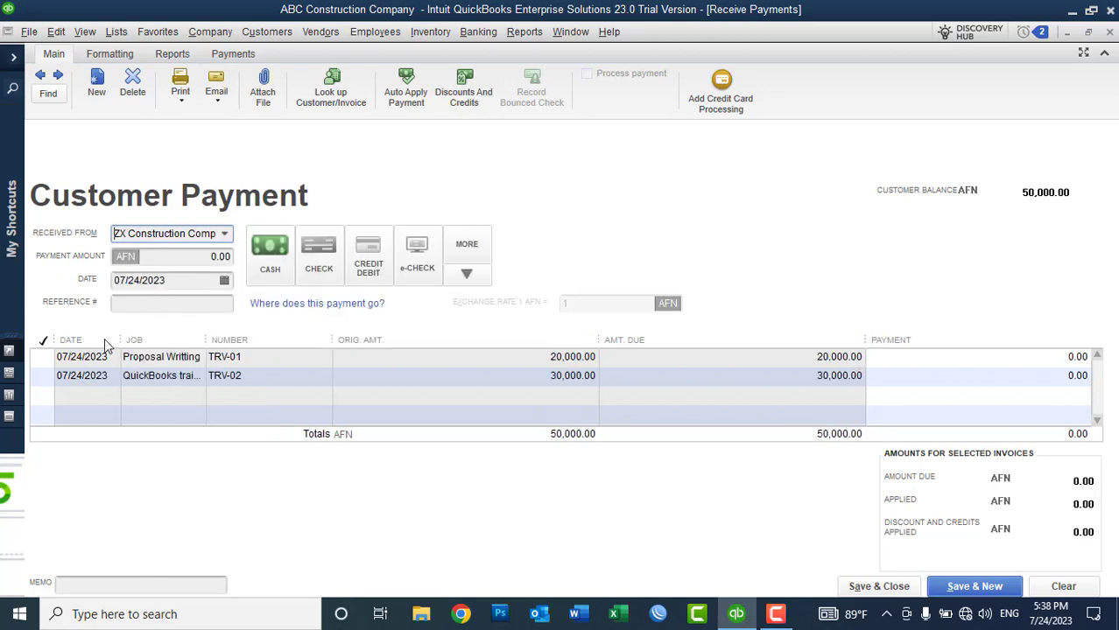
# Step: Apply the payment to invoices TRV-01 and TRV-02, keeping automatic payment calculation
pyautogui.click(42, 357)
pyautogui.click(417, 267)
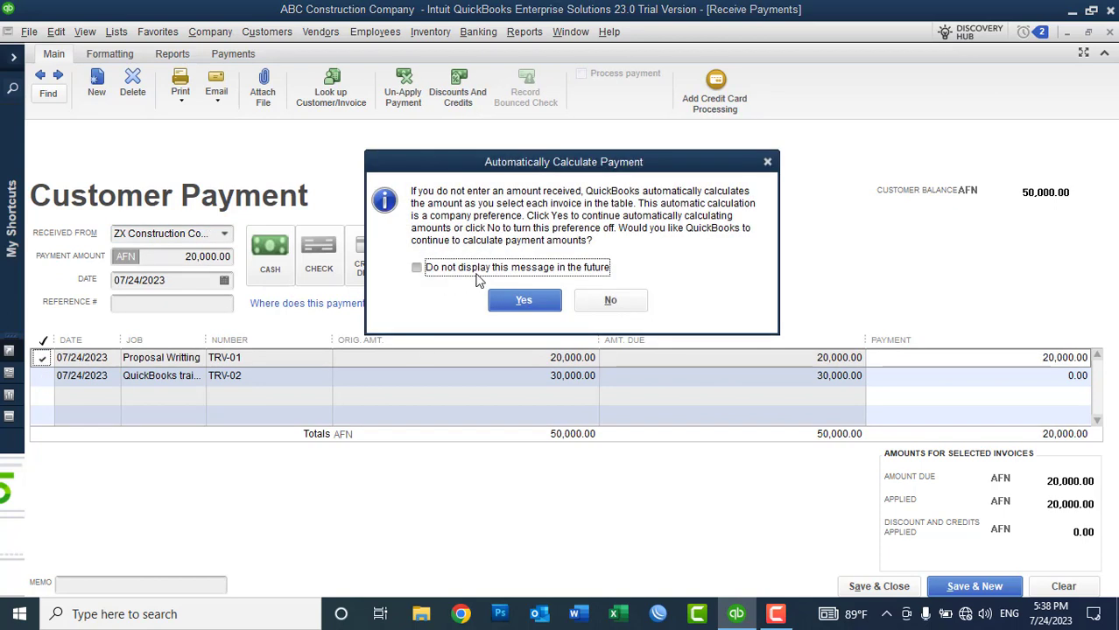
pyautogui.click(523, 301)
pyautogui.click(42, 376)
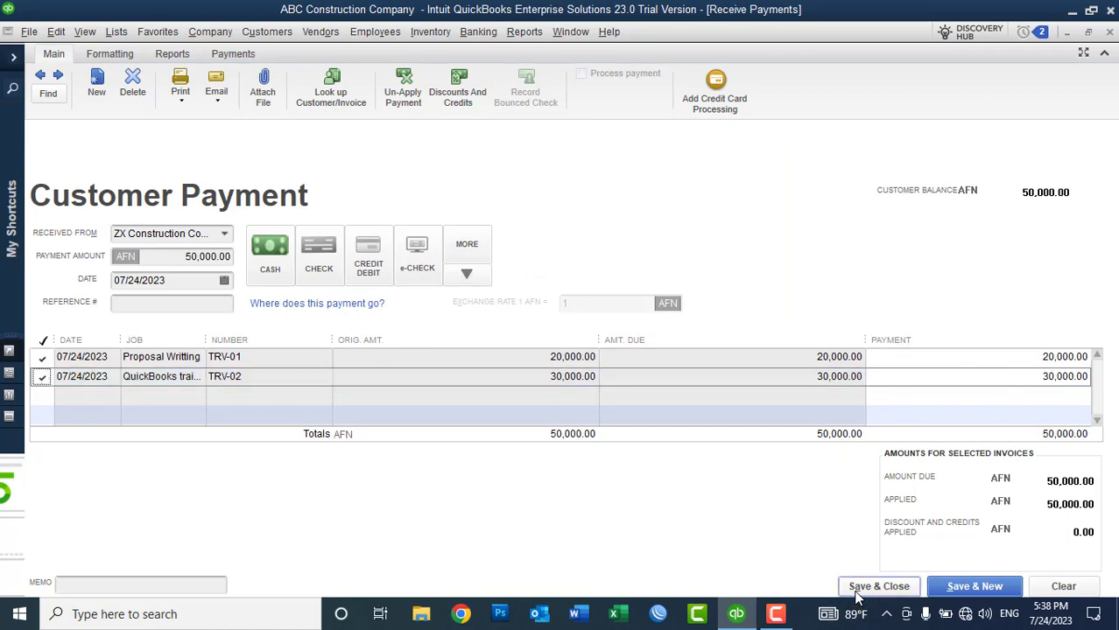
# Step: Mark the payment as Cash with reference number TRV1, TRV2
pyautogui.click(282, 268)
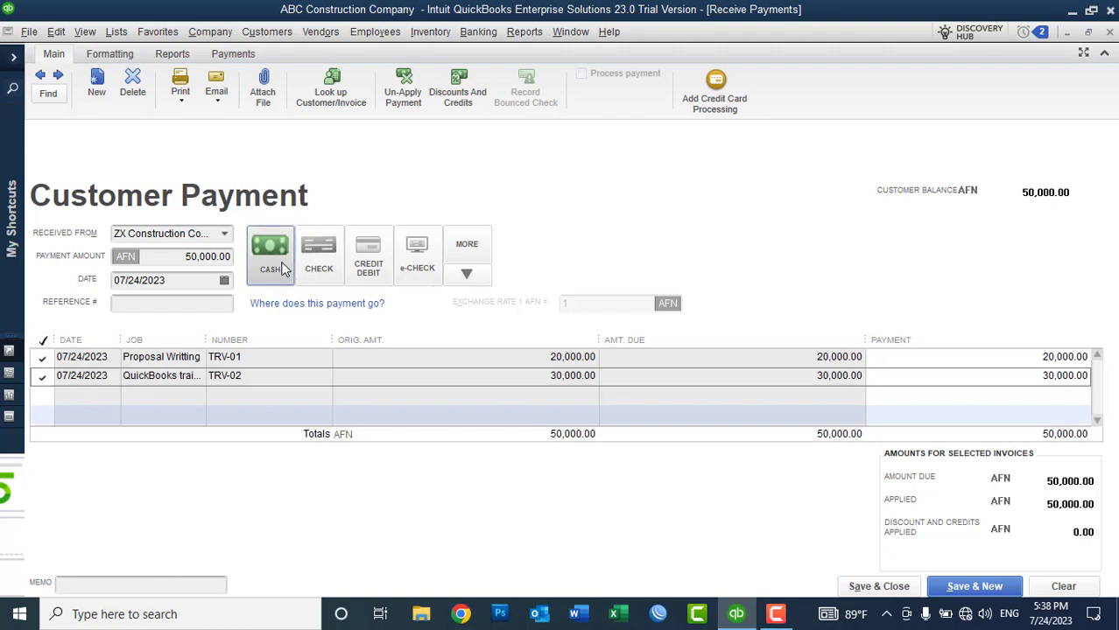
pyautogui.click(181, 307)
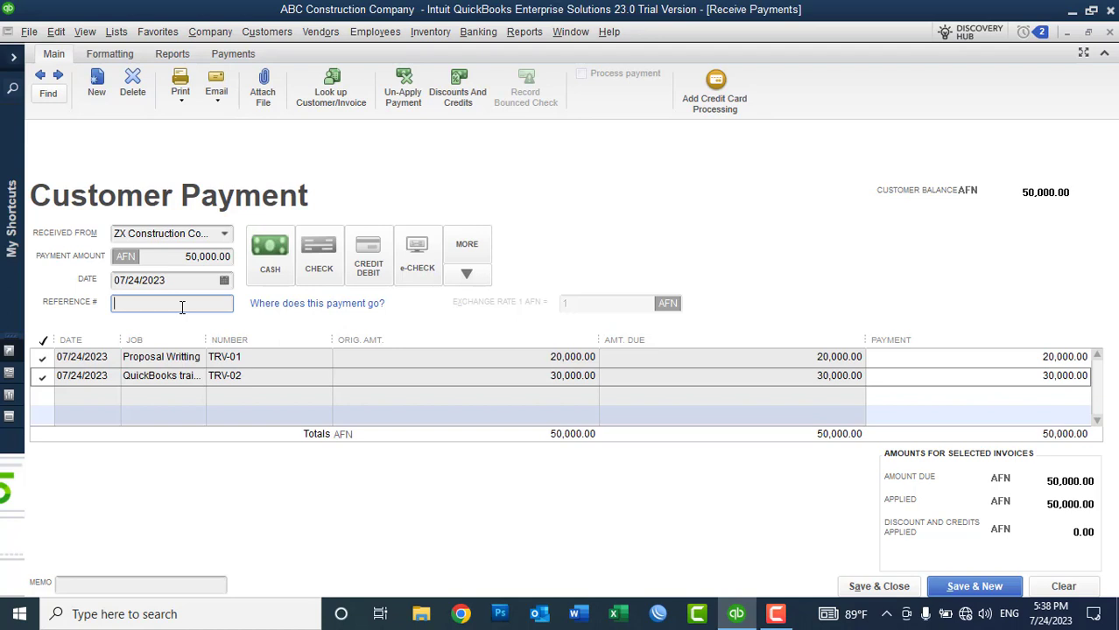
pyautogui.write('R')
pyautogui.write('TRV1')
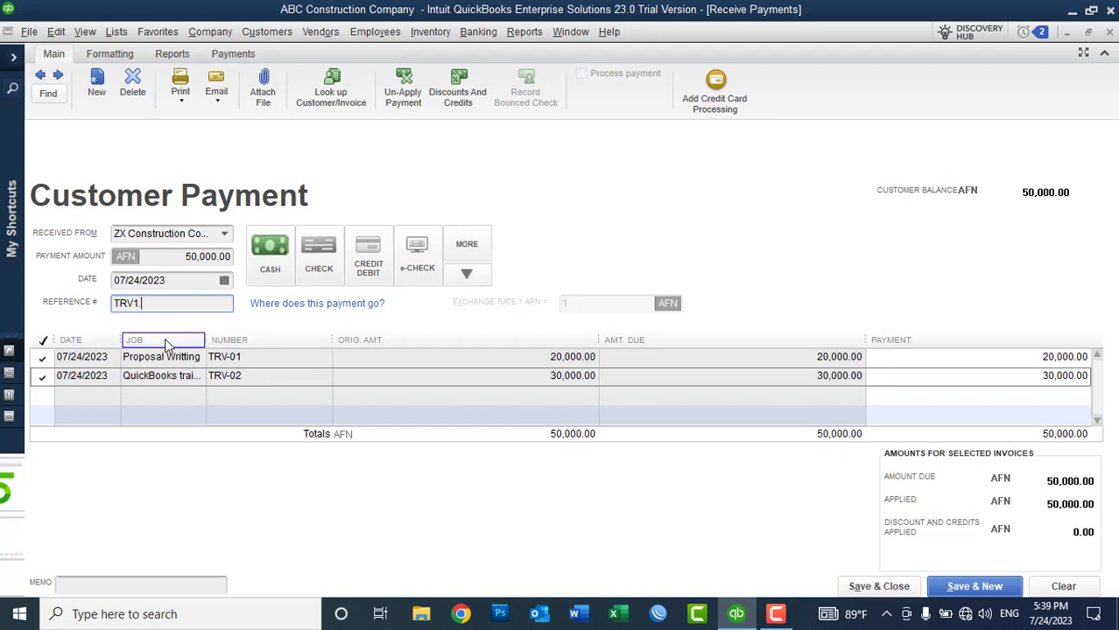
pyautogui.write(', TRV2')
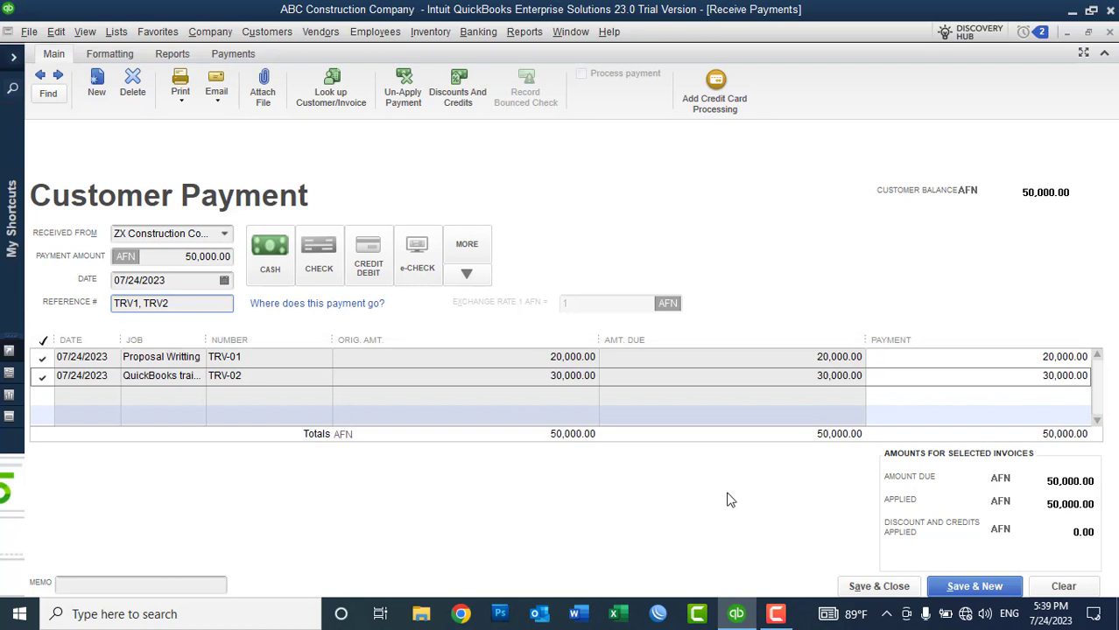
# Step: Save the 50,000 payment and bring up the Reports > Company & Financial list
pyautogui.click(893, 586)
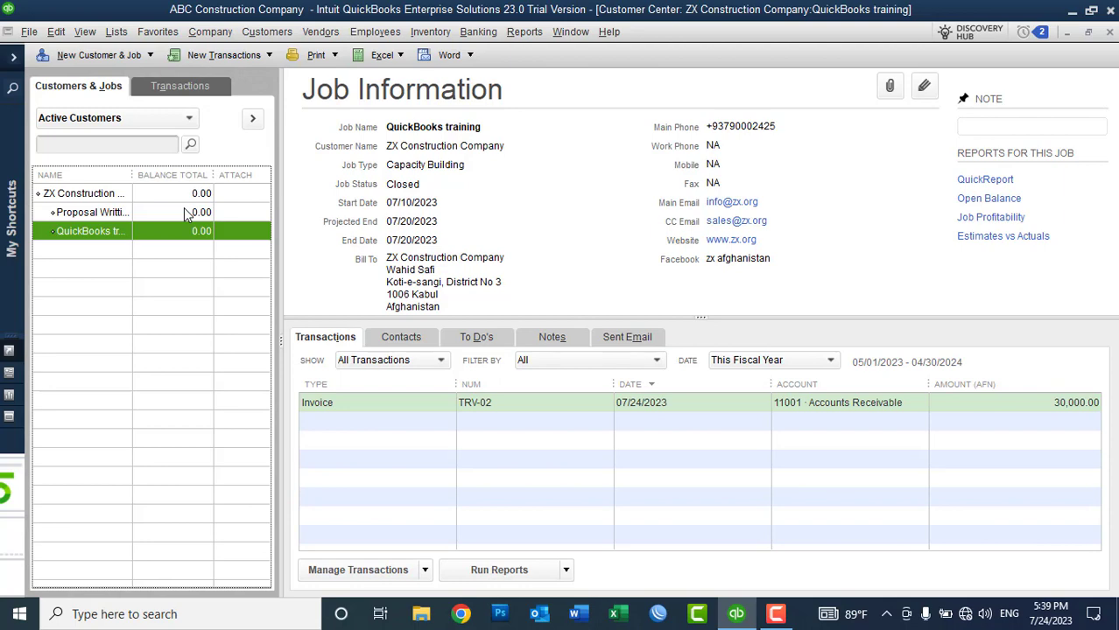
pyautogui.click(522, 33)
pyautogui.moveTo(666, 230)
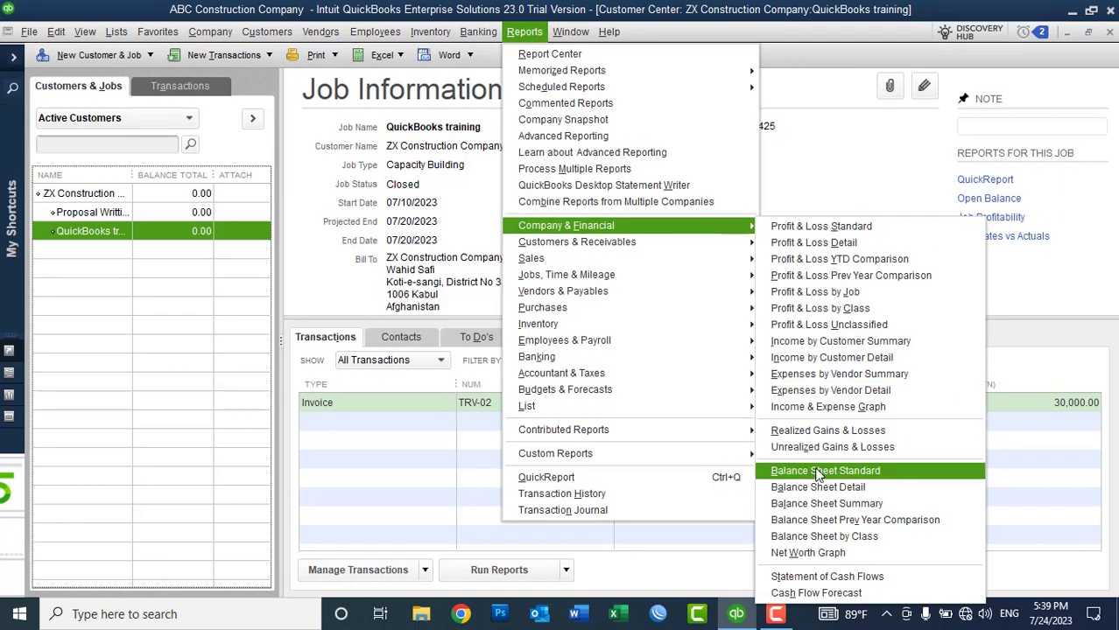
# Step: Open Balance Sheet Standard and trace the 50,000 Undeposited Funds to the TRV1, TRV2 payment
pyautogui.click(818, 474)
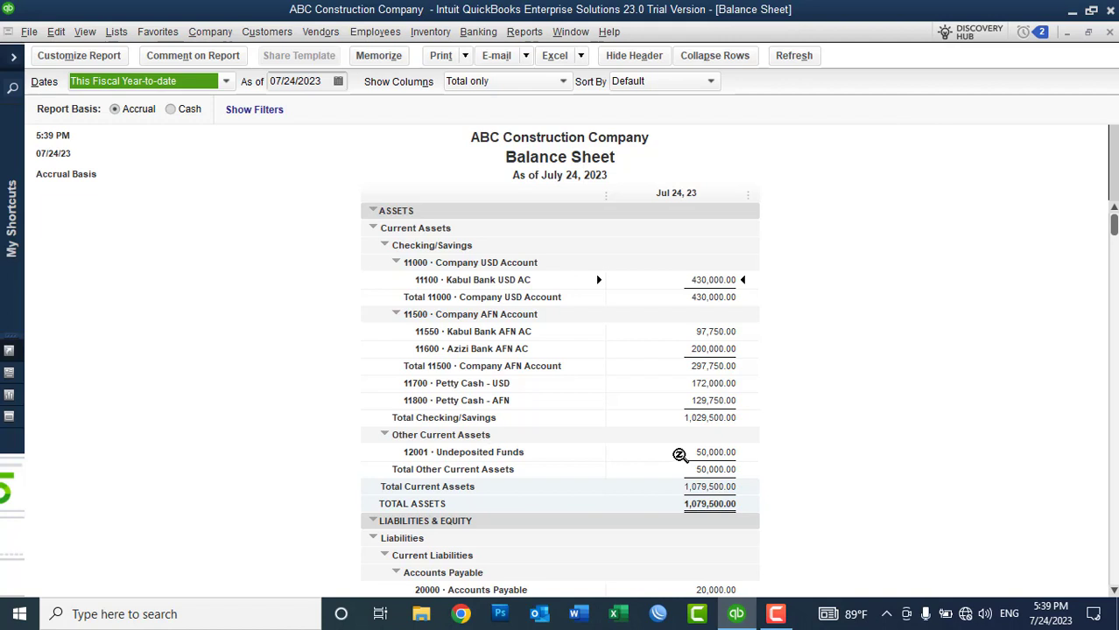
pyautogui.doubleClick(679, 455)
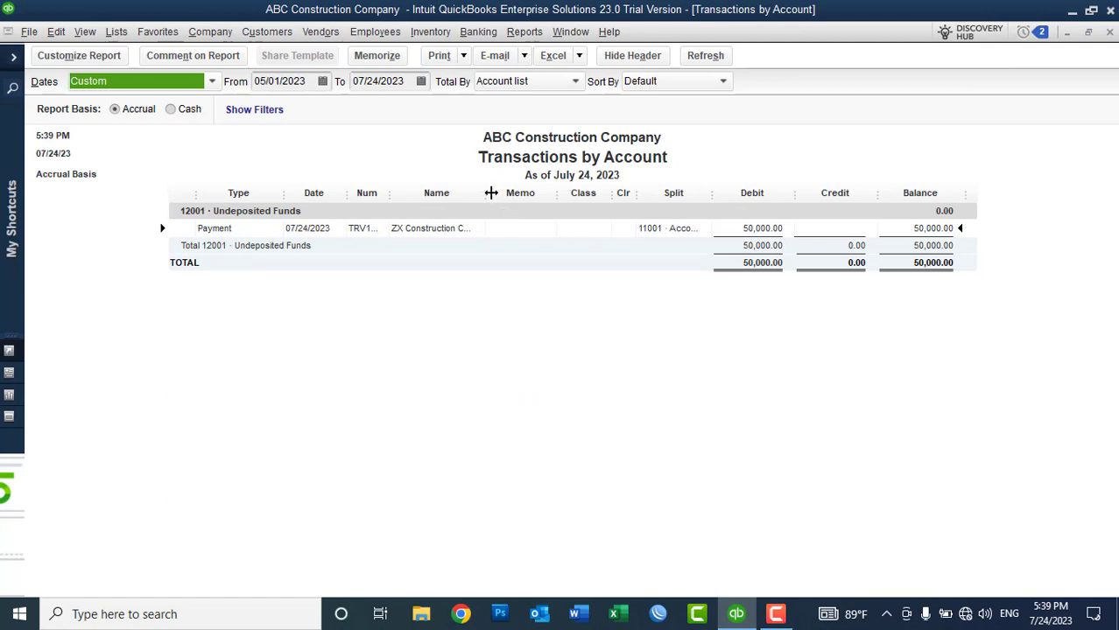
pyautogui.press('alt')
pyautogui.moveTo(532, 196); pyautogui.dragTo(567, 194)
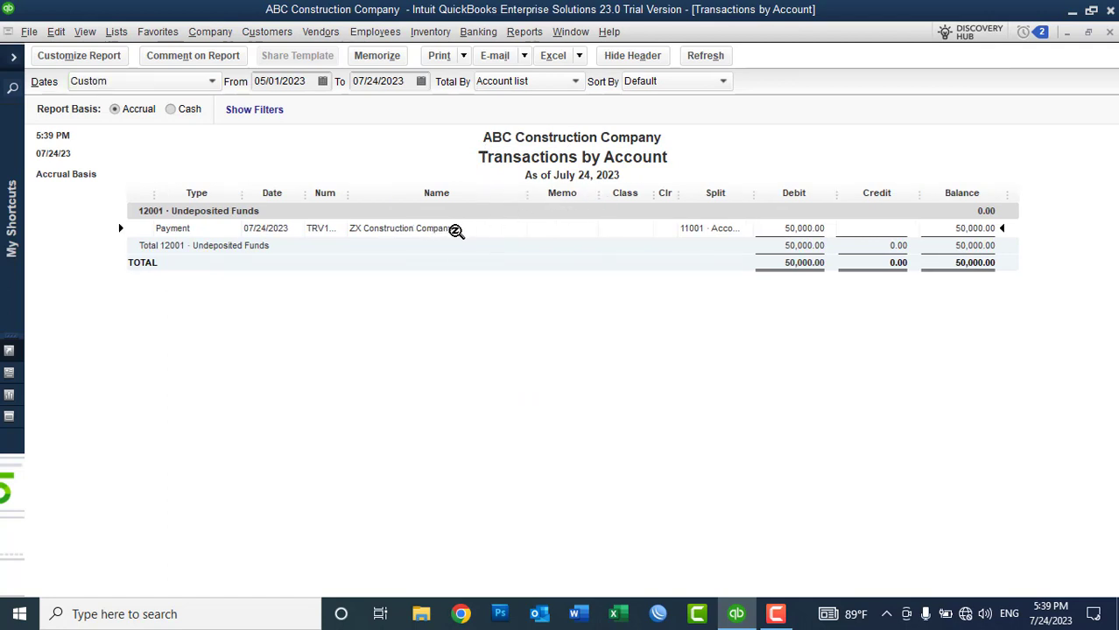
pyautogui.moveTo(349, 190); pyautogui.dragTo(417, 190)
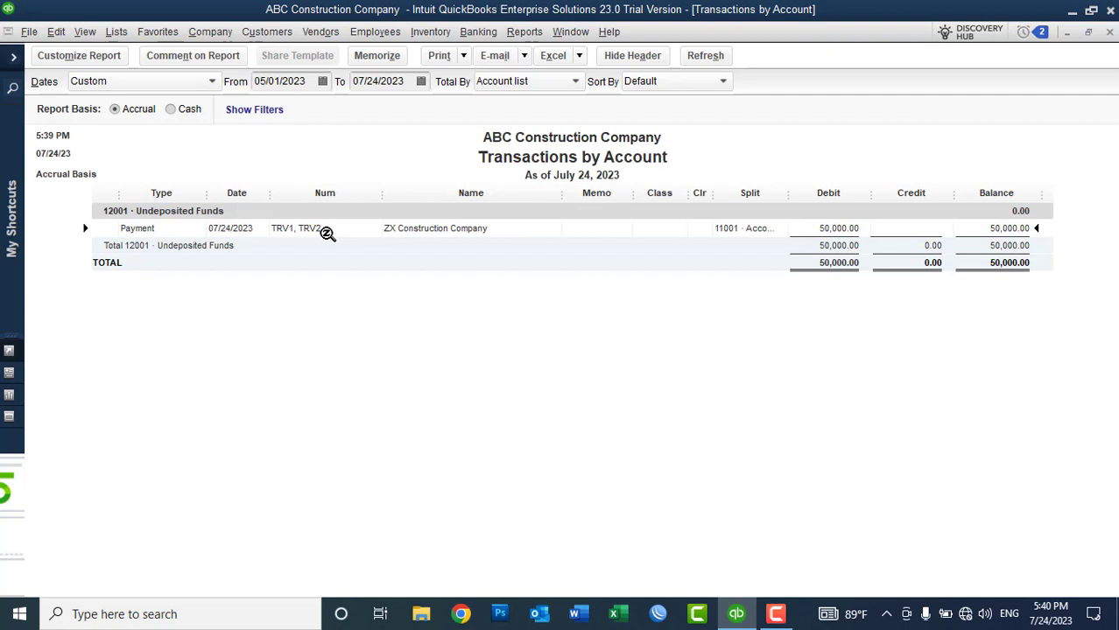
pyautogui.click(1109, 32)
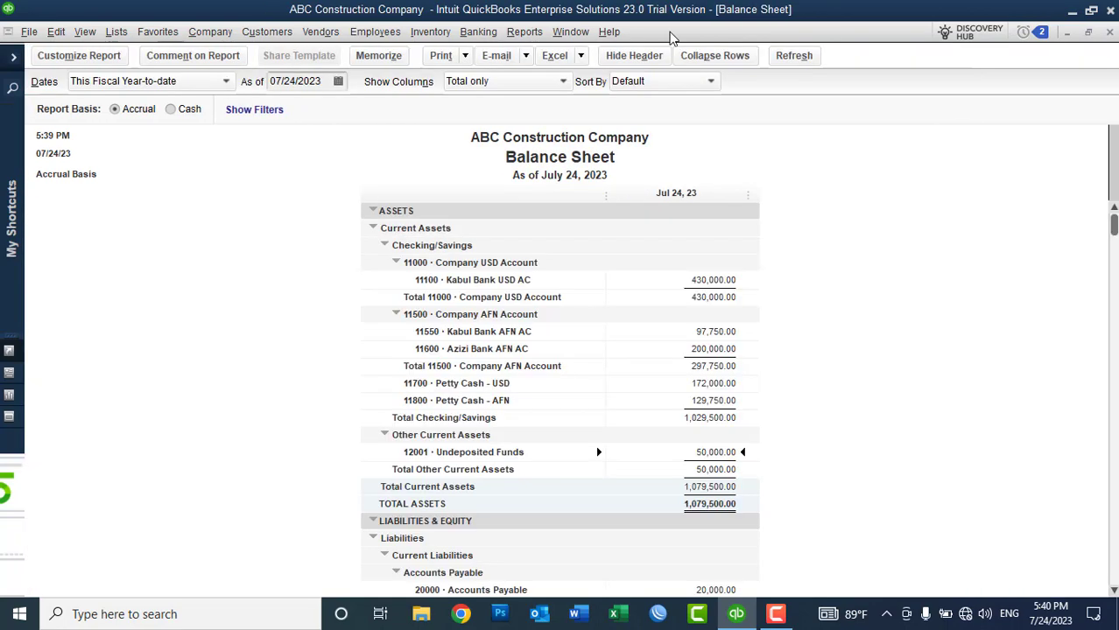
# Step: Run Jobs, Time & Mileage > Job Profitability Summary, check both ZX jobs' revenue, then close it
pyautogui.click(525, 32)
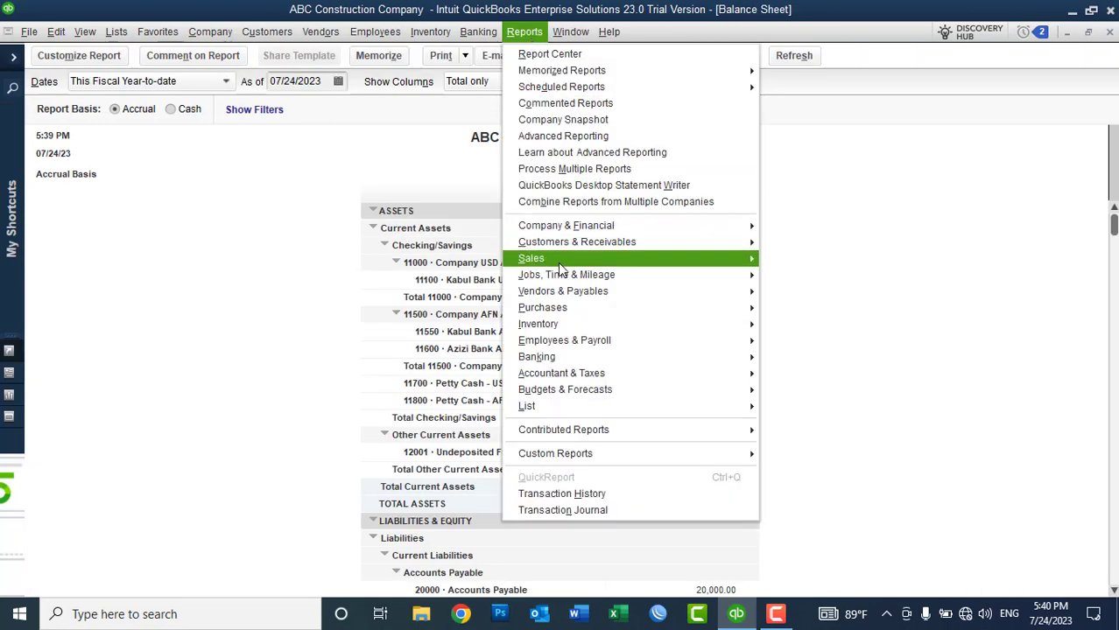
pyautogui.moveTo(558, 278)
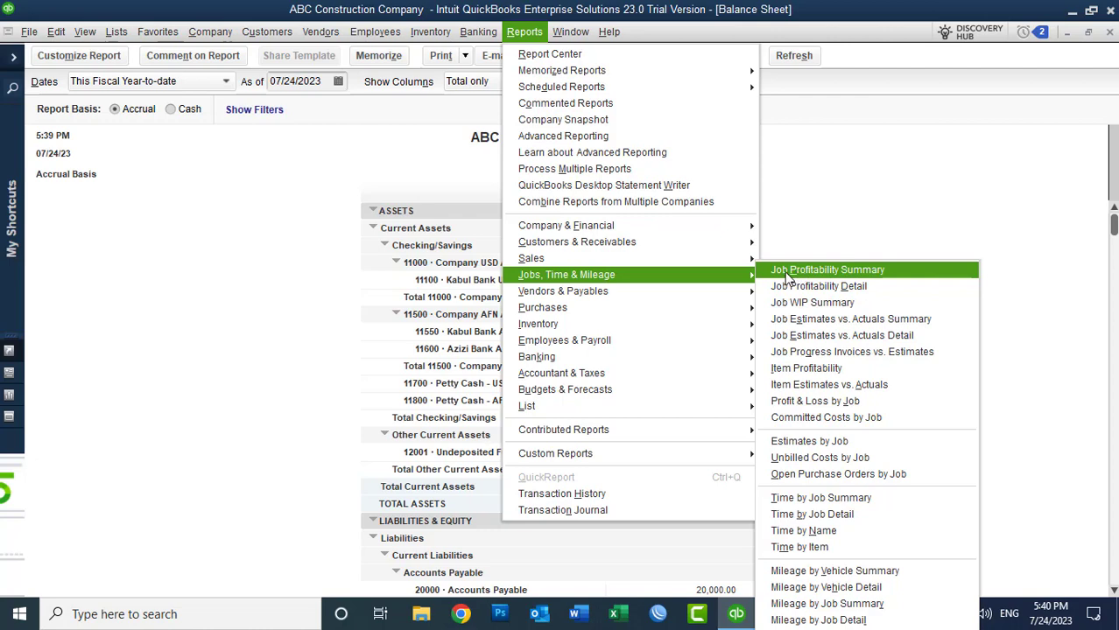
pyautogui.click(819, 272)
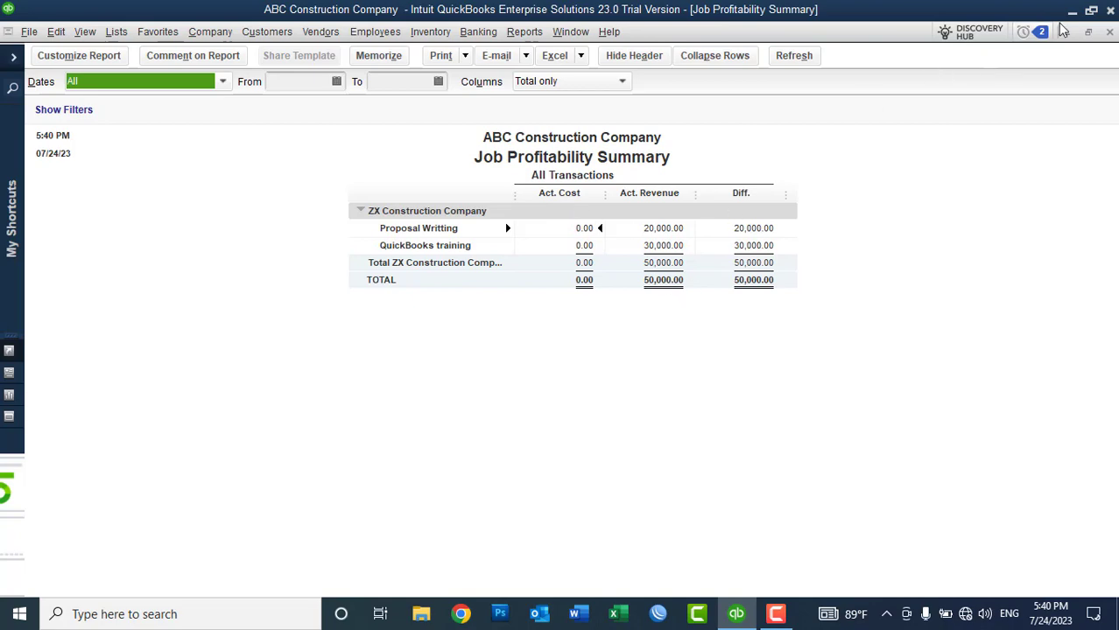
pyautogui.click(1109, 31)
# Step: Close the Balance Sheet and return to ZX Construction Company's customer record in the Customer Center
pyautogui.click(1110, 32)
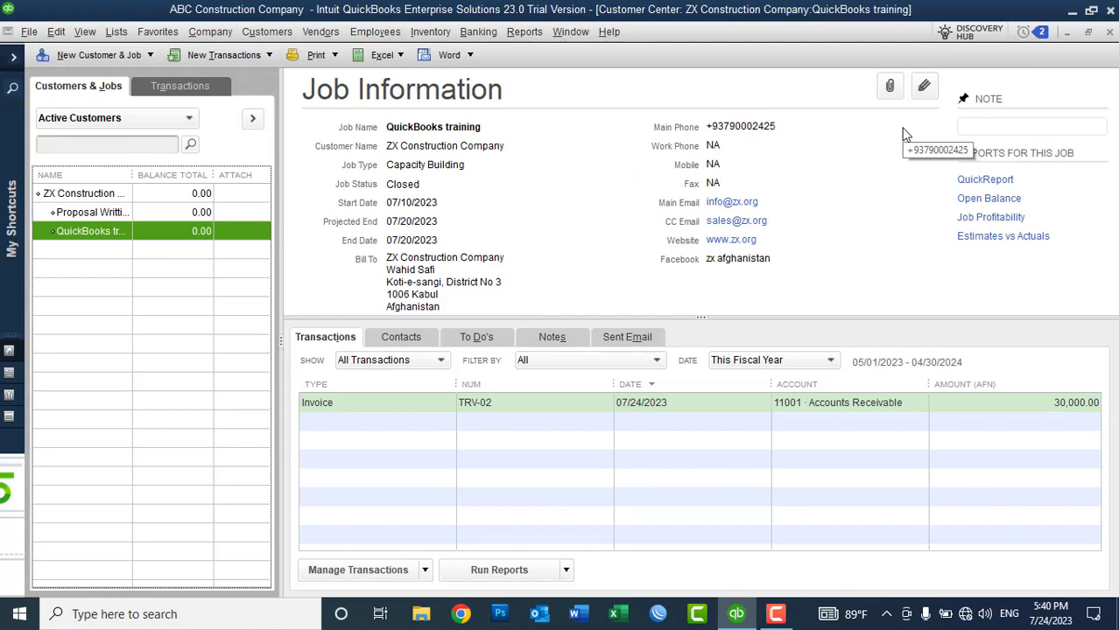
pyautogui.click(483, 35)
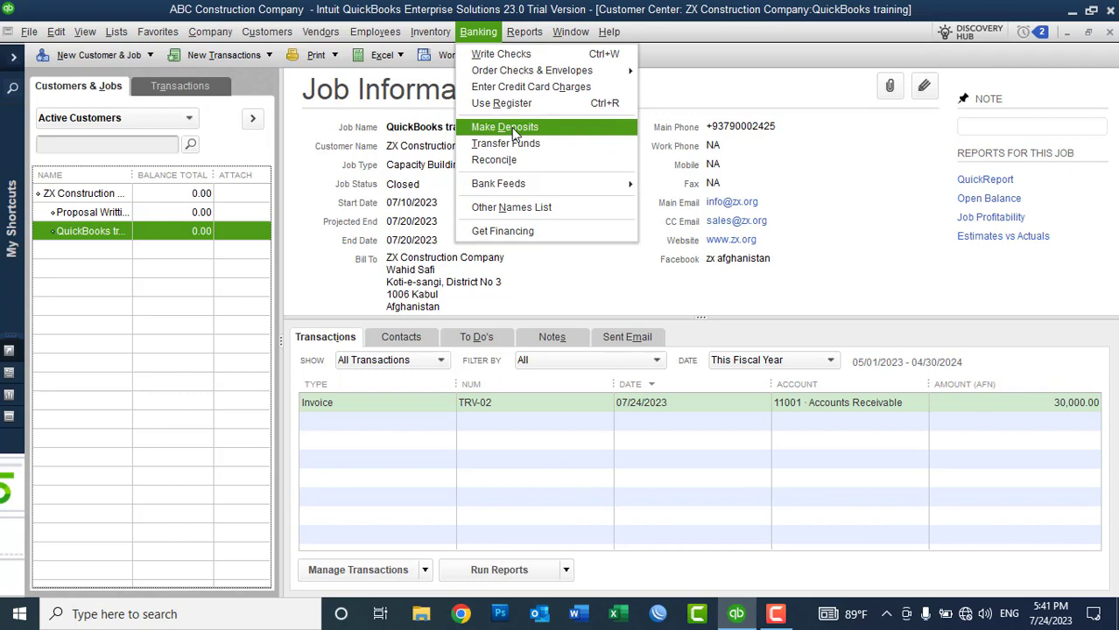
pyautogui.click(1092, 51)
pyautogui.click(1109, 33)
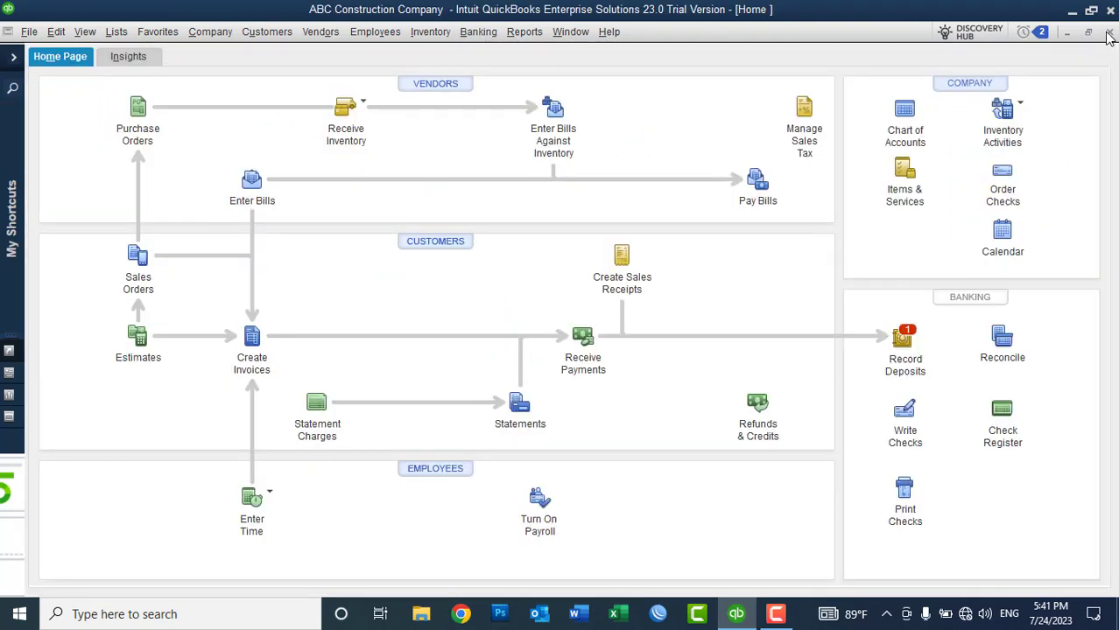
pyautogui.click(433, 245)
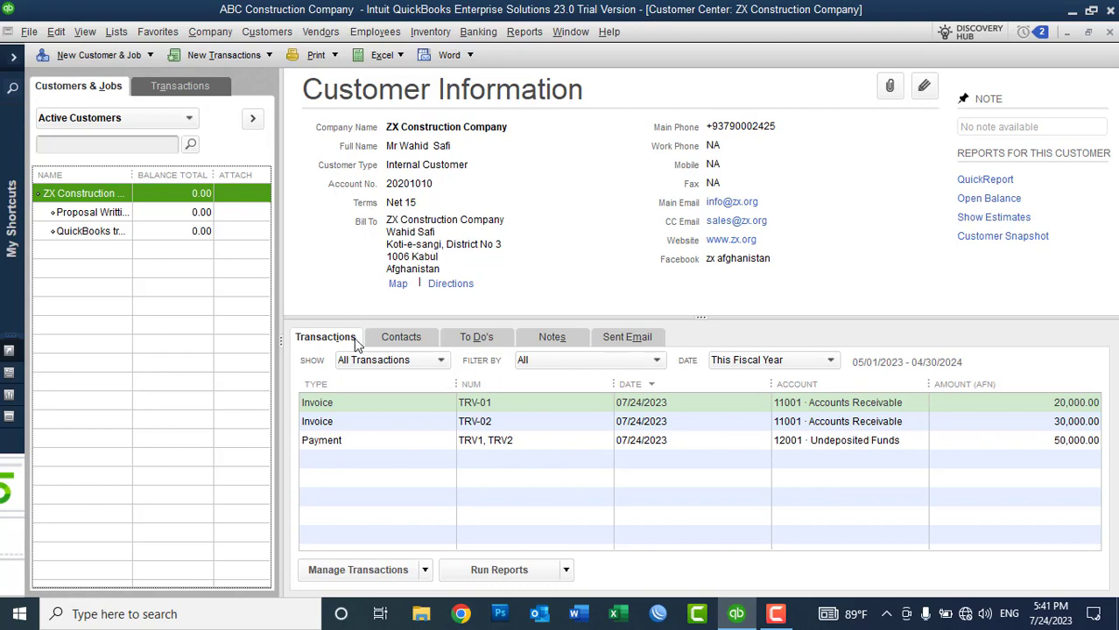
# Step: Delete the 50,000.00 payment covering TRV-01 and TRV-02, then close the emptied payment form
pyautogui.click(356, 442)
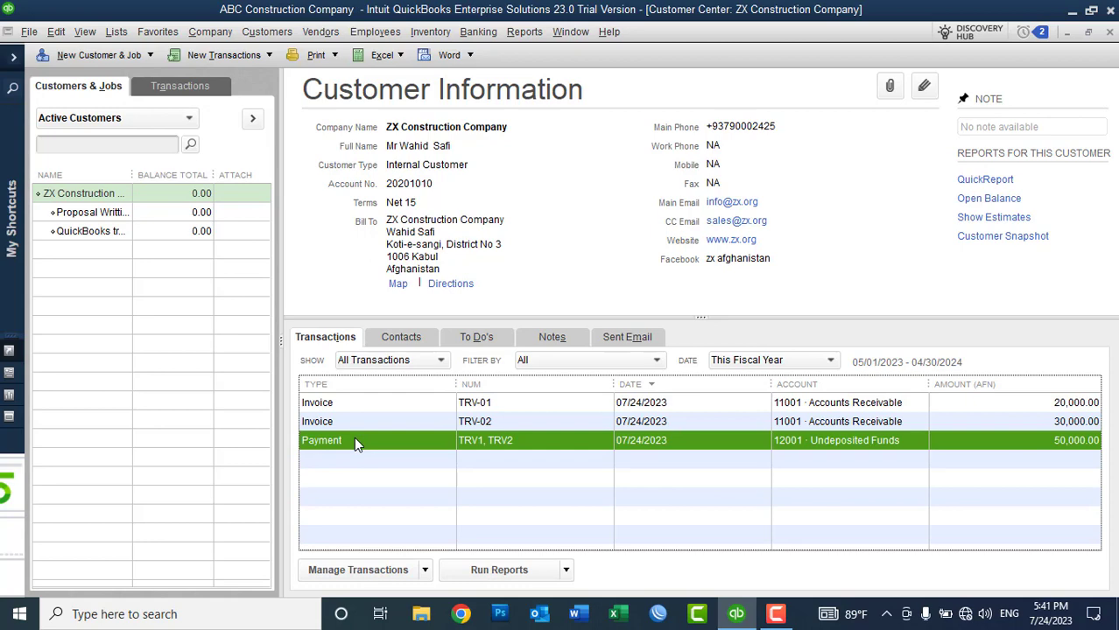
pyautogui.rightClick(355, 444)
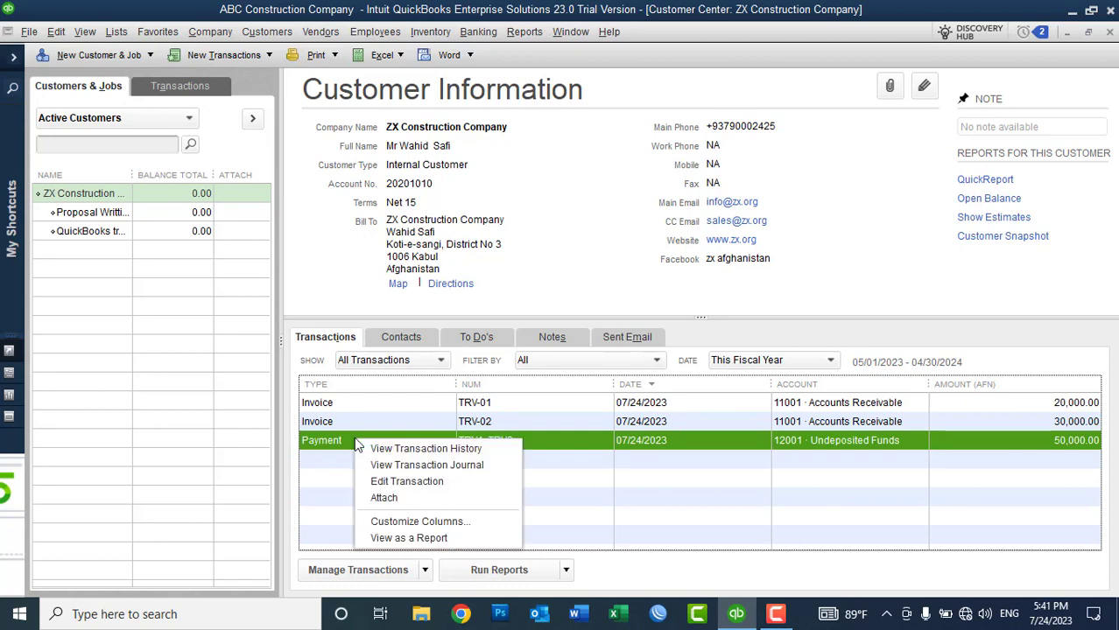
pyautogui.click(375, 483)
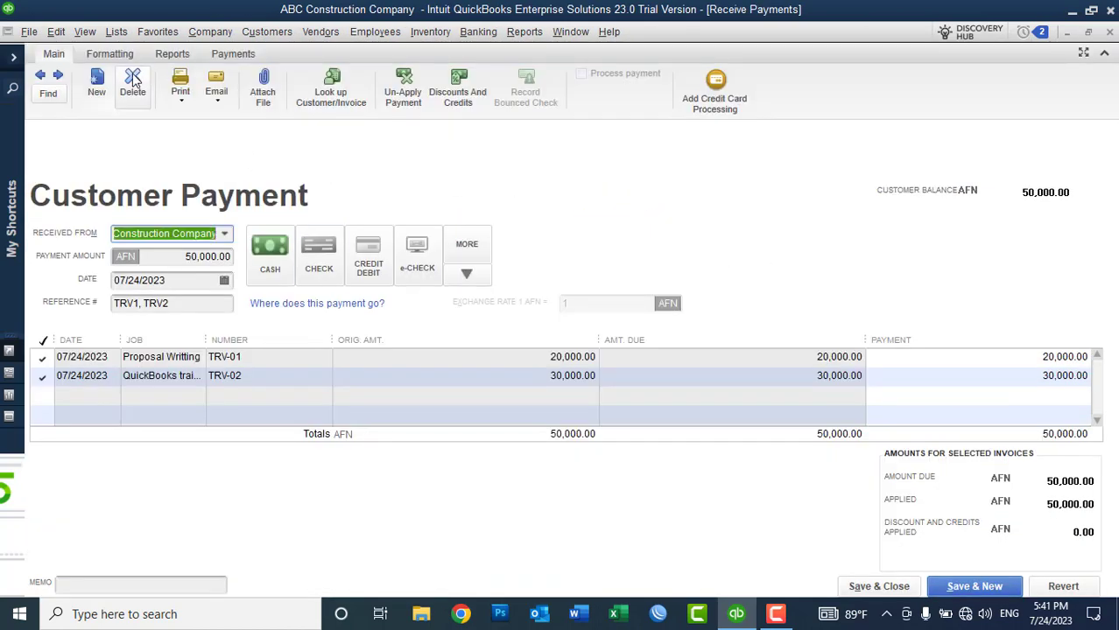
pyautogui.click(133, 80)
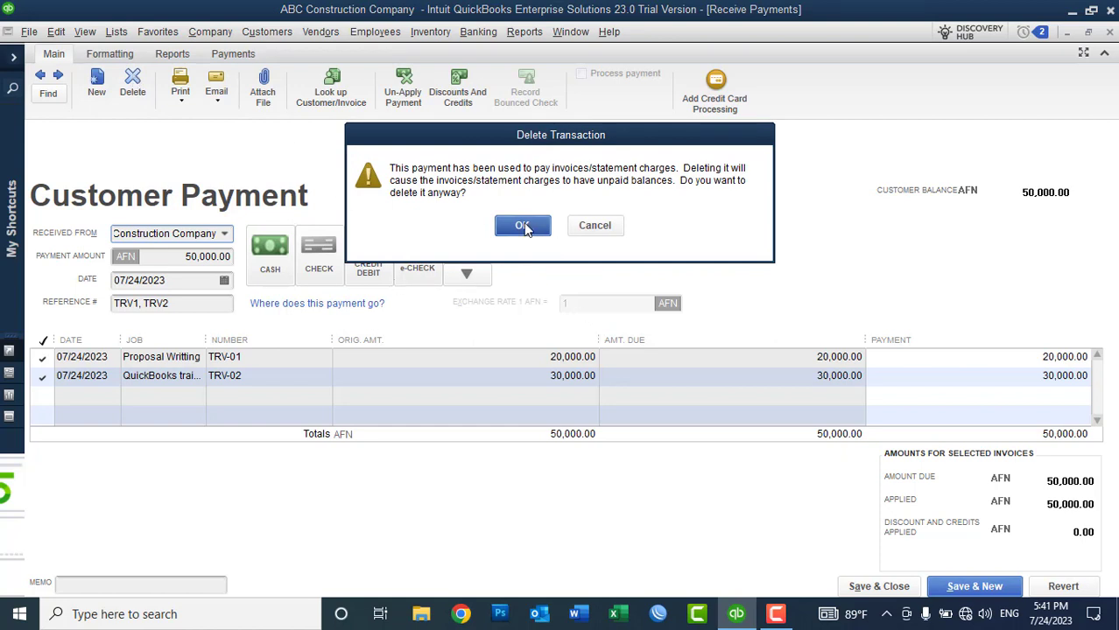
pyautogui.click(522, 226)
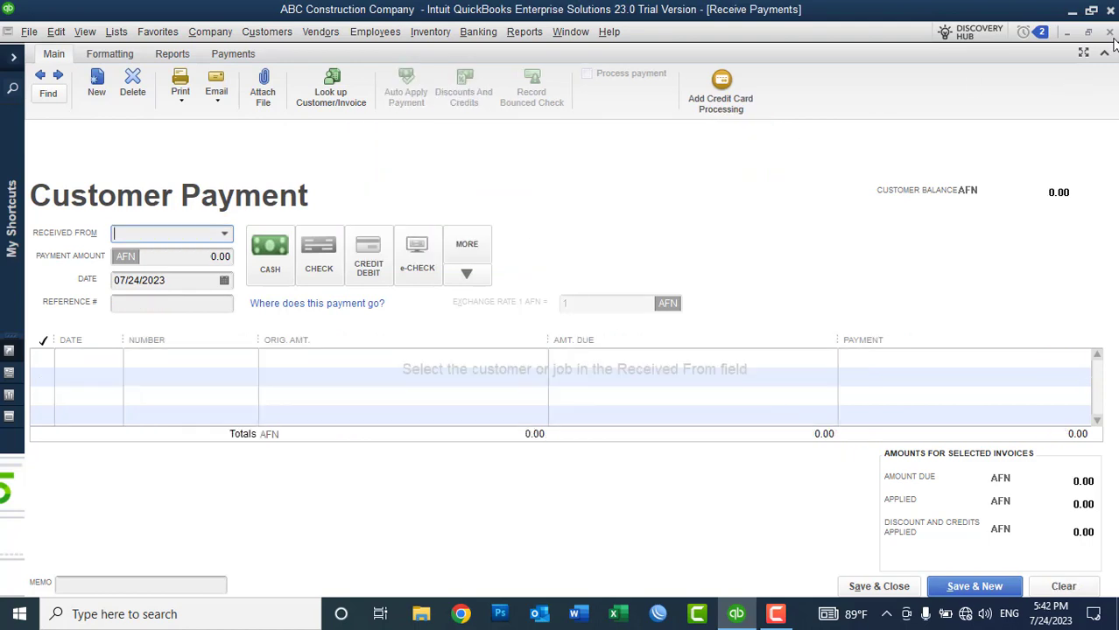
pyautogui.click(1109, 31)
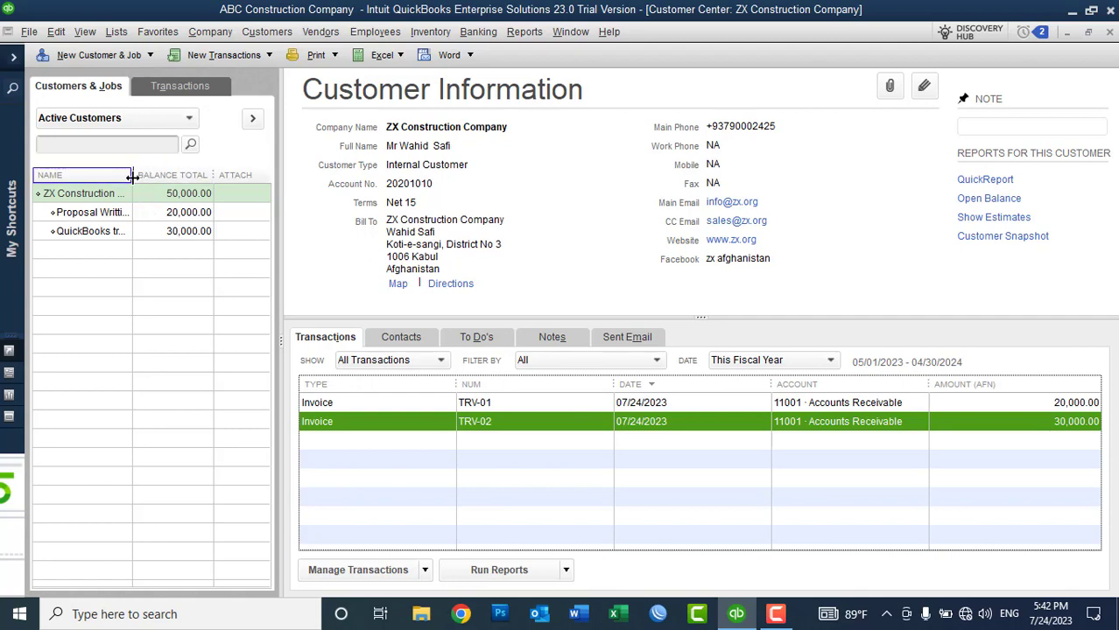
# Step: Widen the names column and review the Proposal Writting, QuickBooks training and ZX Construction Company records
pyautogui.moveTo(133, 175); pyautogui.dragTo(184, 186)
pyautogui.click(197, 216)
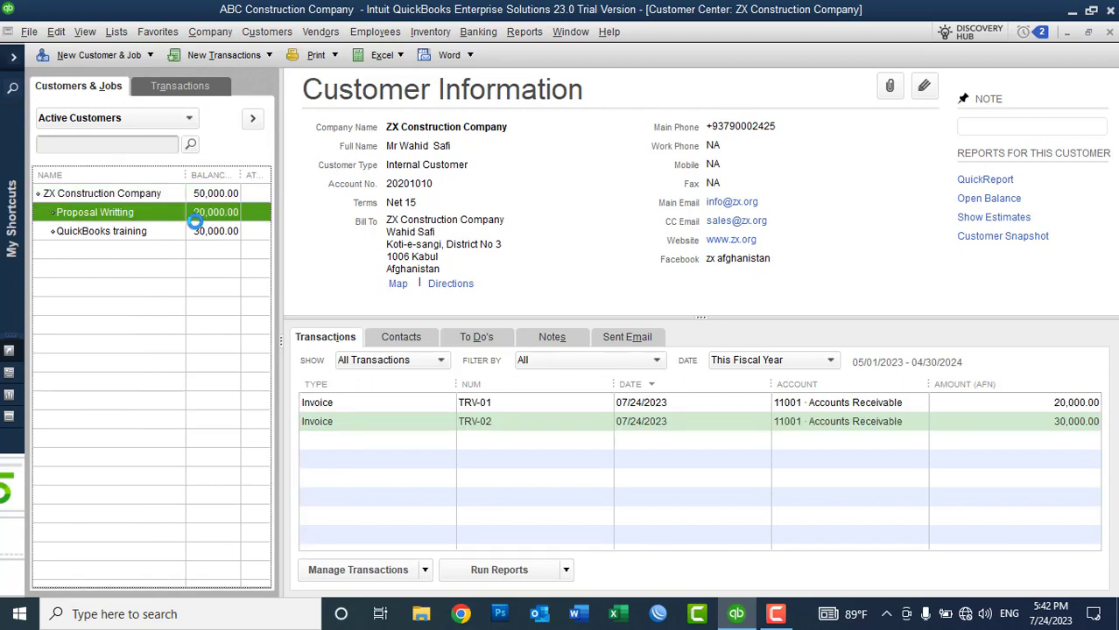
pyautogui.click(196, 230)
pyautogui.click(147, 194)
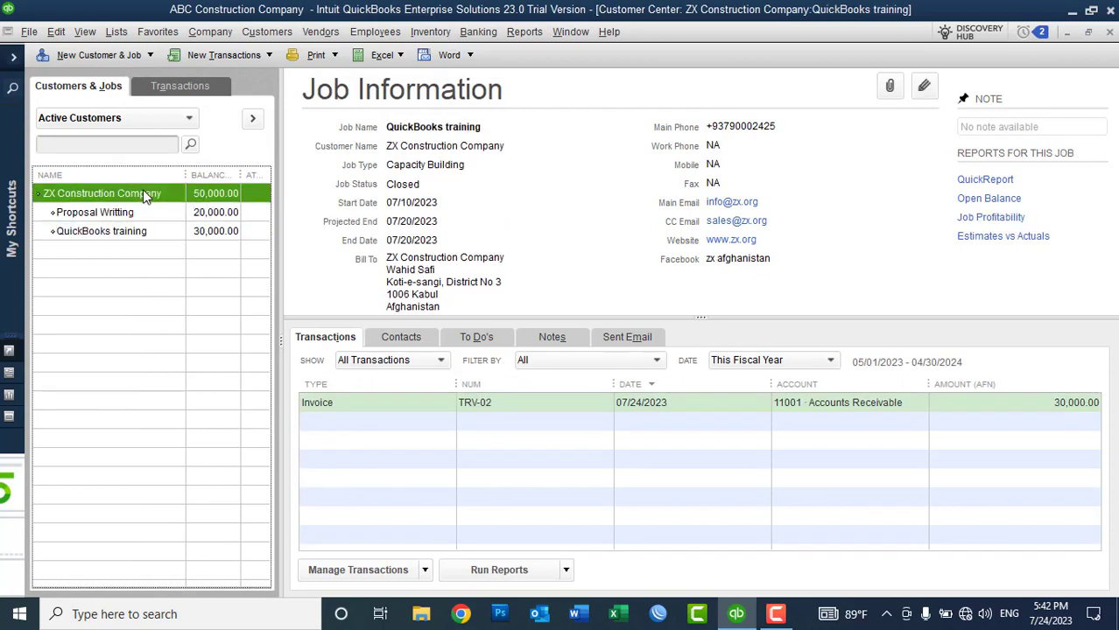
pyautogui.click(221, 90)
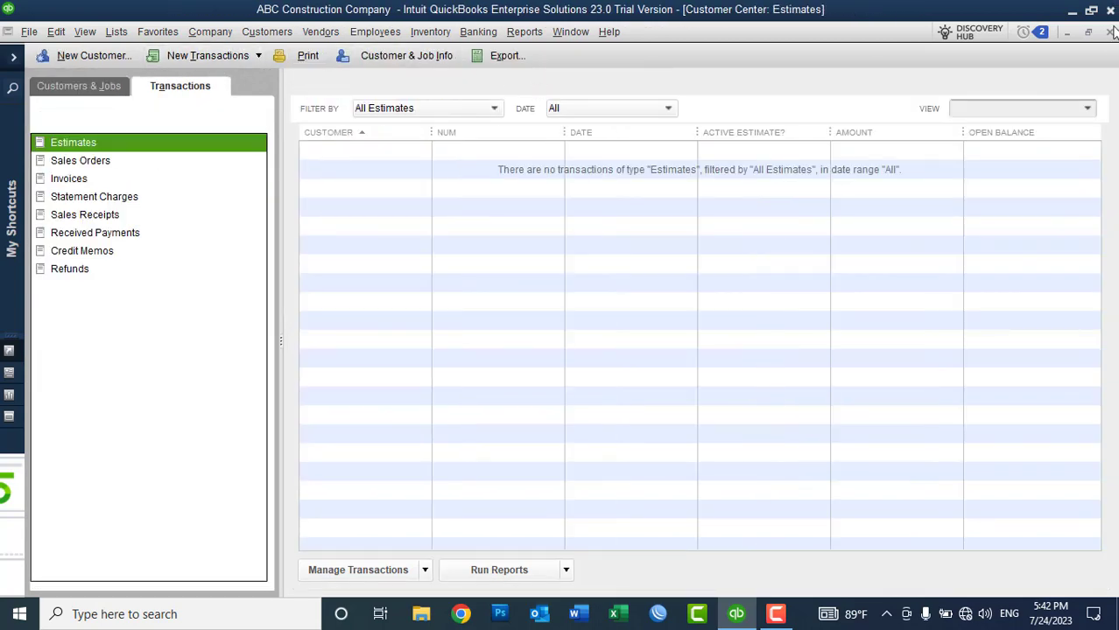
# Step: Reopen the Customer Center, switch between Transactions and Customers & Jobs, and show New Transactions
pyautogui.click(1109, 32)
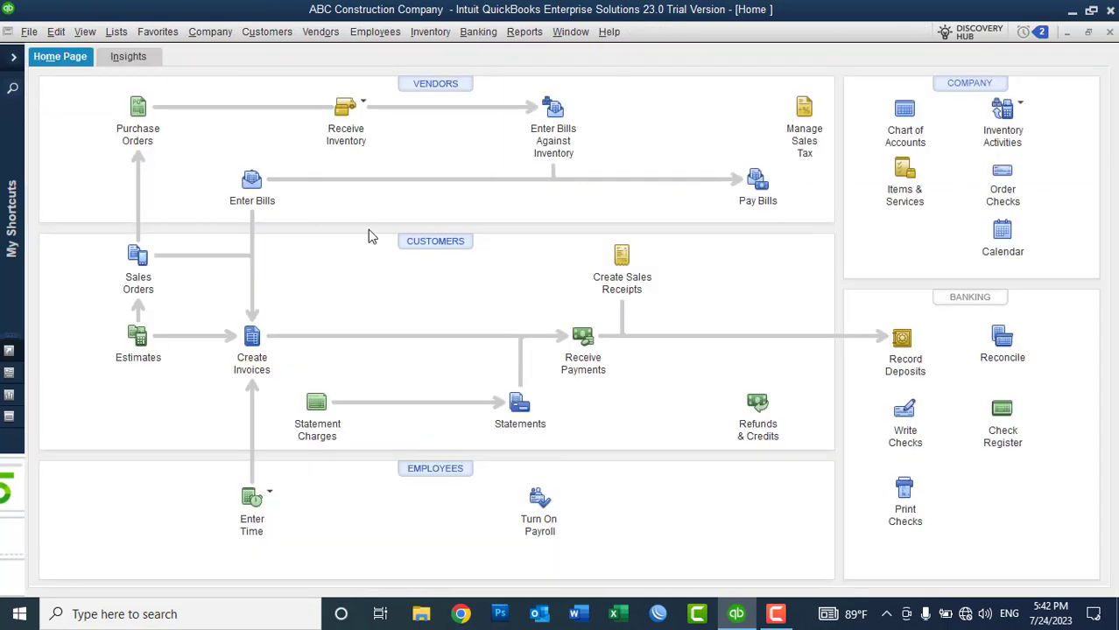
pyautogui.click(426, 245)
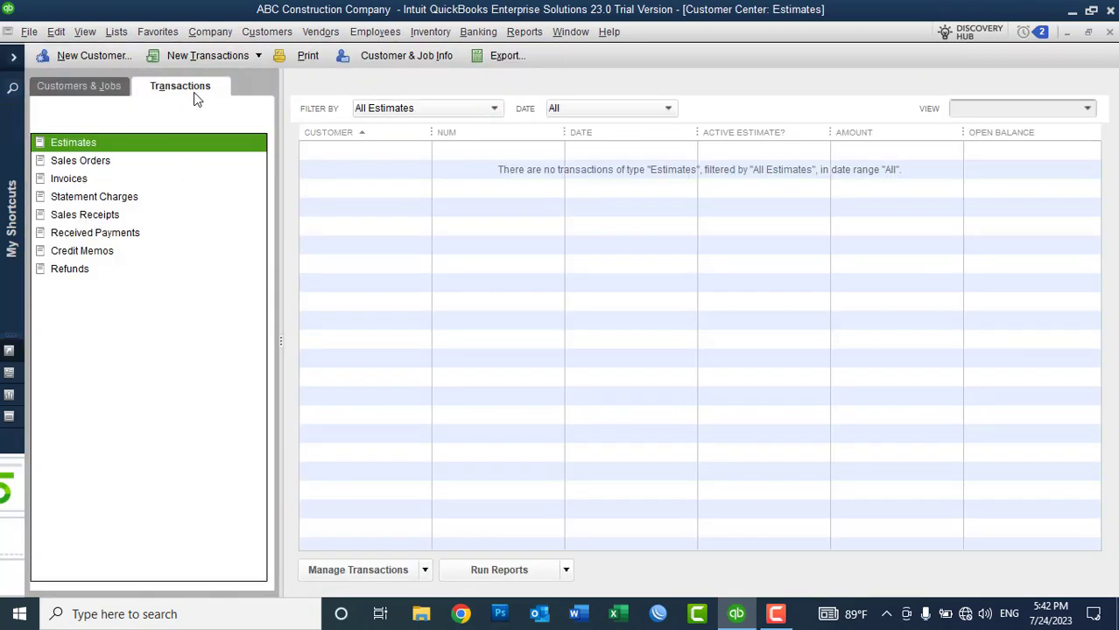
pyautogui.click(83, 89)
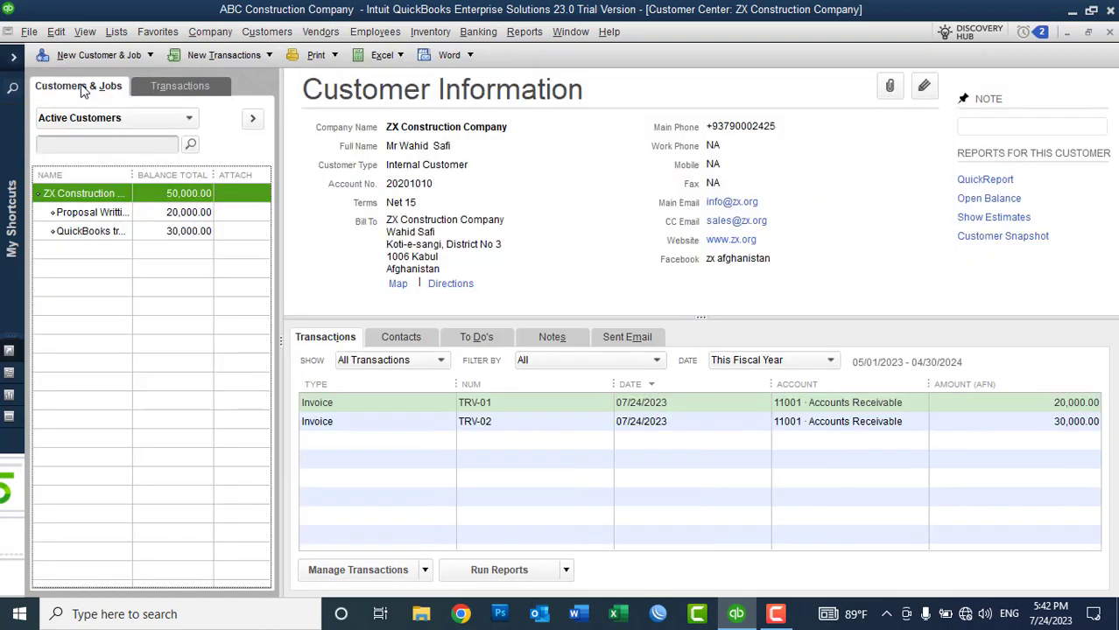
pyautogui.click(158, 88)
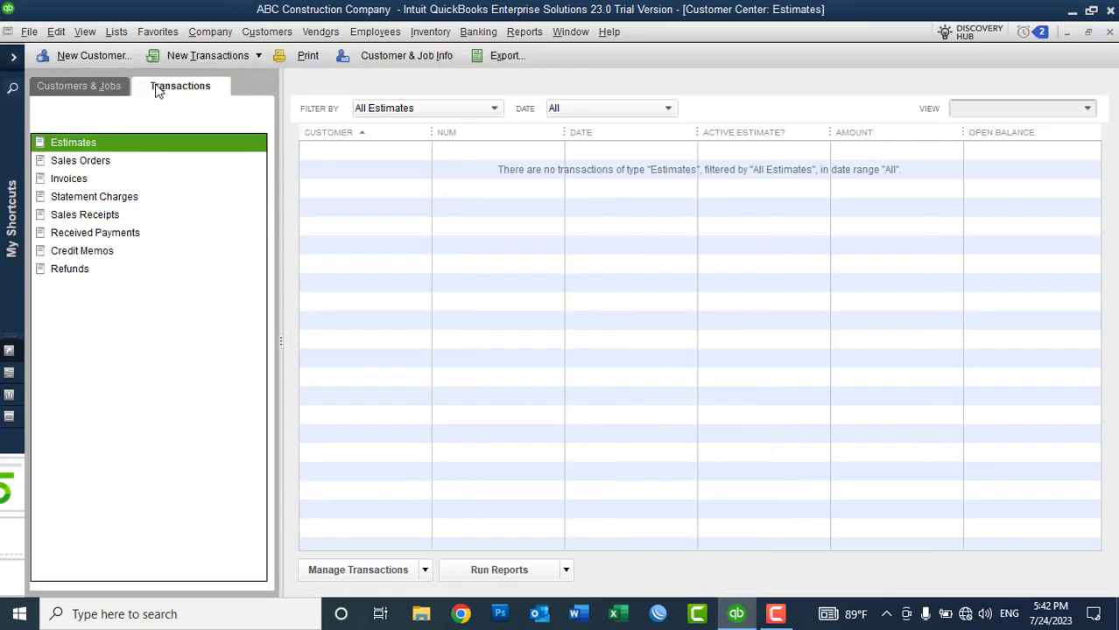
pyautogui.click(95, 88)
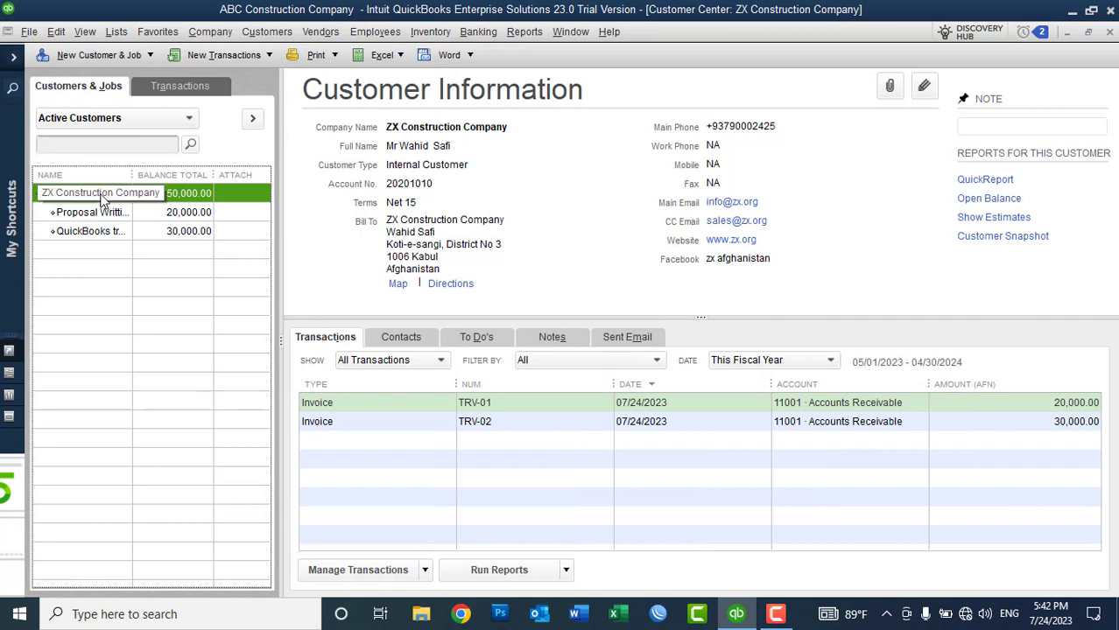
pyautogui.click(221, 55)
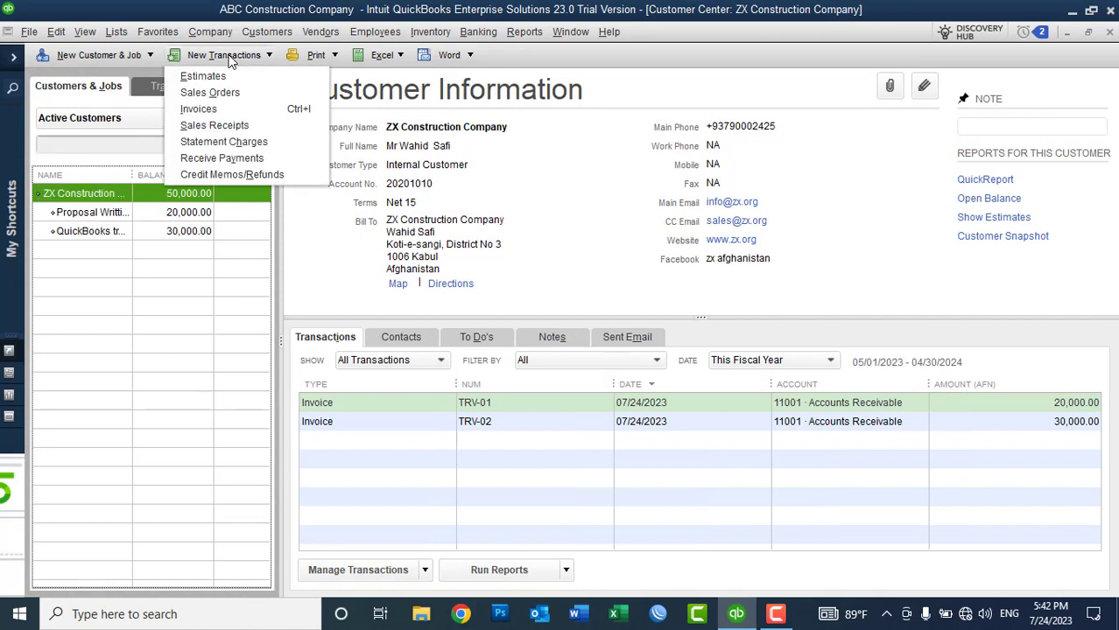
# Step: Start a ZX Construction Company payment, tick invoice TRV-02 and enter 10000 as its payment
pyautogui.click(234, 160)
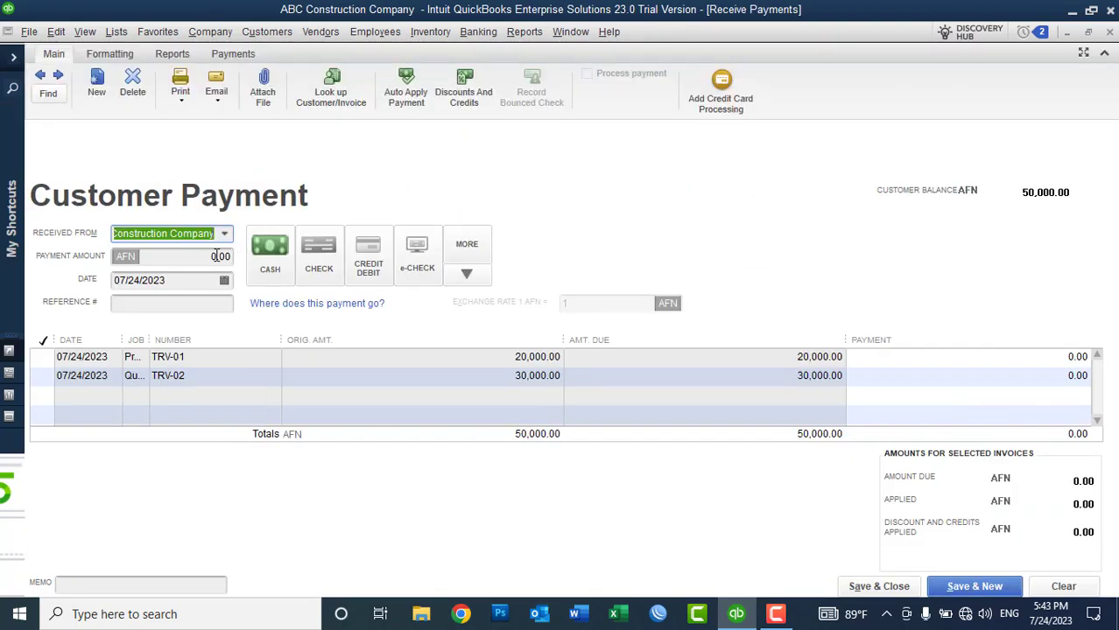
pyautogui.click(225, 235)
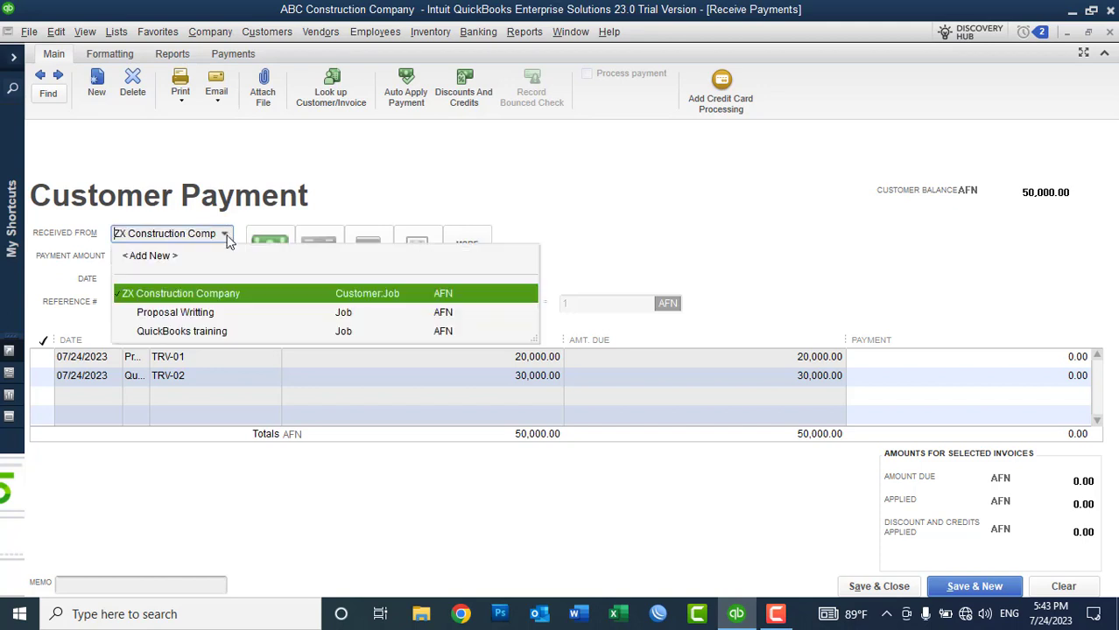
pyautogui.click(223, 237)
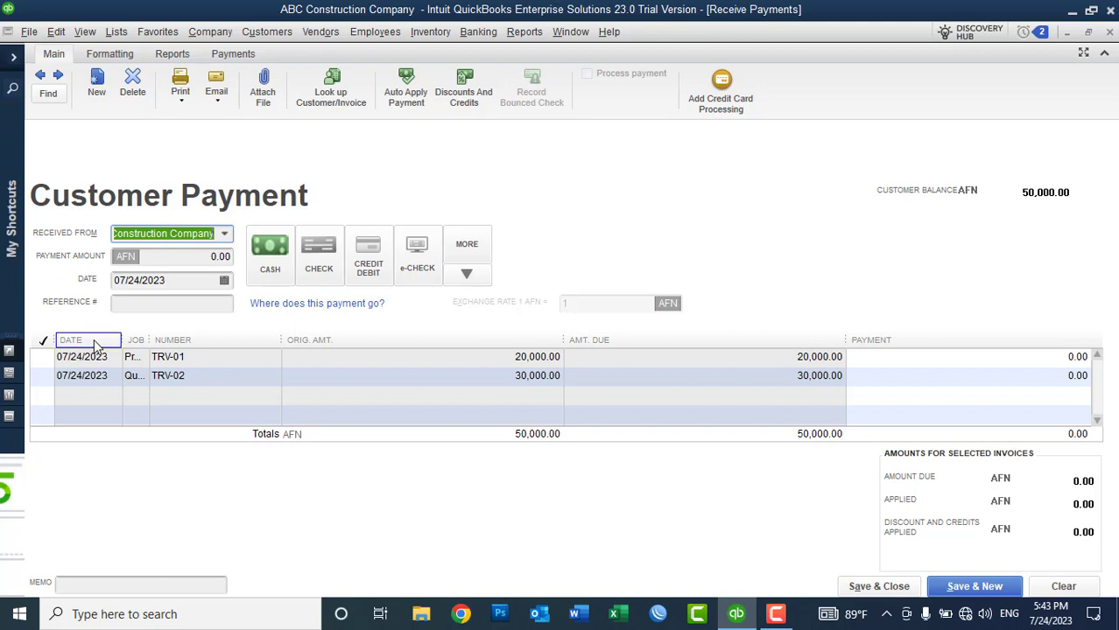
pyautogui.moveTo(151, 342); pyautogui.dragTo(247, 350)
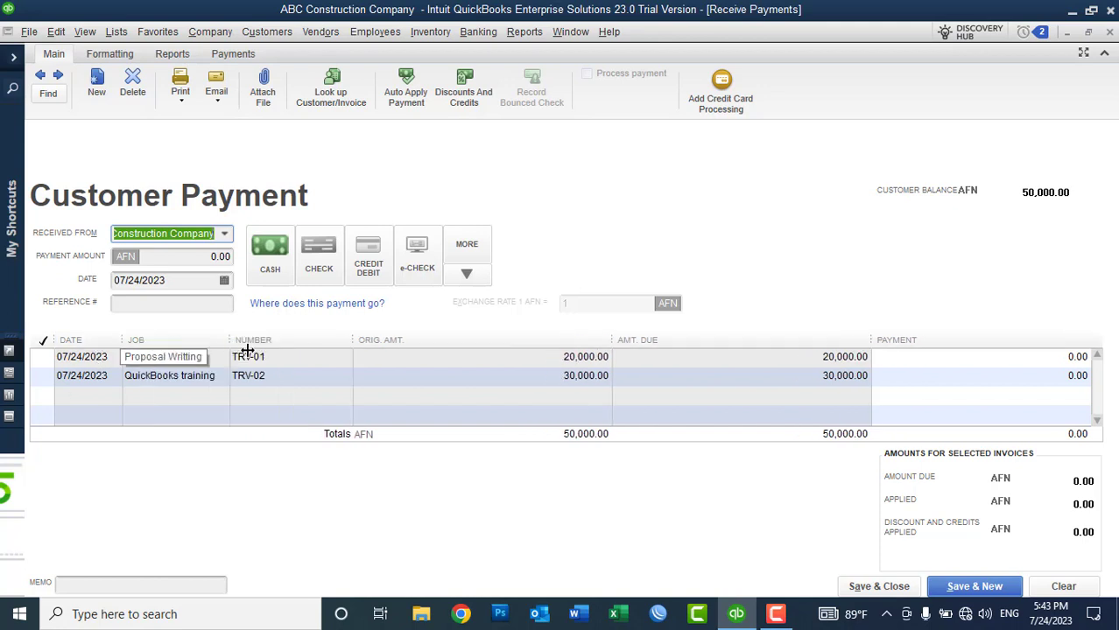
pyautogui.click(44, 376)
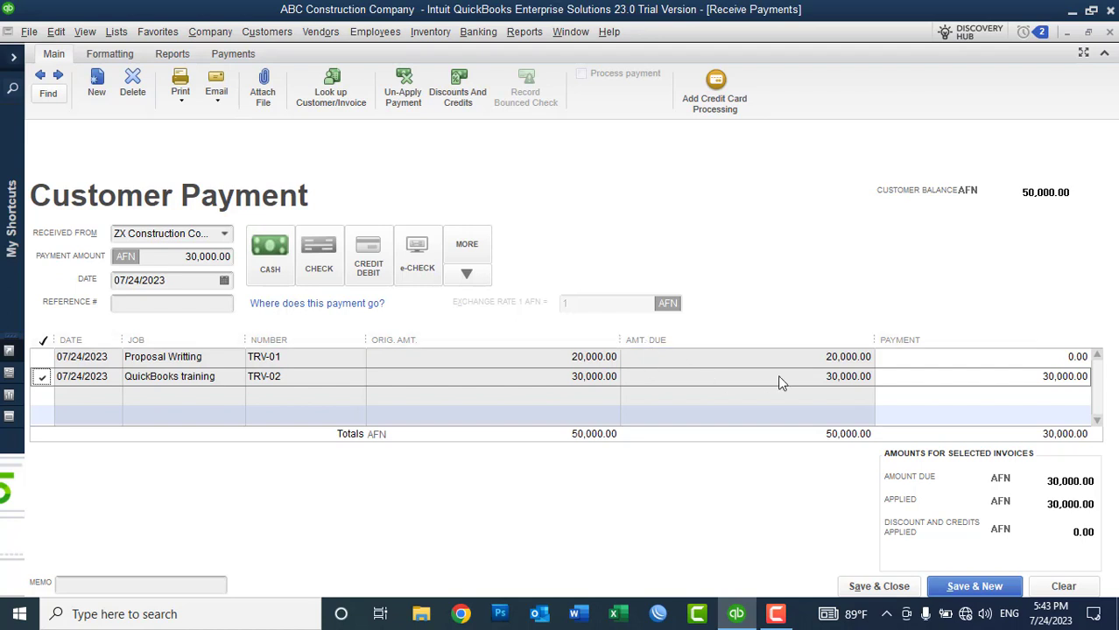
pyautogui.click(1036, 378)
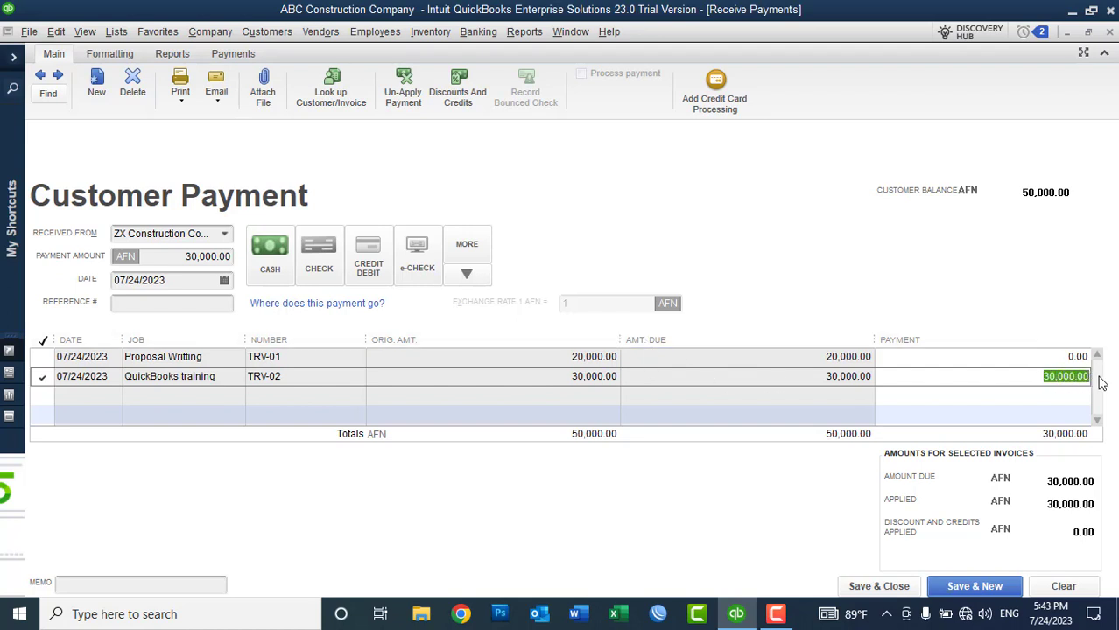
pyautogui.write('10000')
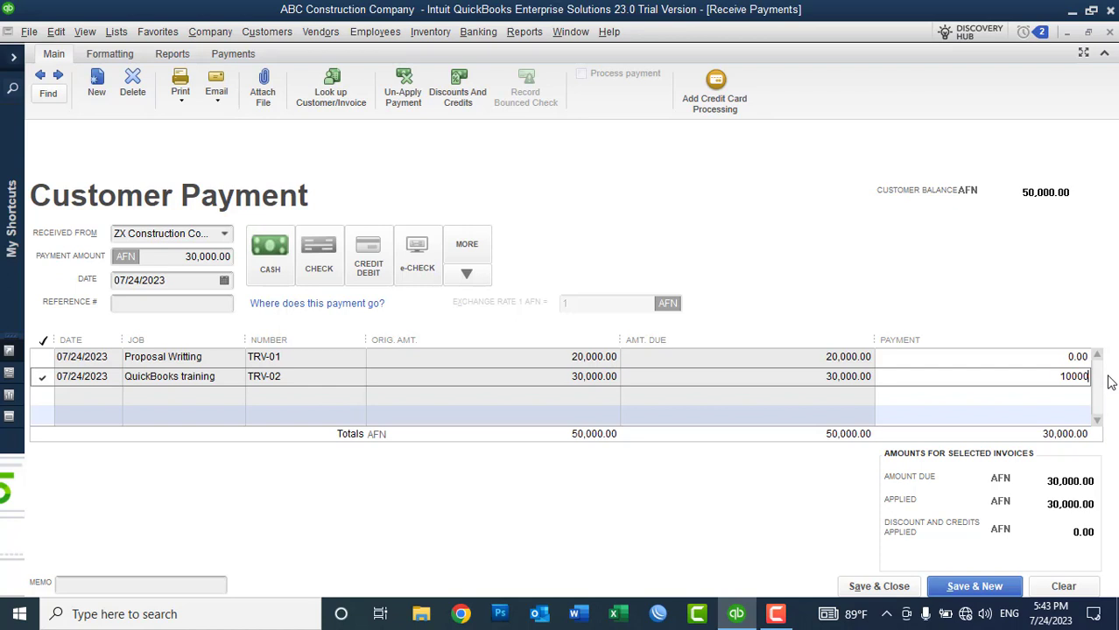
# Step: Record 10,000 in cash on TRV-02, leaving the rest as an underpayment, and save
pyautogui.press('Tab')
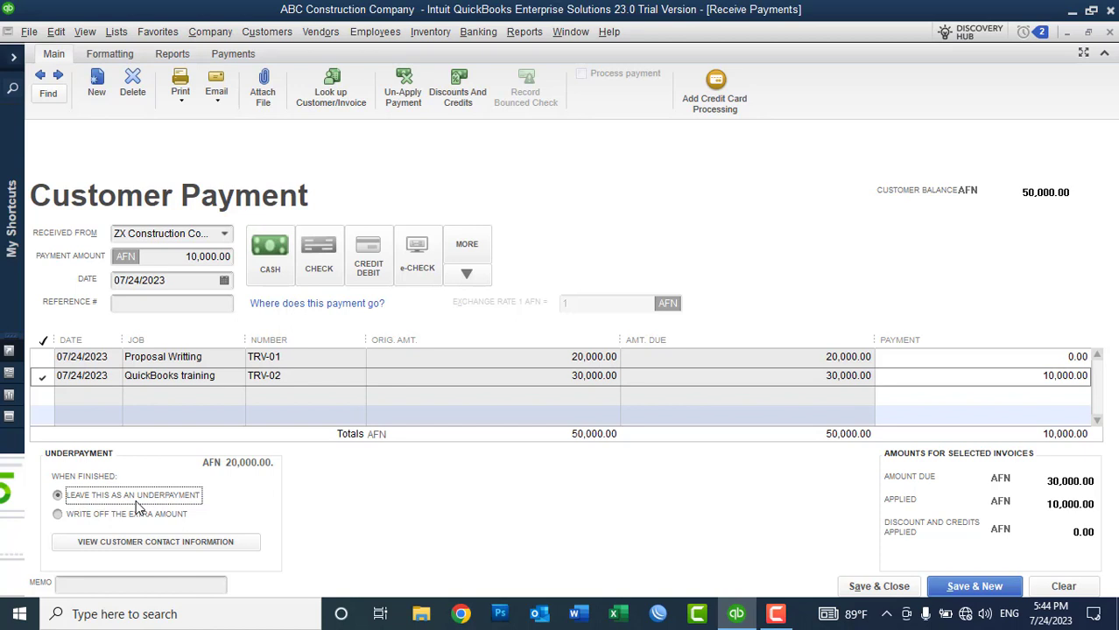
pyautogui.click(878, 588)
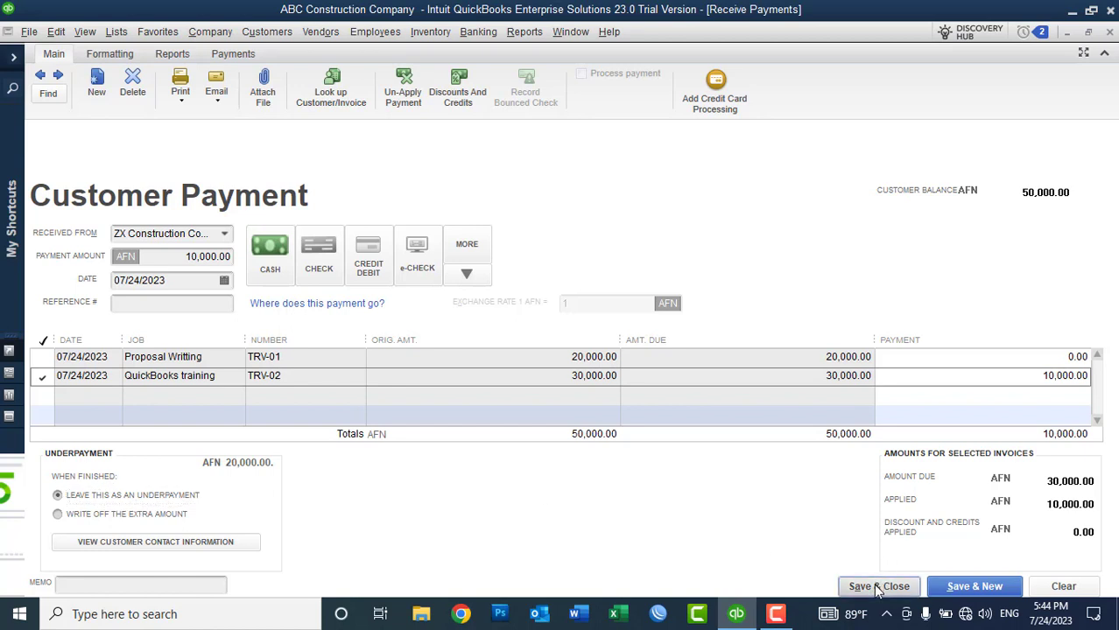
pyautogui.click(267, 254)
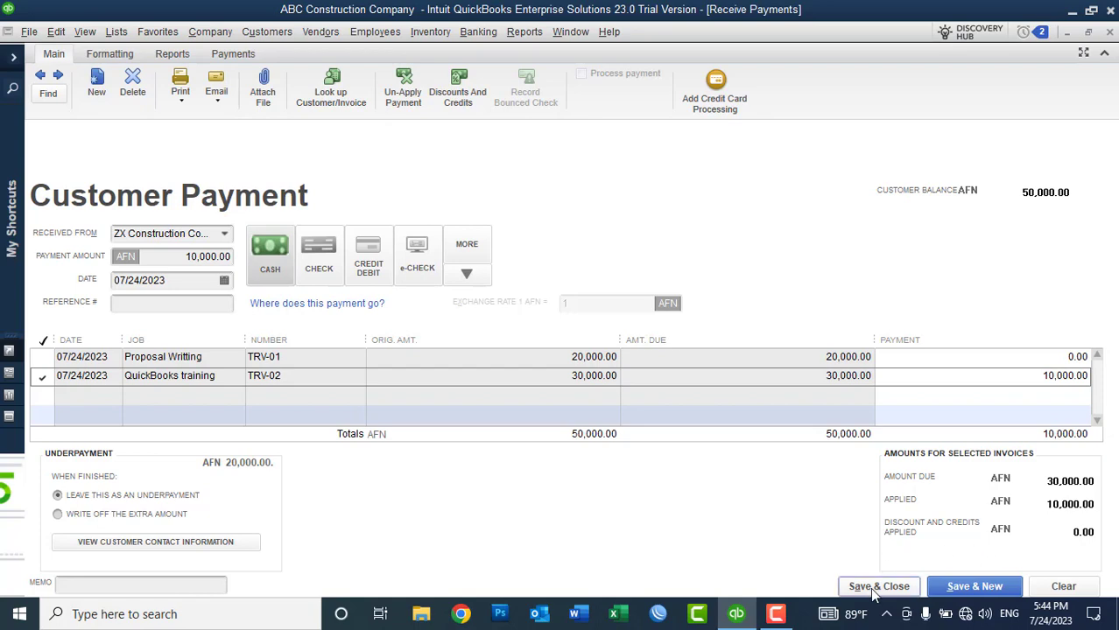
pyautogui.click(874, 588)
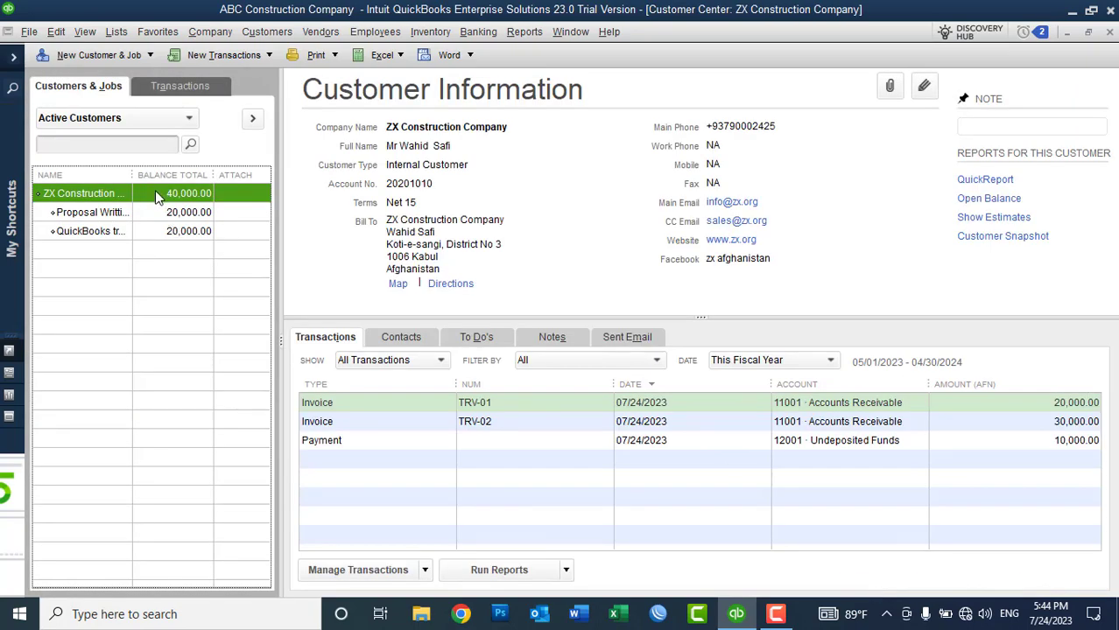
# Step: Widen the names column and compare the Proposal Writting and QuickBooks training jobs' balances
pyautogui.click(112, 234)
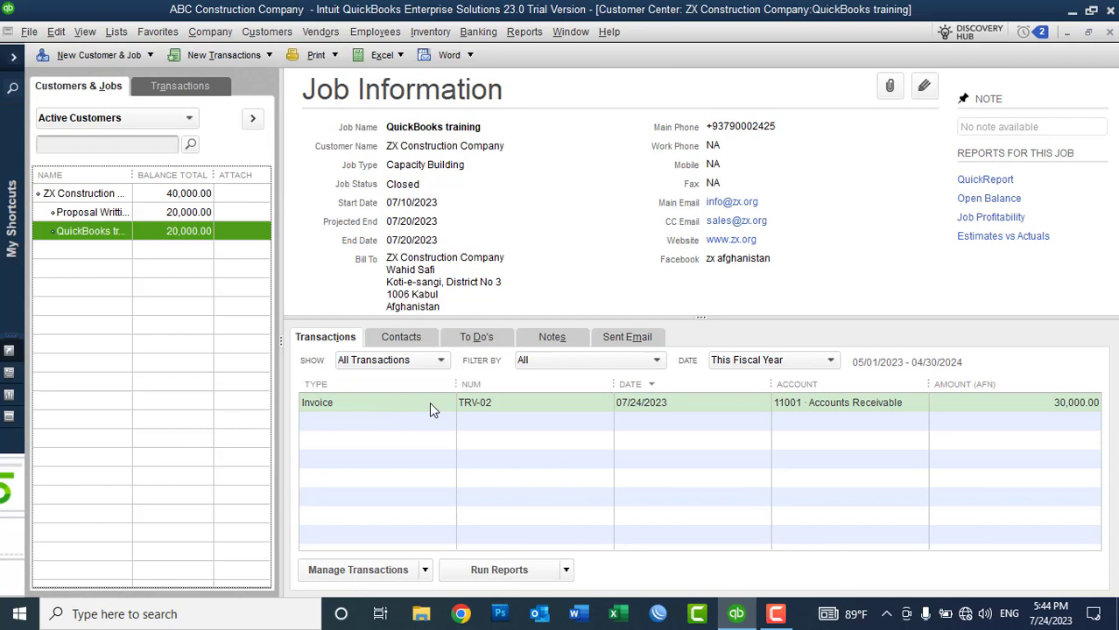
pyautogui.moveTo(132, 175); pyautogui.dragTo(167, 179)
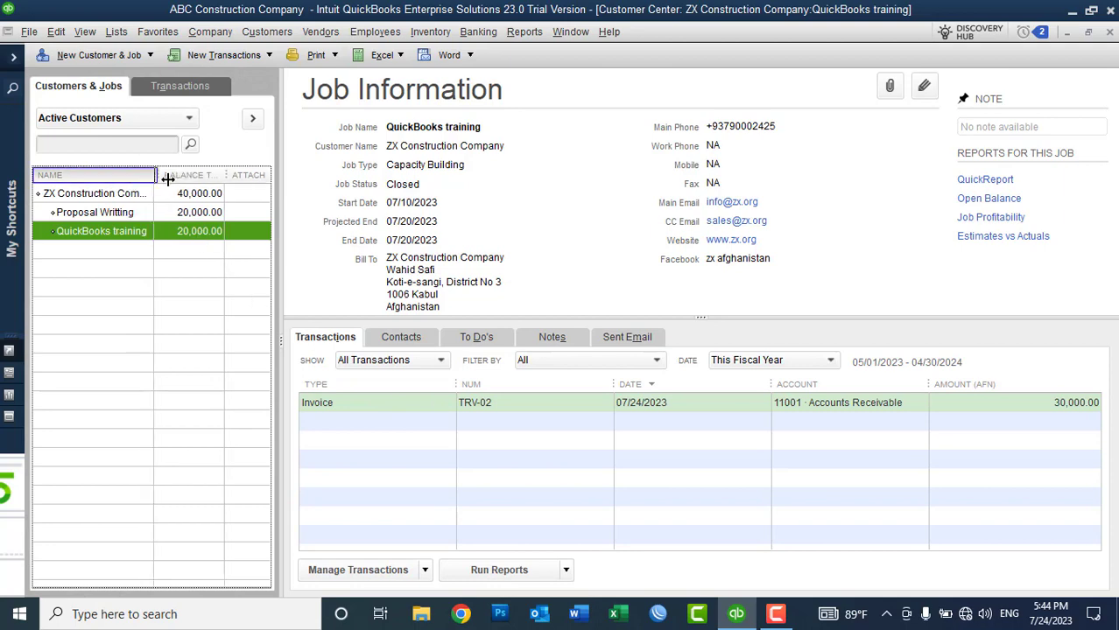
pyautogui.click(118, 212)
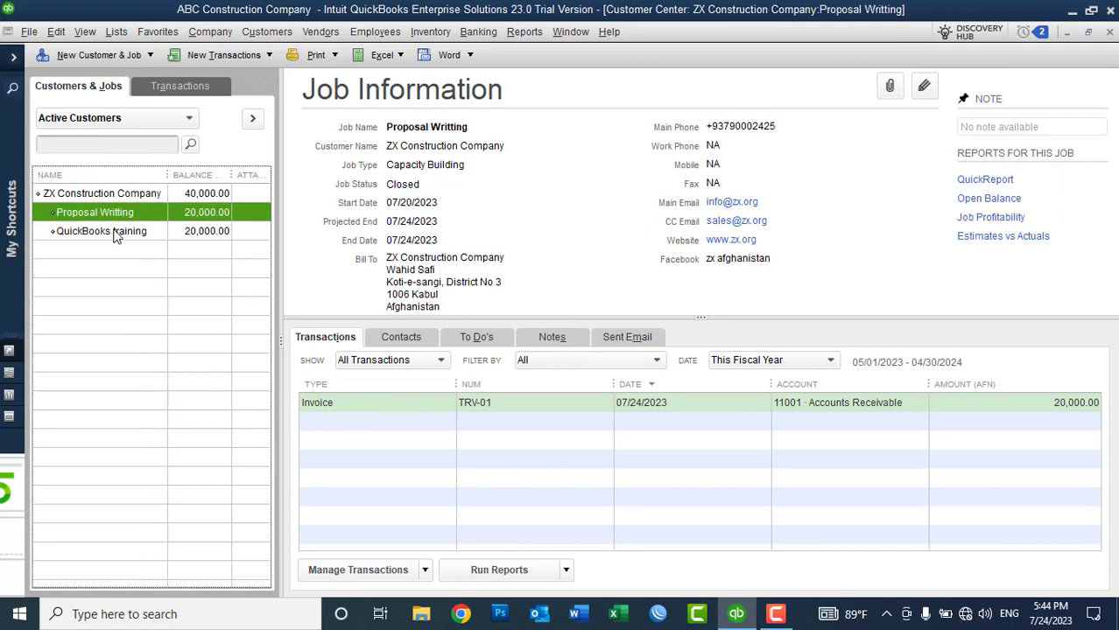
pyautogui.click(116, 234)
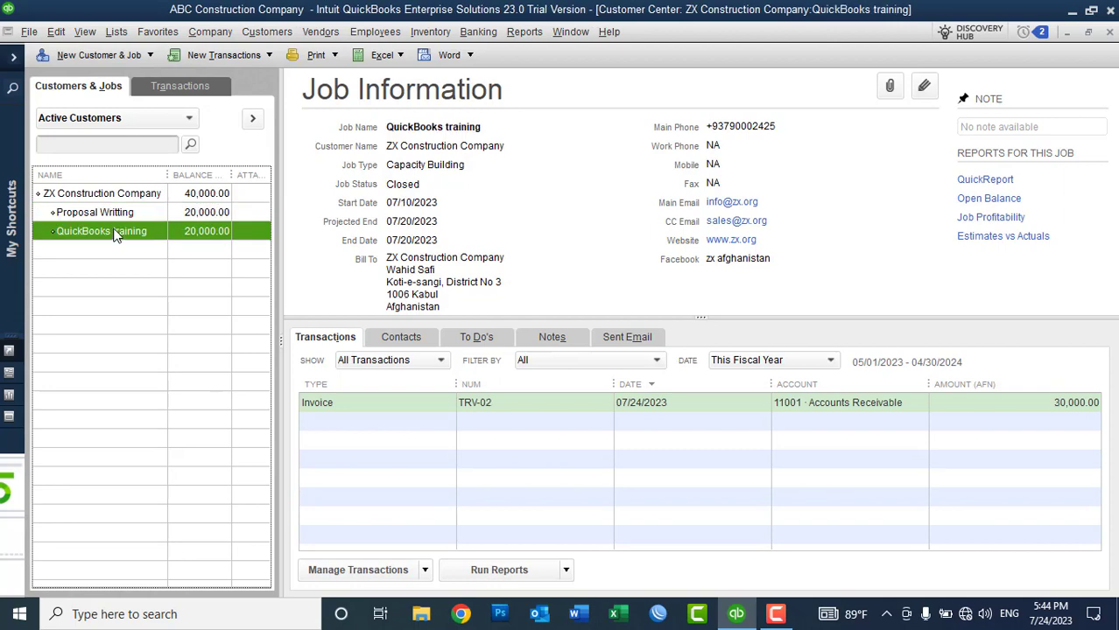
# Step: Run and close the standard Balance Sheet, then browse the Jobs, Time & Mileage reports
pyautogui.click(524, 33)
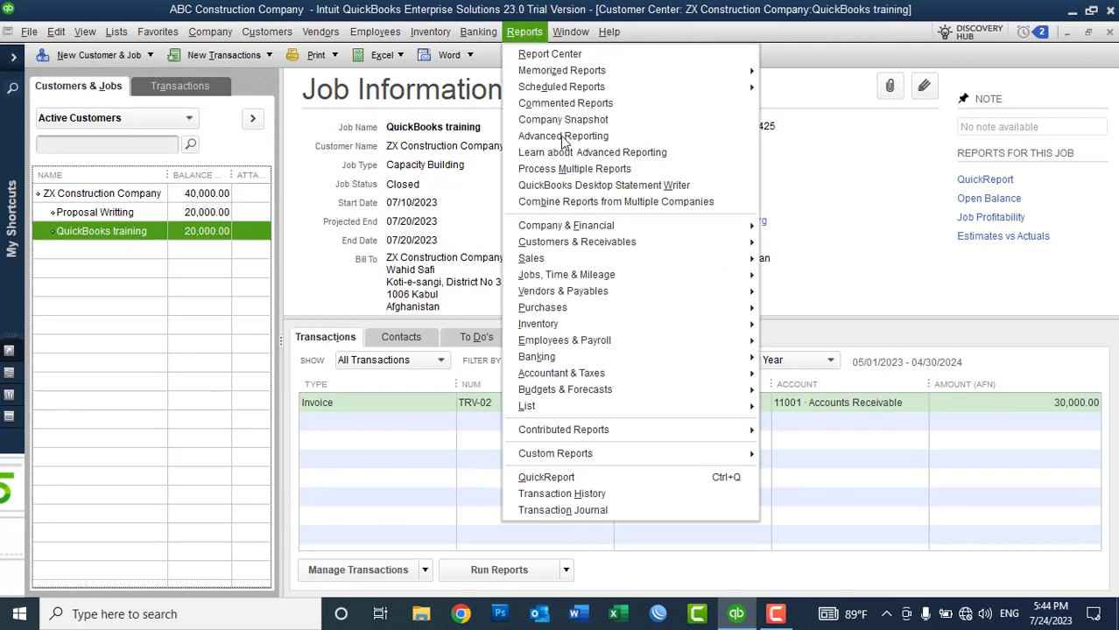
pyautogui.moveTo(580, 229)
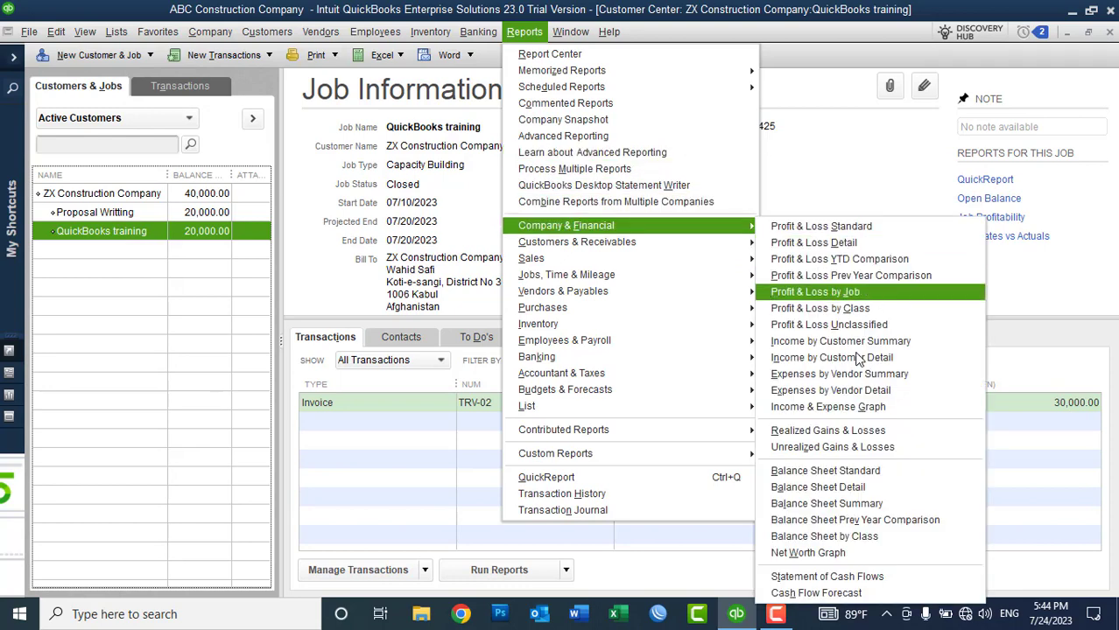
pyautogui.click(835, 474)
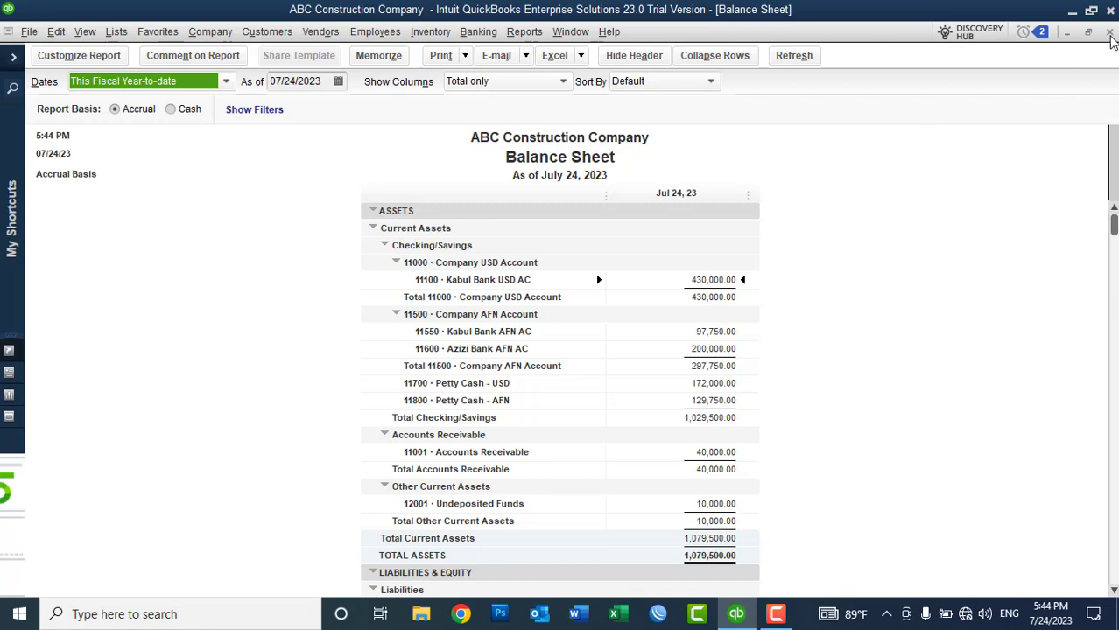
pyautogui.click(1109, 33)
pyautogui.click(525, 32)
pyautogui.moveTo(586, 262)
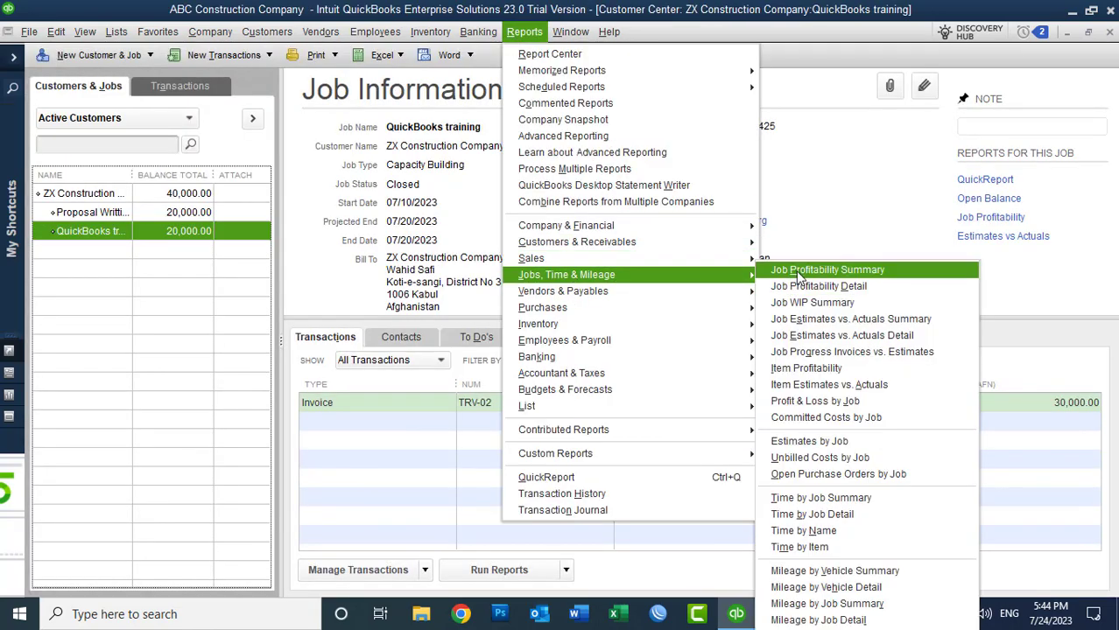
# Step: Review the Job Profitability Summary (50,000.00 revenue), then show Proposal Writting's TRV-01 details
pyautogui.click(799, 272)
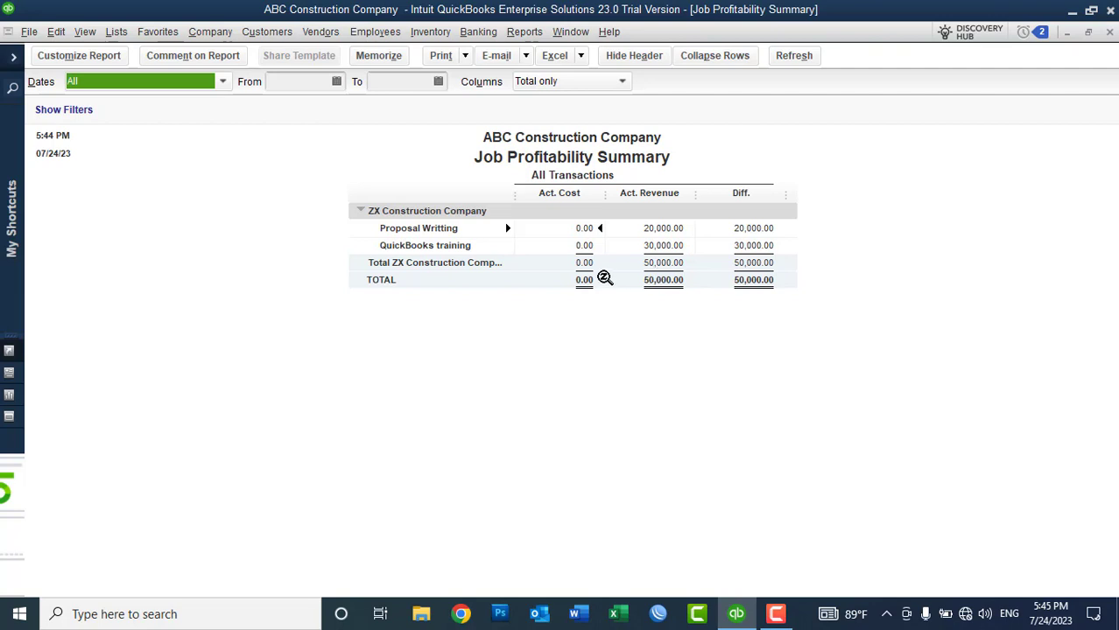
pyautogui.click(1109, 32)
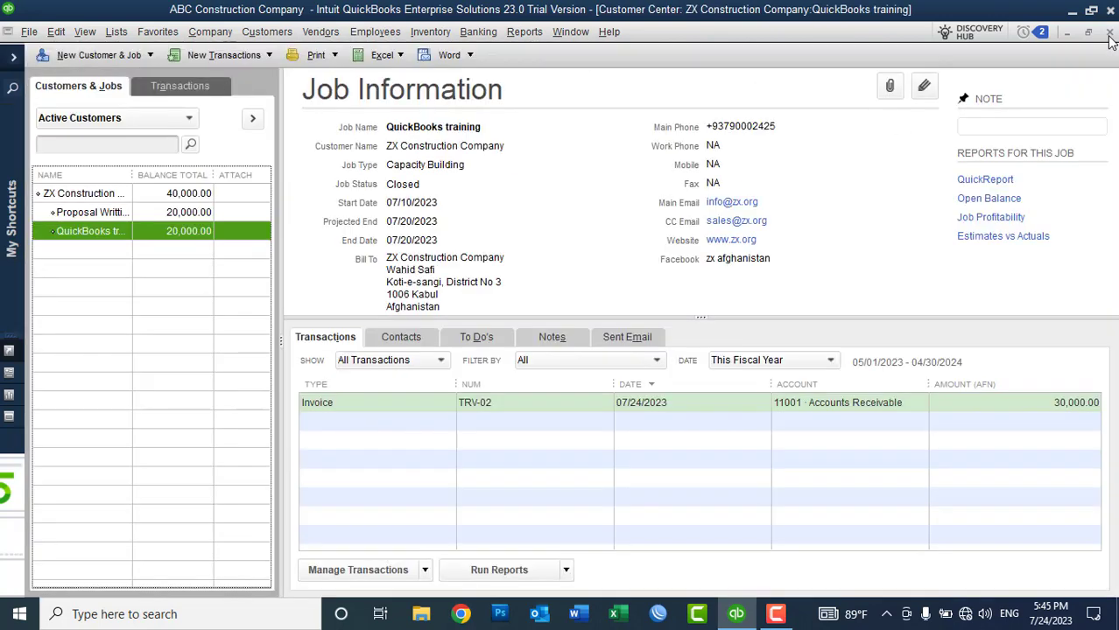
pyautogui.click(150, 218)
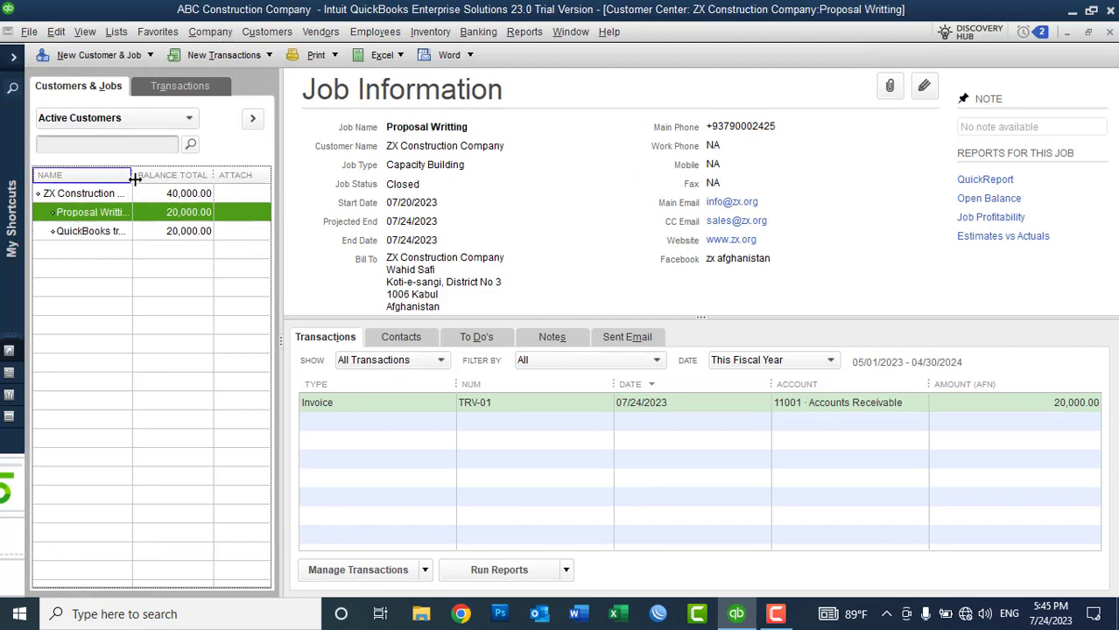
pyautogui.moveTo(132, 181); pyautogui.dragTo(159, 186)
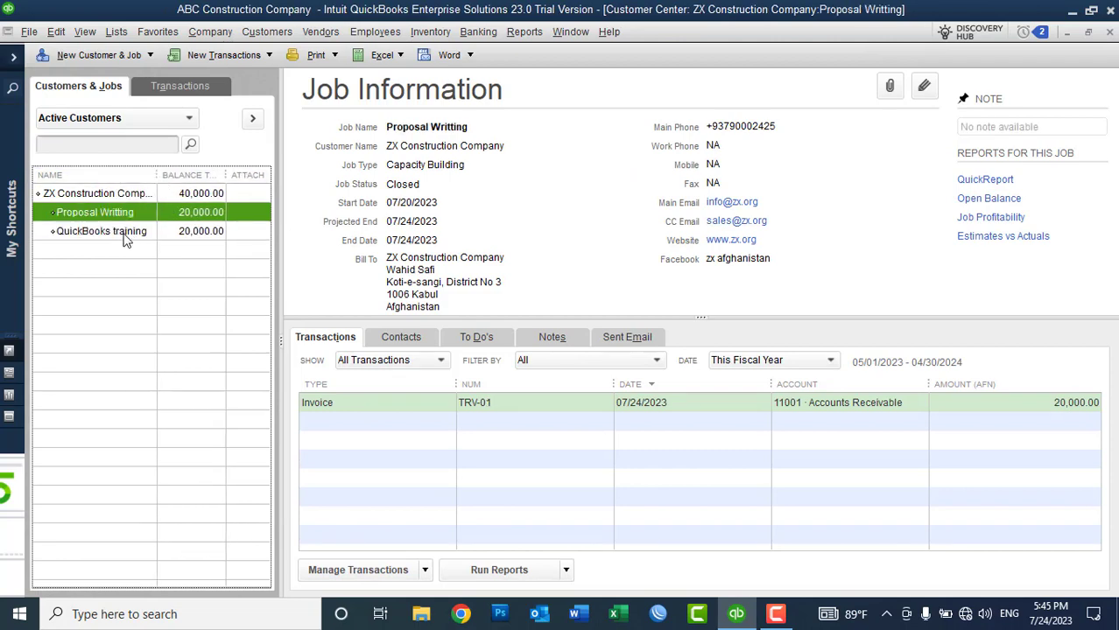
# Step: Start a new Receive Payments form for ZX Construction Company
pyautogui.click(235, 57)
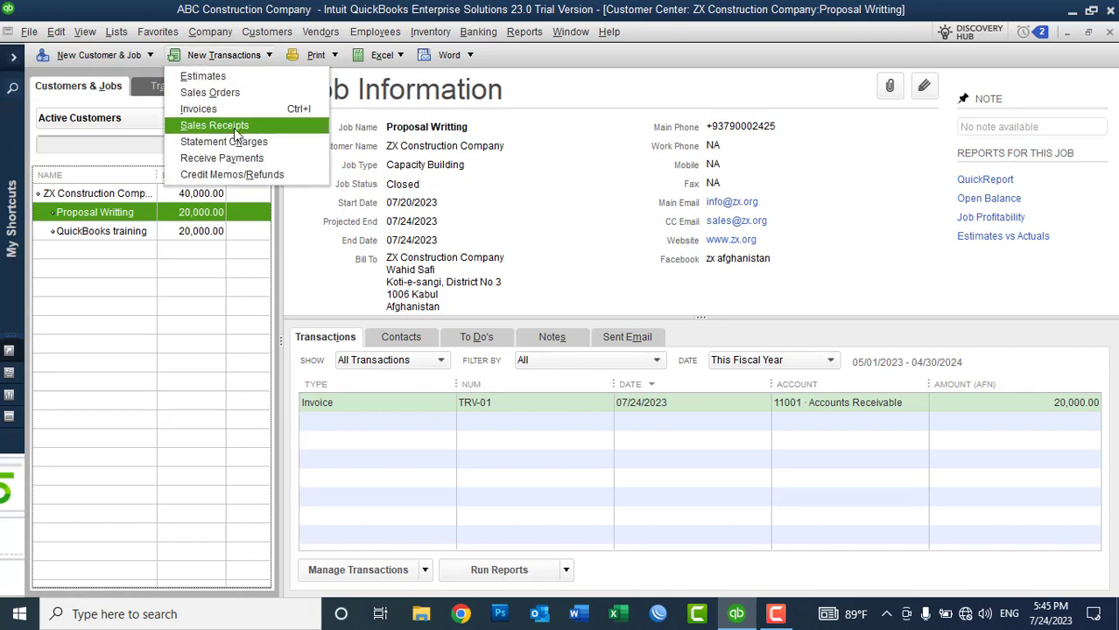
pyautogui.click(222, 158)
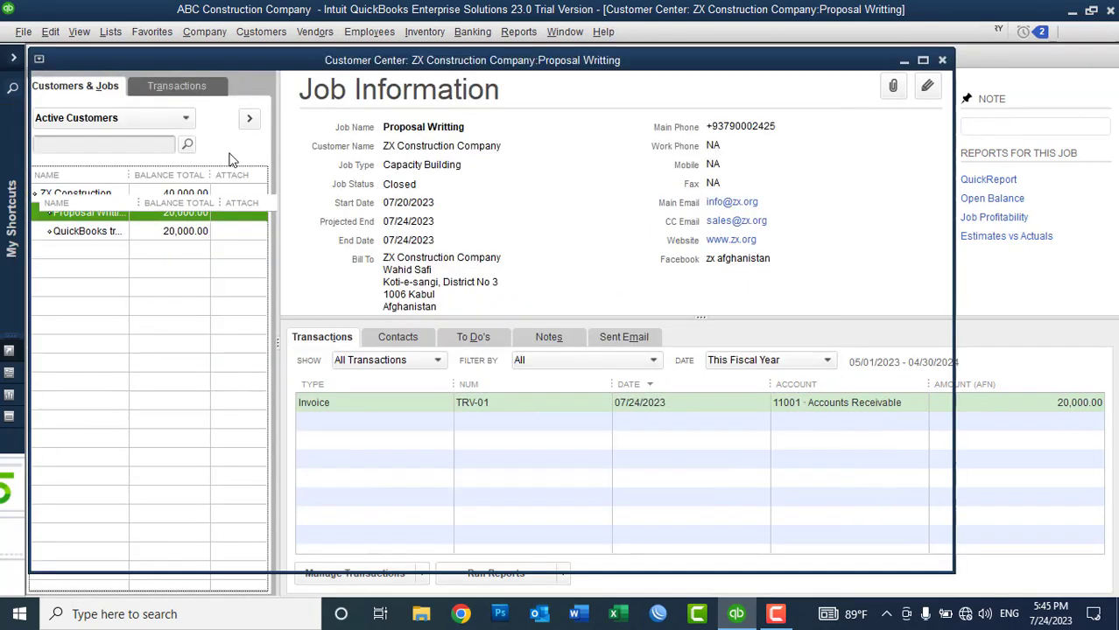
pyautogui.click(225, 235)
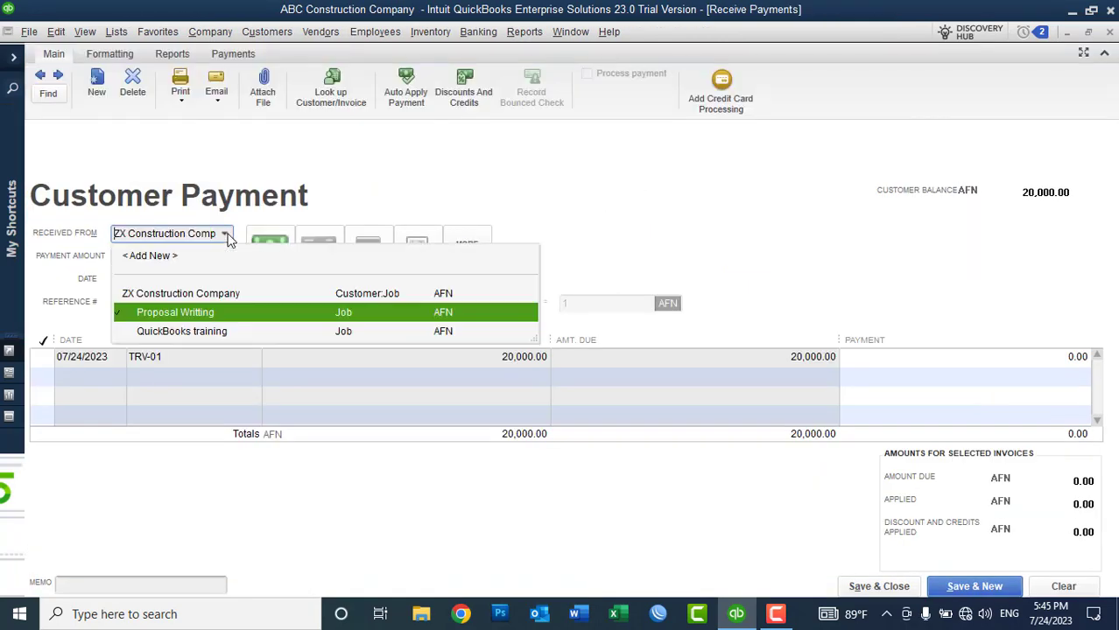
pyautogui.click(154, 295)
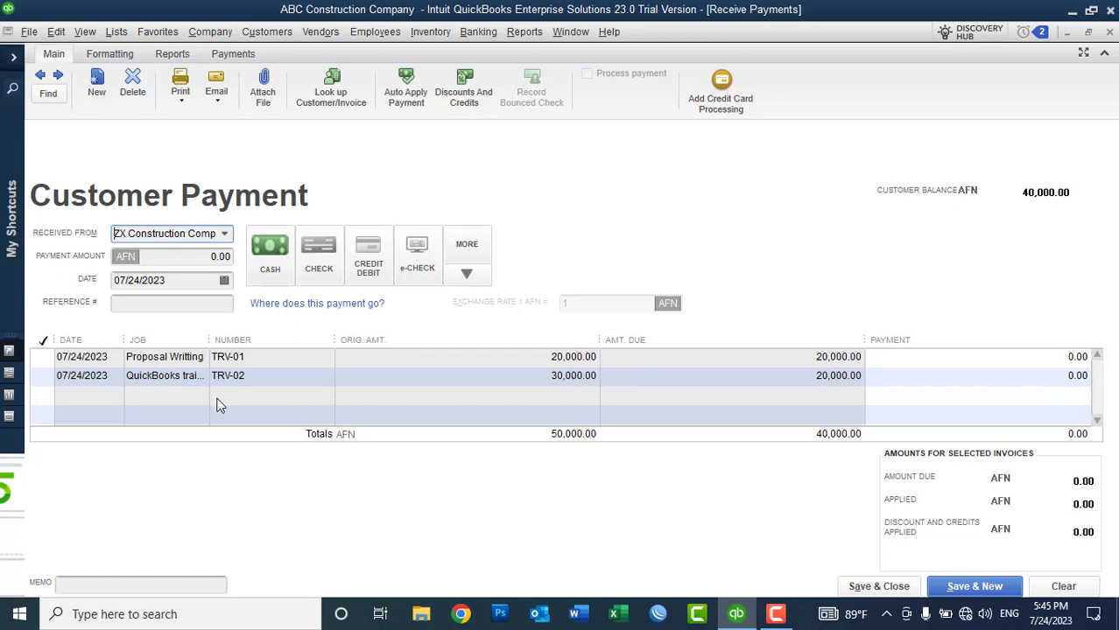
# Step: Apply 20,000.00 to invoice TRV-01 with reference TRV-01, paid in cash
pyautogui.click(41, 357)
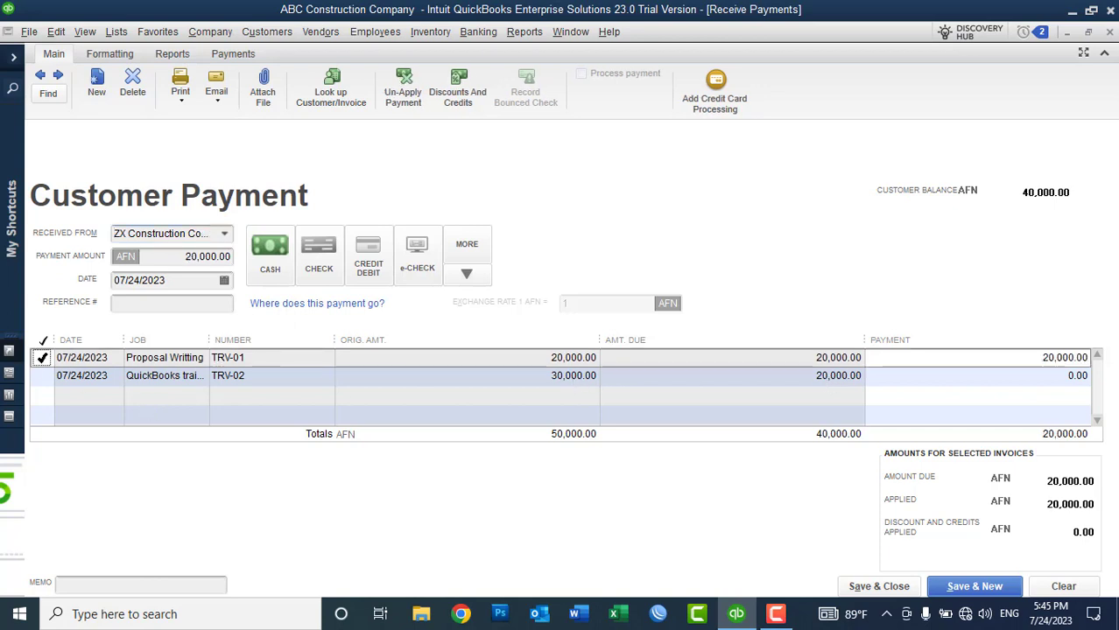
pyautogui.click(130, 304)
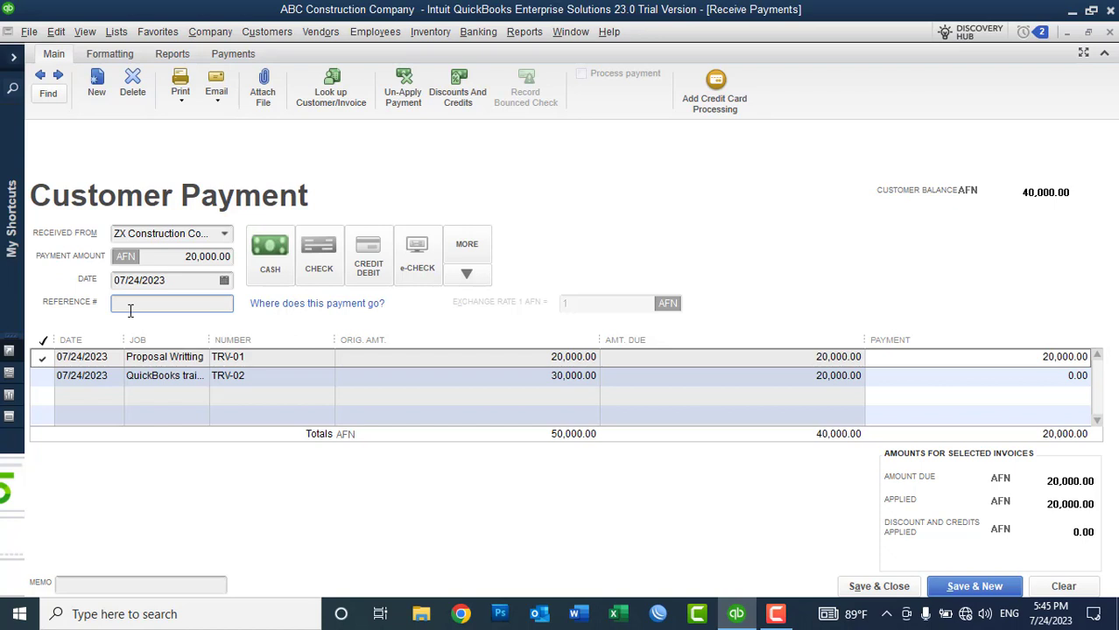
pyautogui.write('TRV-01')
pyautogui.click(1038, 357)
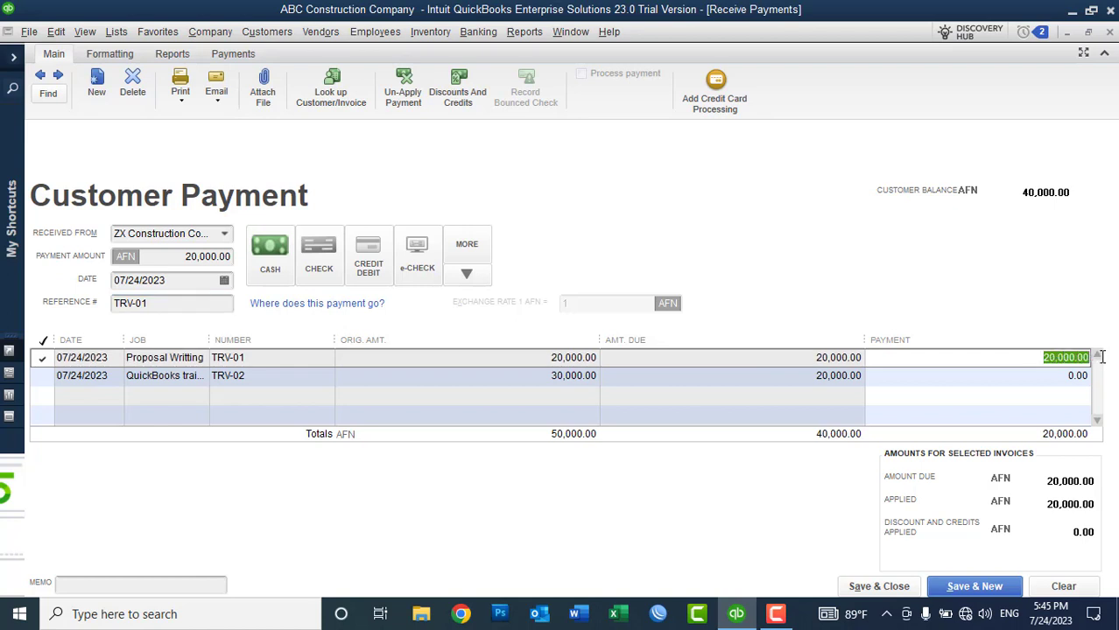
pyautogui.click(894, 592)
pyautogui.click(270, 255)
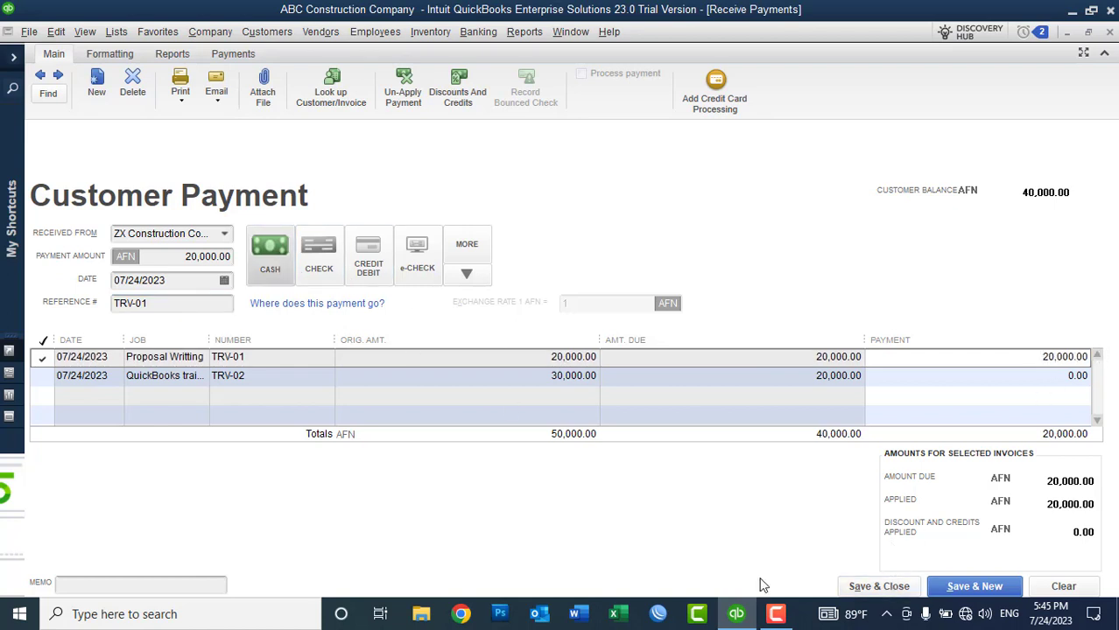
# Step: Save the TRV-01 payment, clearing Proposal Writting to 0.00, and show the New Transactions list
pyautogui.click(879, 587)
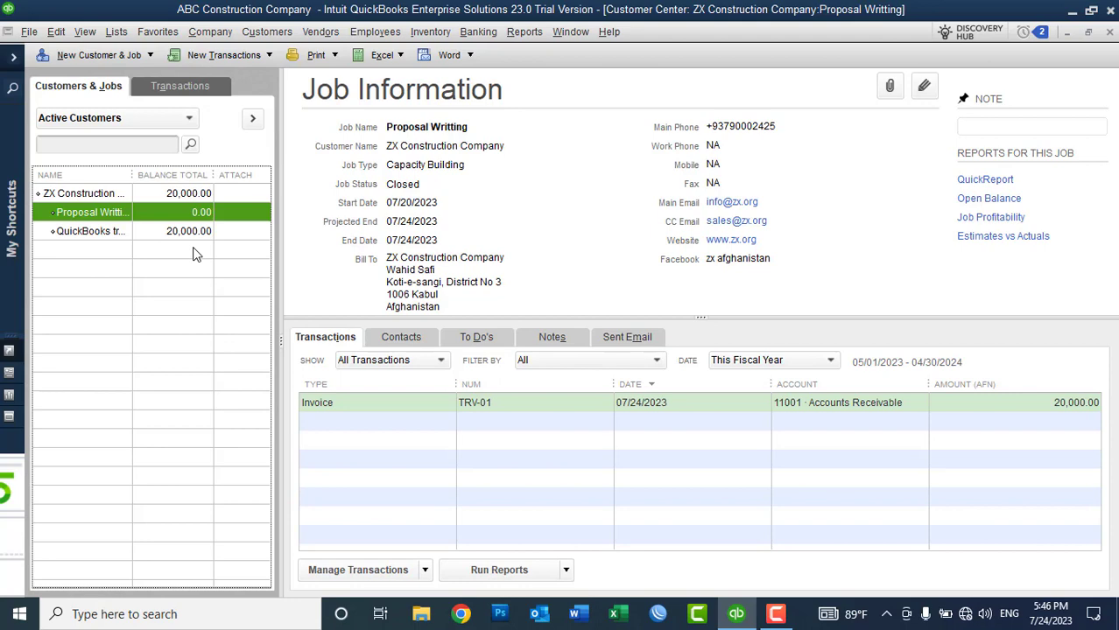
pyautogui.click(212, 58)
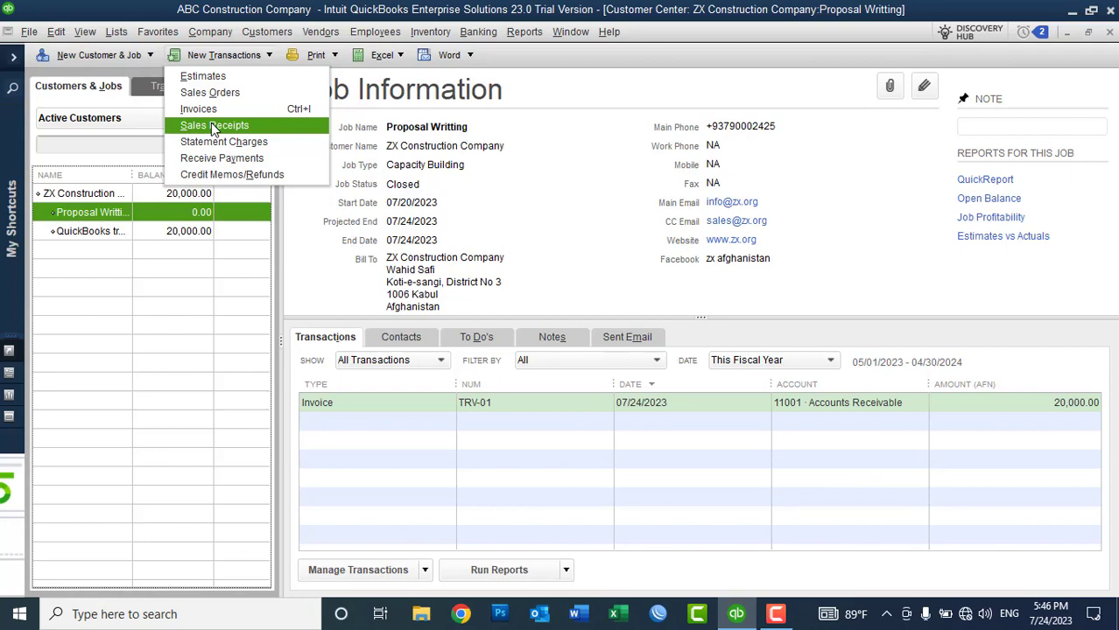
# Step: Start sales receipt 1 for ZX Construction Company with one QuickBooks training line of 30,000.00
pyautogui.click(212, 126)
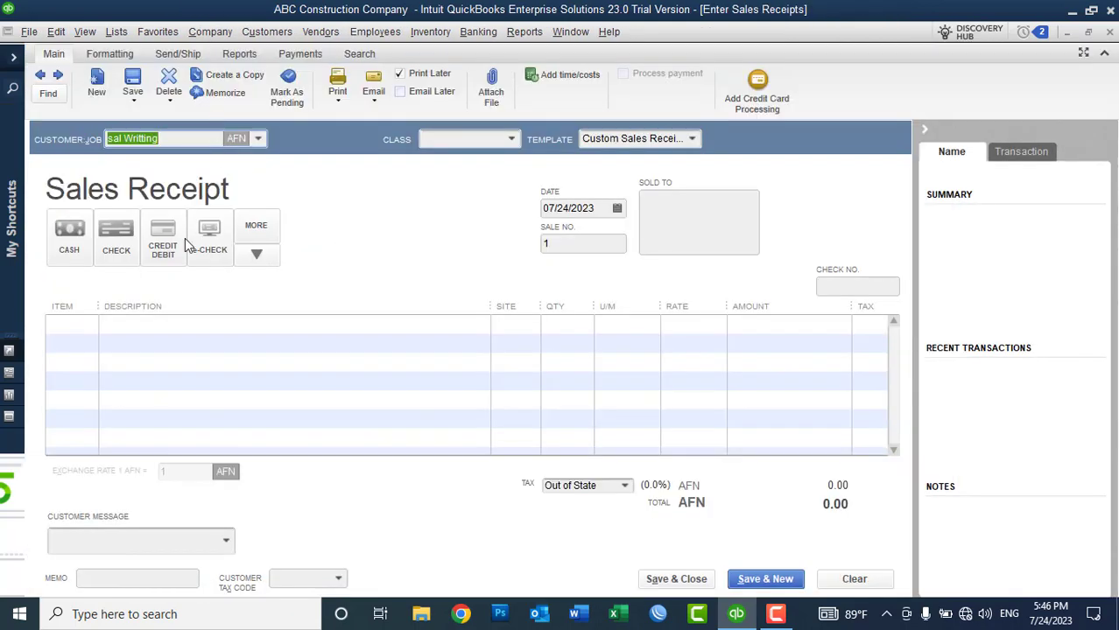
pyautogui.click(84, 323)
pyautogui.write('q')
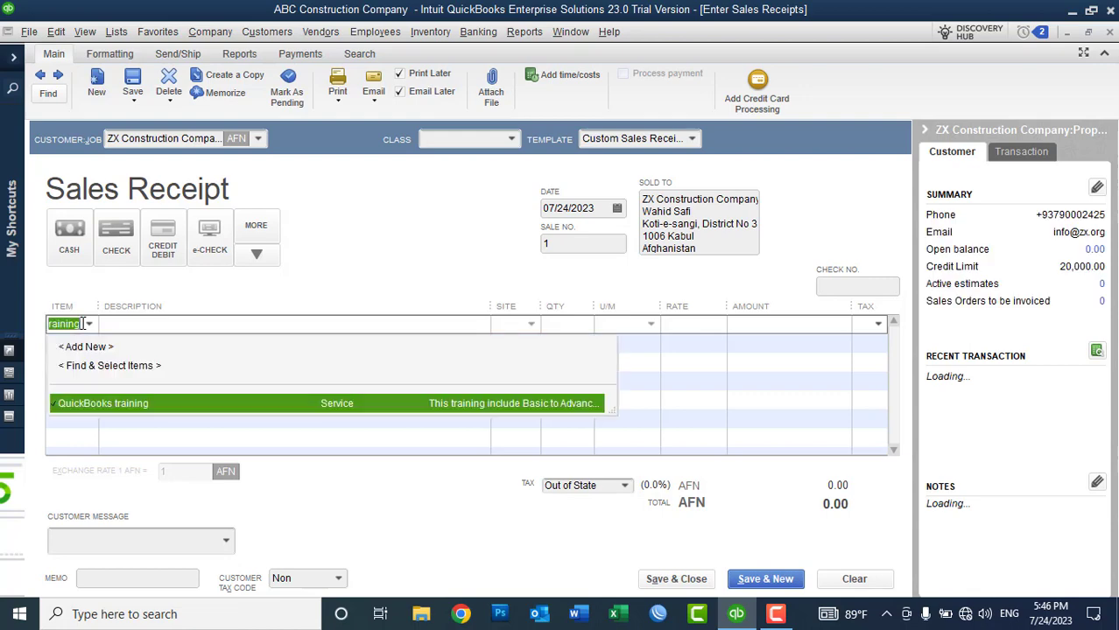
pyautogui.click(119, 403)
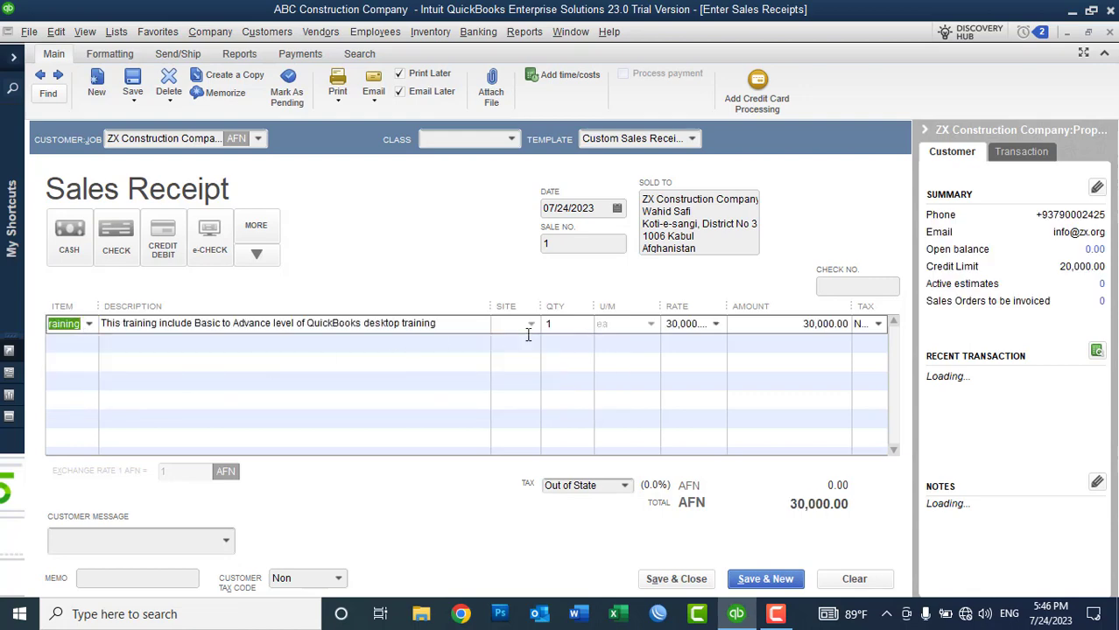
pyautogui.click(338, 100)
pyautogui.click(346, 120)
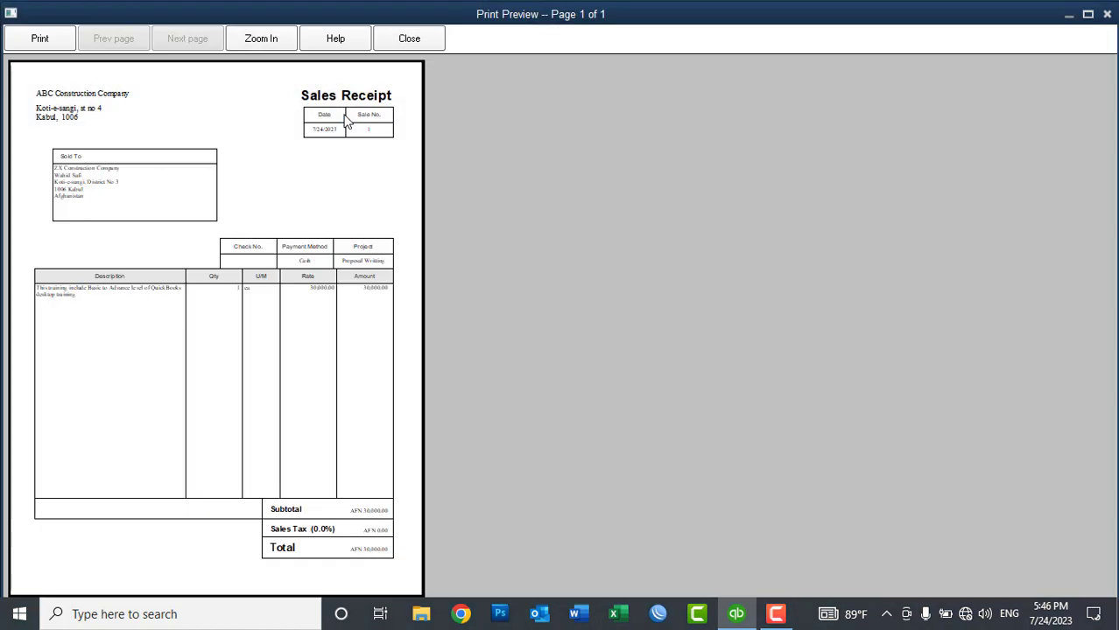
pyautogui.click(321, 91)
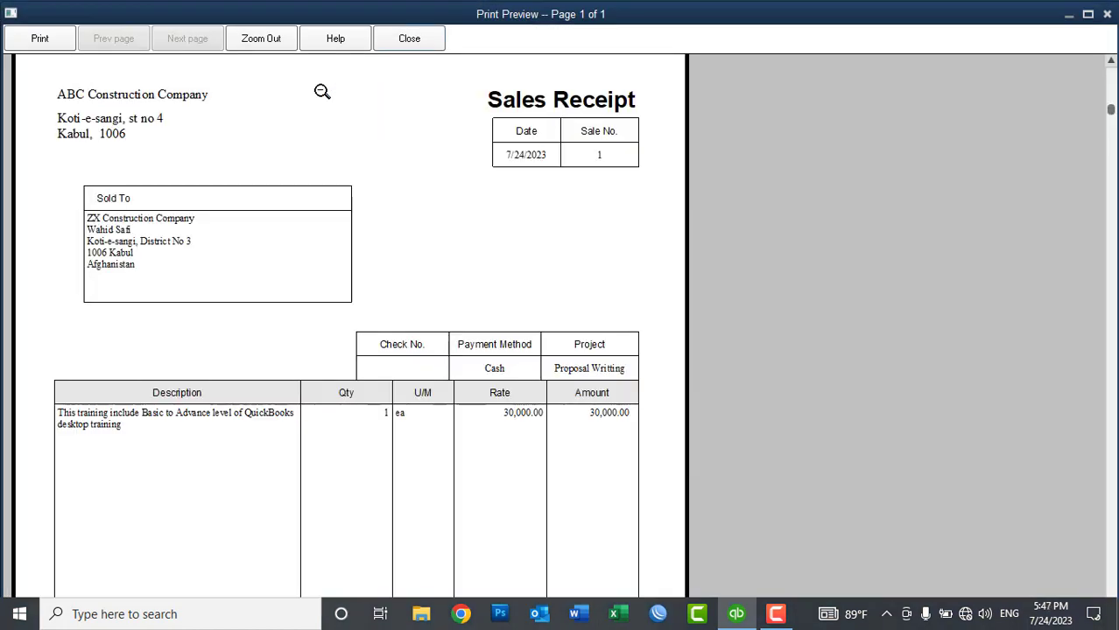
pyautogui.scroll(-1, 306, 102)
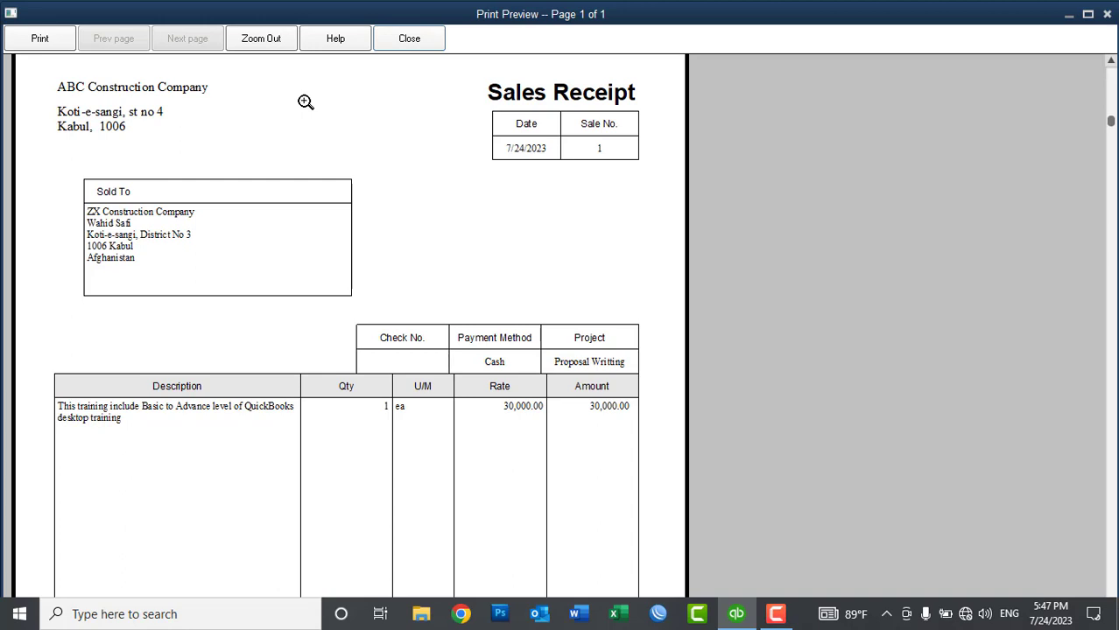
pyautogui.click(305, 102)
pyautogui.click(408, 36)
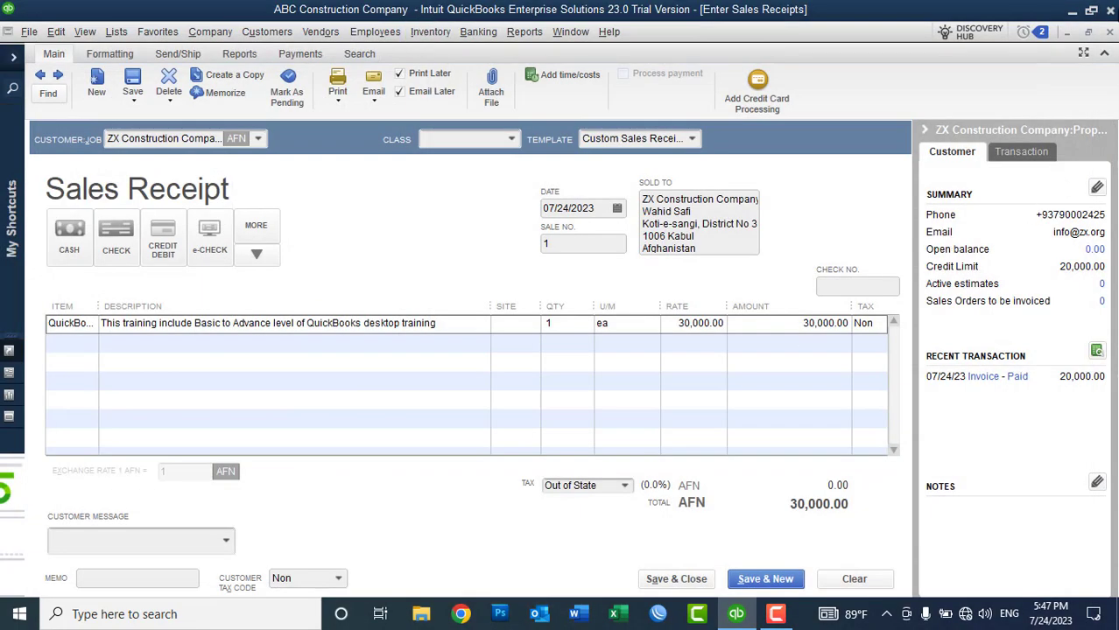
# Step: Discard sales receipt 1 unrecorded and widen the Name column to show full customer and job names
pyautogui.click(1110, 32)
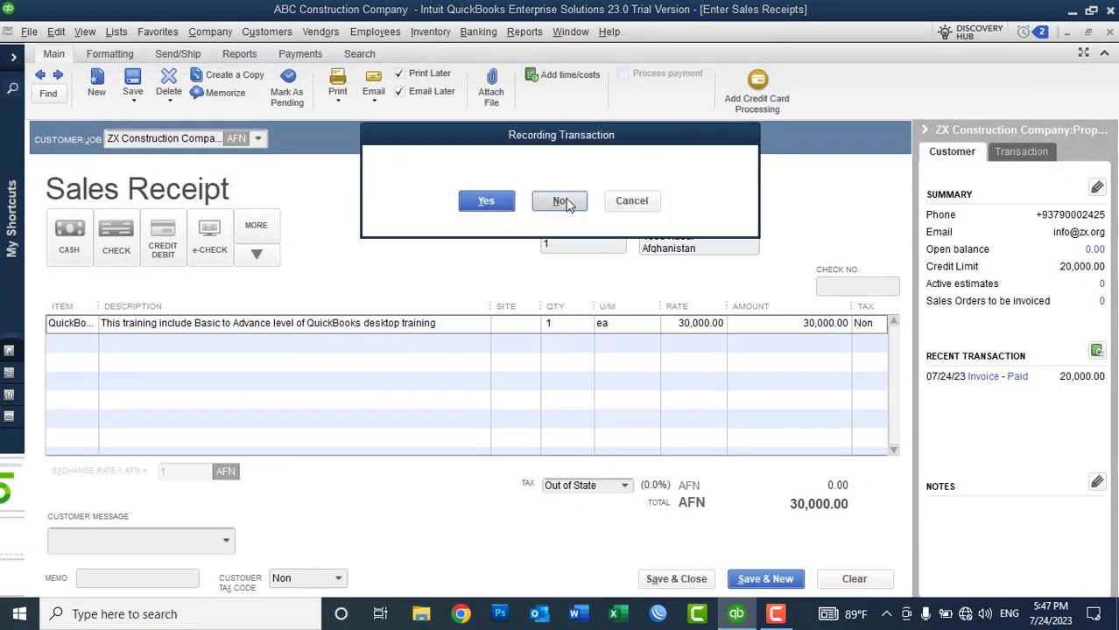
pyautogui.click(565, 203)
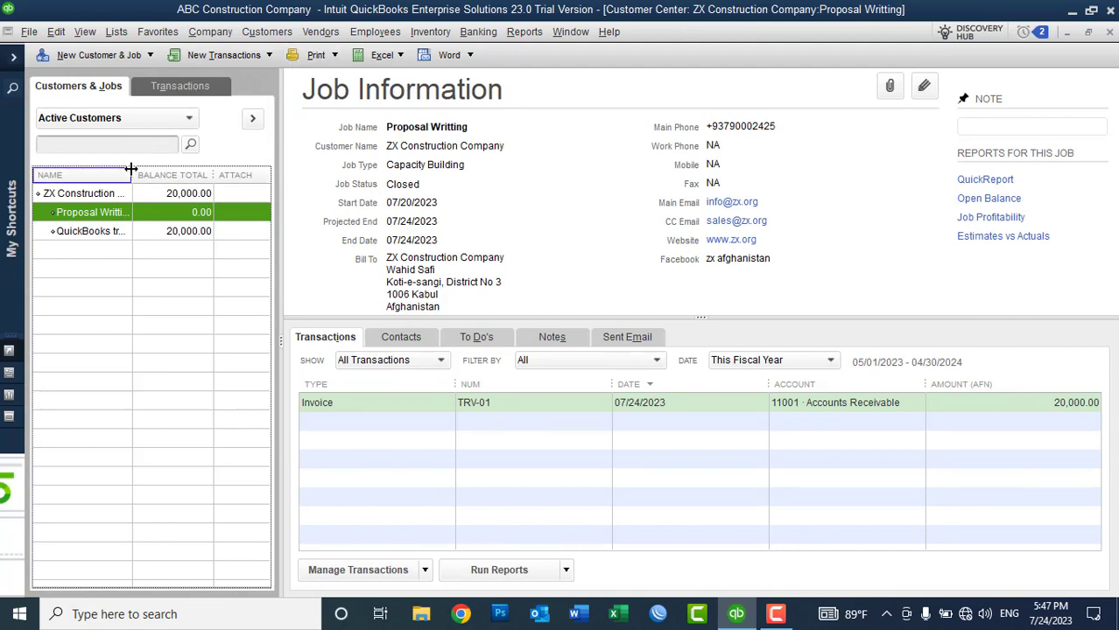
pyautogui.moveTo(132, 173); pyautogui.dragTo(179, 173)
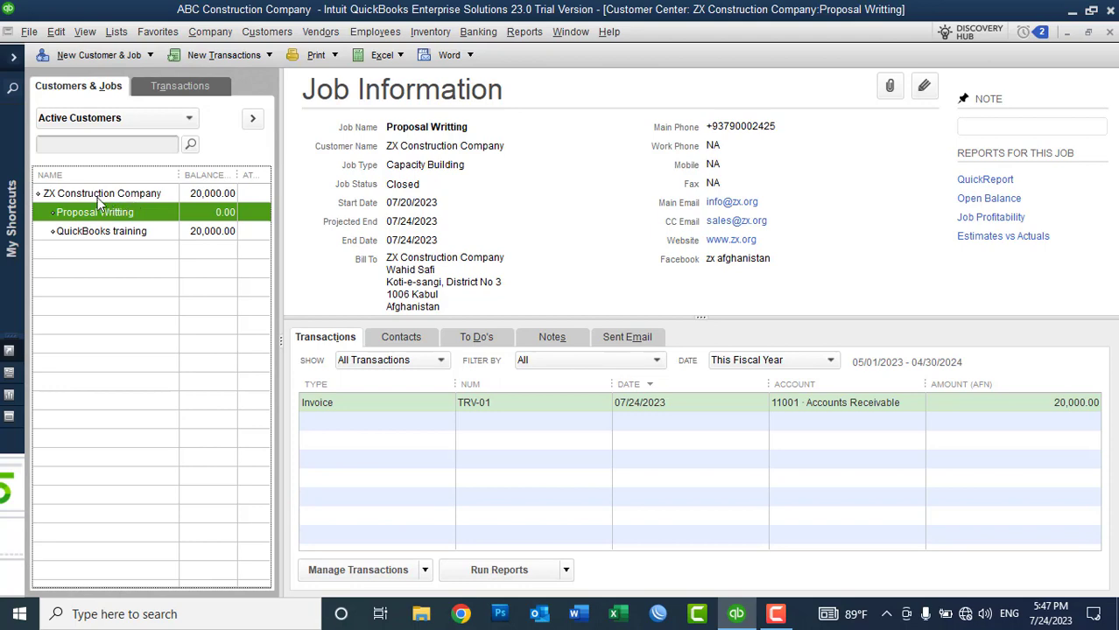
# Step: Mark ZX Construction Company inactive, accepting the warning about its AFN 20,000.00 balance
pyautogui.doubleClick(97, 194)
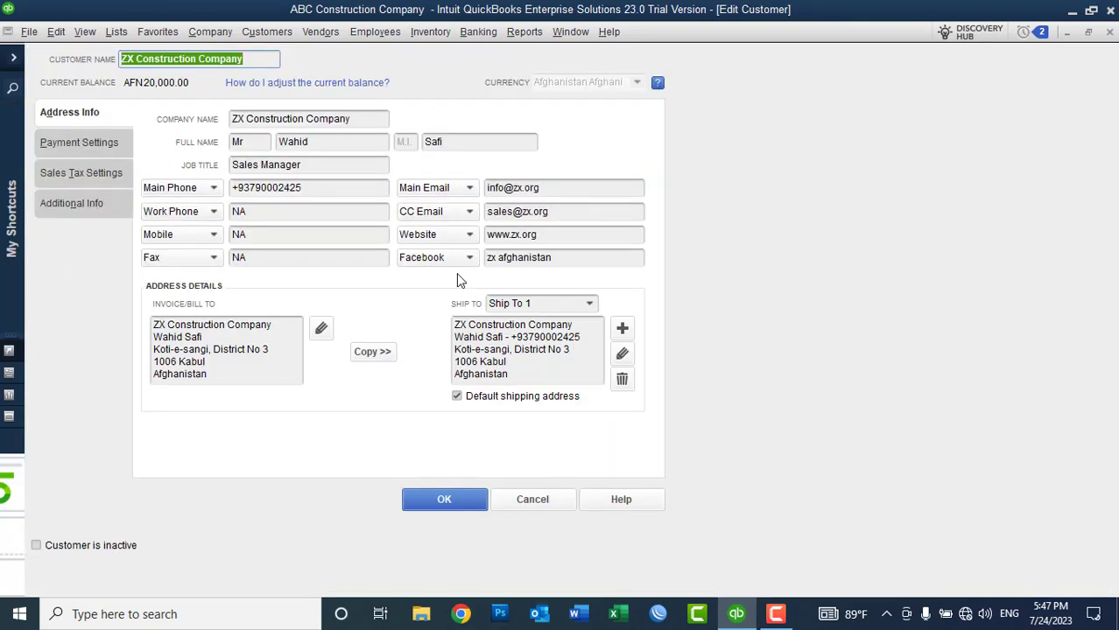
pyautogui.click(73, 547)
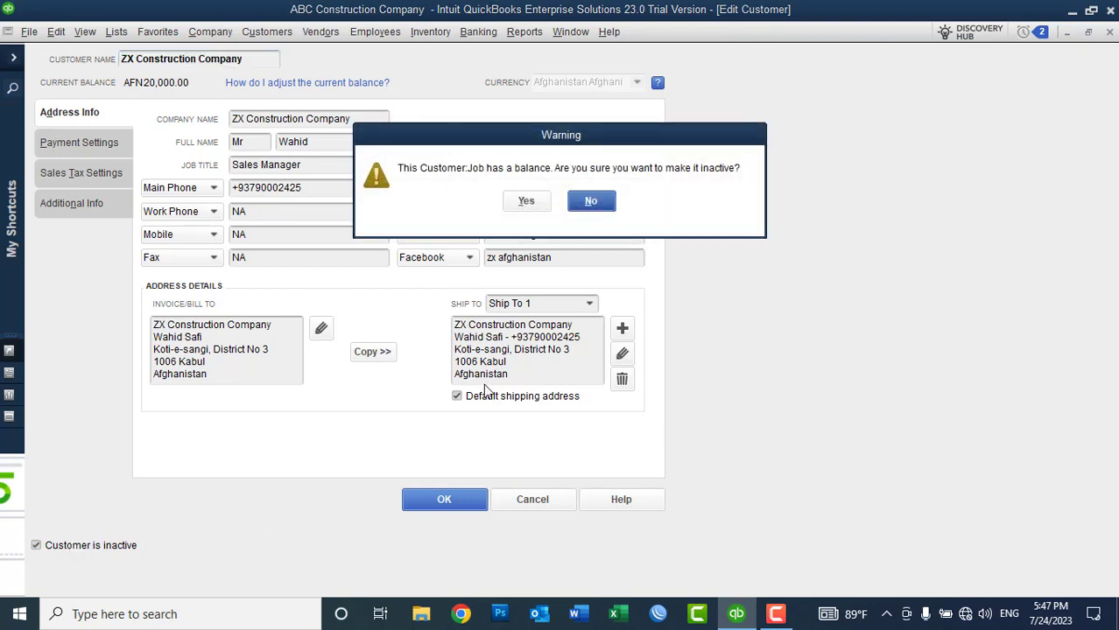
pyautogui.click(525, 210)
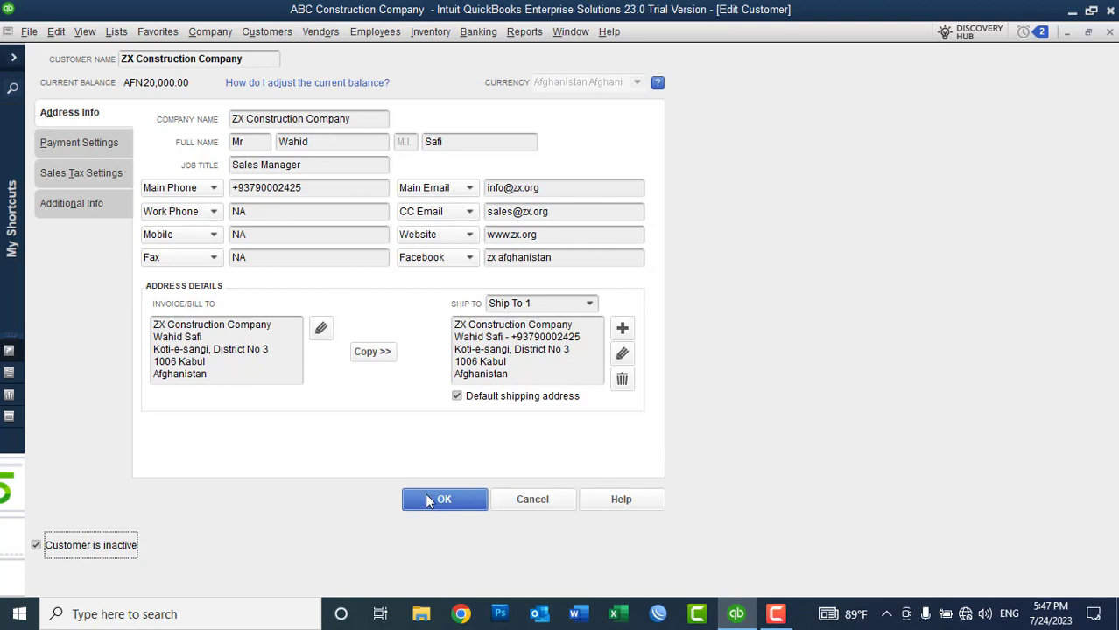
pyautogui.click(429, 500)
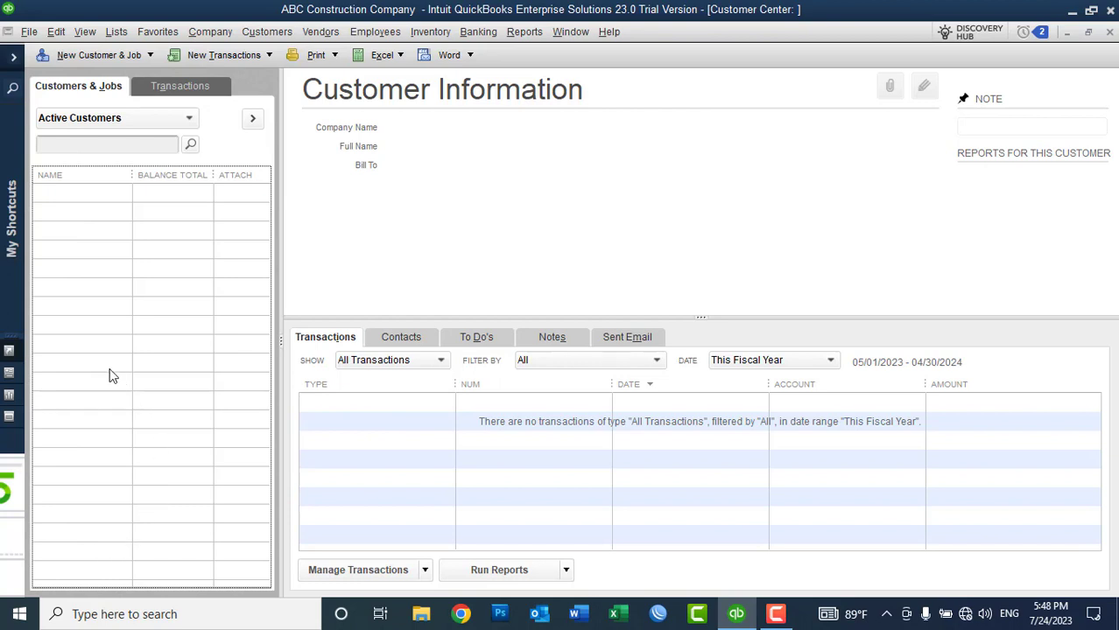
# Step: Show all customers and reactivate ZX Construction Company together with its jobs
pyautogui.click(96, 121)
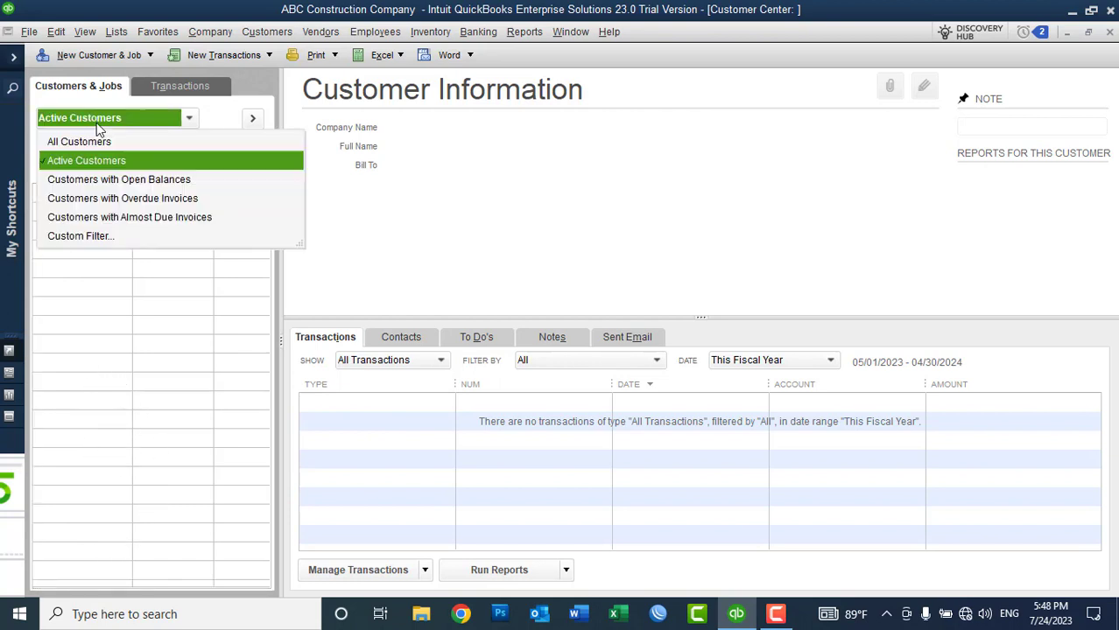
pyautogui.click(79, 142)
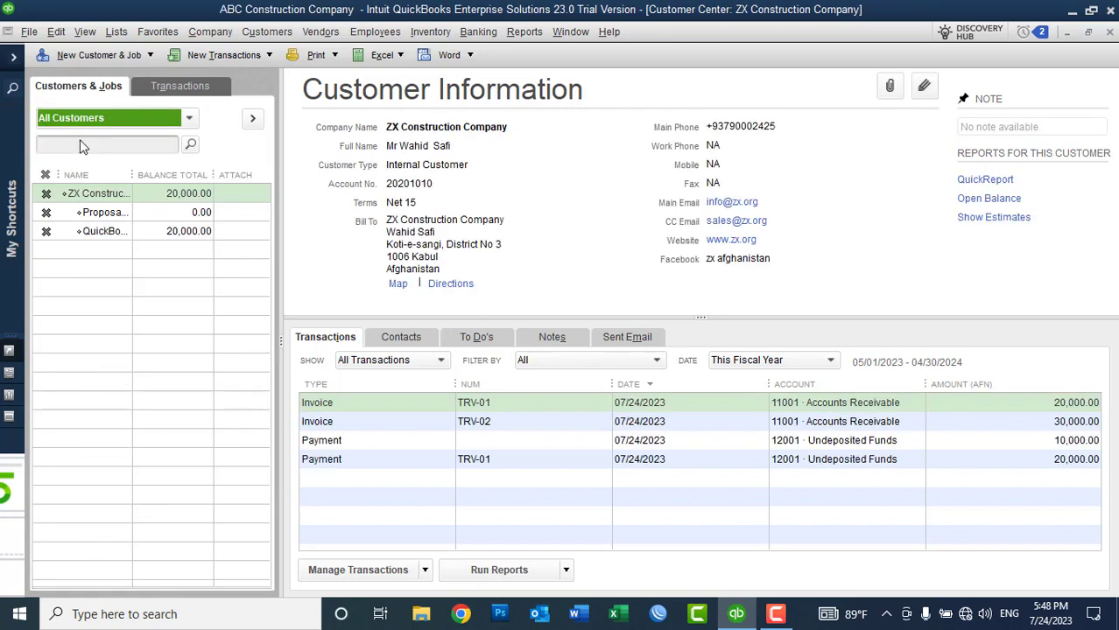
pyautogui.moveTo(127, 173); pyautogui.dragTo(176, 175)
pyautogui.click(48, 196)
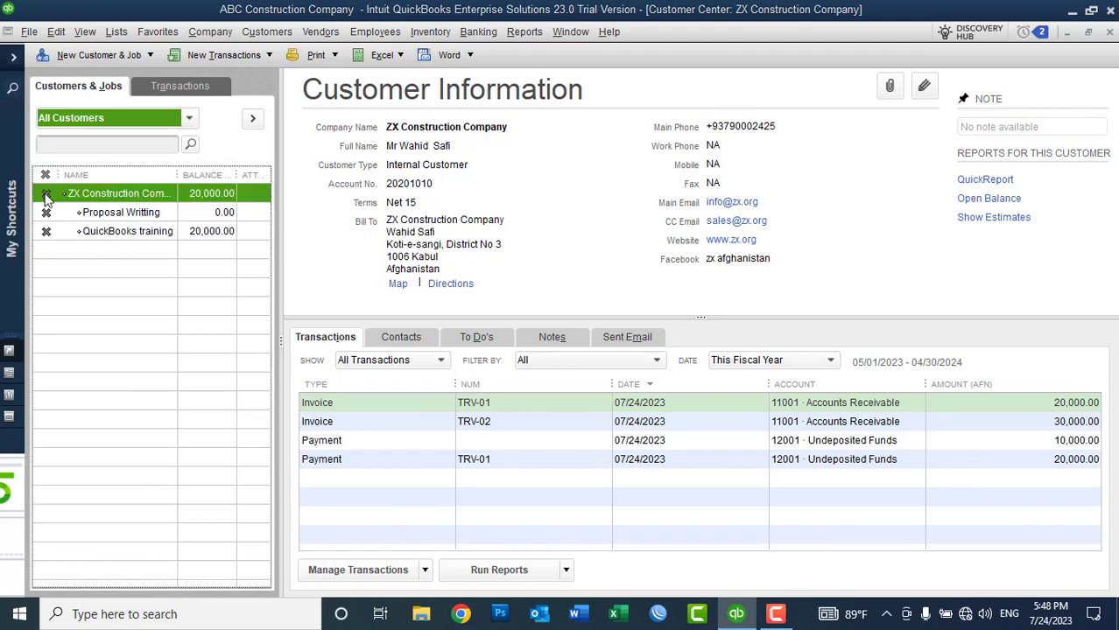
pyautogui.click(491, 202)
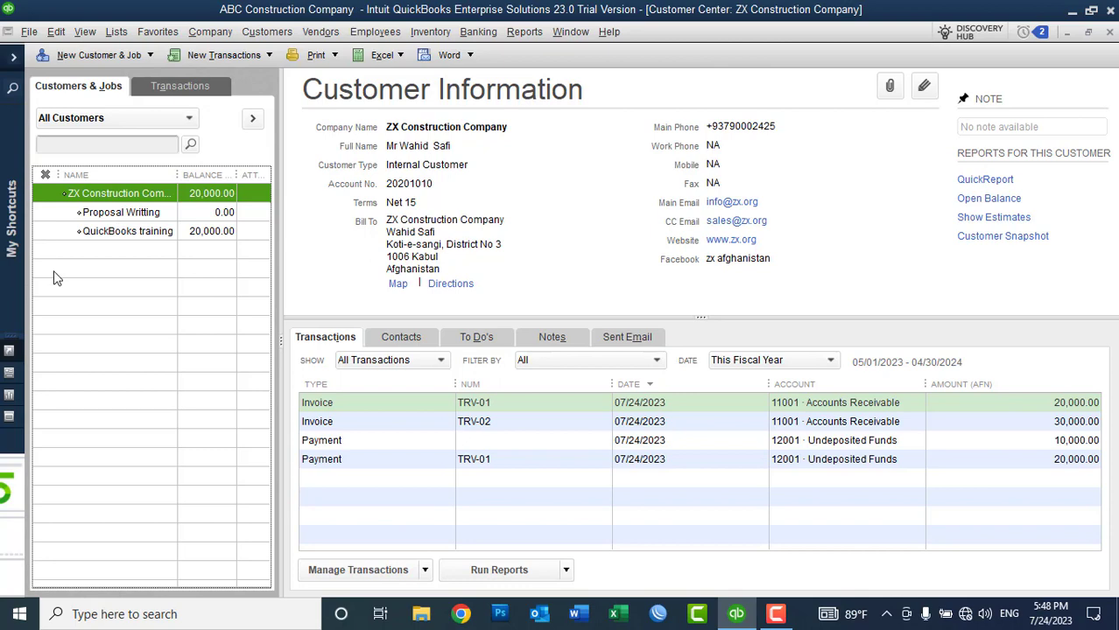
# Step: Switch the customer list back to Active Customers, then close and reopen the Customer Center
pyautogui.click(75, 120)
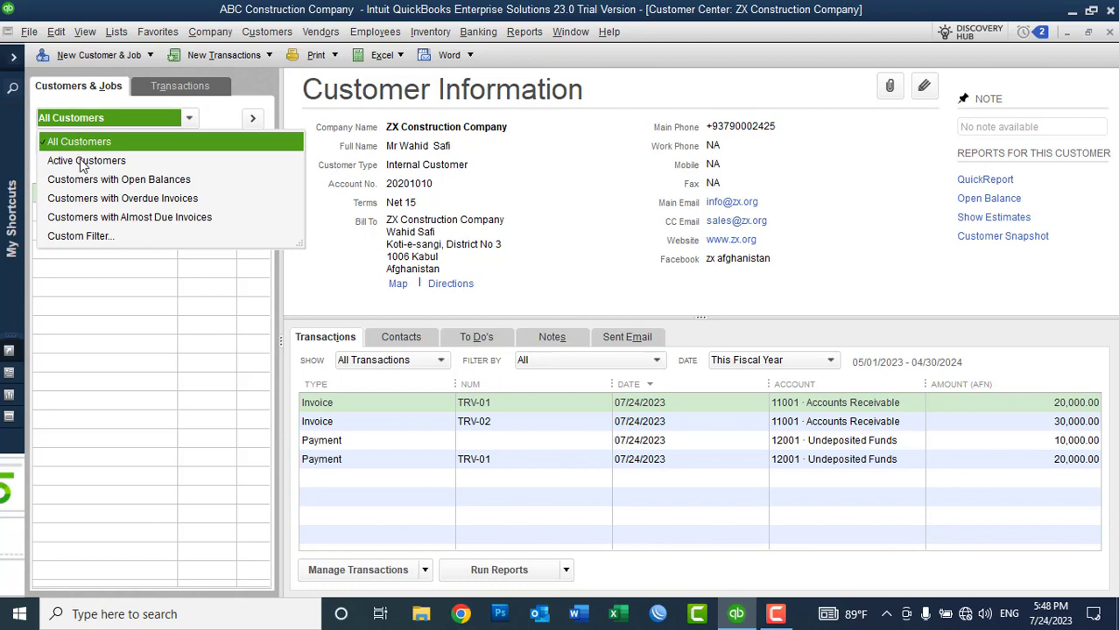
pyautogui.click(84, 163)
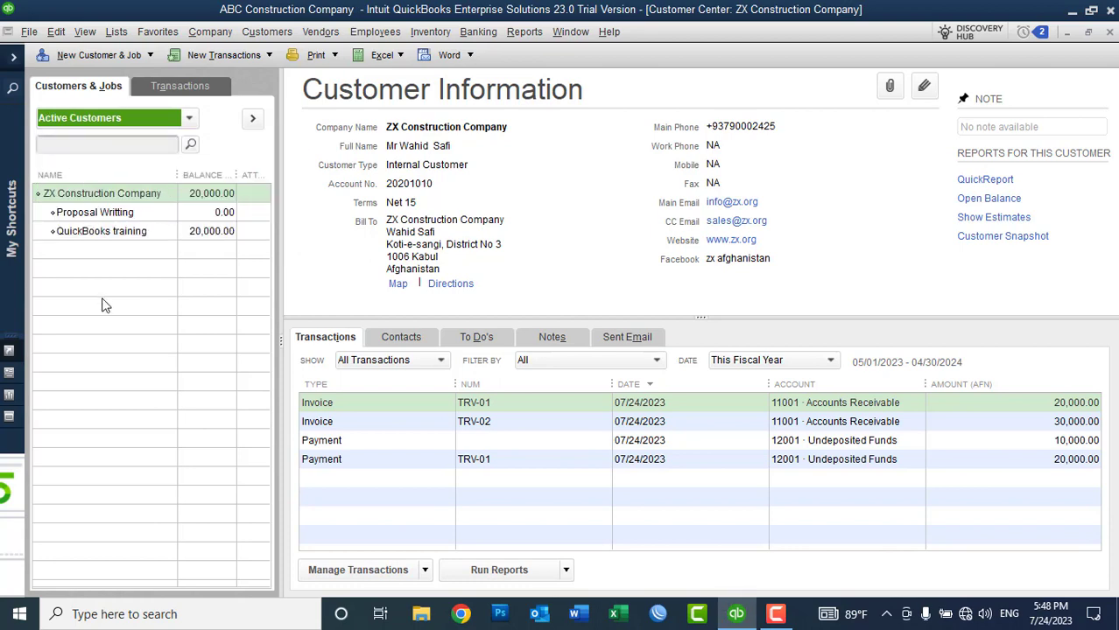
pyautogui.click(103, 121)
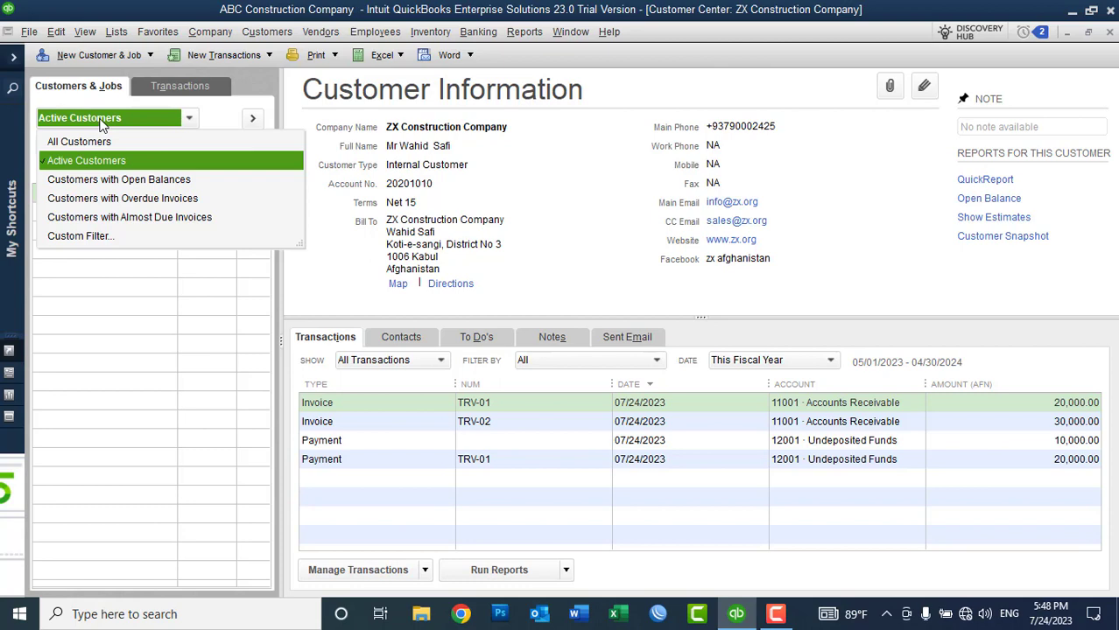
pyautogui.click(102, 122)
pyautogui.click(1109, 32)
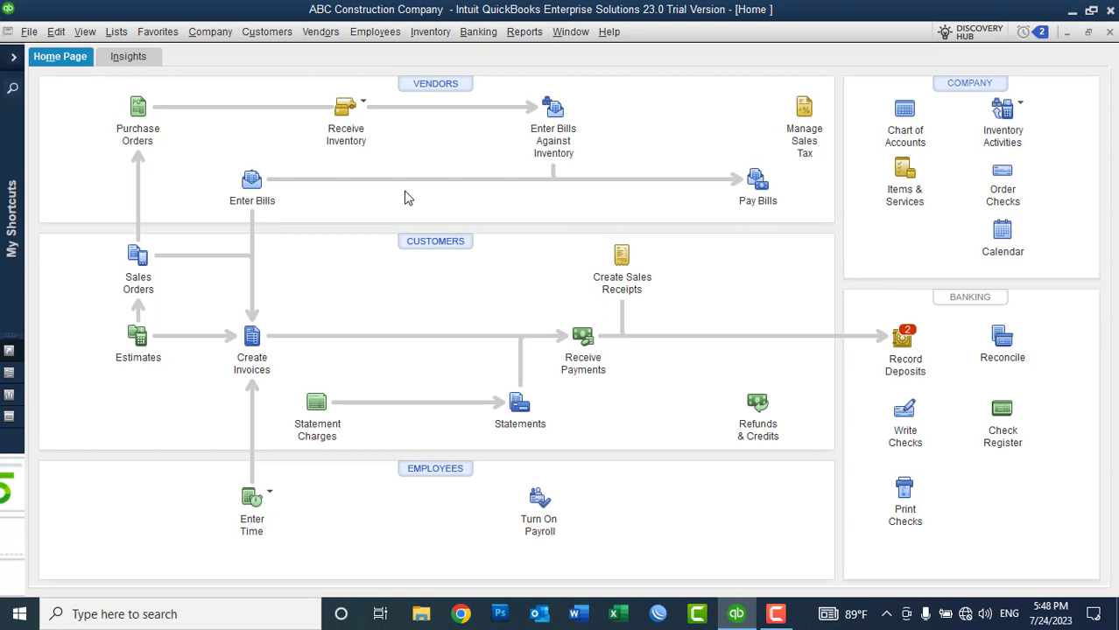
pyautogui.click(424, 243)
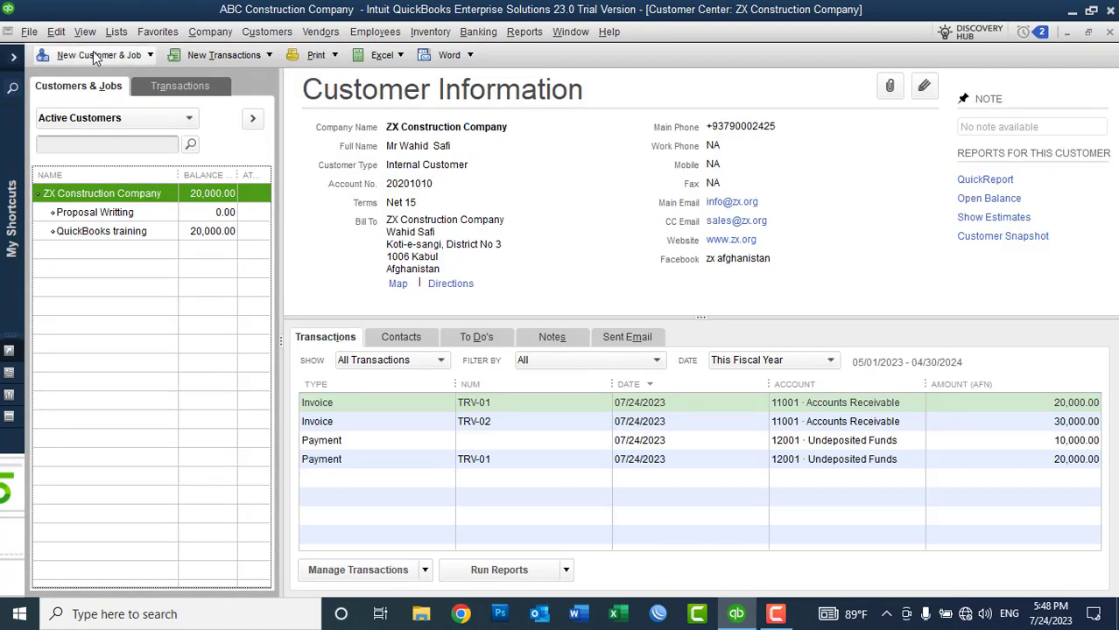
# Step: Open Add Multiple Customer:Jobs, listing ZX Construction Company and its two jobs in the grid
pyautogui.click(94, 55)
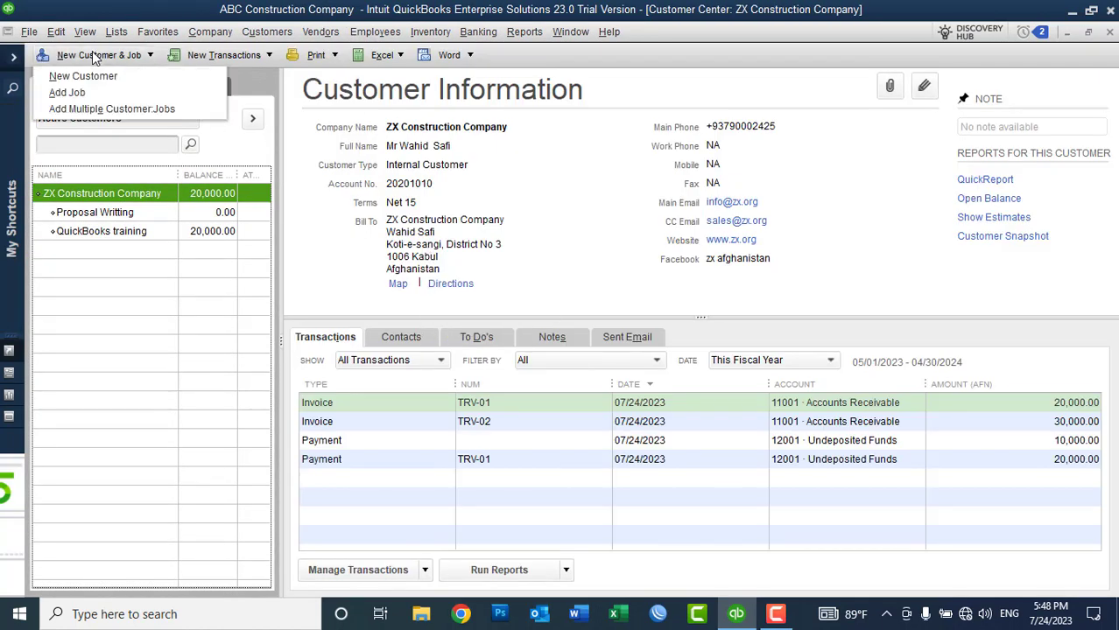
pyautogui.click(100, 110)
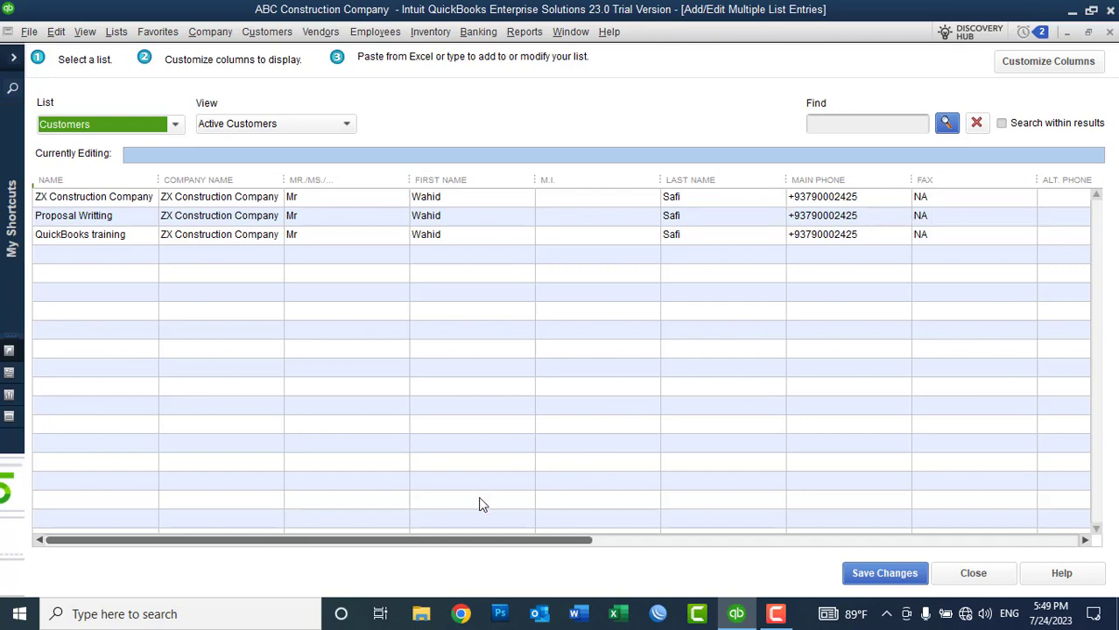
pyautogui.moveTo(505, 540); pyautogui.dragTo(510, 515)
# Step: Remove the Mr./Ms., First Name, M.I. and Last Name columns from the customer grid
pyautogui.click(1050, 61)
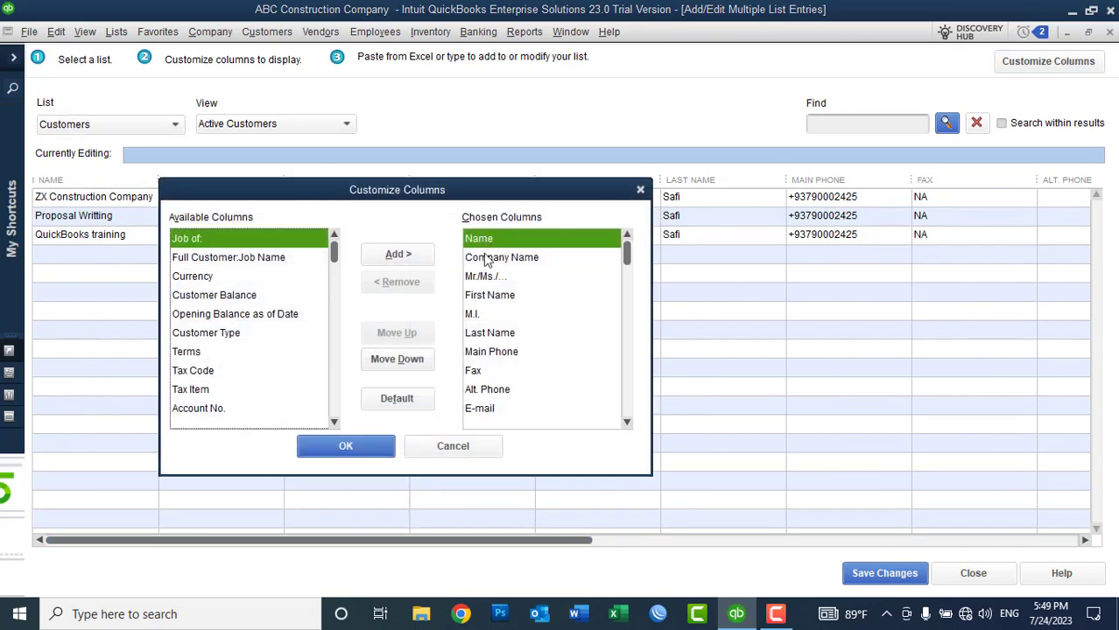
pyautogui.click(487, 280)
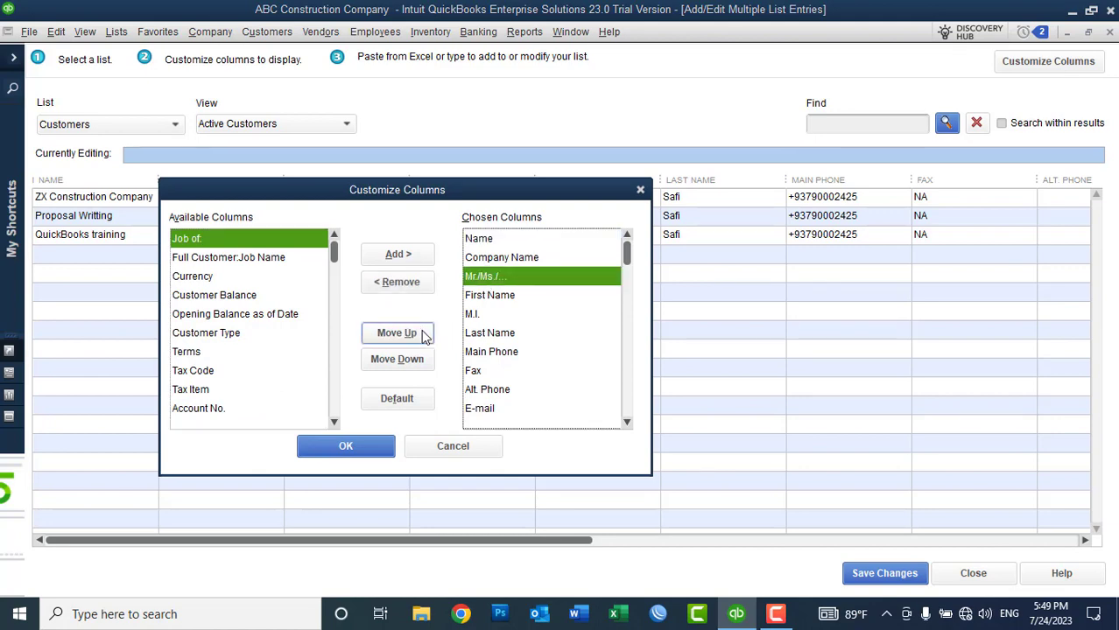
pyautogui.click(399, 289)
pyautogui.click(399, 289)
pyautogui.click(399, 289)
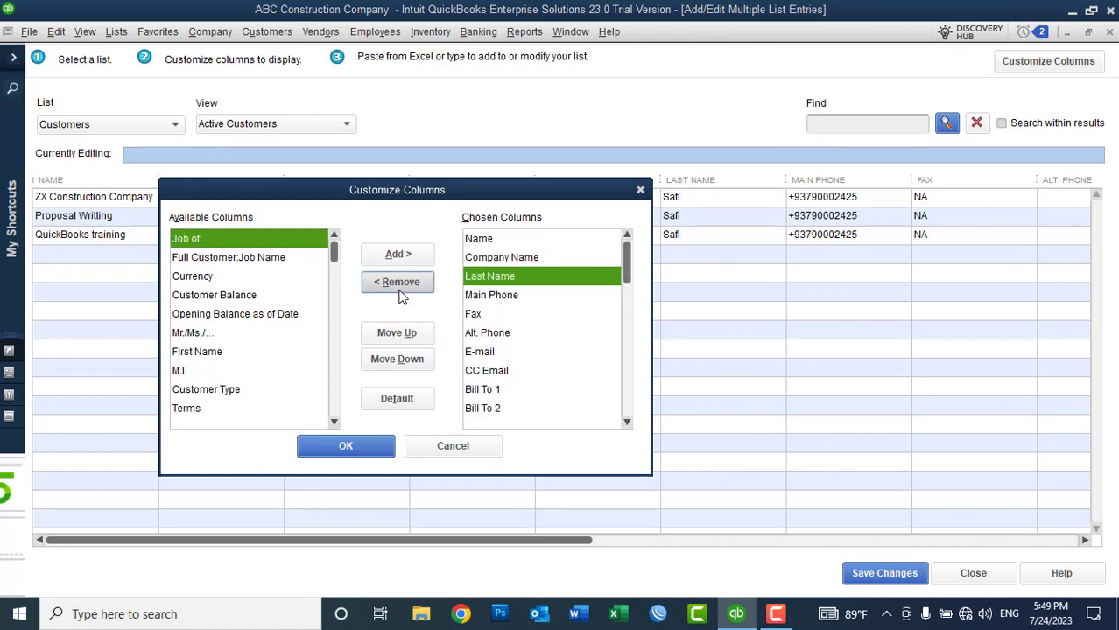
pyautogui.click(401, 288)
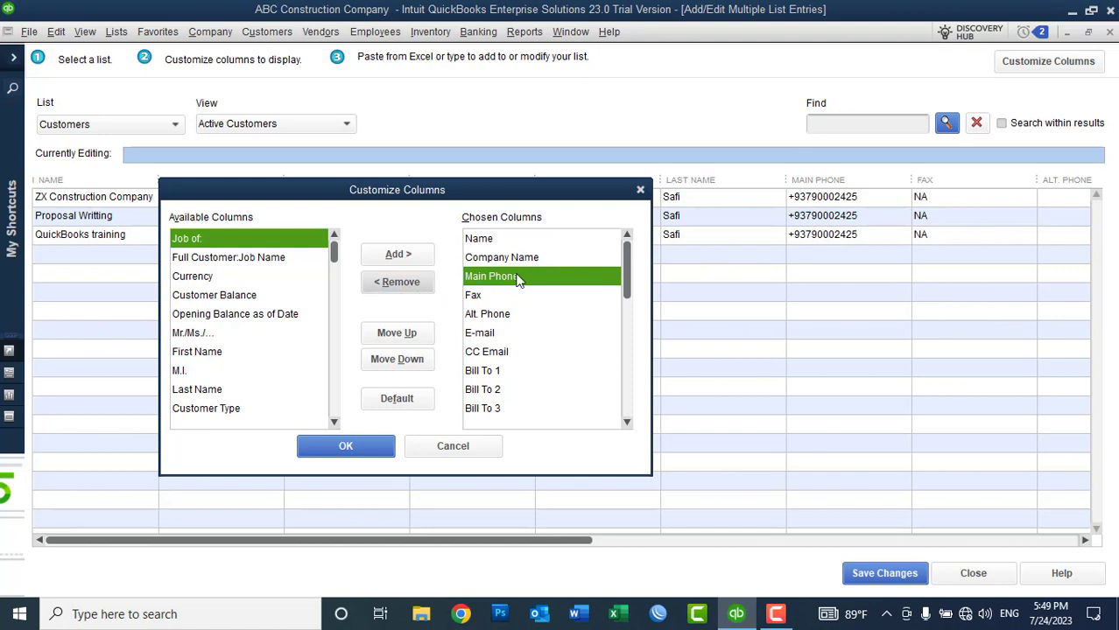
# Step: Remove the Fax, Alt. Phone, CC Email and Bill To 2–5 columns and apply the layout
pyautogui.click(482, 297)
pyautogui.click(406, 287)
pyautogui.click(406, 287)
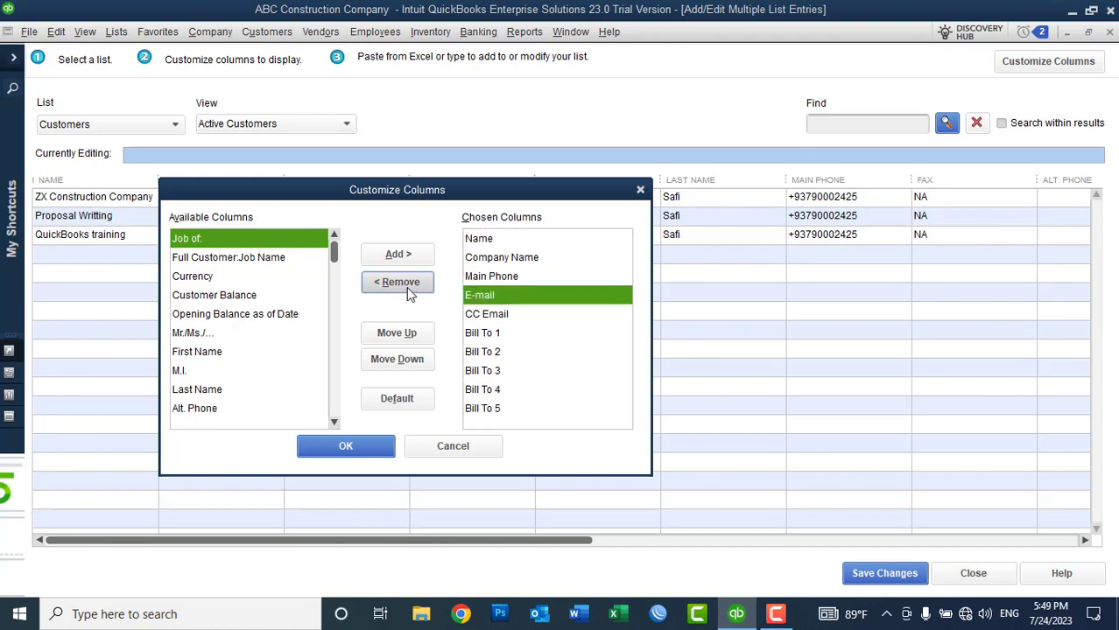
pyautogui.click(488, 315)
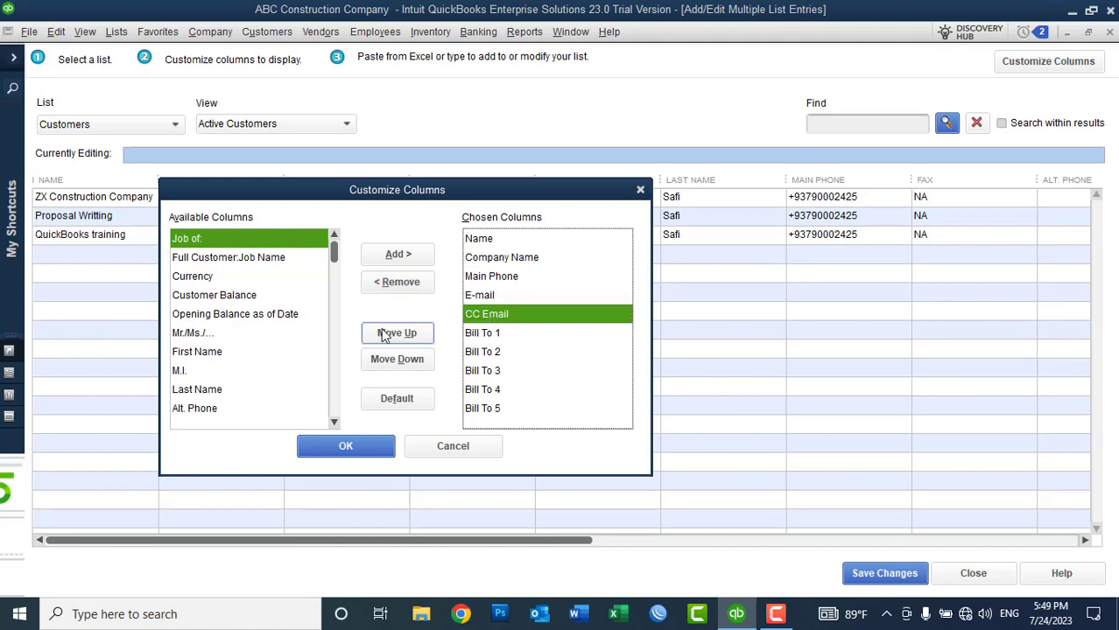
pyautogui.click(407, 288)
pyautogui.click(481, 333)
pyautogui.click(401, 289)
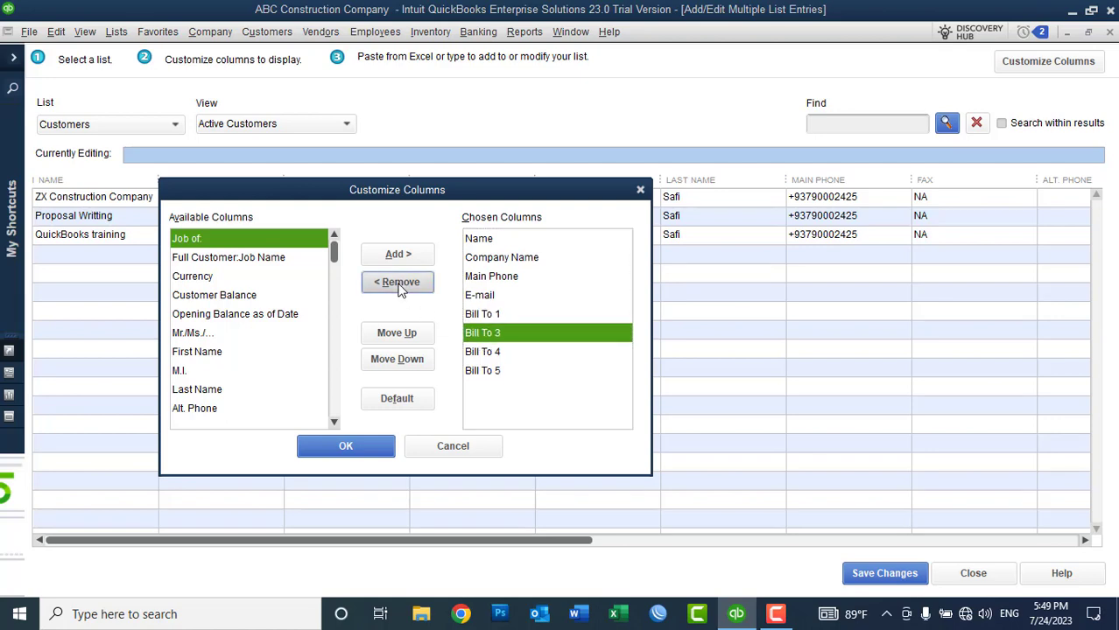
pyautogui.click(400, 289)
pyautogui.click(401, 288)
pyautogui.click(401, 289)
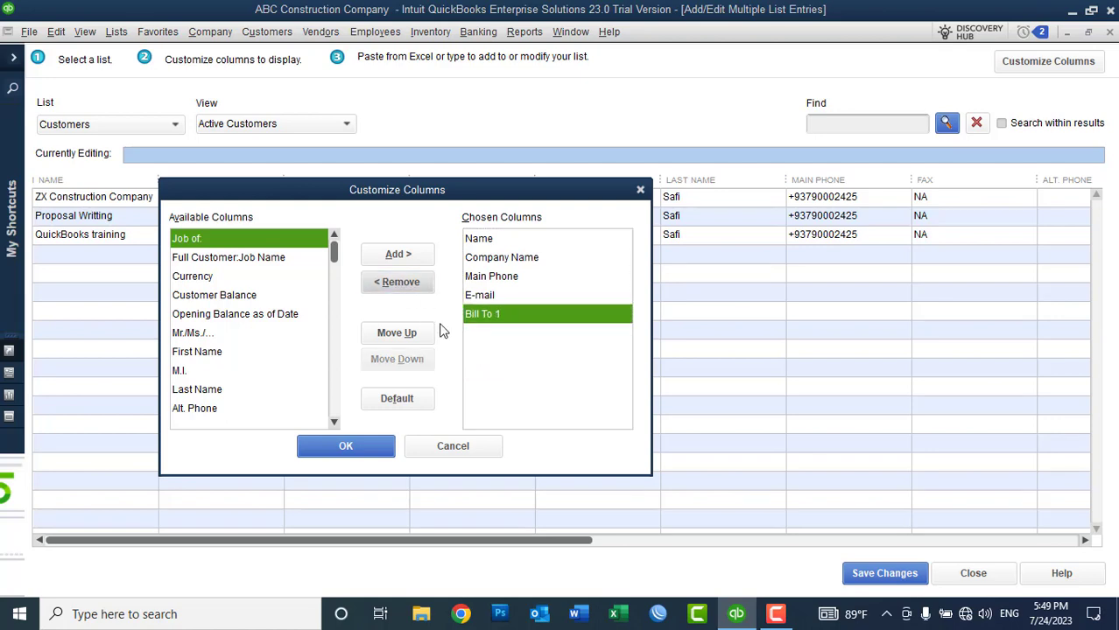
pyautogui.click(366, 447)
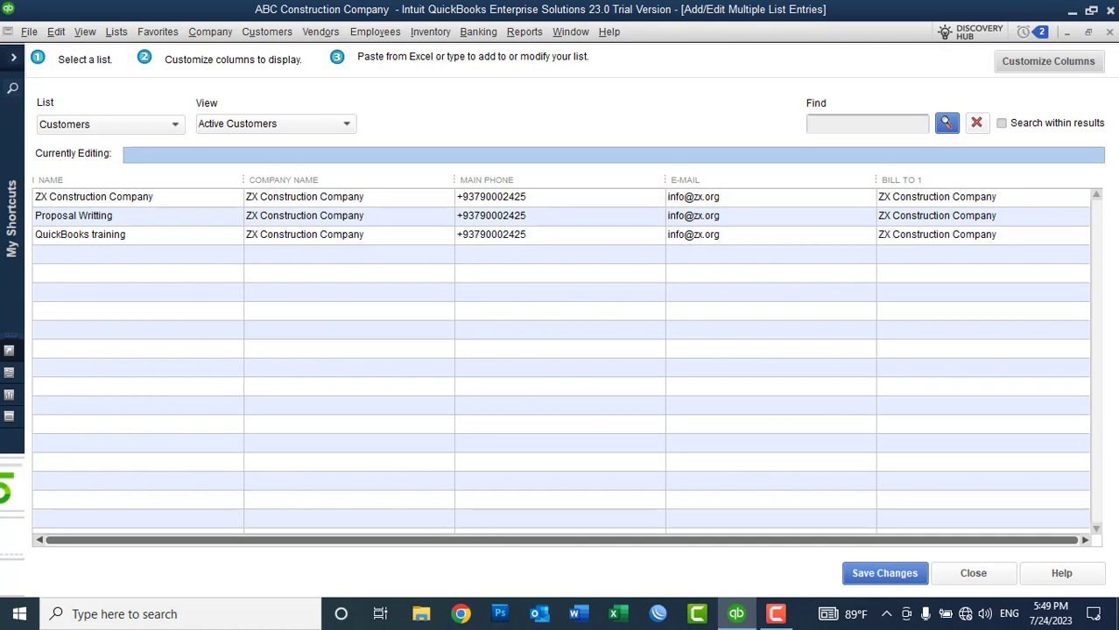
# Step: Launch Excel from the Run prompt and create blank workbook Book1
pyautogui.press('super+r')
pyautogui.write('Excel')
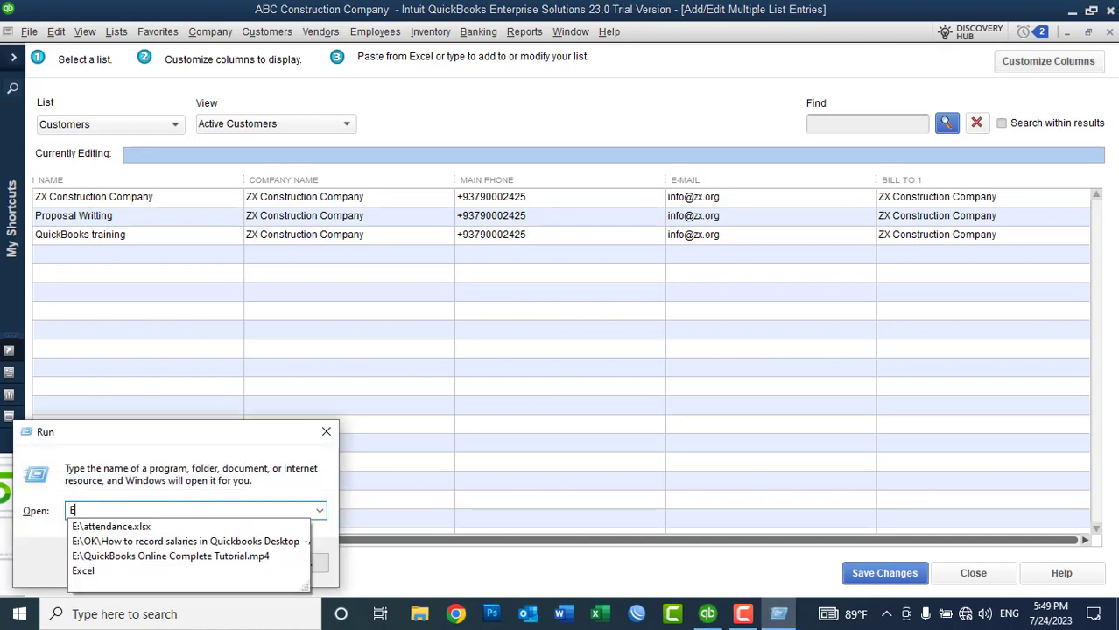
pyautogui.press('Return')
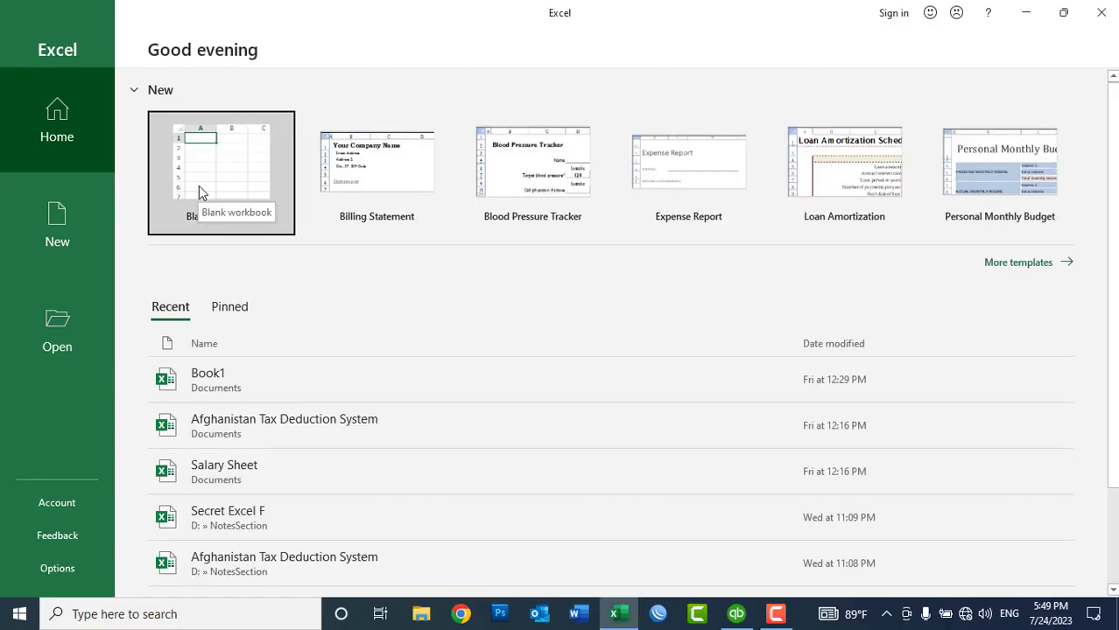
pyautogui.click(221, 175)
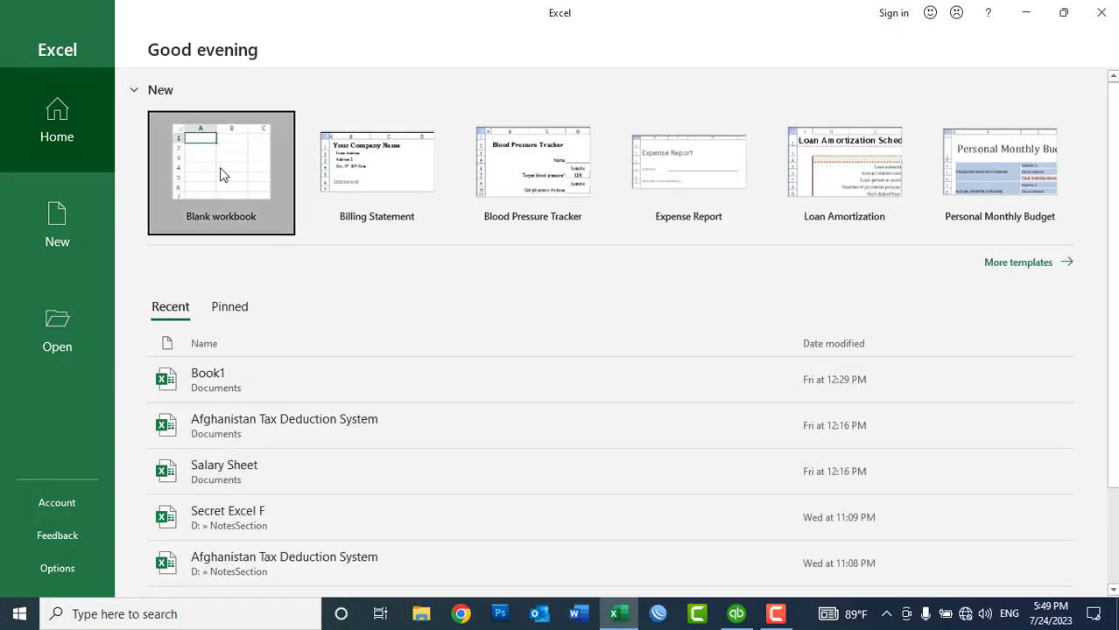
pyautogui.click(617, 614)
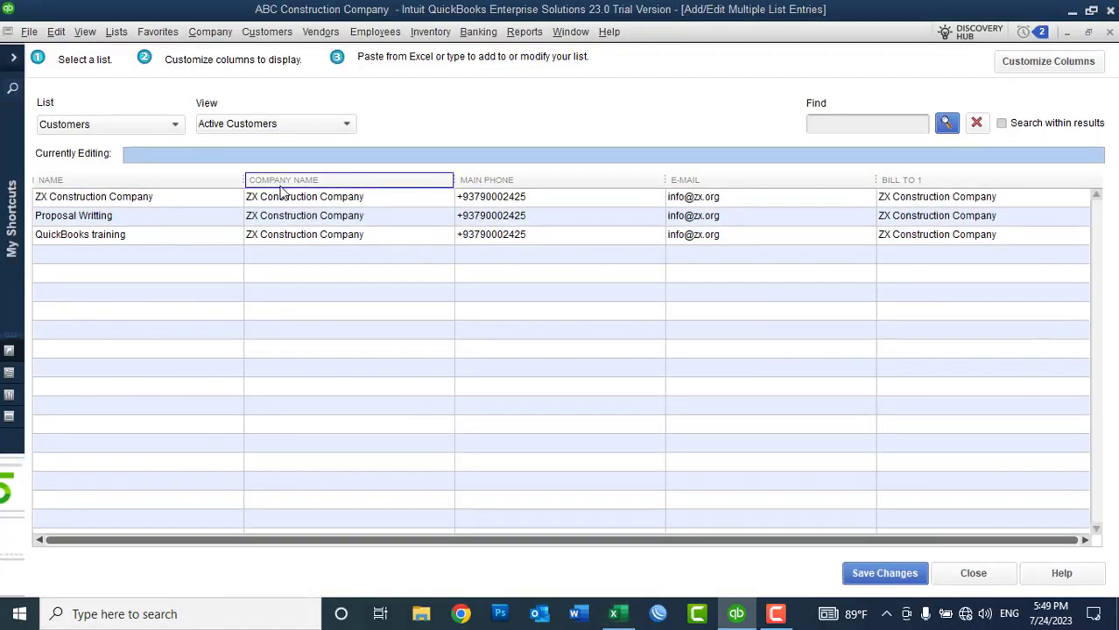
pyautogui.click(618, 613)
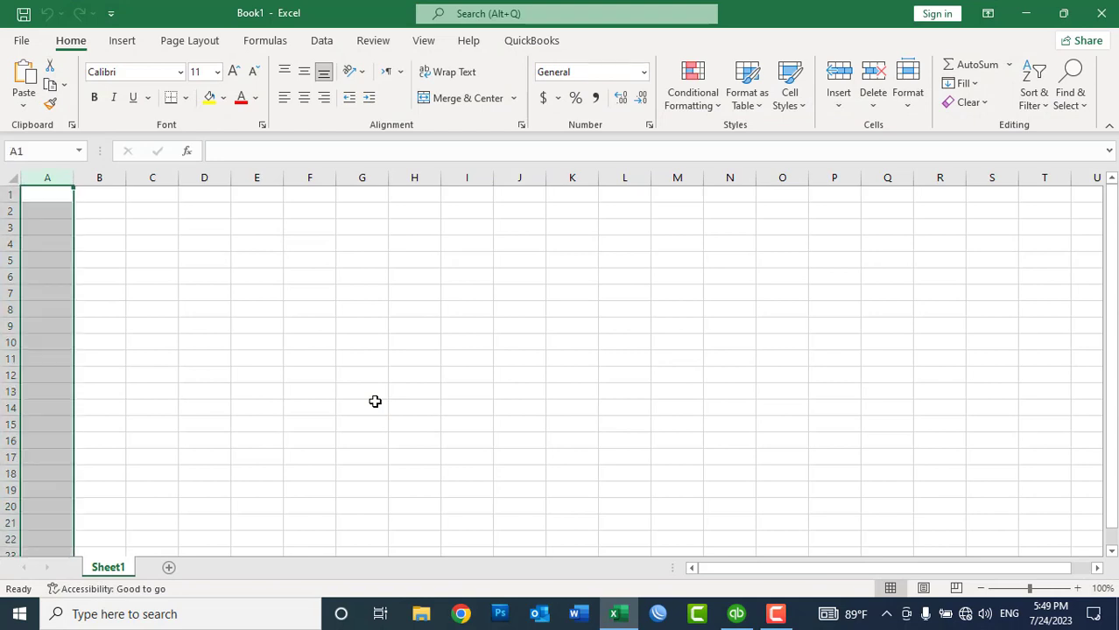
# Step: Enter the headers Customer Name, Company Name, Phone No, Email and Address across row 1
pyautogui.click(60, 191)
pyautogui.hotkey('ctrl', 'space')
pyautogui.click(60, 192)
pyautogui.write('Cu')
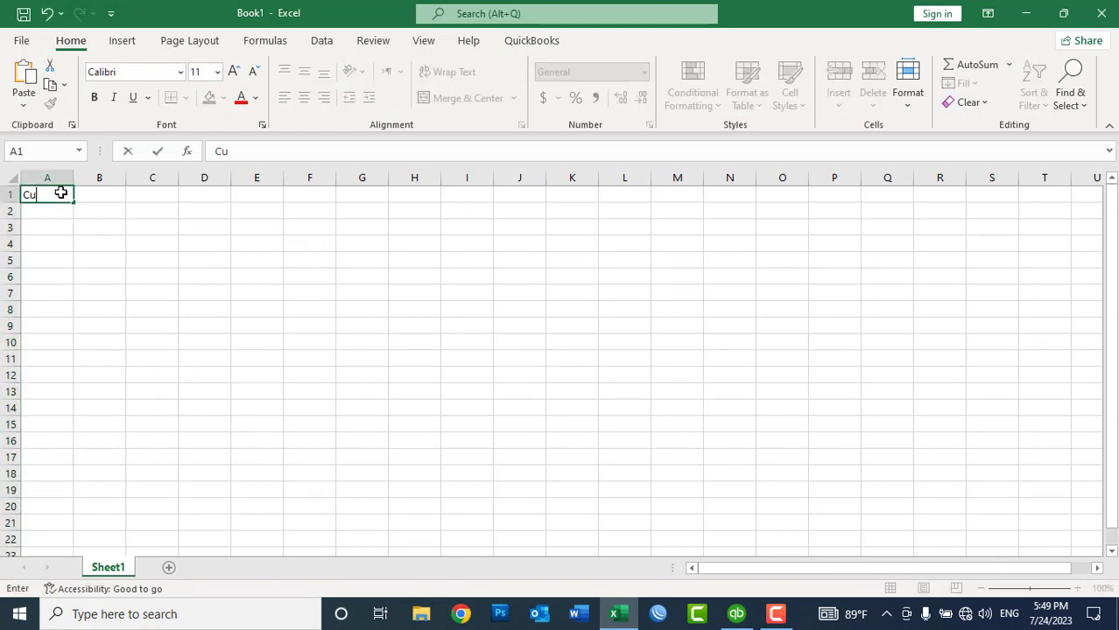
pyautogui.write('stomer Name')
pyautogui.press('Tab')
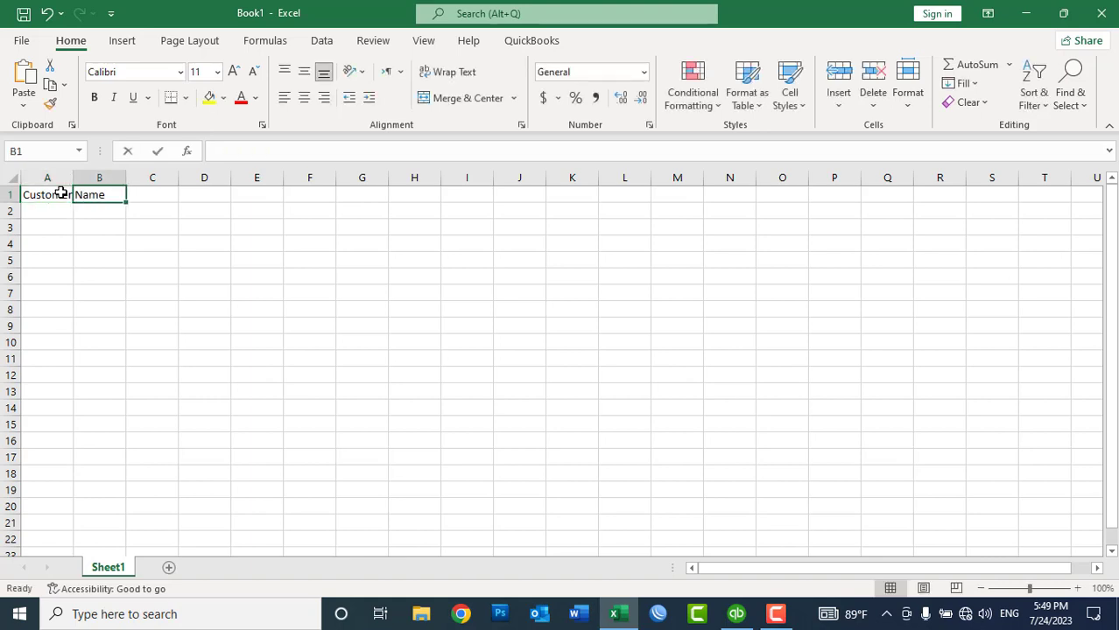
pyautogui.write('Company Namr')
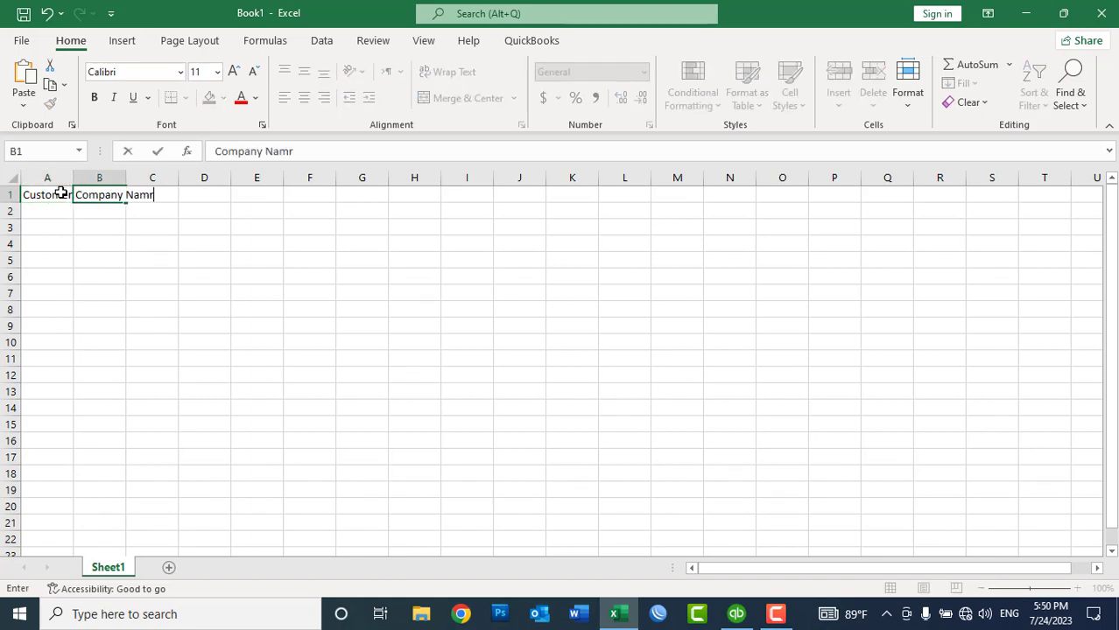
pyautogui.press('Tab')
pyautogui.write('Phone No')
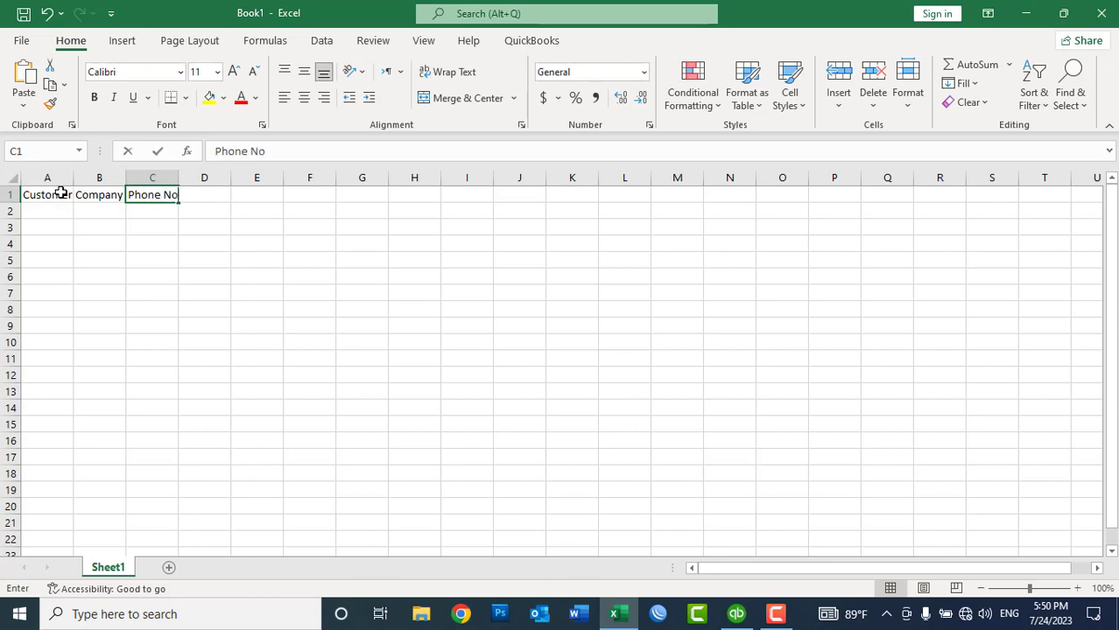
pyautogui.press('Tab')
pyautogui.write('Em')
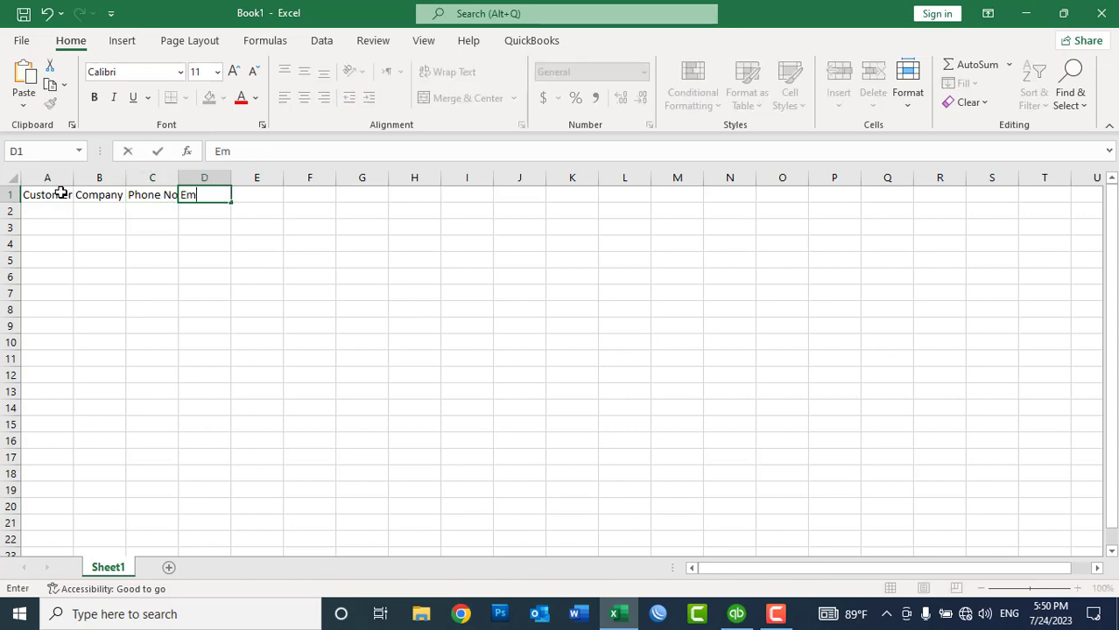
pyautogui.press('Tab')
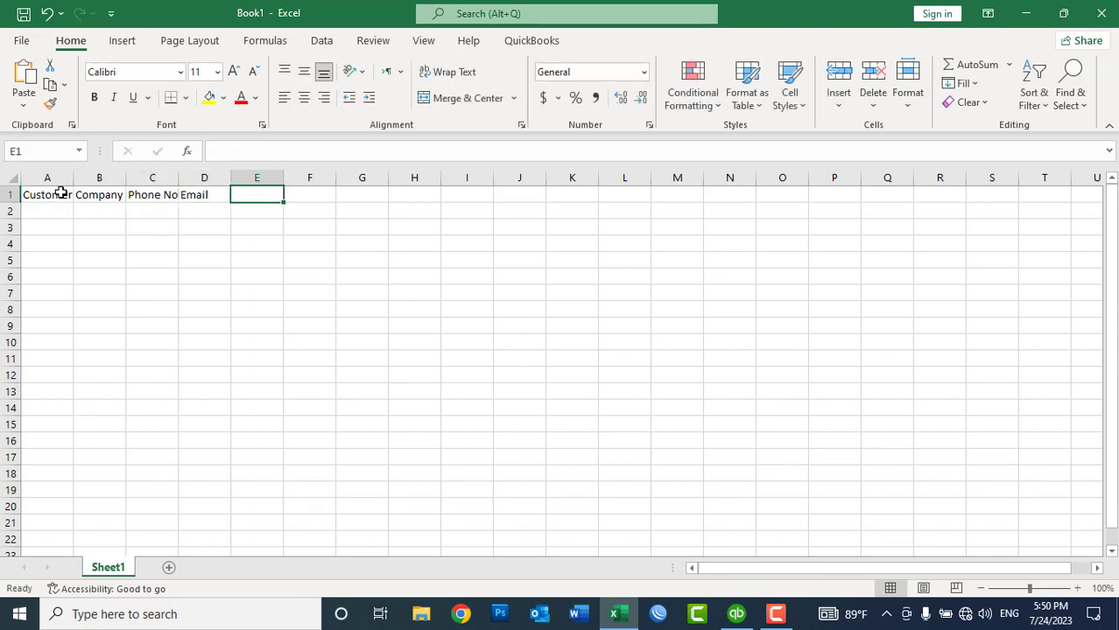
pyautogui.write('Address')
pyautogui.press('Return')
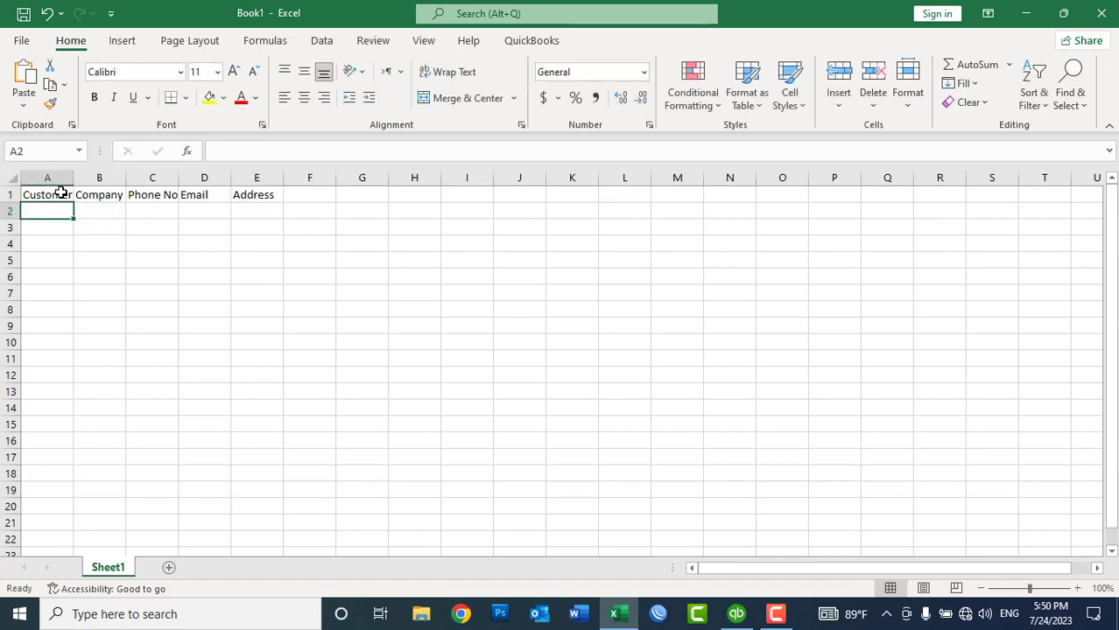
# Step: Autofit column C, fill A2:E7 with 'asad' and copy that range
pyautogui.doubleClick(179, 178)
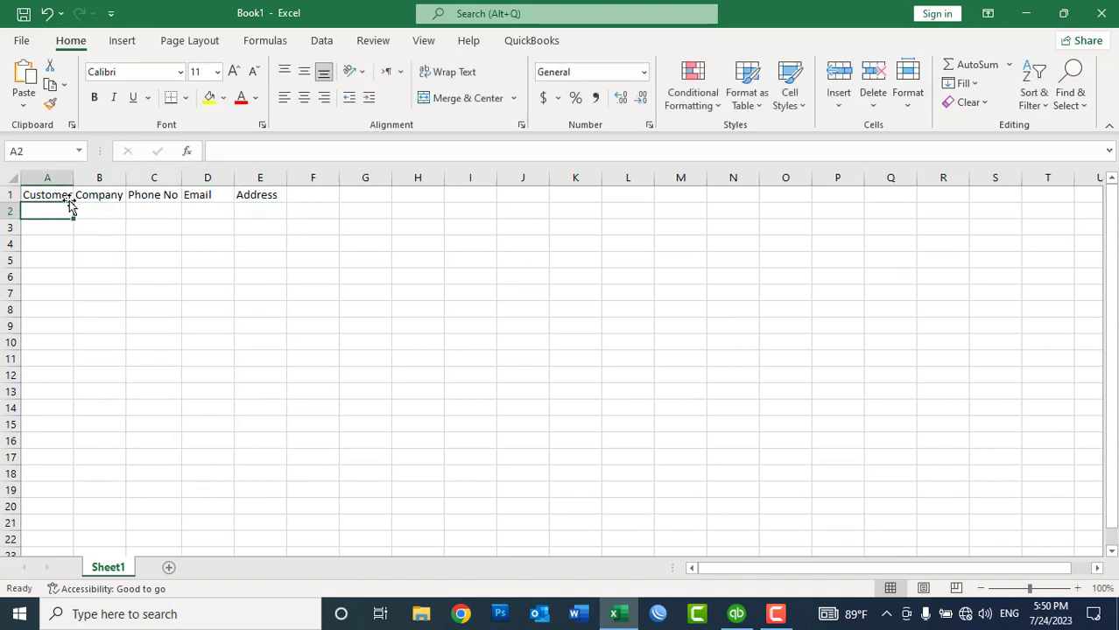
pyautogui.moveTo(43, 211); pyautogui.dragTo(246, 291)
pyautogui.write('asad')
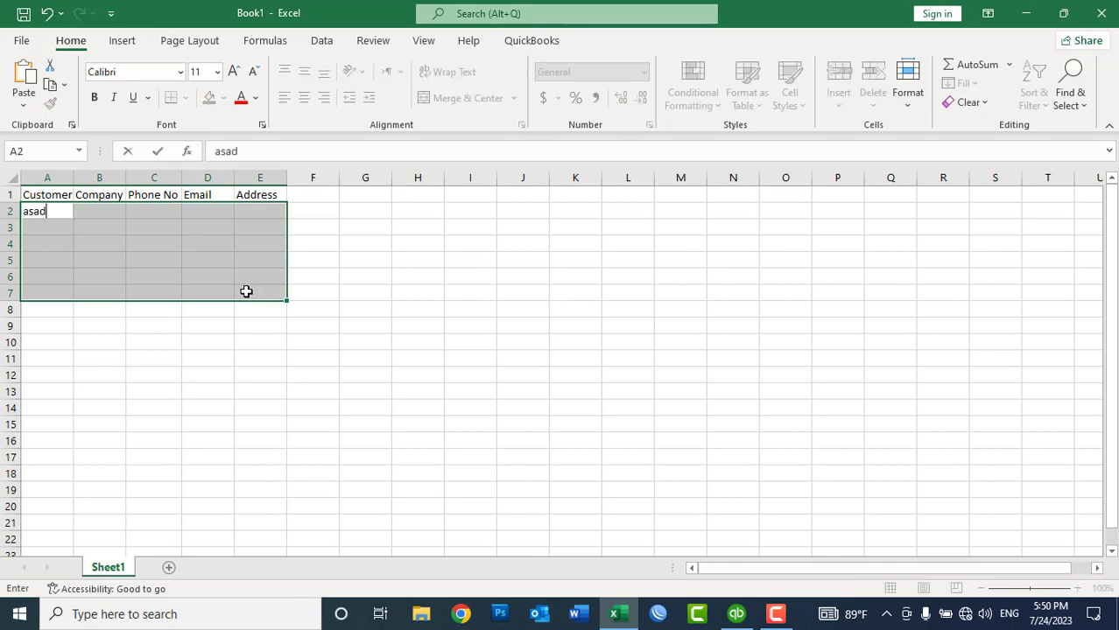
pyautogui.hotkey('ctrl', 'Return')
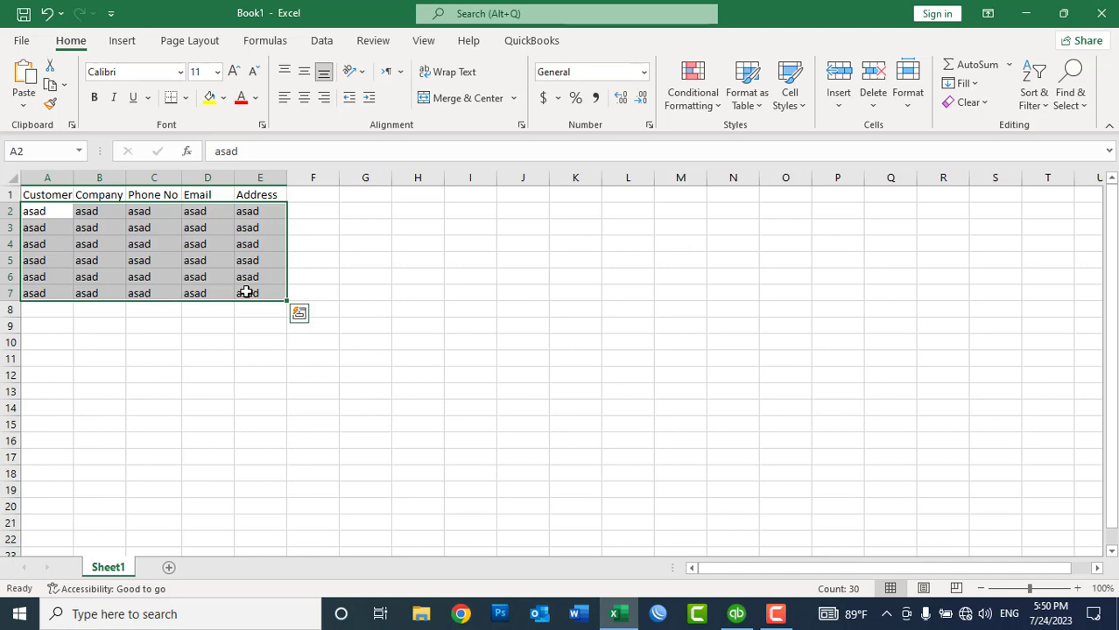
pyautogui.rightClick(180, 260)
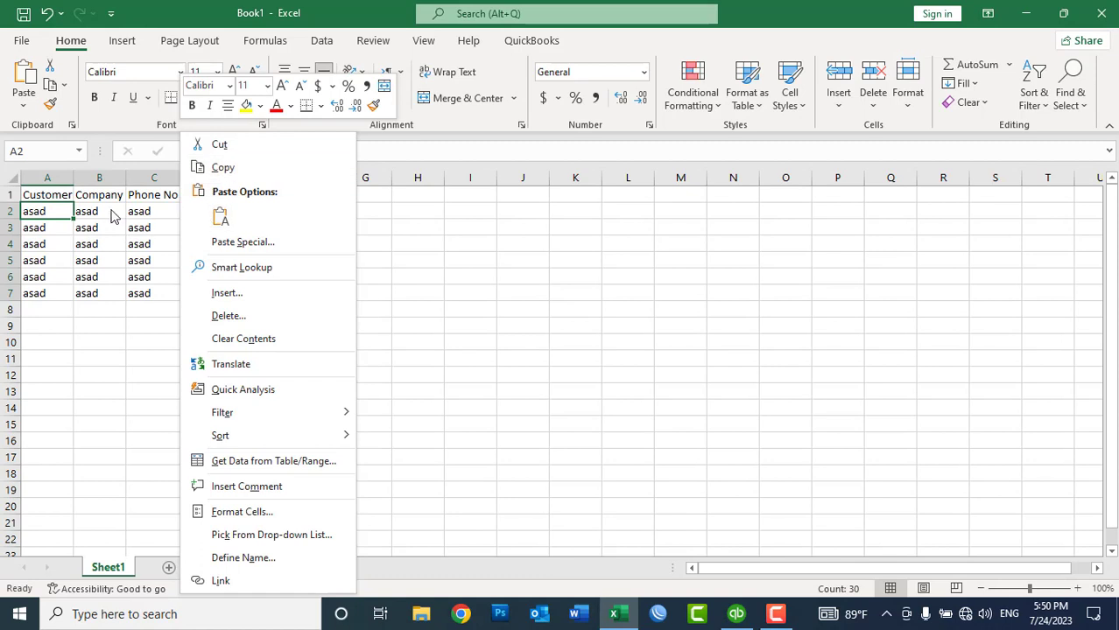
pyautogui.click(111, 211)
pyautogui.rightClick(111, 211)
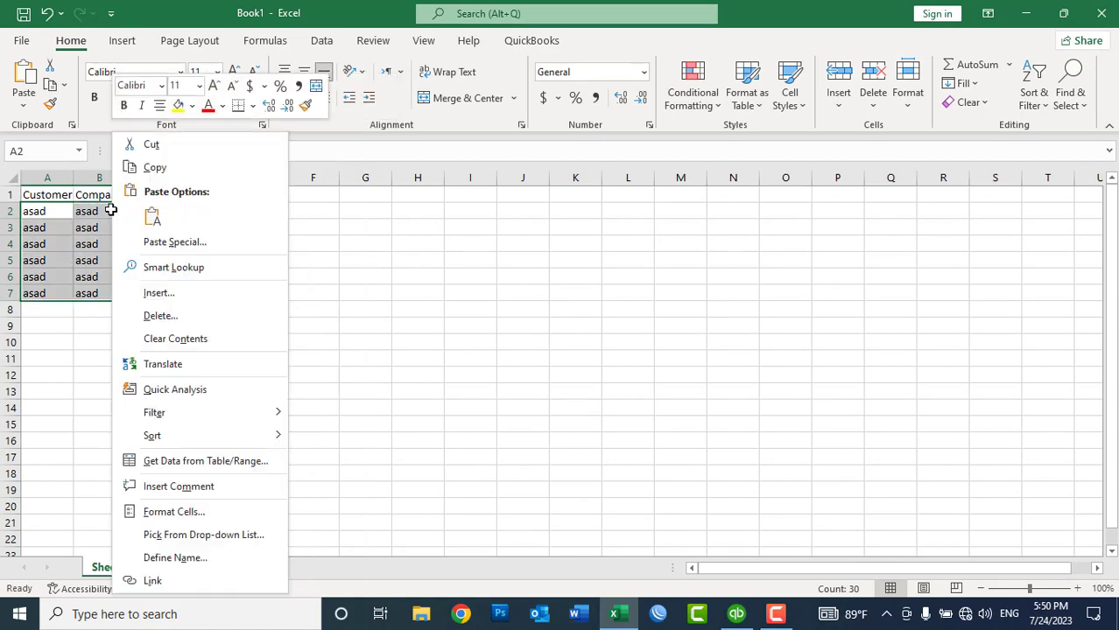
pyautogui.click(178, 172)
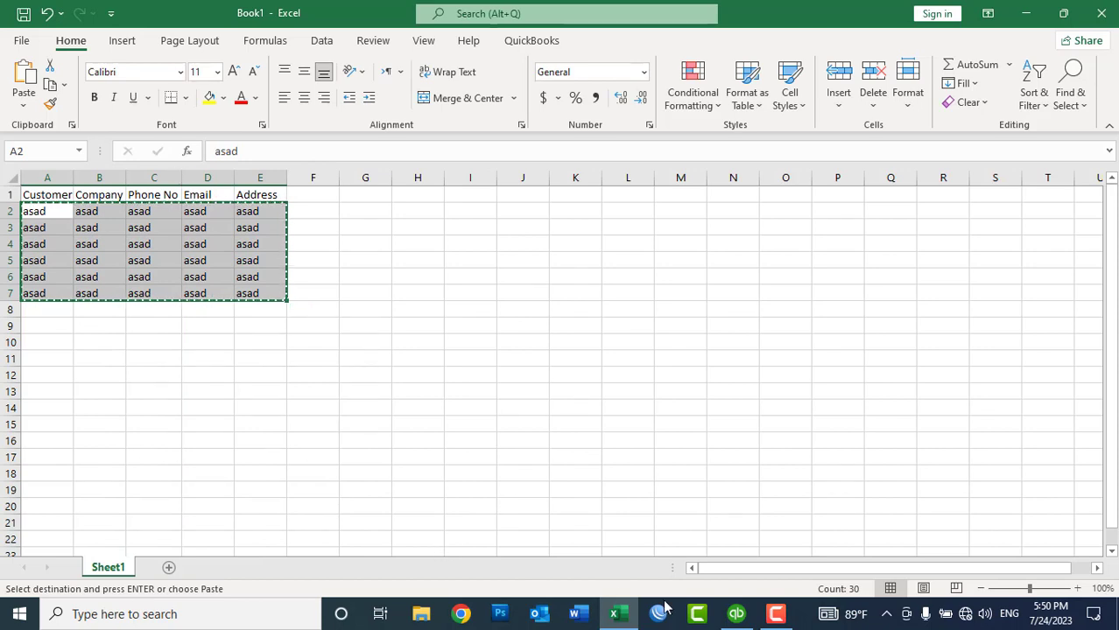
# Step: Paste the six copied rows into the first empty customer row and save the entries
pyautogui.click(736, 614)
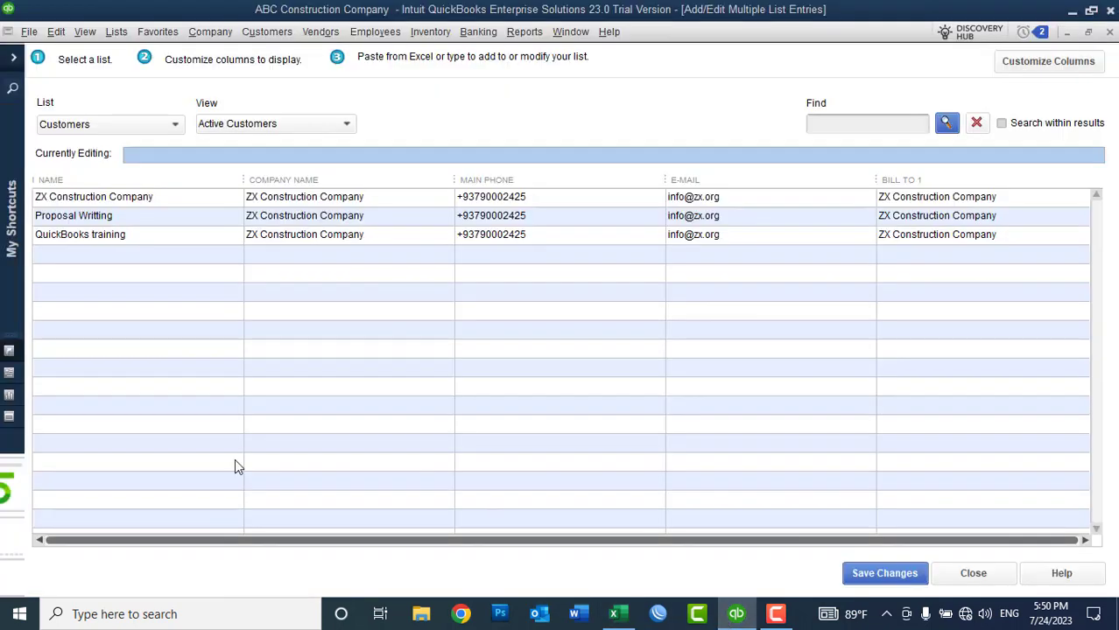
pyautogui.click(88, 255)
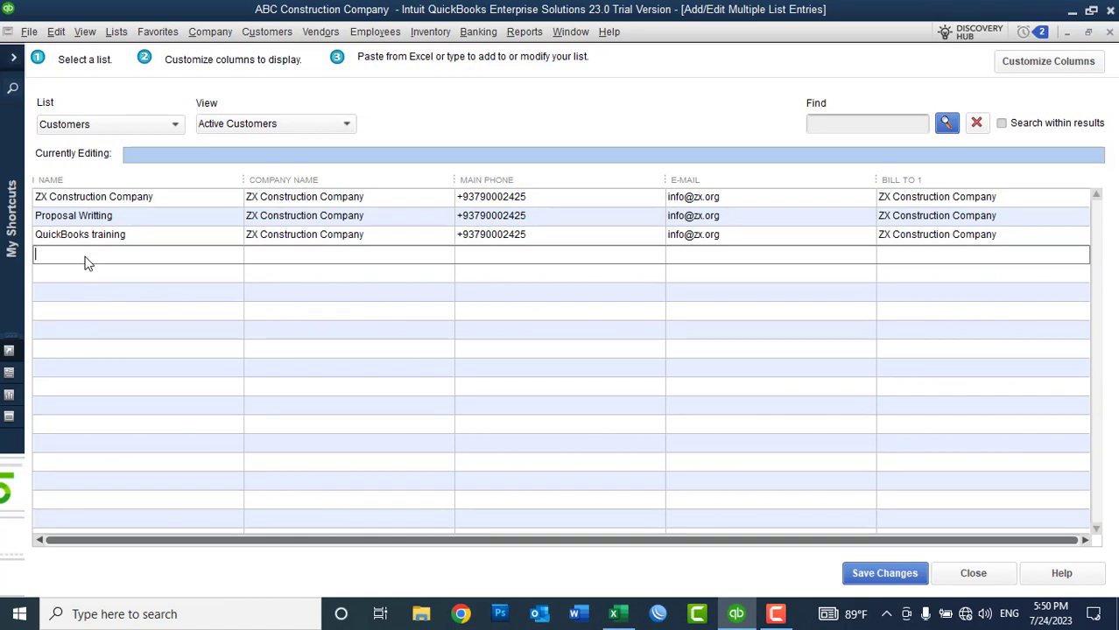
pyautogui.hotkey('ctrl', 'v')
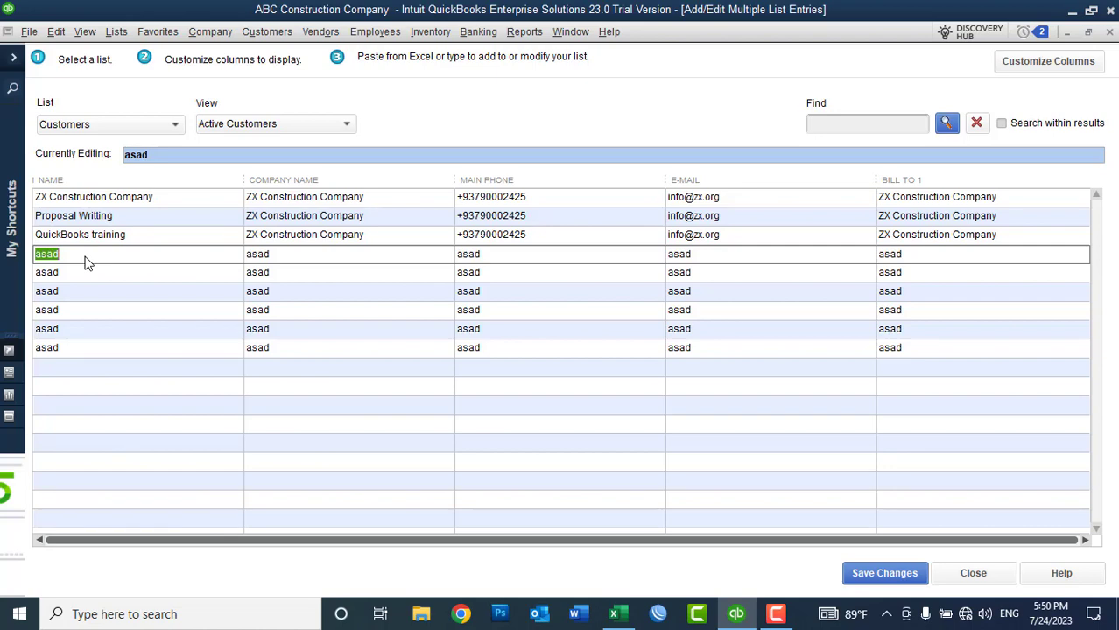
pyautogui.click(876, 575)
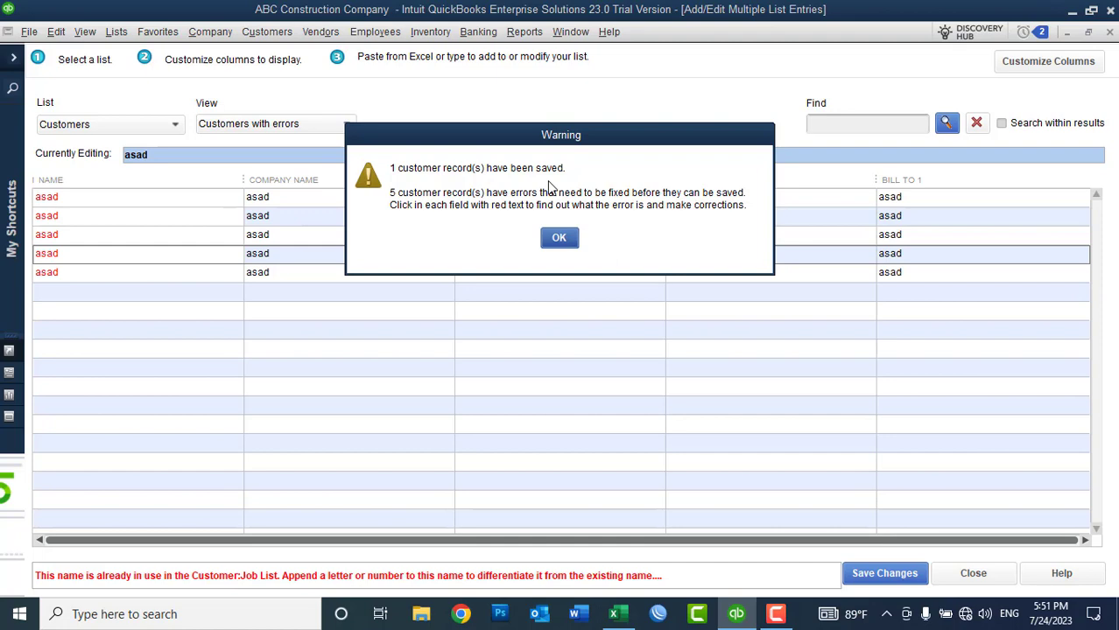
# Step: Close the multiple-entry window, leaving the rejected duplicate 'asad' rows unsaved
pyautogui.click(560, 240)
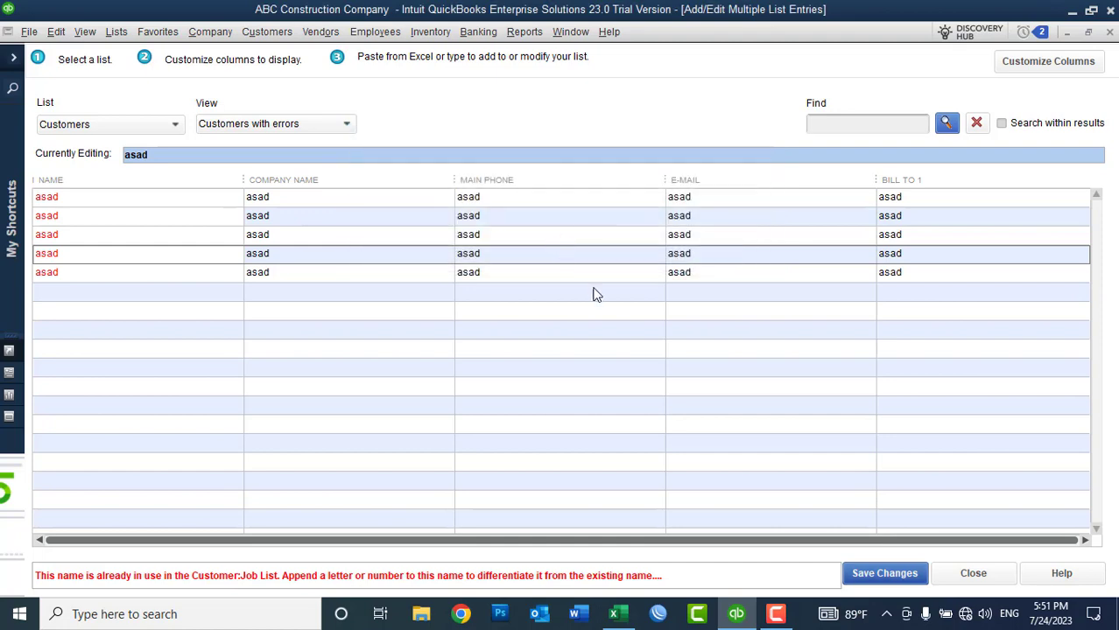
pyautogui.click(964, 573)
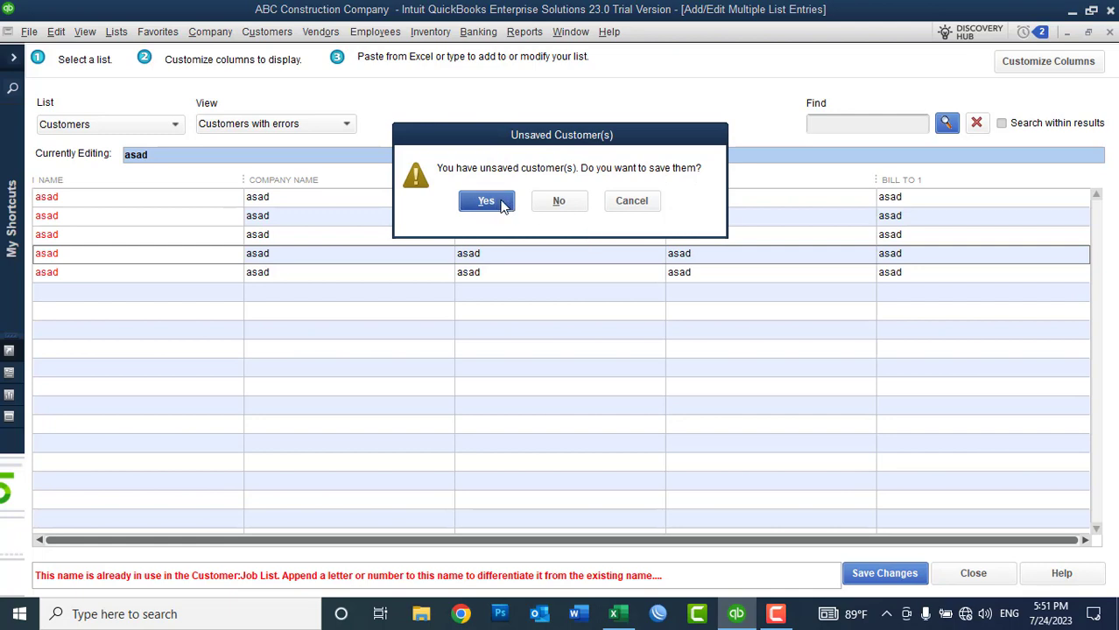
pyautogui.click(503, 205)
pyautogui.click(557, 234)
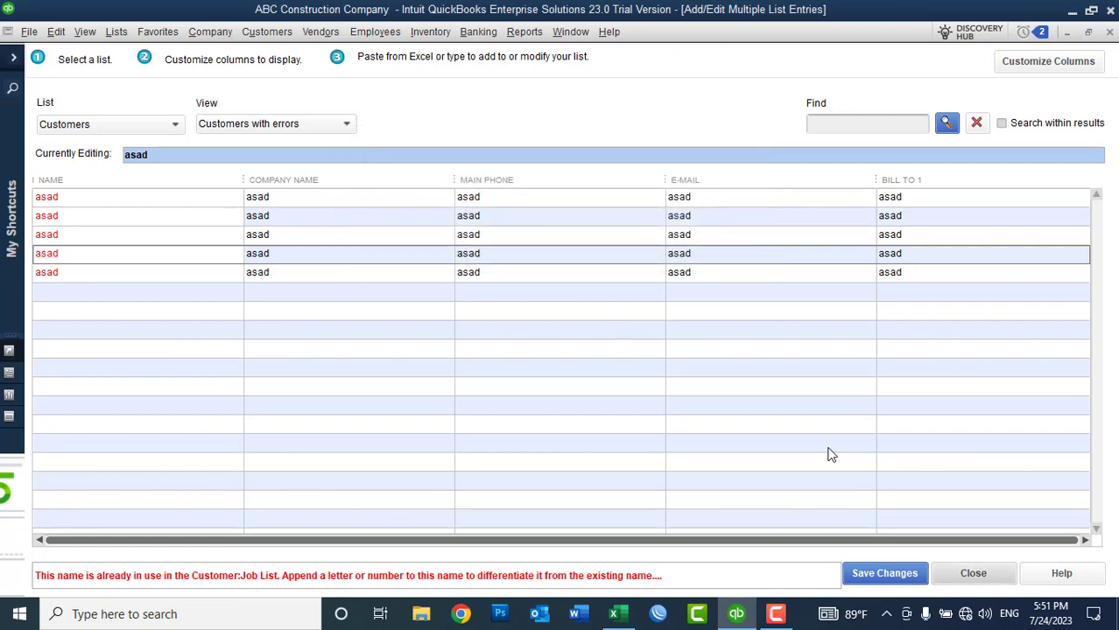
pyautogui.click(963, 575)
pyautogui.click(558, 205)
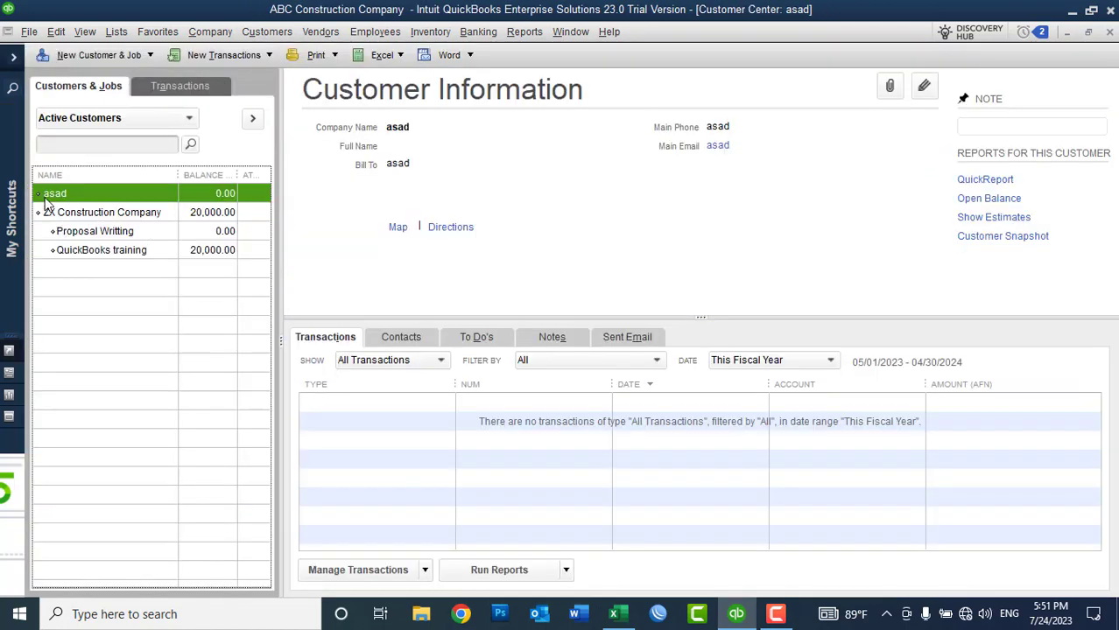
# Step: Delete the saved 'asad' placeholder customer from the Customer Center
pyautogui.rightClick(48, 200)
pyautogui.click(92, 217)
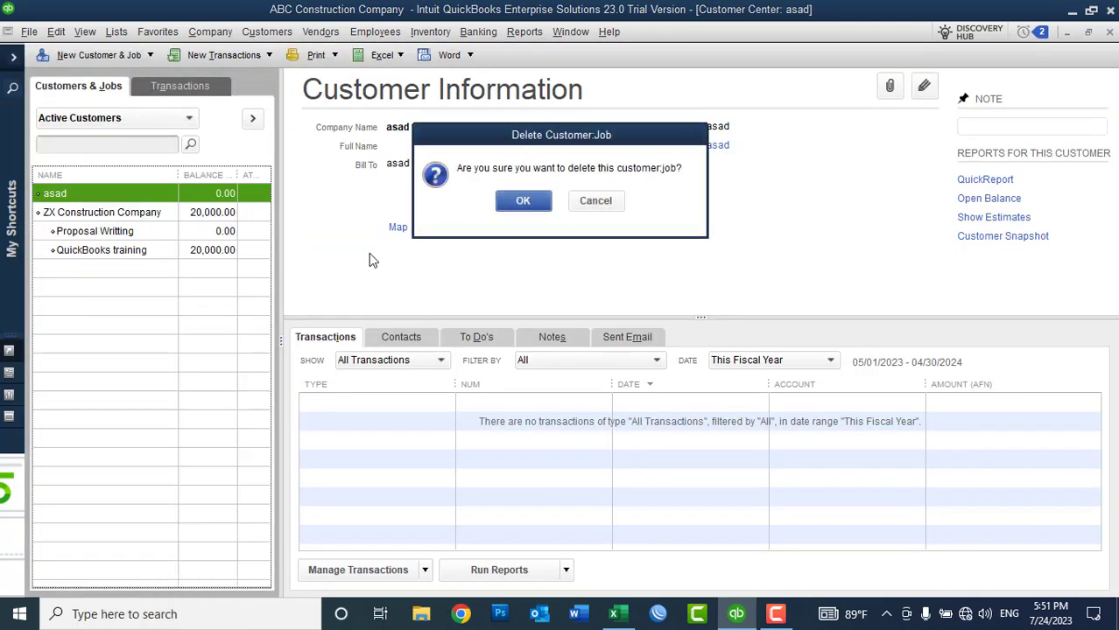
pyautogui.click(523, 201)
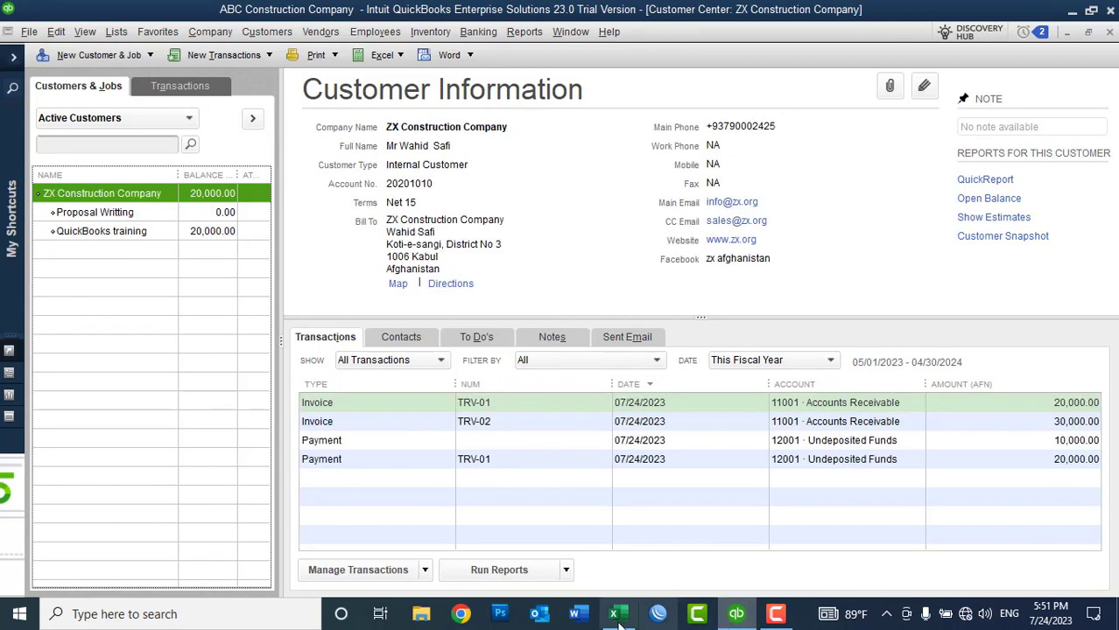
pyautogui.click(616, 614)
# Step: Replace the placeholder text in A2 through A7 with six distinct customer names
pyautogui.press('Escape')
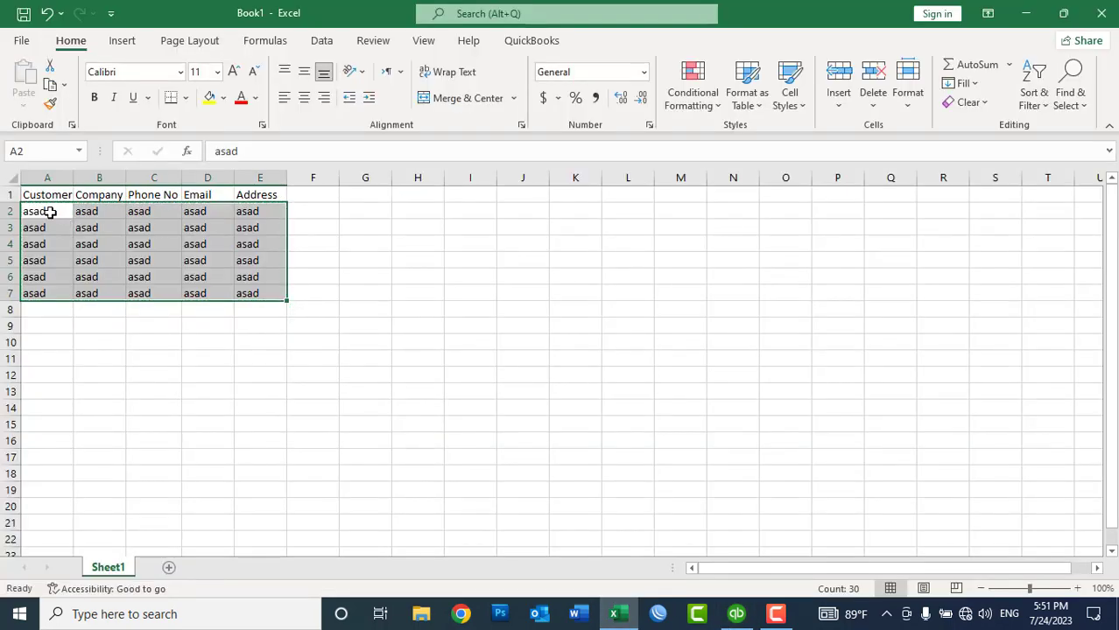
pyautogui.click(50, 211)
pyautogui.write('Islam')
pyautogui.press('Return')
pyautogui.write('Kha')
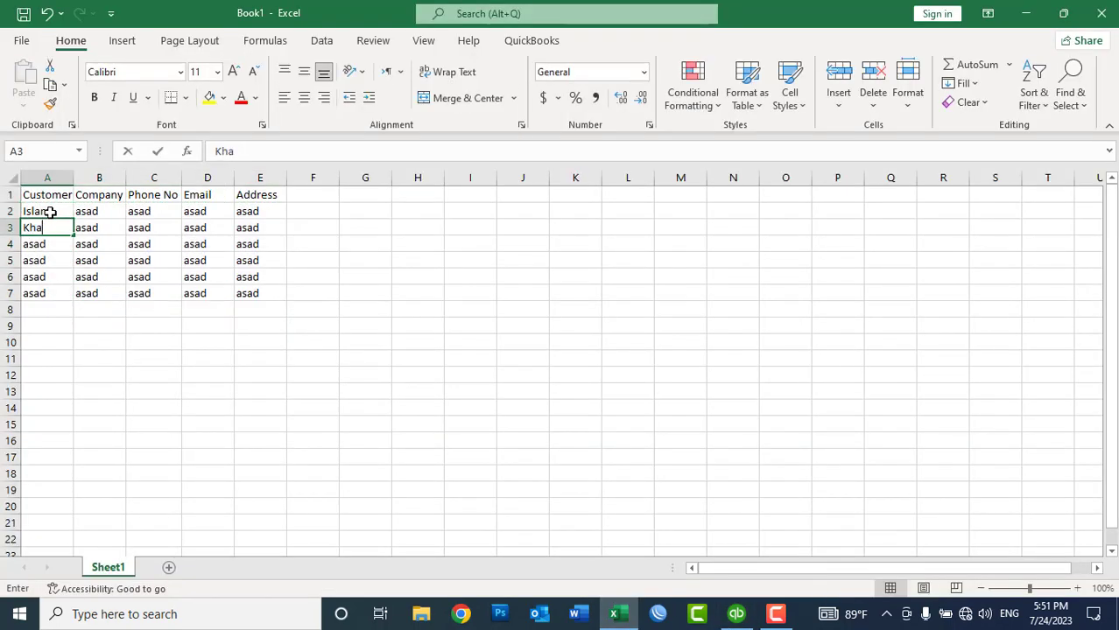
pyautogui.write('n')
pyautogui.press('Return')
pyautogui.write('Ajmal')
pyautogui.press('Return')
pyautogui.write('Wali')
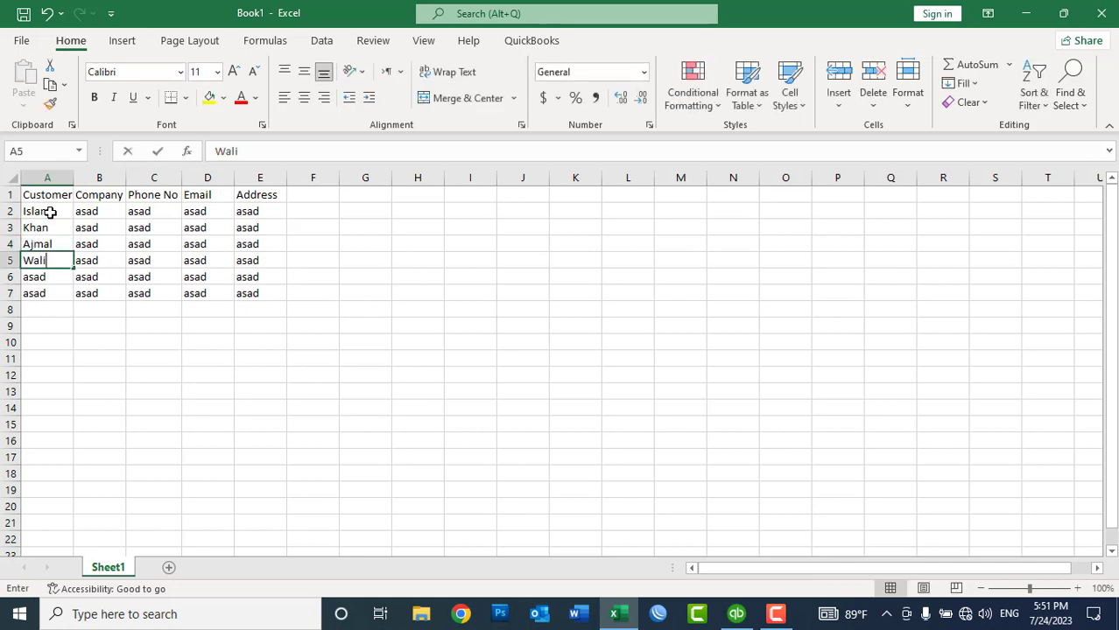
pyautogui.press('Return')
pyautogui.write('Ali')
pyautogui.press('Return')
pyautogui.write('Sa')
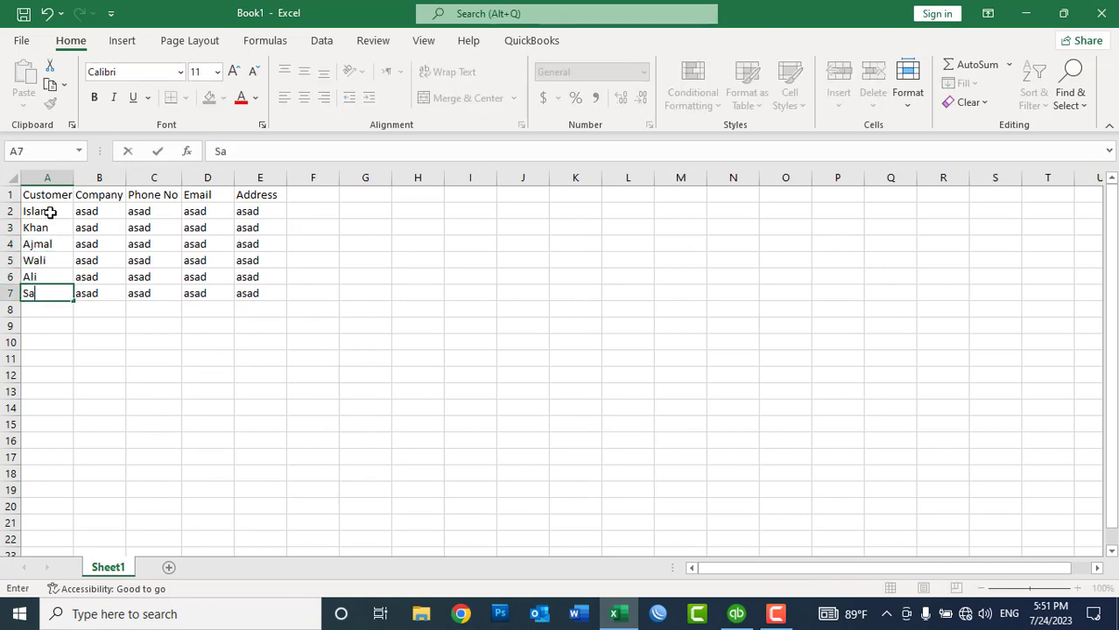
pyautogui.write('fi')
pyautogui.press('Return')
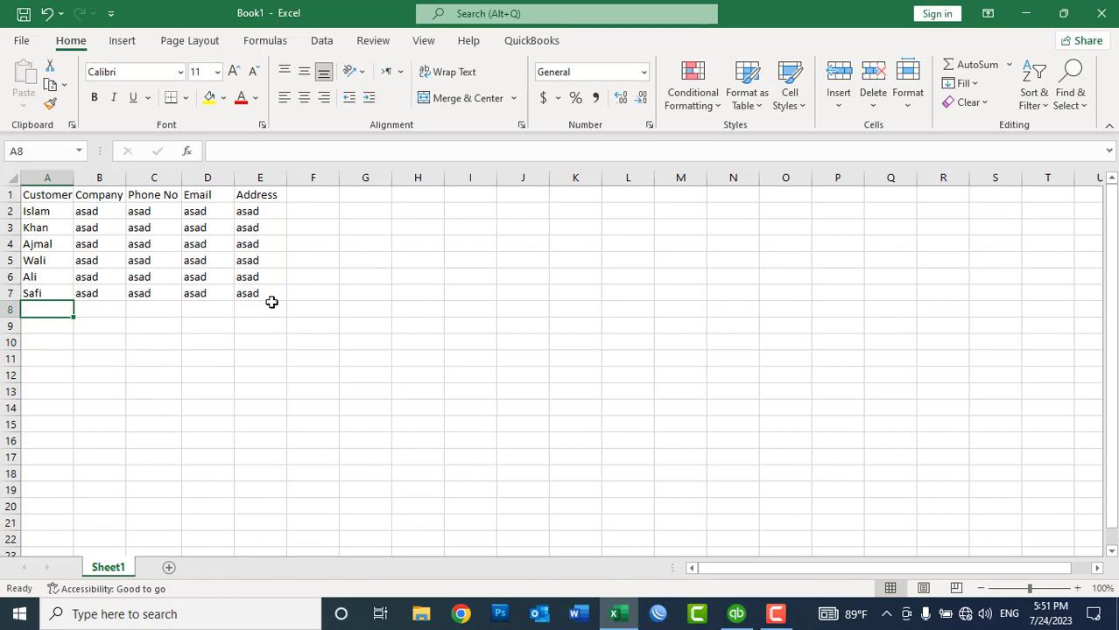
# Step: Copy the filled A2:E7 block and go back to QuickBooks
pyautogui.moveTo(243, 289); pyautogui.dragTo(48, 215)
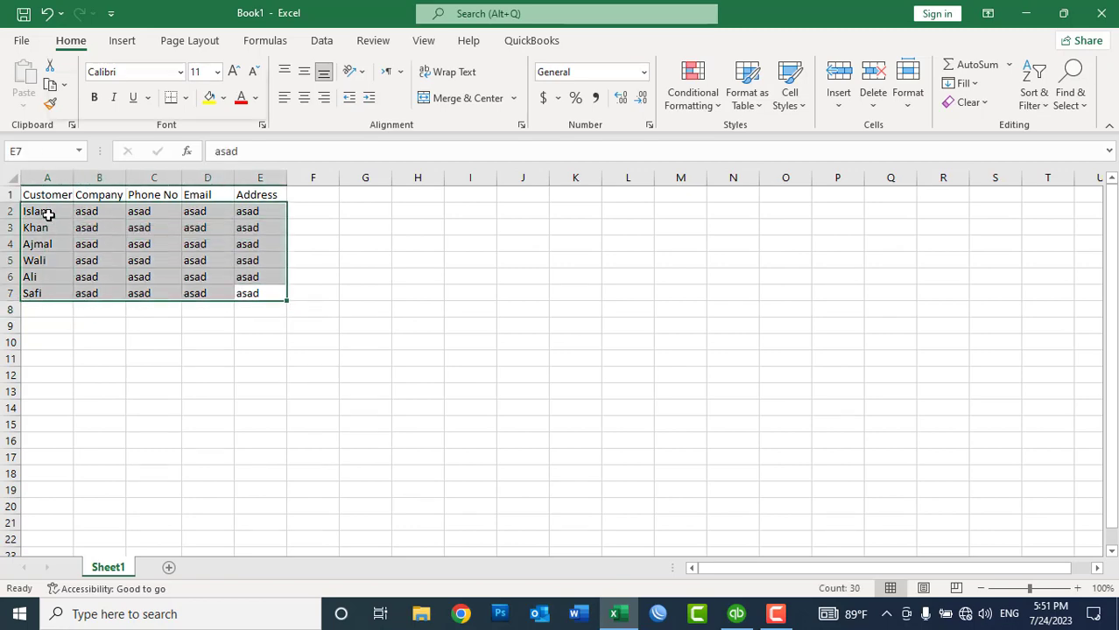
pyautogui.rightClick(47, 215)
pyautogui.click(87, 168)
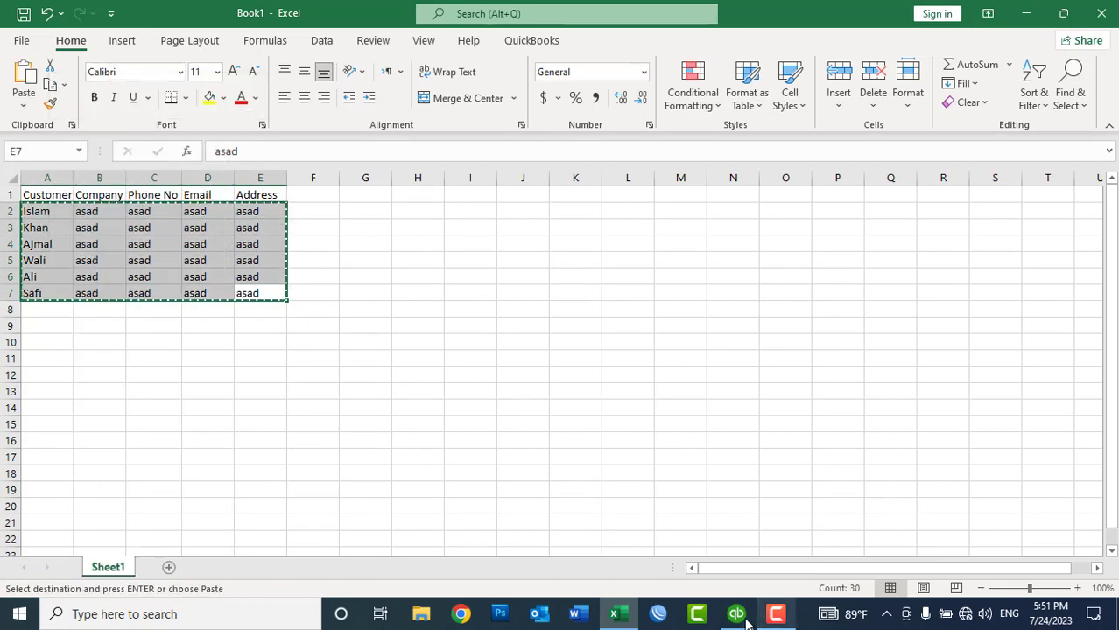
pyautogui.click(740, 616)
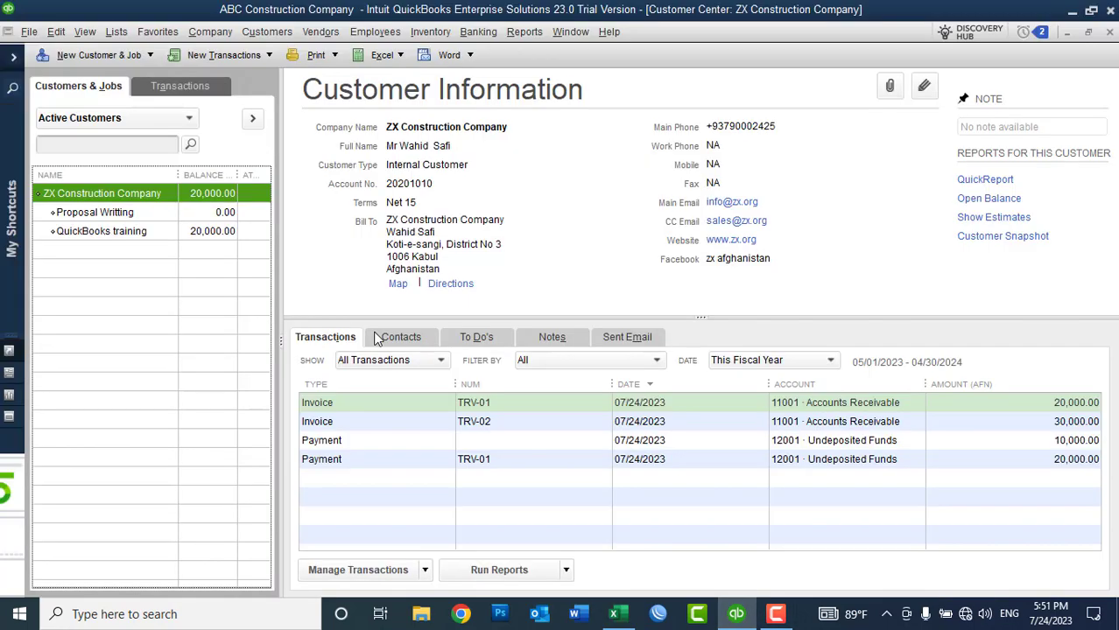
# Step: Paste the six copied customer rows into the Add Multiple Customer:Jobs grid
pyautogui.click(88, 54)
pyautogui.click(92, 112)
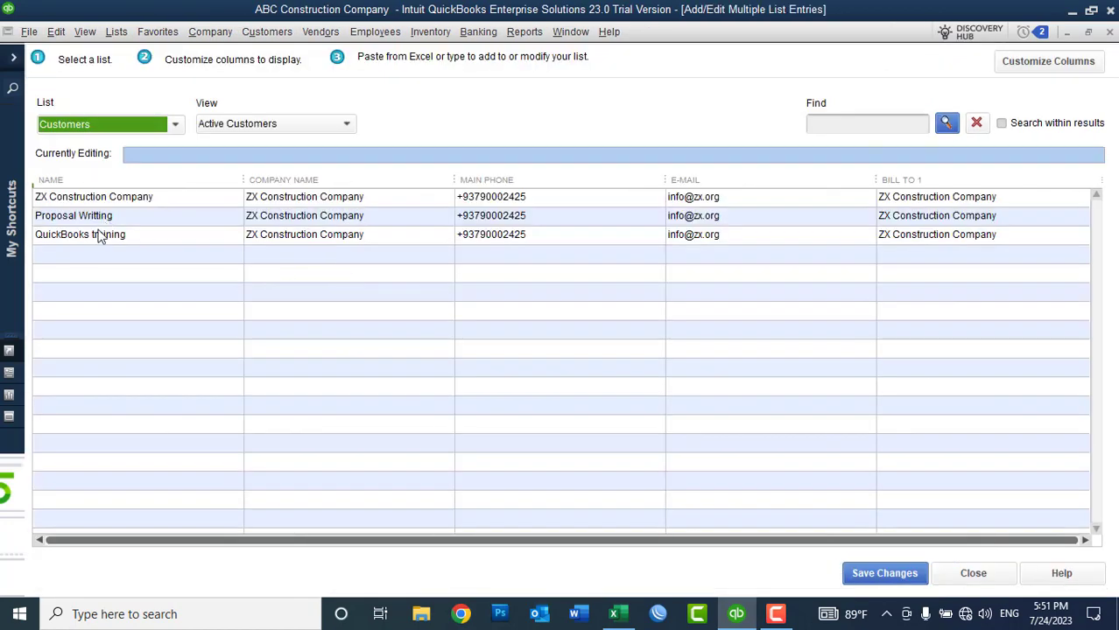
pyautogui.click(66, 260)
pyautogui.hotkey('ctrl', 'v')
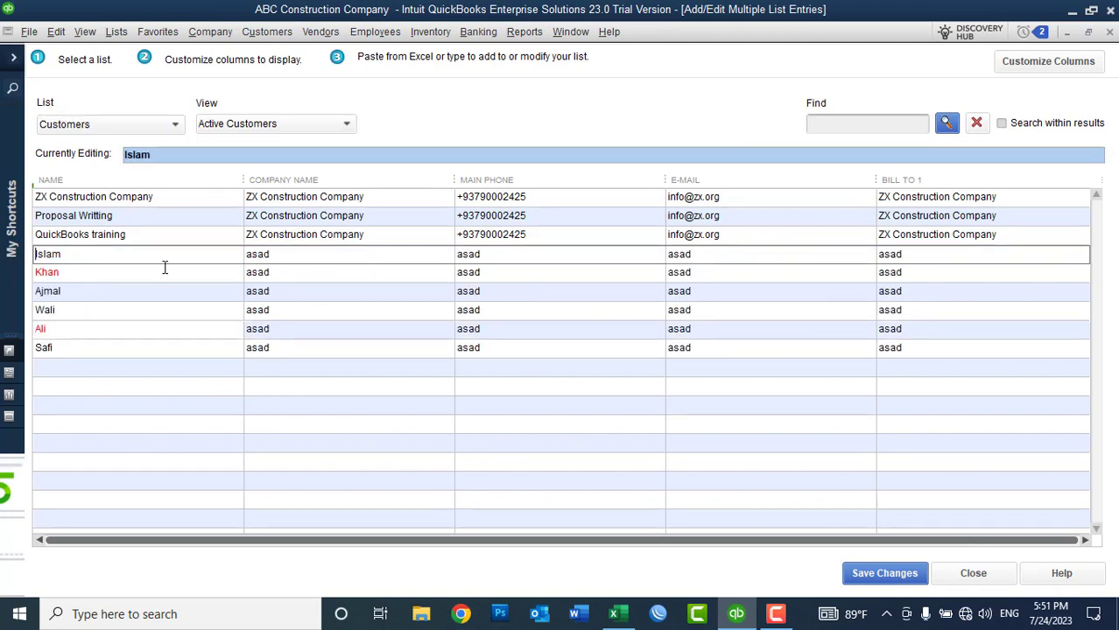
# Step: Save the valid pasted customers and discard the three whose names clash with the Employee List
pyautogui.click(303, 294)
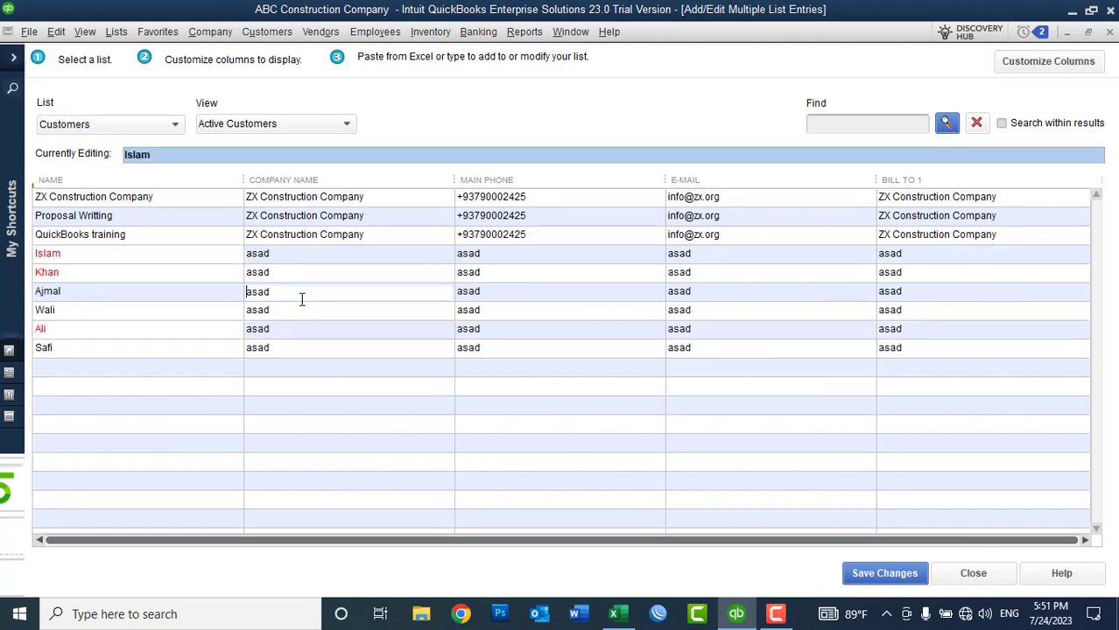
pyautogui.click(145, 315)
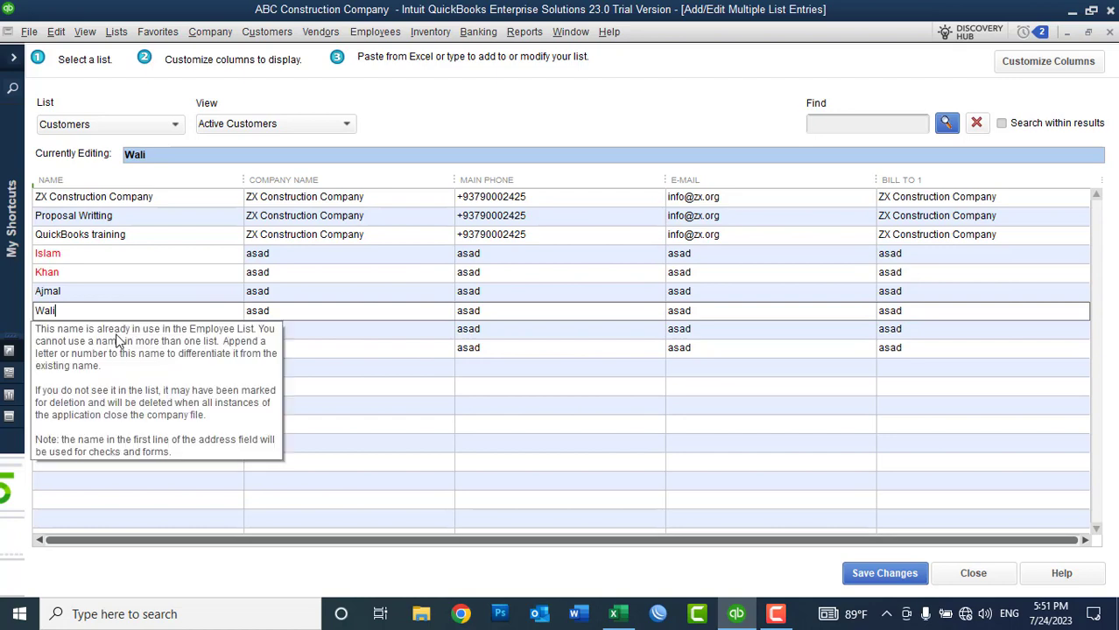
pyautogui.click(215, 220)
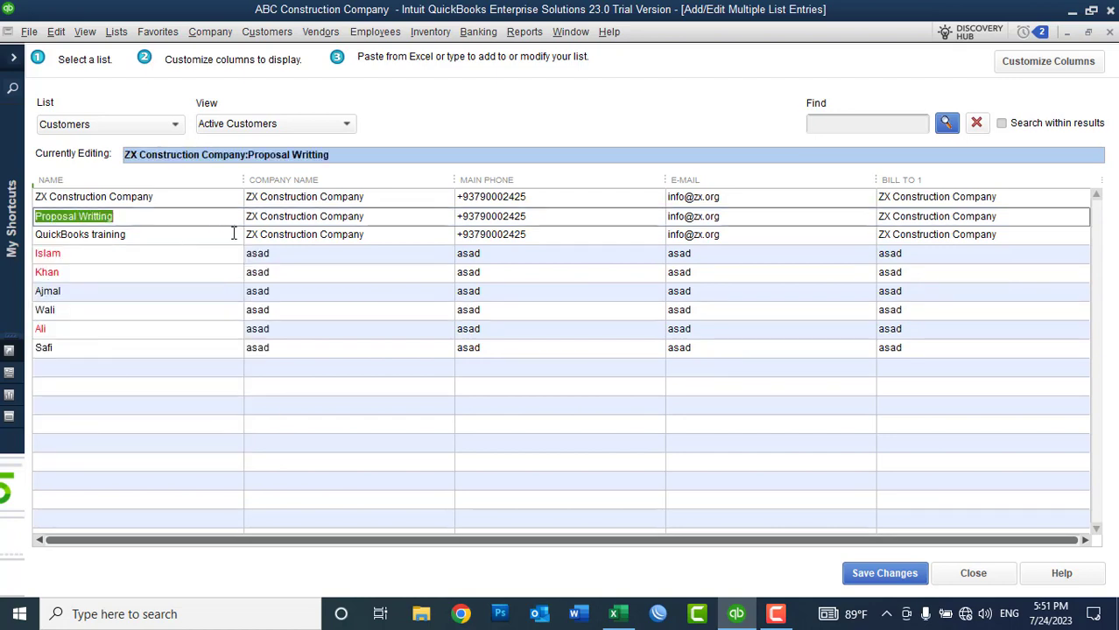
pyautogui.click(276, 258)
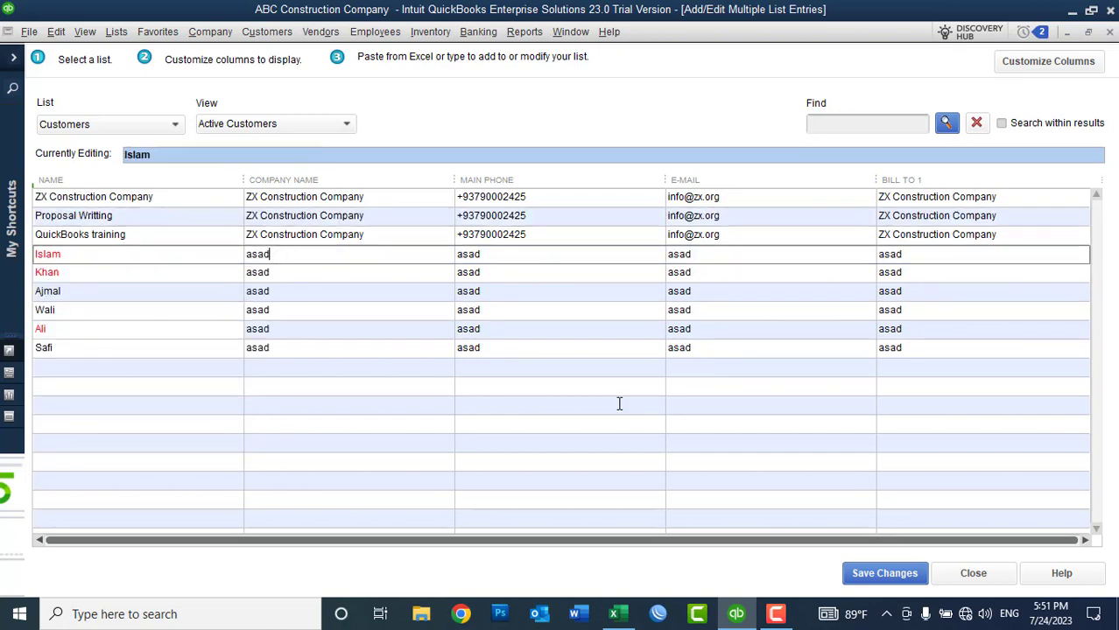
pyautogui.click(870, 574)
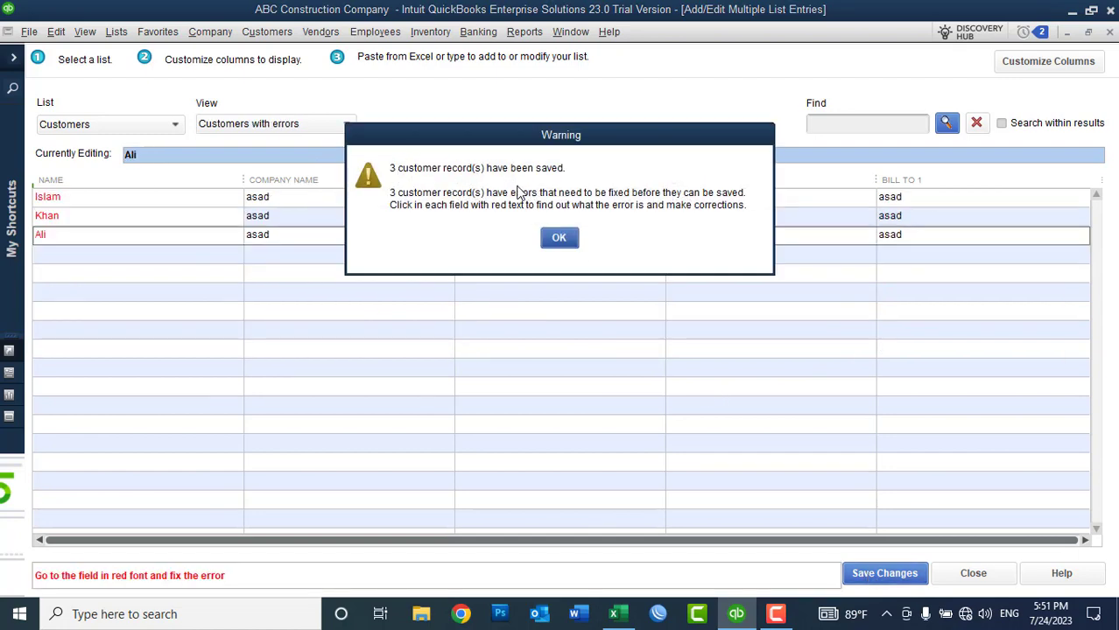
pyautogui.click(556, 238)
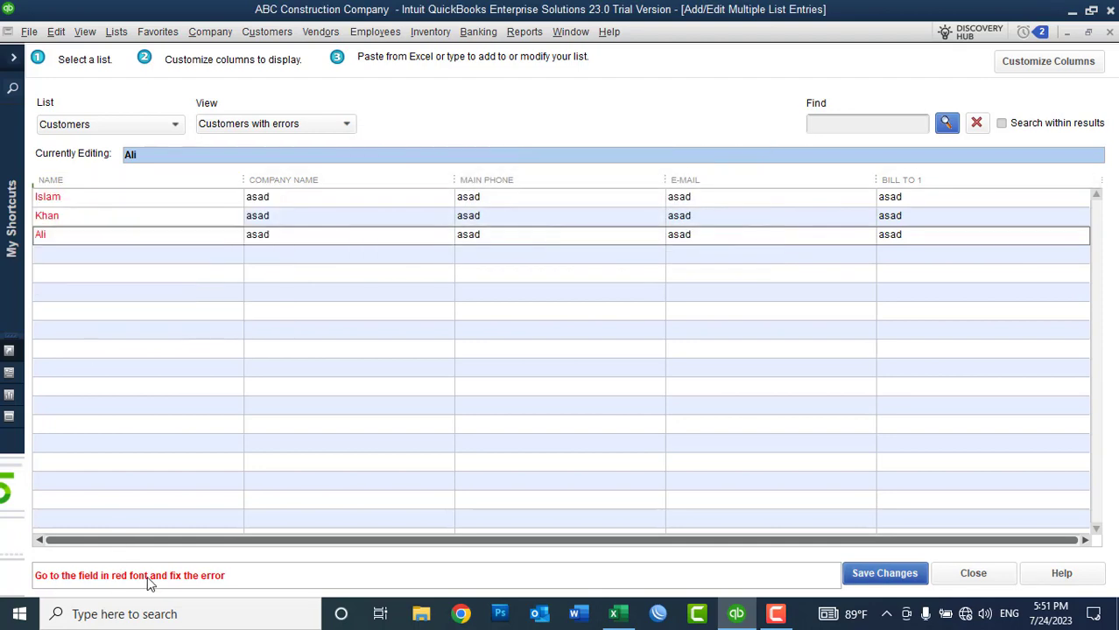
pyautogui.click(1110, 32)
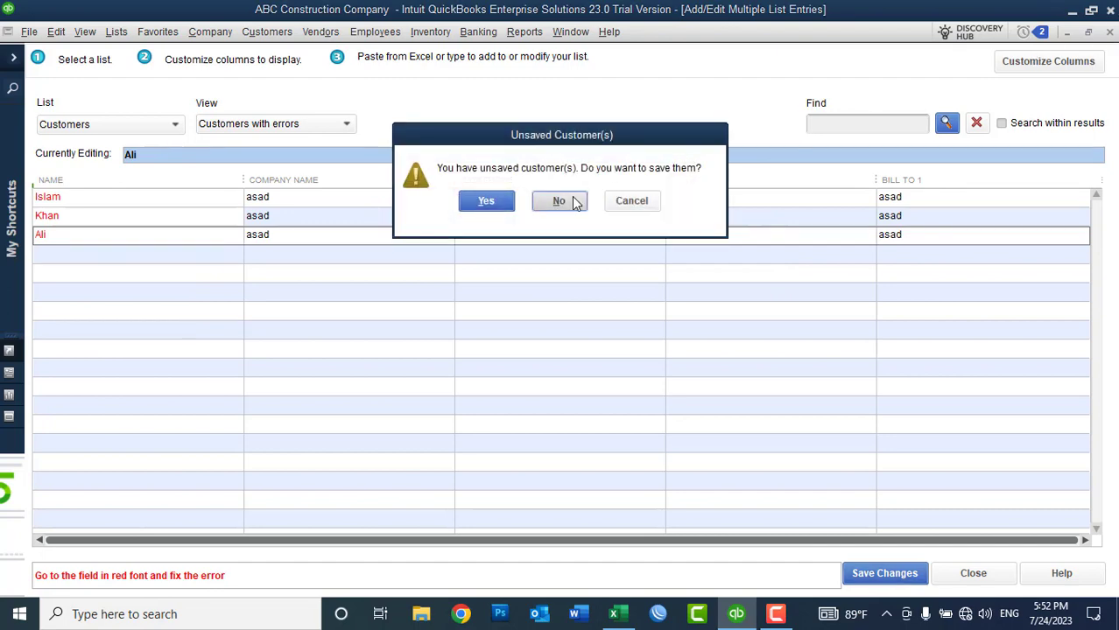
pyautogui.click(563, 201)
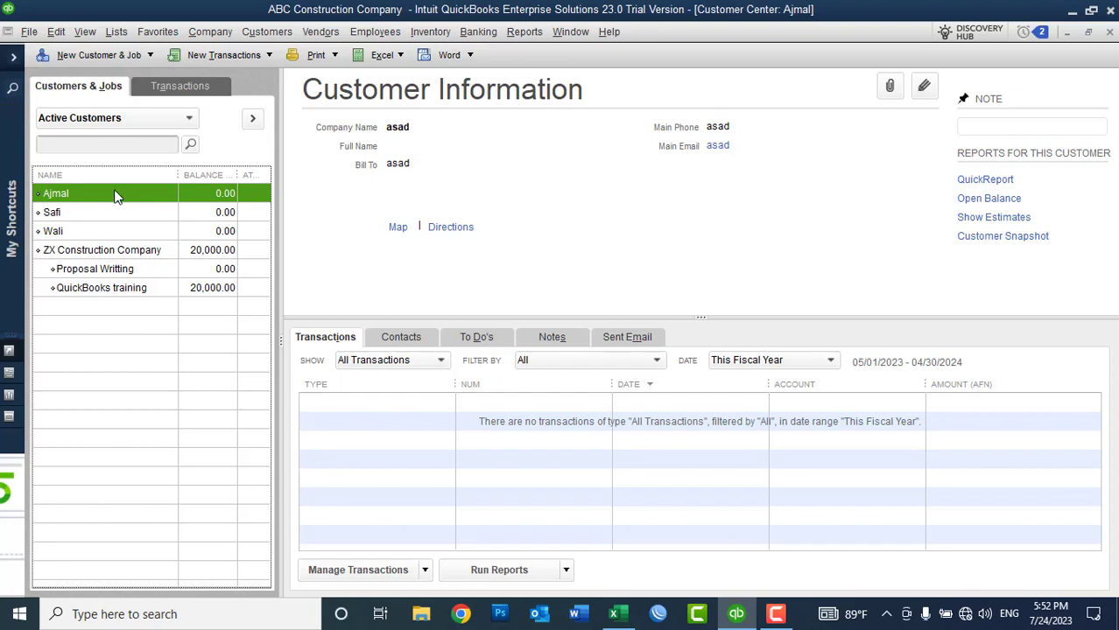
# Step: Delete the three pasted placeholder customers, confirming each deletion
pyautogui.rightClick(56, 202)
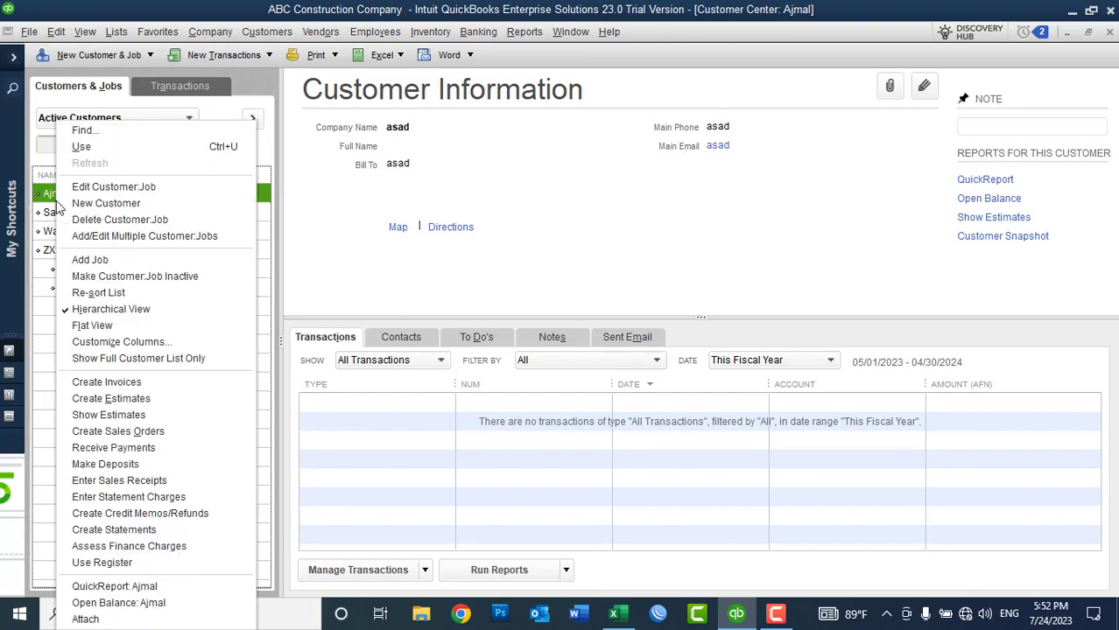
pyautogui.click(96, 220)
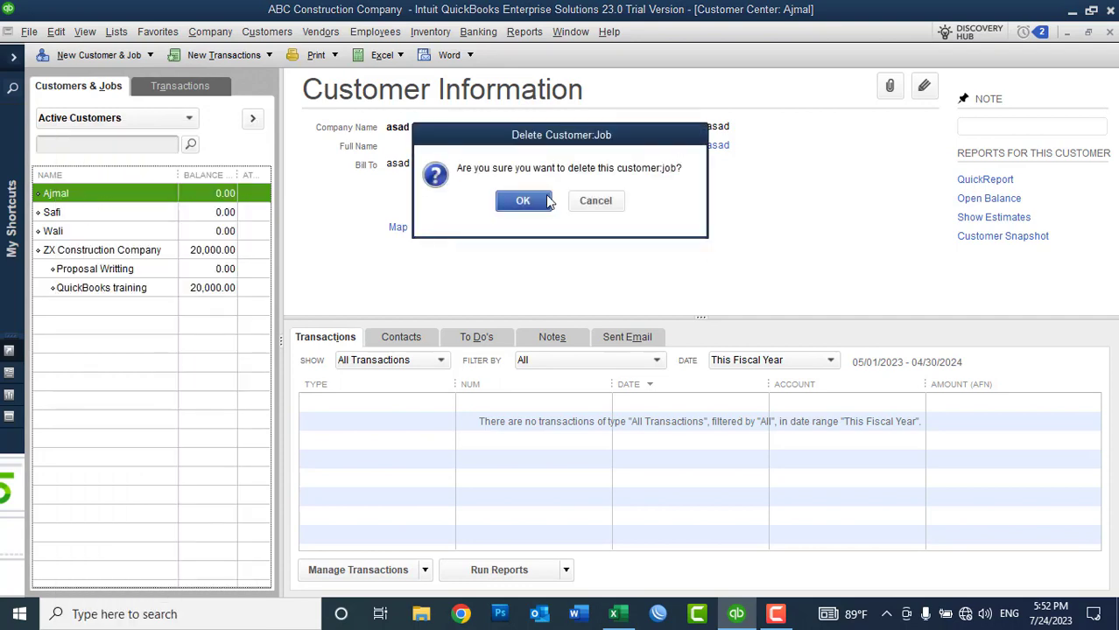
pyautogui.click(522, 198)
pyautogui.rightClick(99, 194)
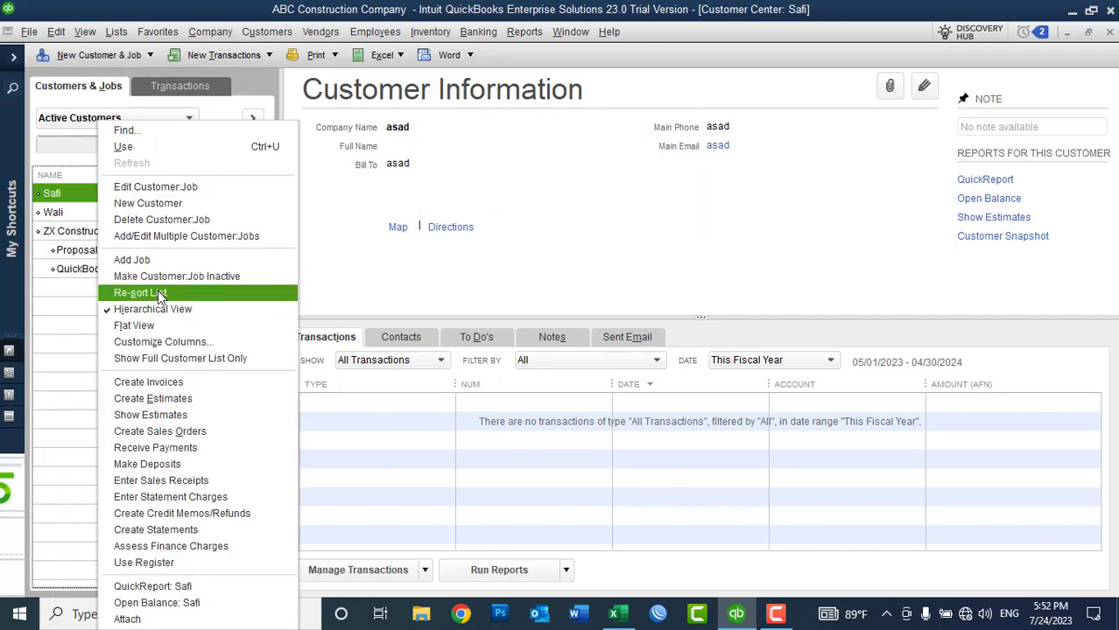
pyautogui.click(146, 220)
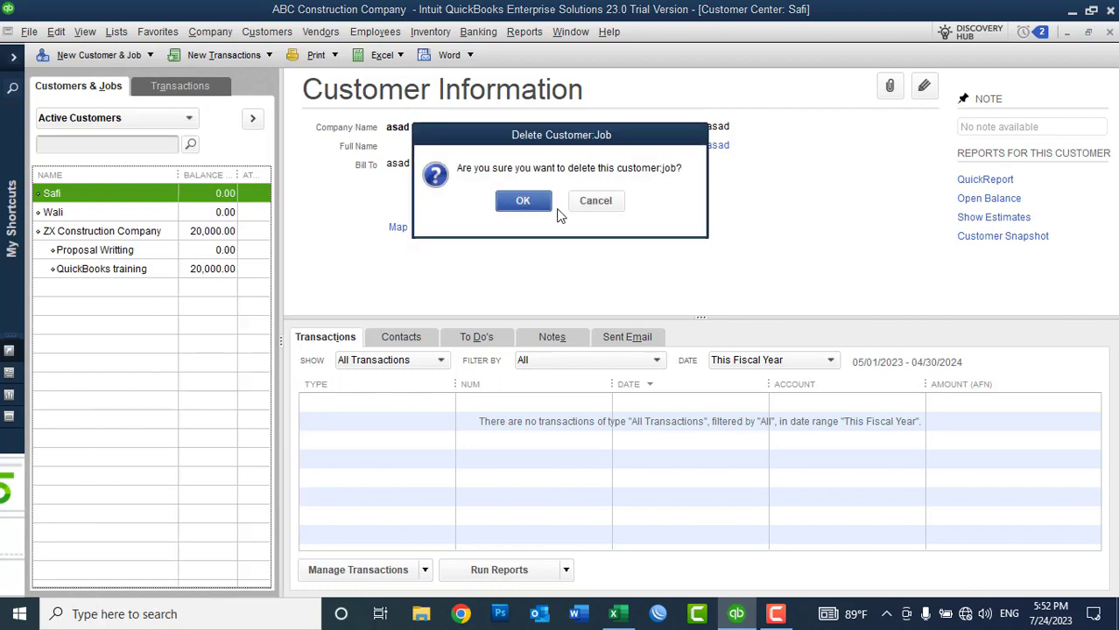
pyautogui.click(529, 203)
pyautogui.rightClick(77, 200)
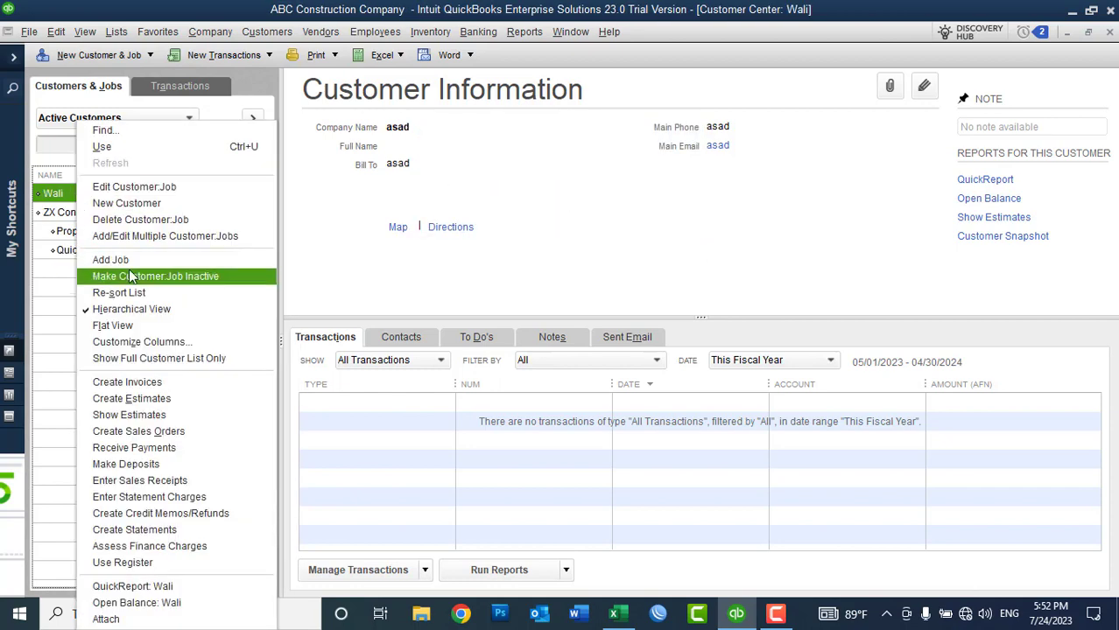
pyautogui.click(123, 220)
pyautogui.click(525, 200)
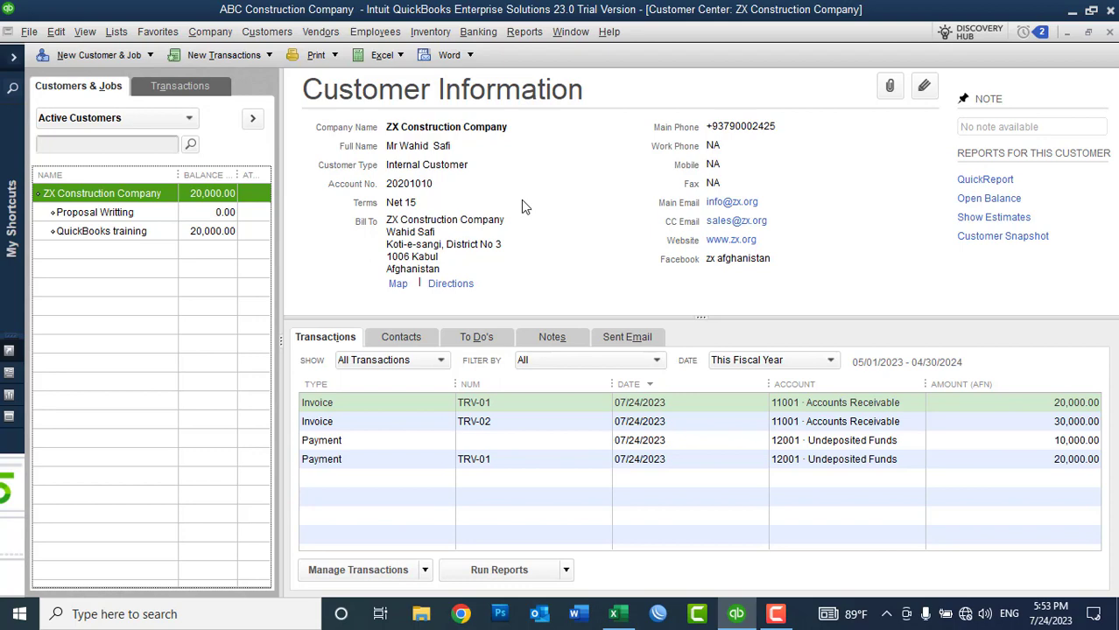
# Step: In Add Multiple Customer:Jobs, enter XYZ Company as both the name and company name
pyautogui.click(97, 58)
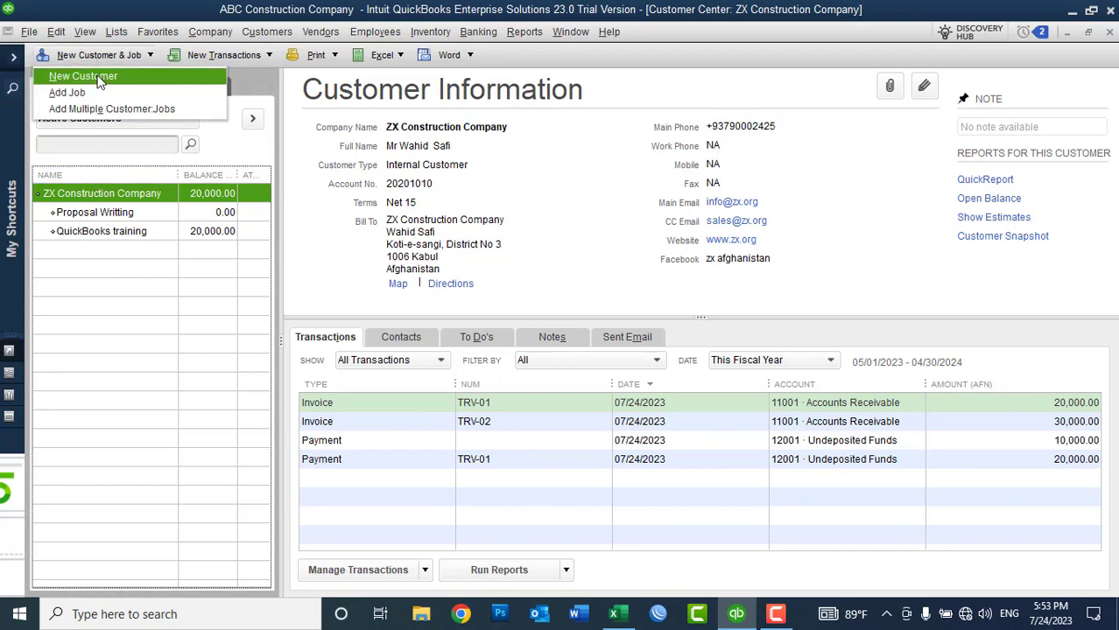
pyautogui.click(91, 112)
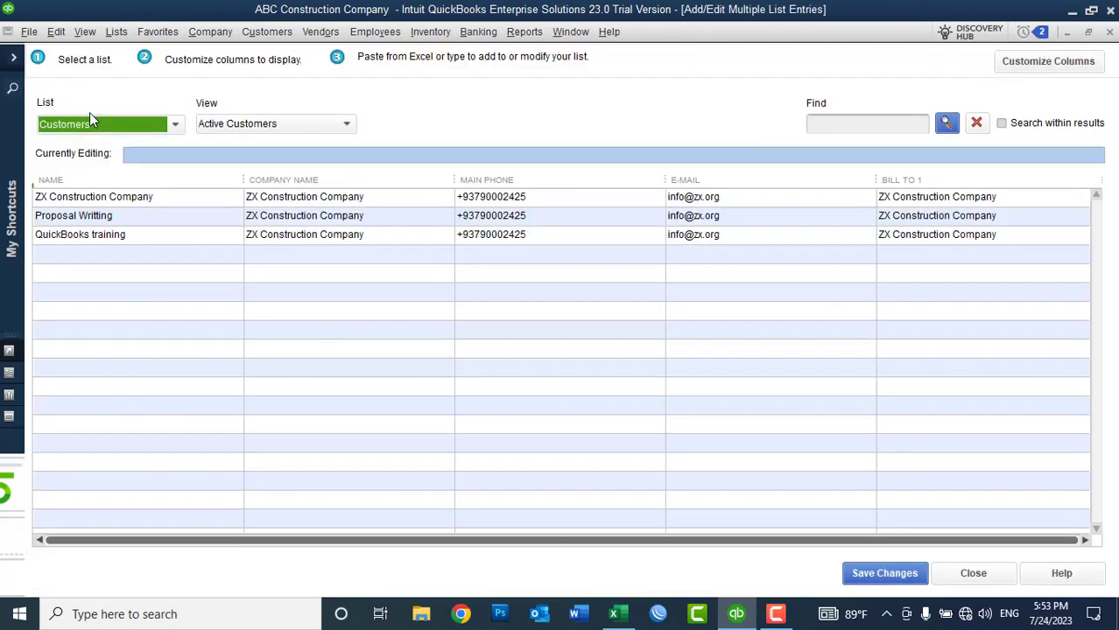
pyautogui.click(85, 256)
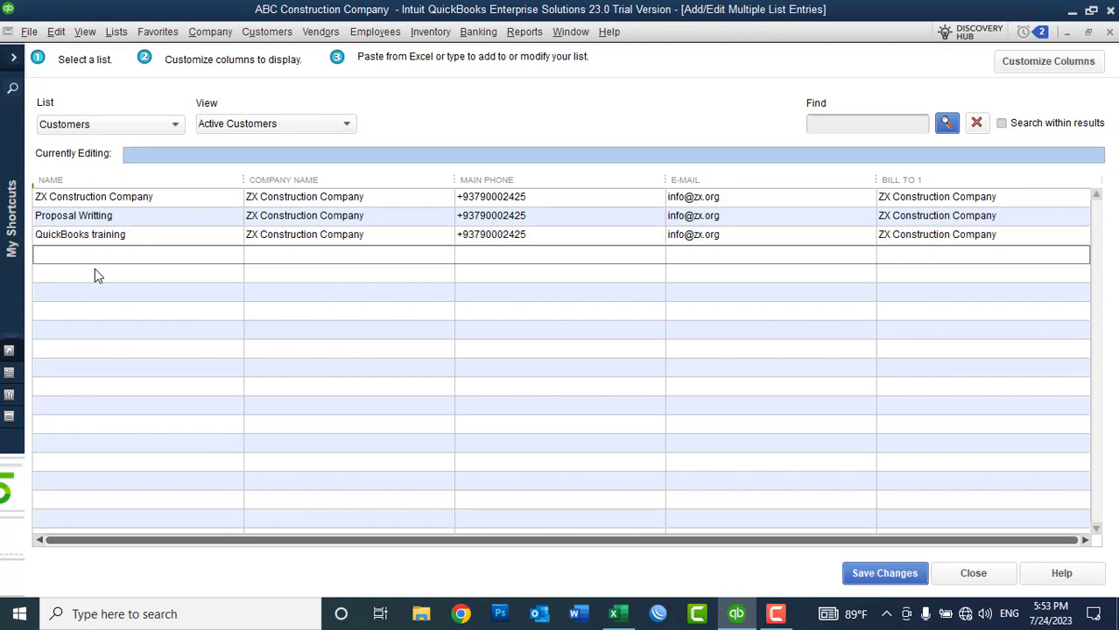
pyautogui.write('XYZ Company')
pyautogui.doubleClick(94, 254)
pyautogui.moveTo(39, 256); pyautogui.dragTo(104, 259)
pyautogui.hotkey('ctrl', 'c')
pyautogui.click(253, 263)
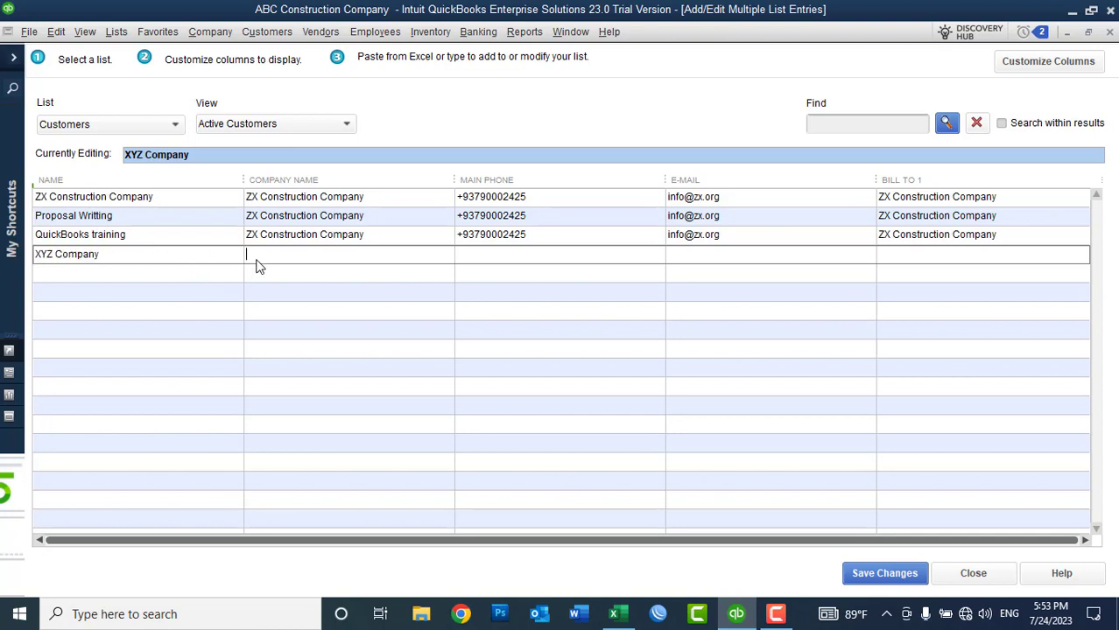
pyautogui.hotkey('ctrl', 'v')
# Step: Add customer XYZ with company name XYZ and save both new customers
pyautogui.click(106, 274)
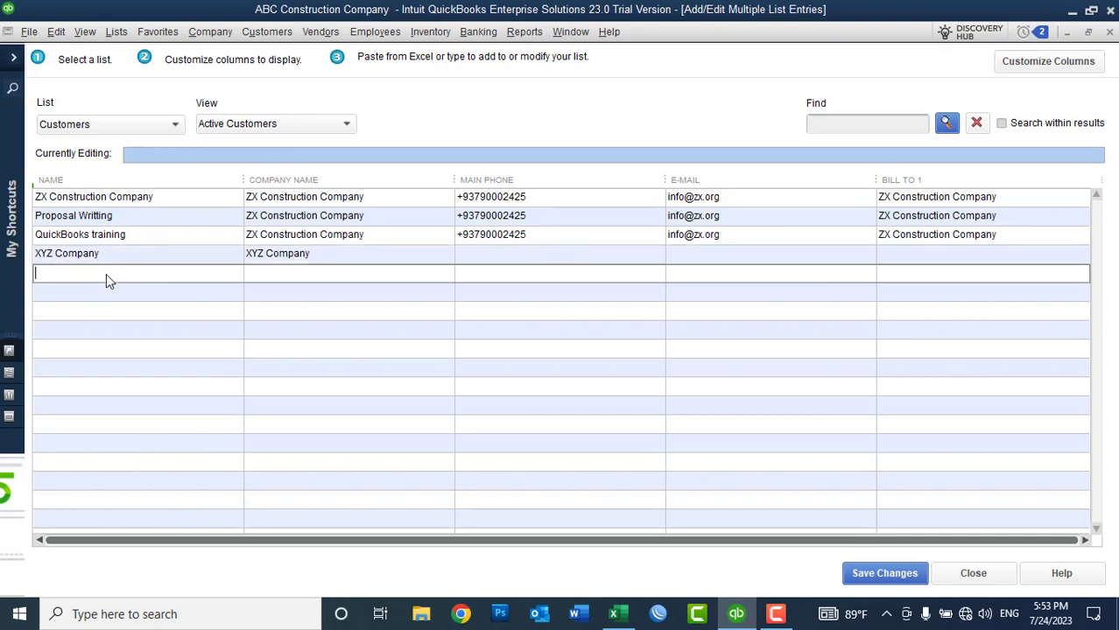
pyautogui.write('XYZ')
pyautogui.press('Tab')
pyautogui.write('XYZ')
pyautogui.click(871, 574)
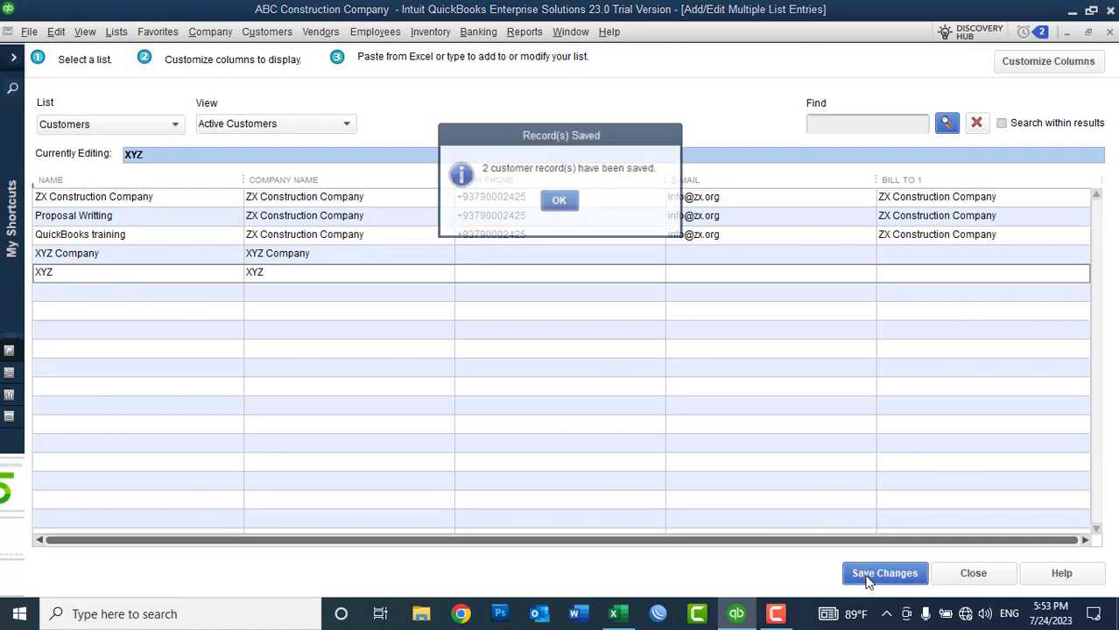
pyautogui.click(560, 202)
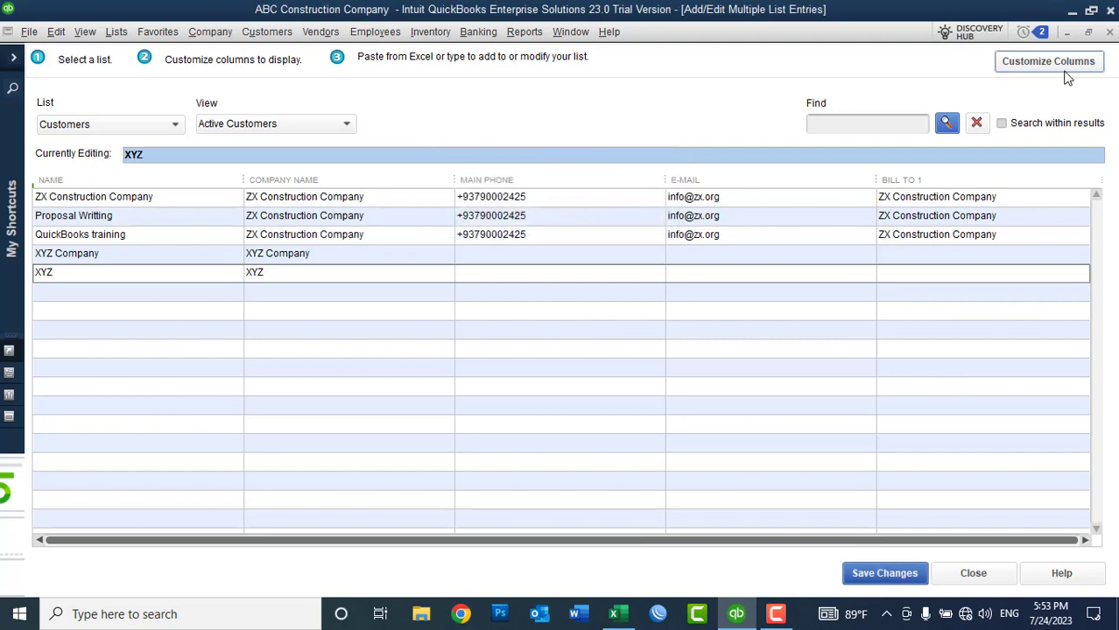
# Step: Check XYZ and XYZ Company in the Customer Center, then start a sales receipt for XYZ
pyautogui.click(1109, 32)
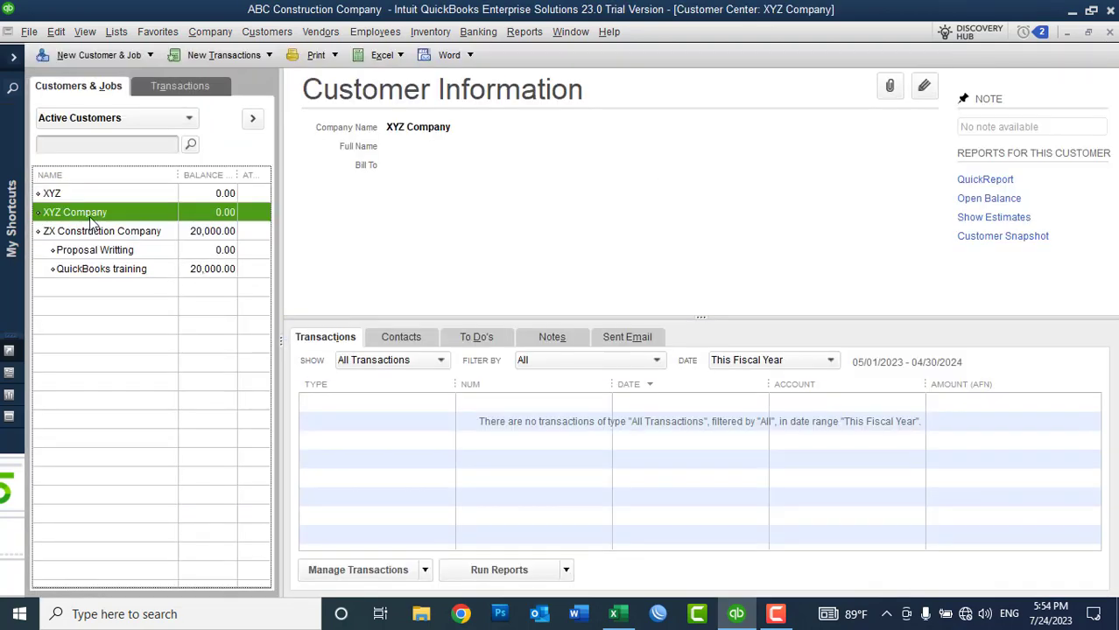
pyautogui.click(73, 198)
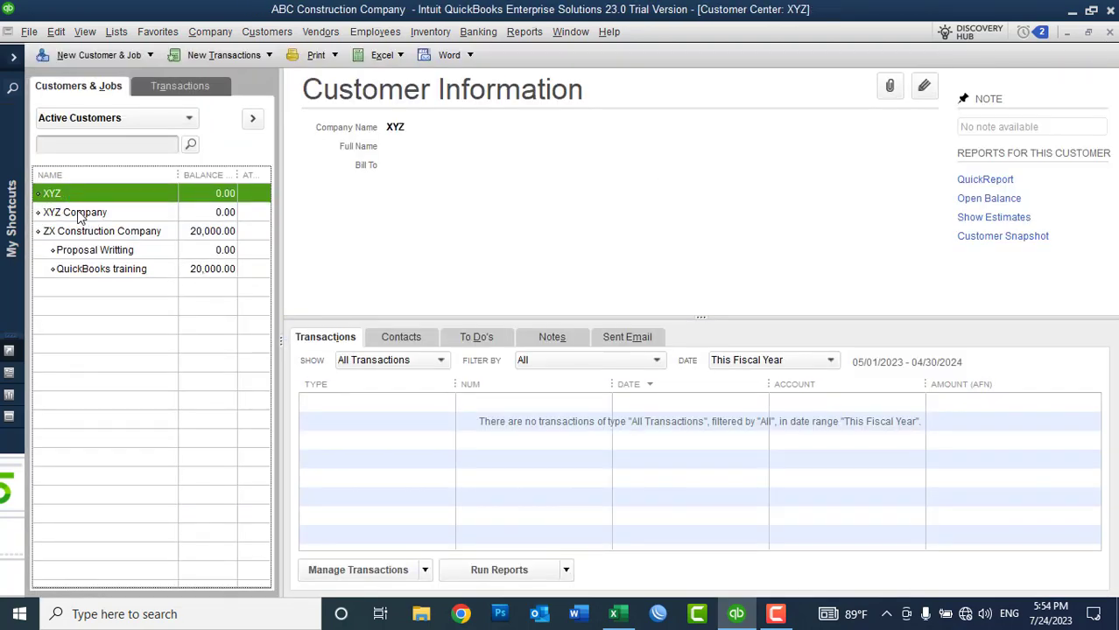
pyautogui.click(77, 213)
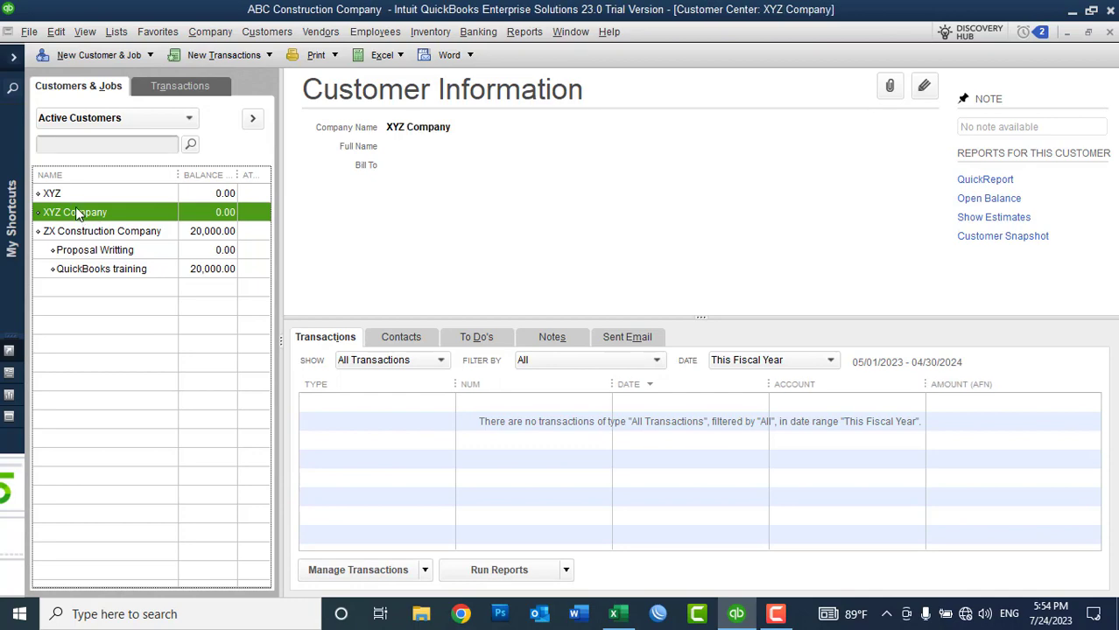
pyautogui.rightClick(71, 193)
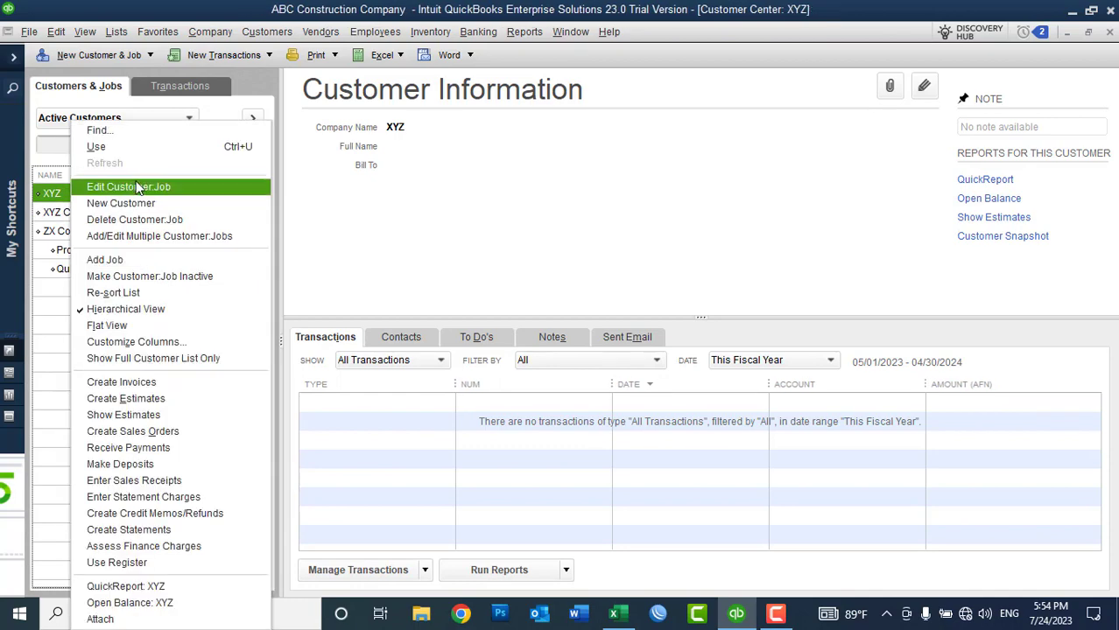
pyautogui.click(217, 62)
pyautogui.click(219, 61)
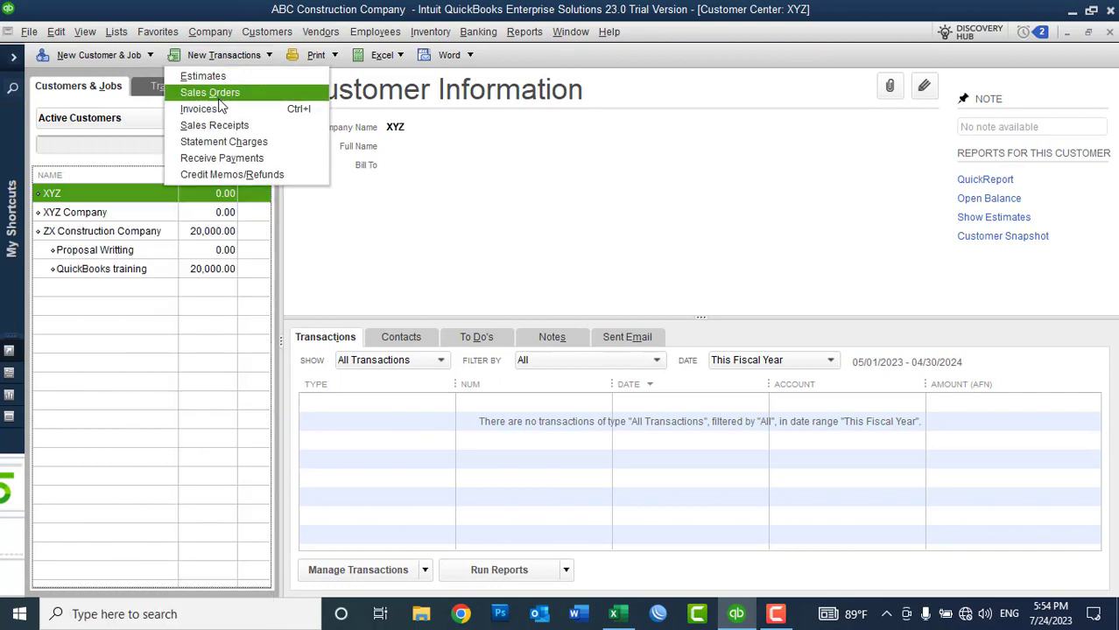
pyautogui.click(217, 126)
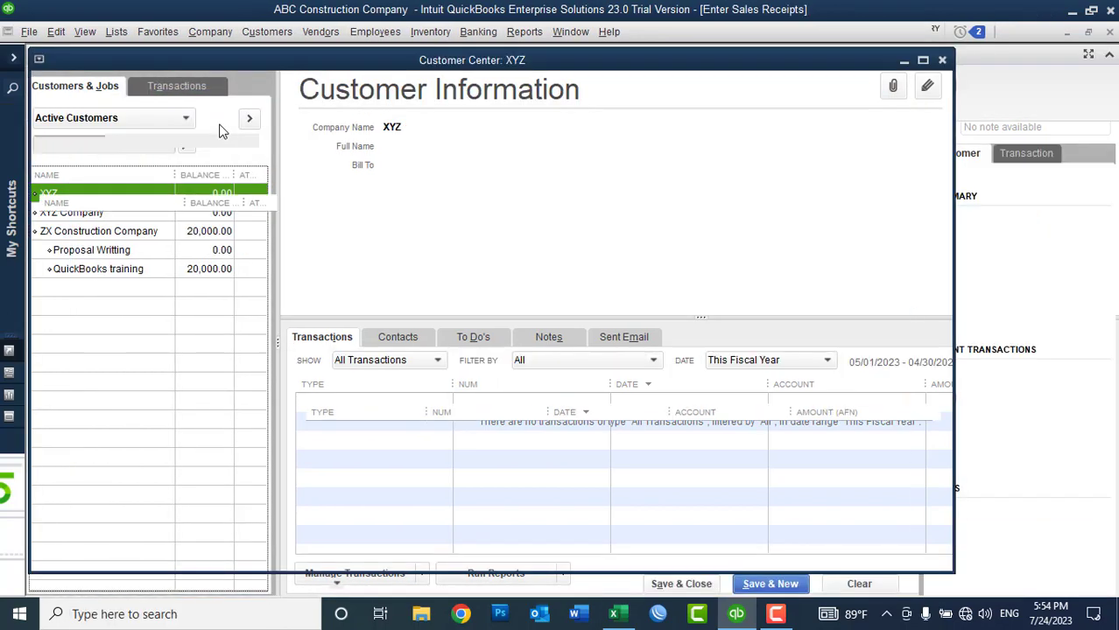
# Step: Bill one 16 Electrical & Lighting at 20,000 on receipt 1, then Save & New despite the class warning
pyautogui.click(74, 327)
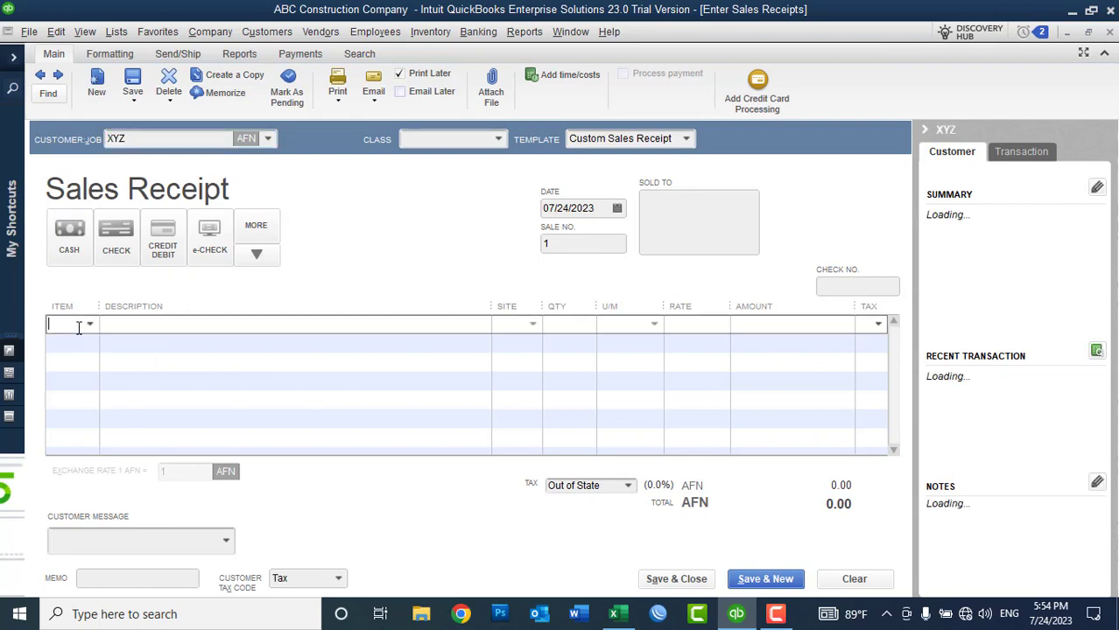
pyautogui.click(90, 324)
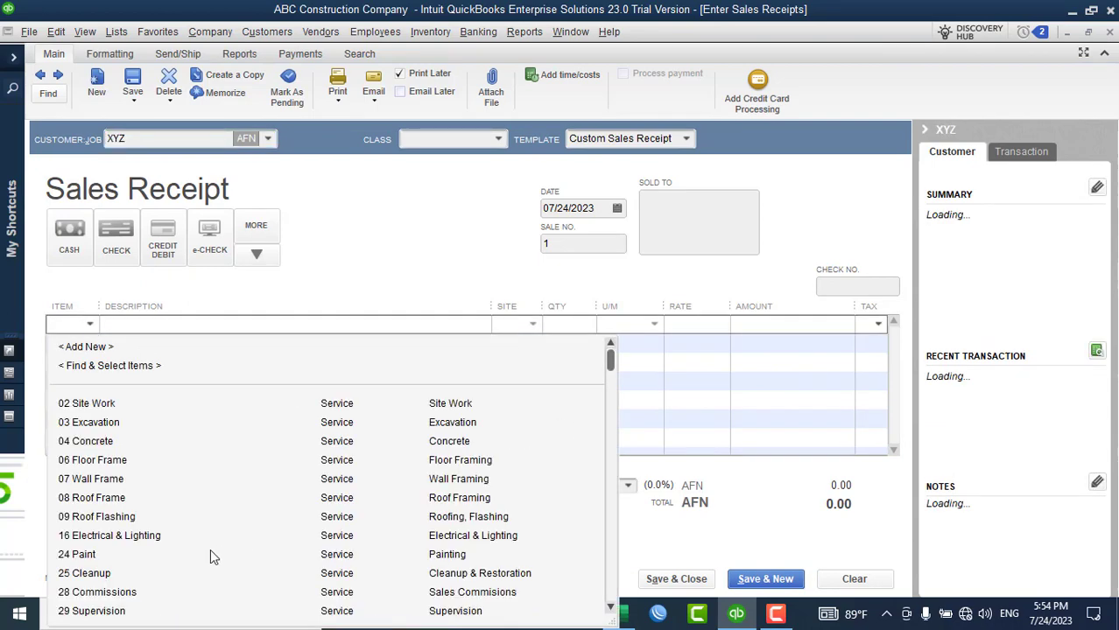
pyautogui.click(119, 537)
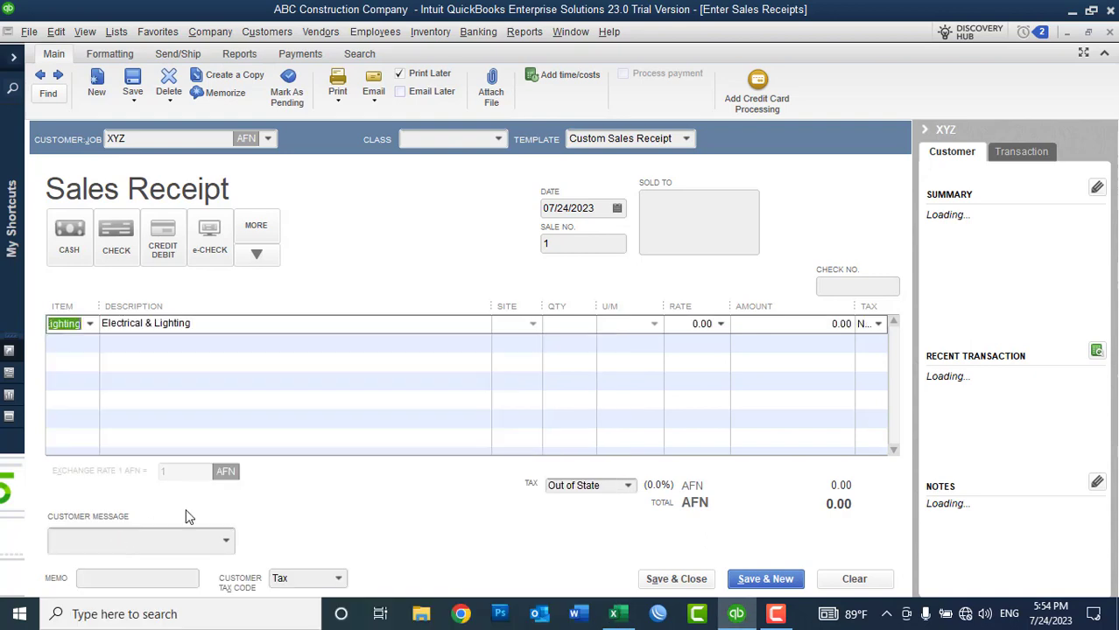
pyautogui.click(680, 324)
pyautogui.write('20,00')
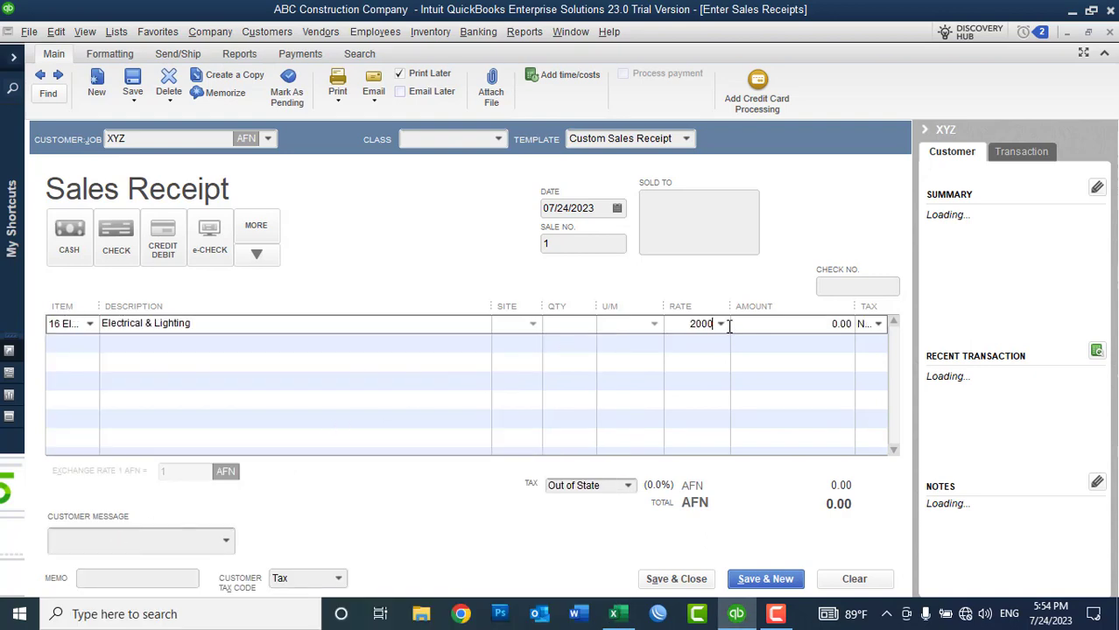
pyautogui.write('0')
pyautogui.press('Tab')
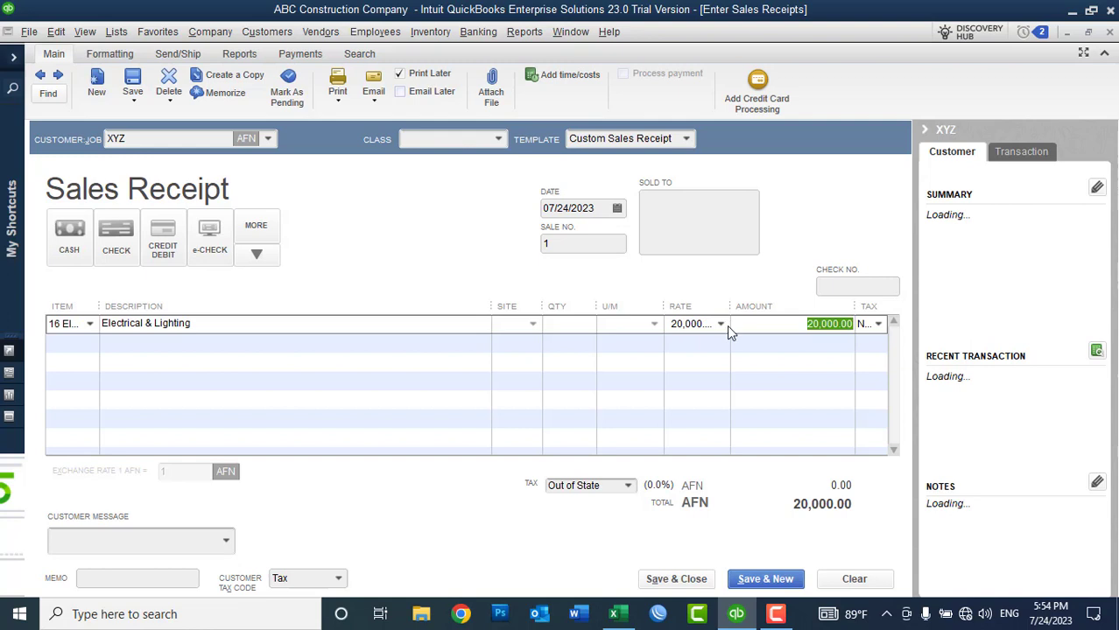
pyautogui.click(569, 322)
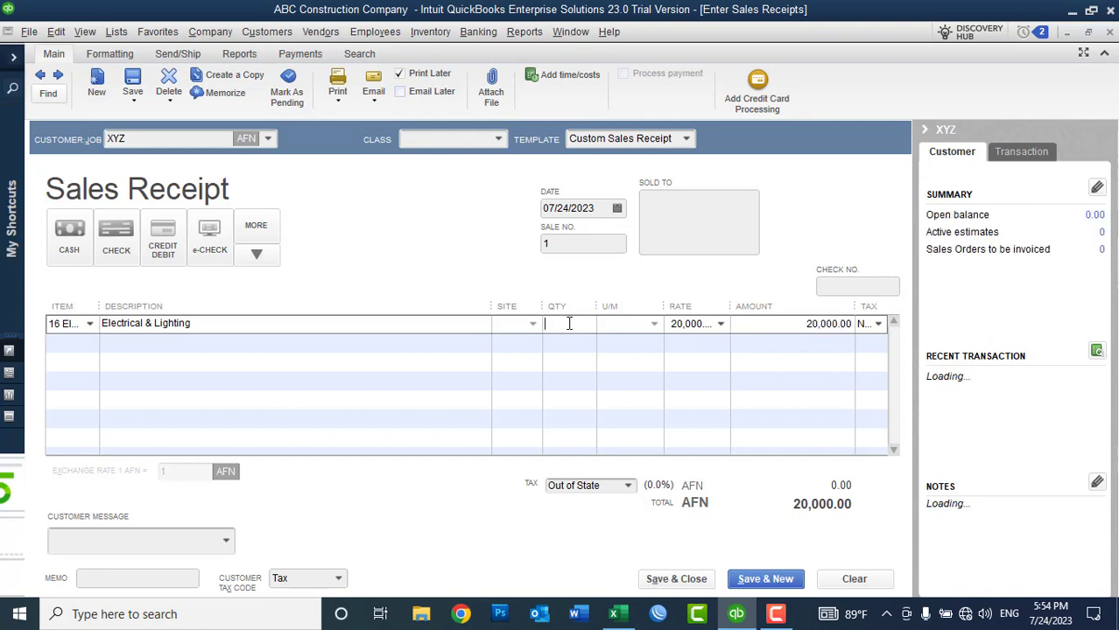
pyautogui.write('1')
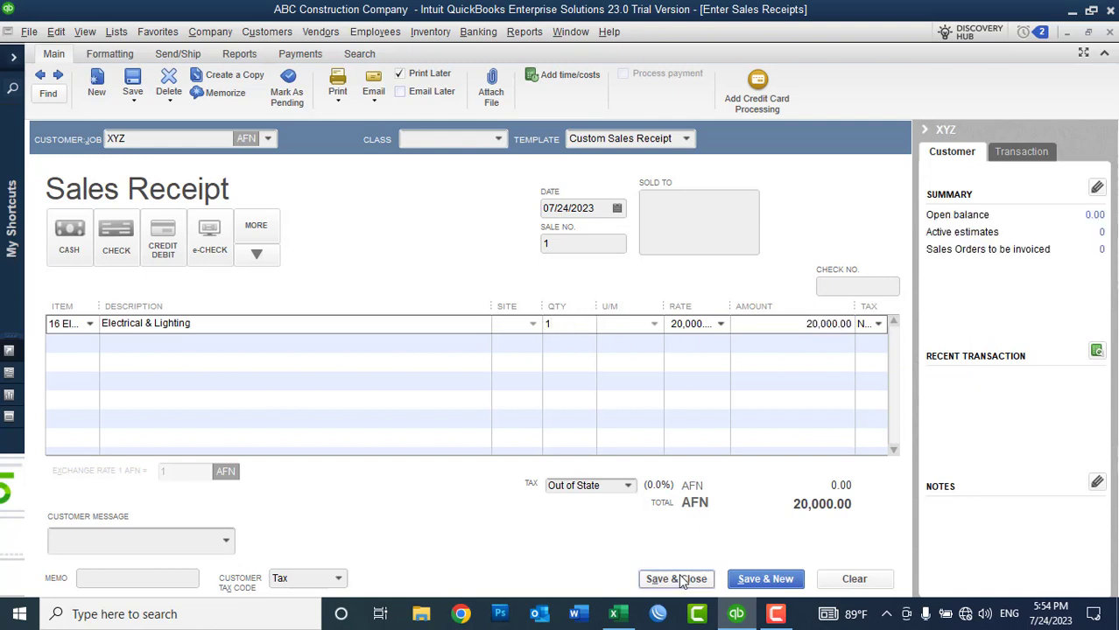
pyautogui.click(755, 585)
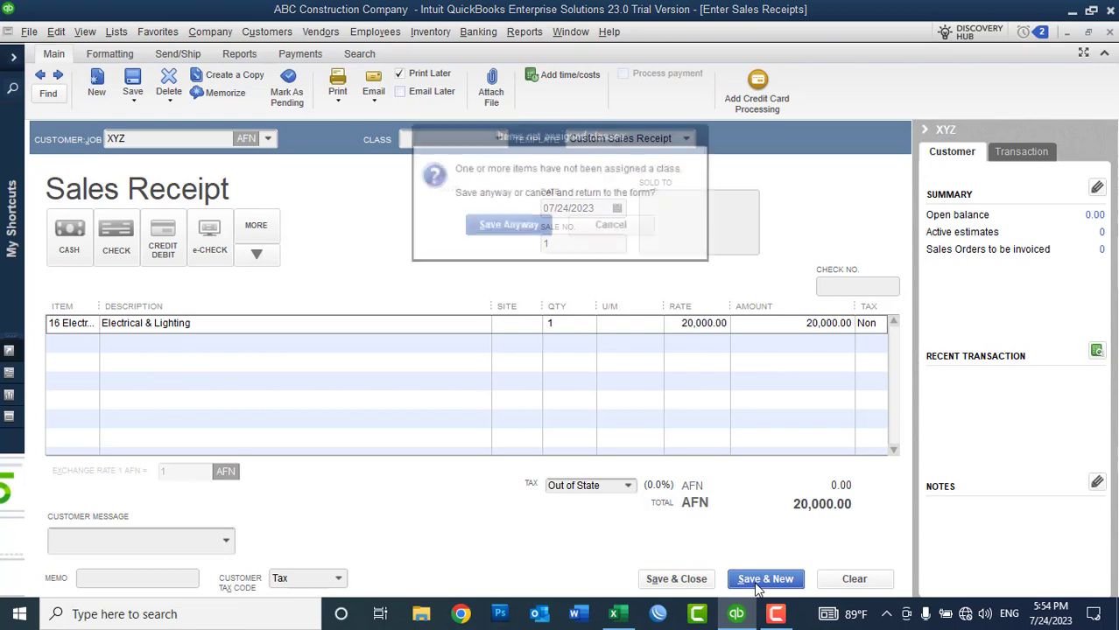
pyautogui.click(520, 229)
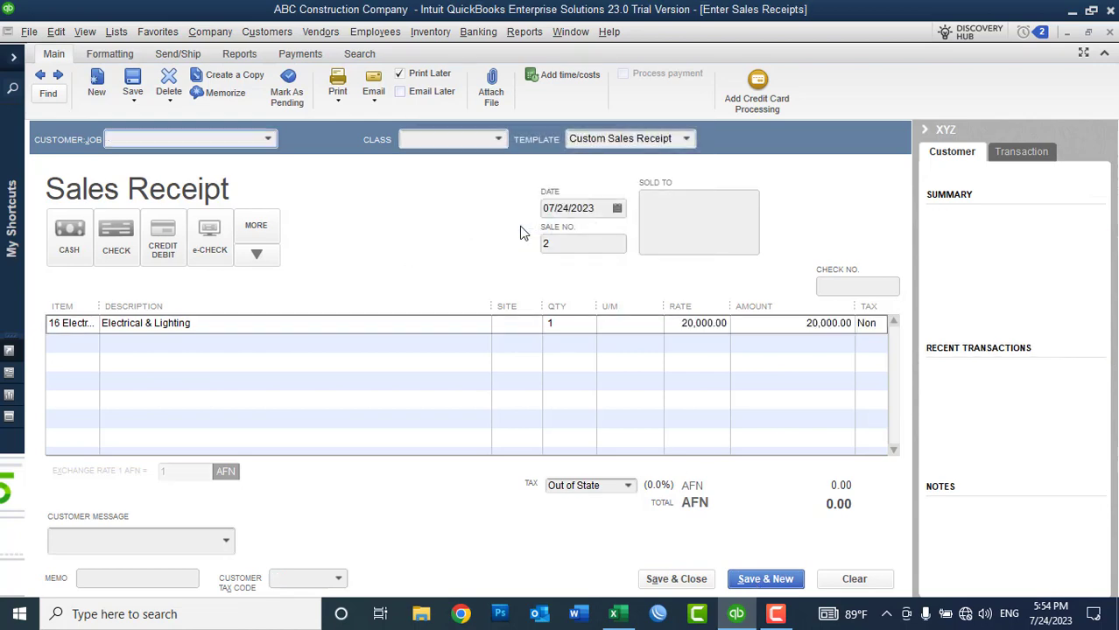
# Step: Set XYZ Company as the customer on new sales receipt no. 2
pyautogui.click(268, 142)
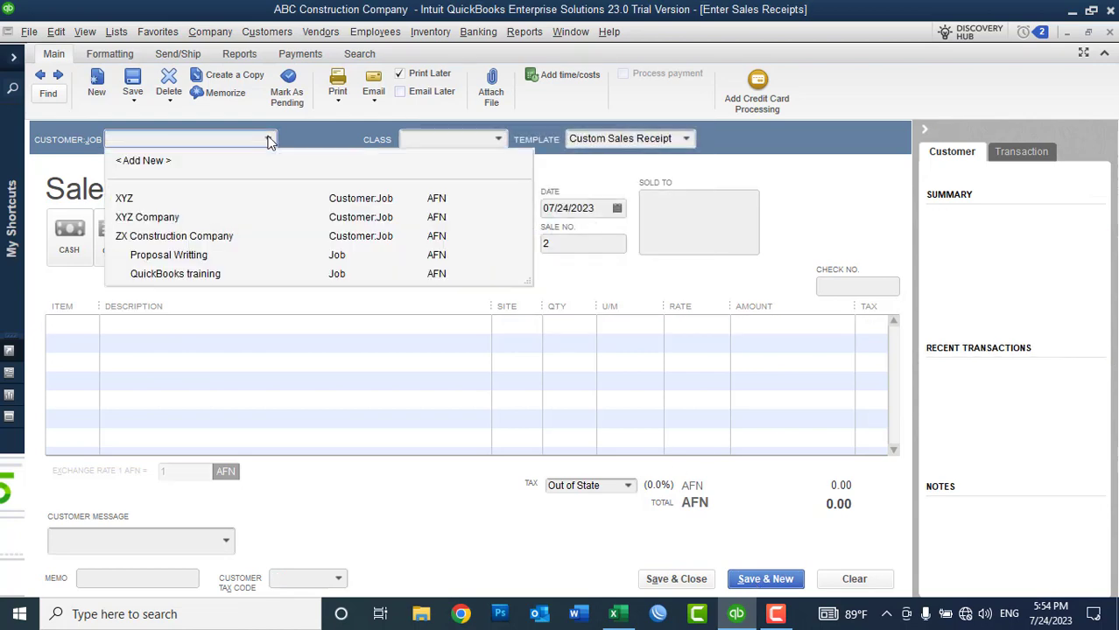
pyautogui.click(40, 75)
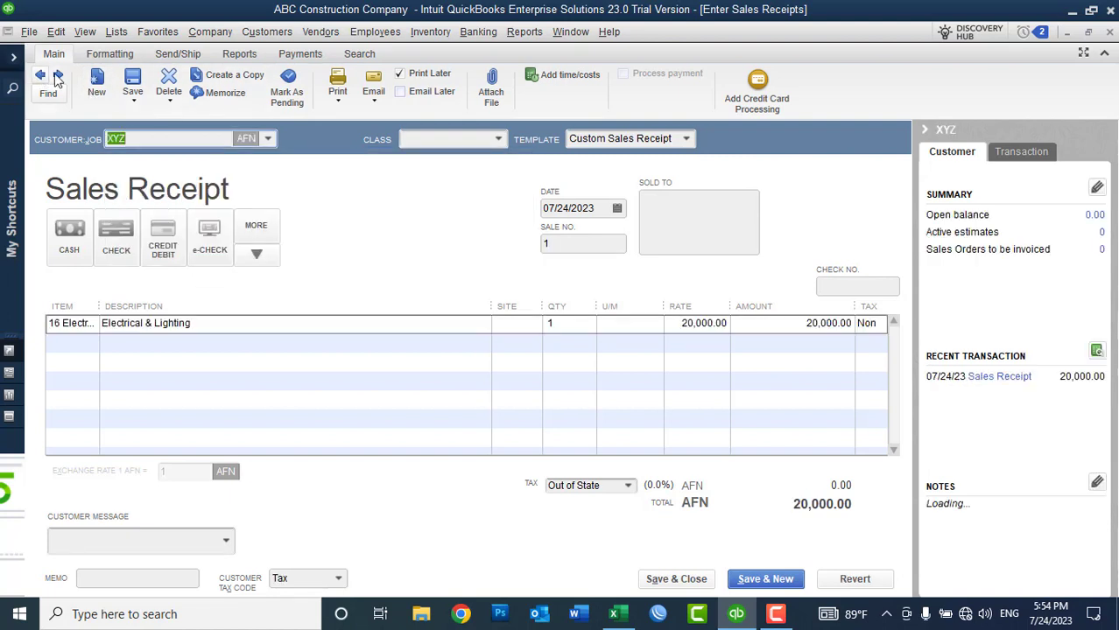
pyautogui.click(57, 77)
pyautogui.click(269, 141)
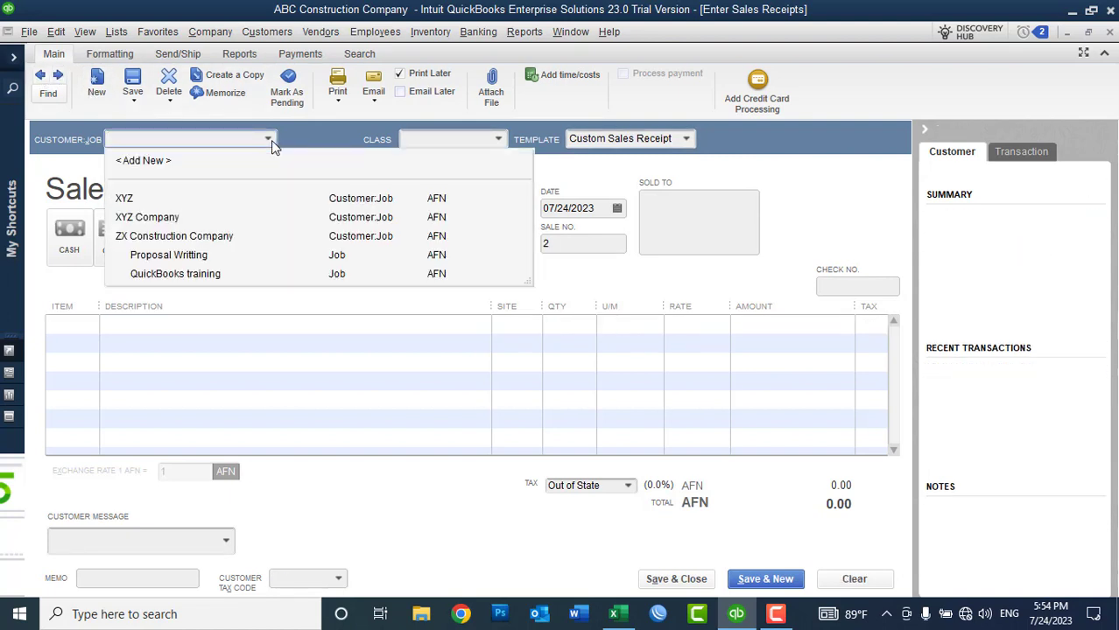
pyautogui.click(170, 218)
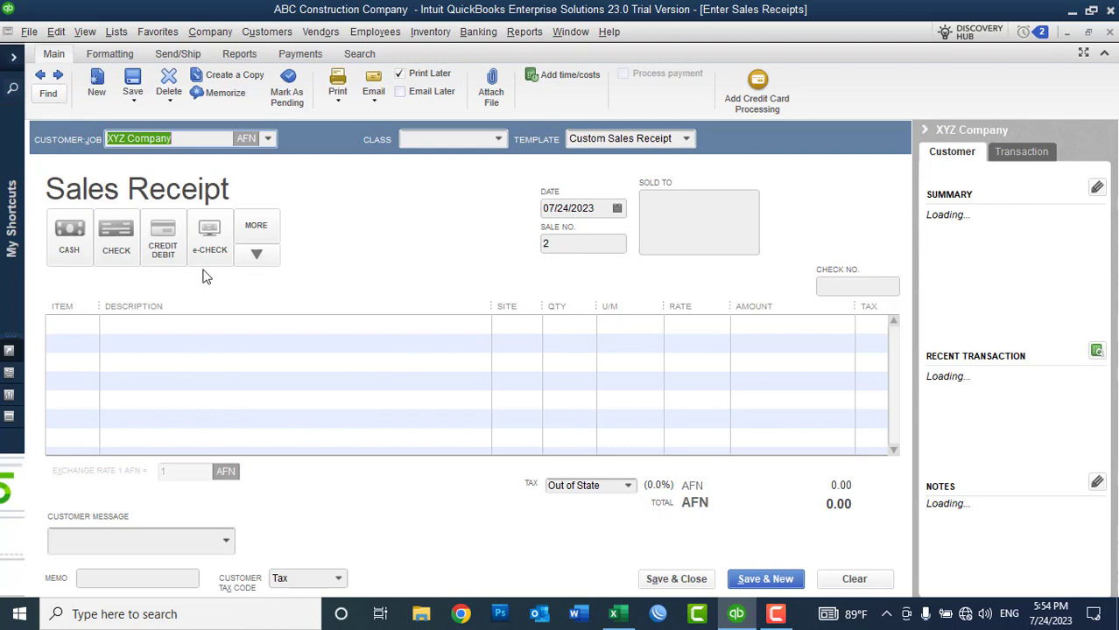
# Step: Add one 24 Paint at 10,000 and save the receipt despite the class warning
pyautogui.click(82, 338)
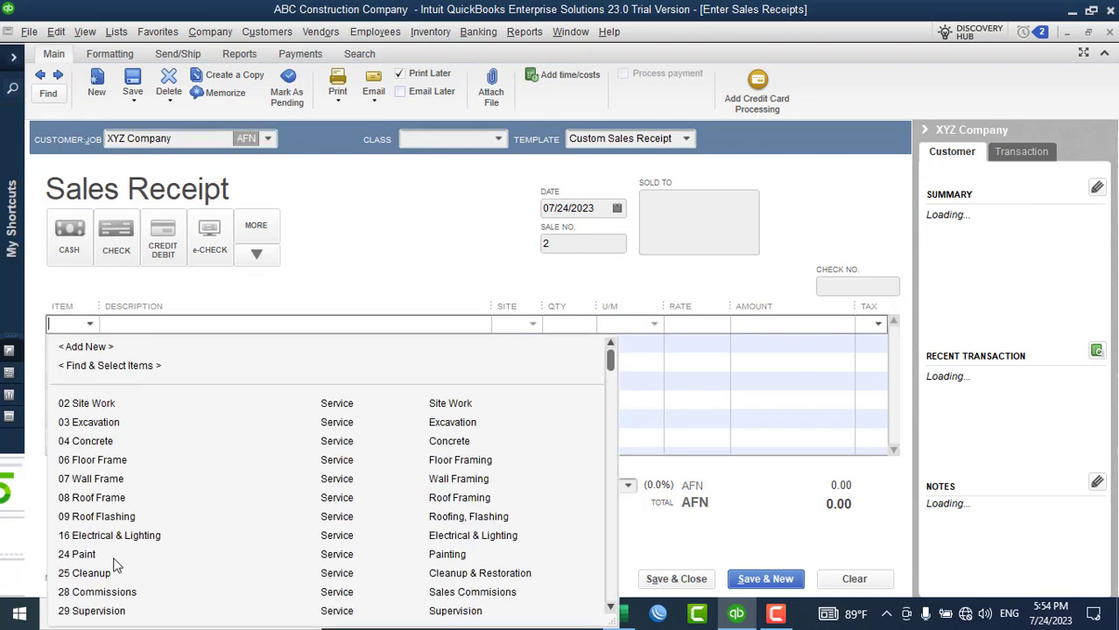
pyautogui.click(101, 557)
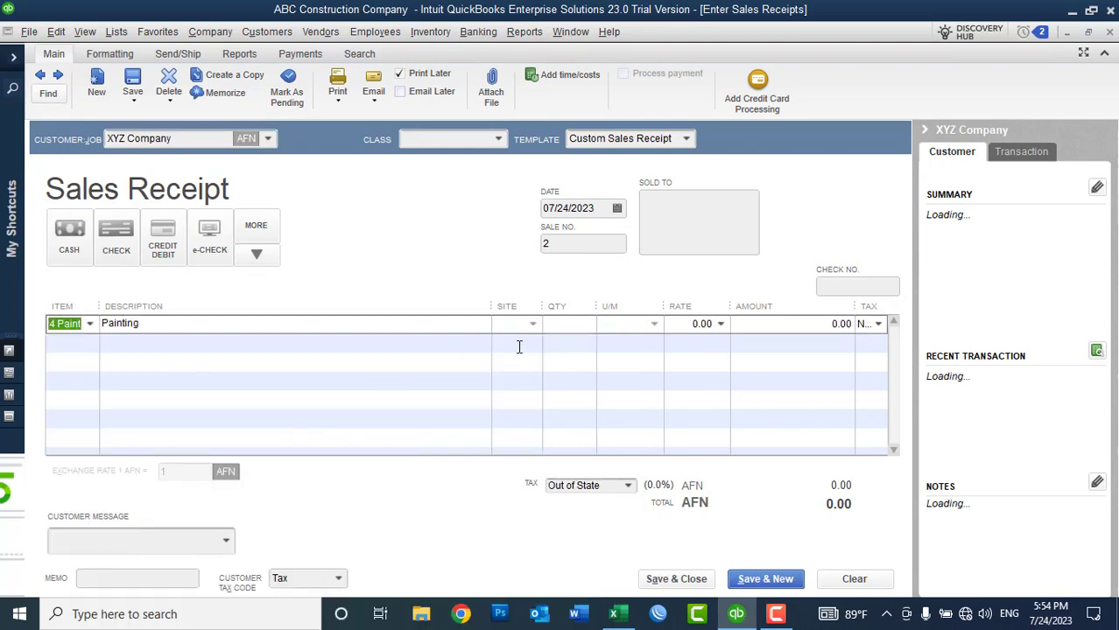
pyautogui.click(564, 326)
pyautogui.write('1')
pyautogui.click(674, 329)
pyautogui.write('10,0')
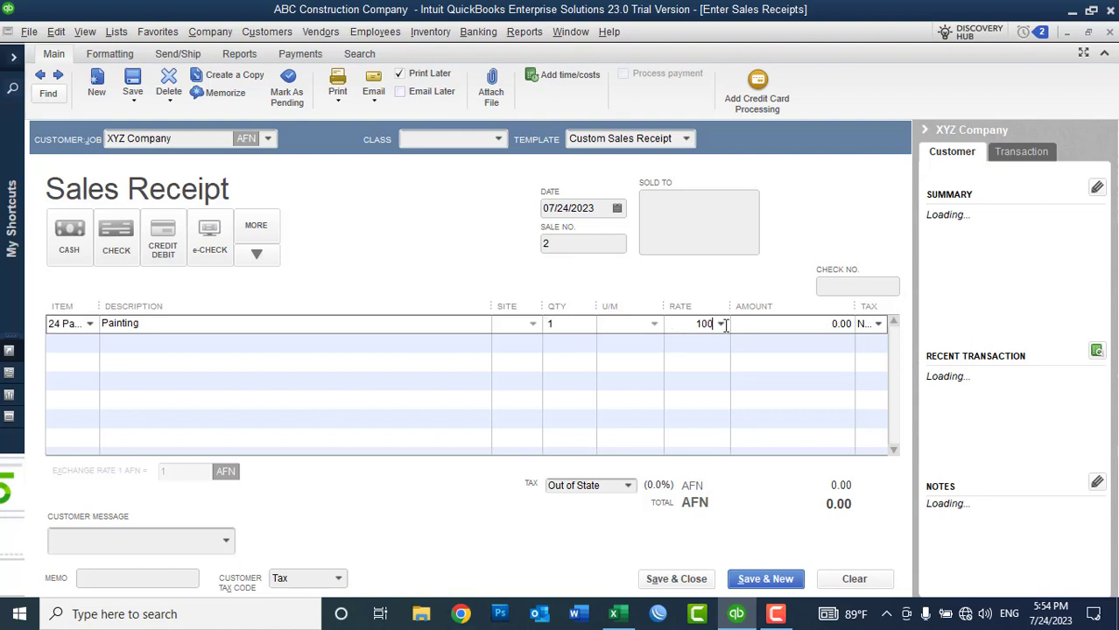
pyautogui.write('00')
pyautogui.press('Tab')
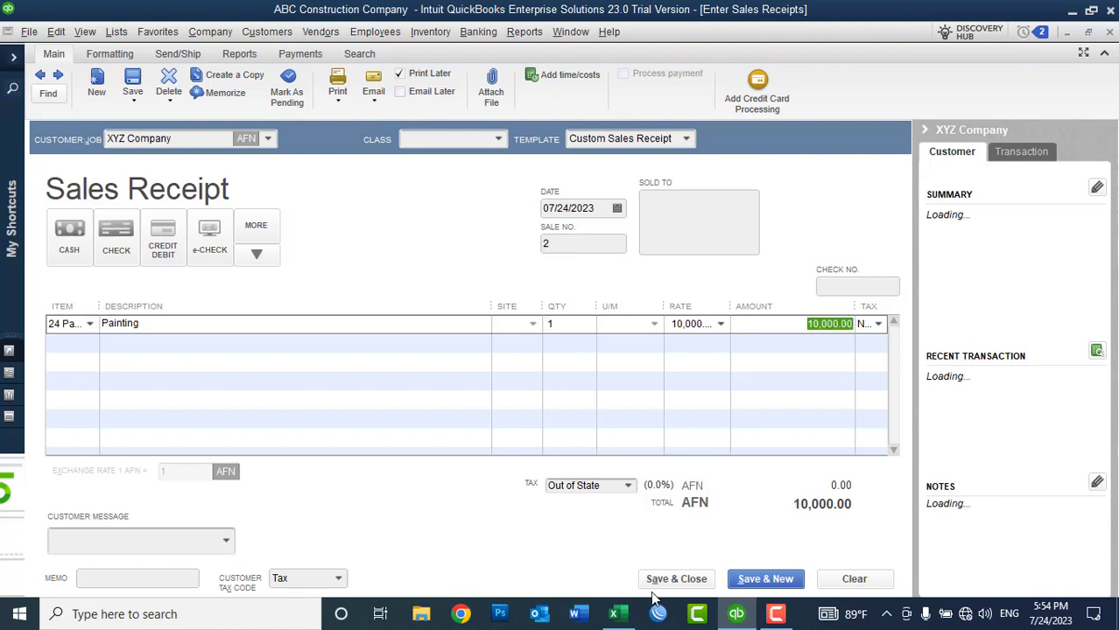
pyautogui.click(654, 581)
pyautogui.click(532, 232)
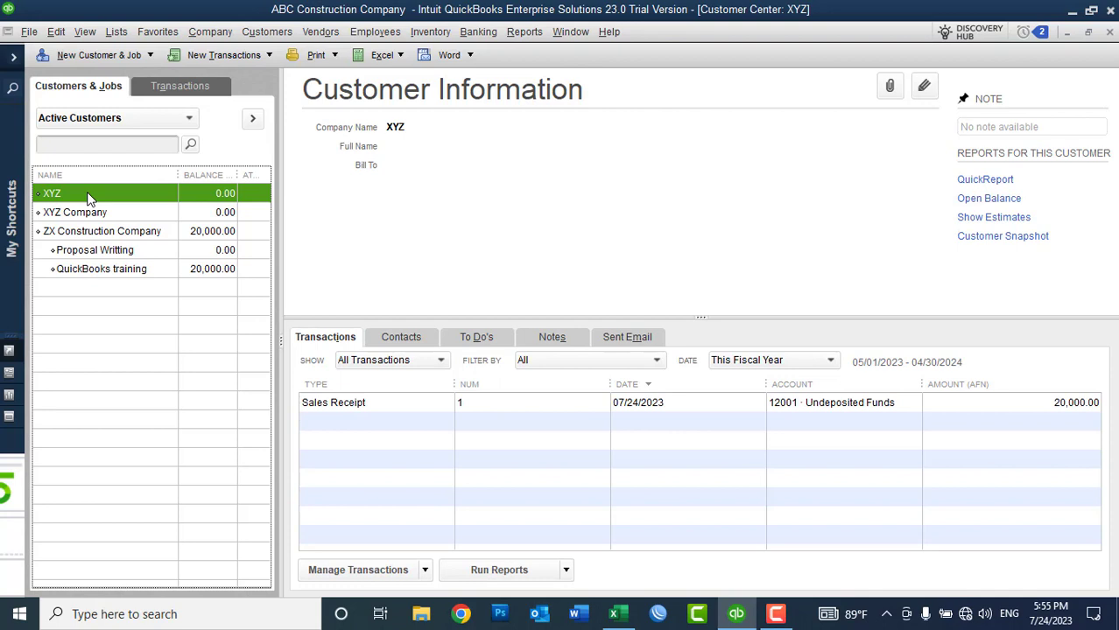
# Step: Review XYZ Company's 10,000 receipt and XYZ's 20,000 receipt in the Customer Center
pyautogui.click(92, 212)
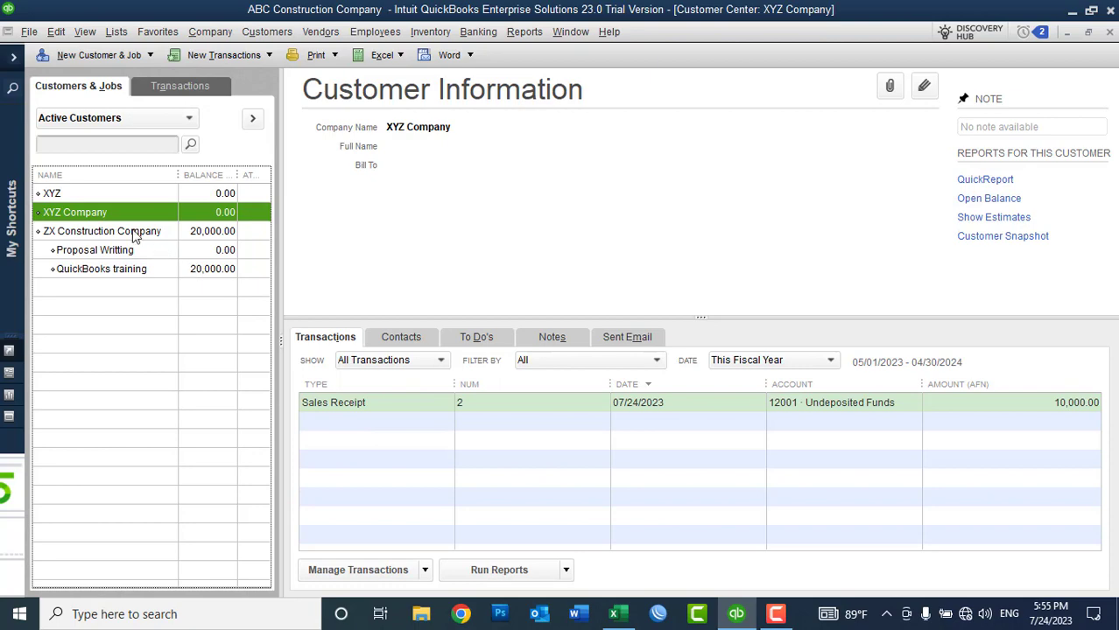
pyautogui.click(96, 195)
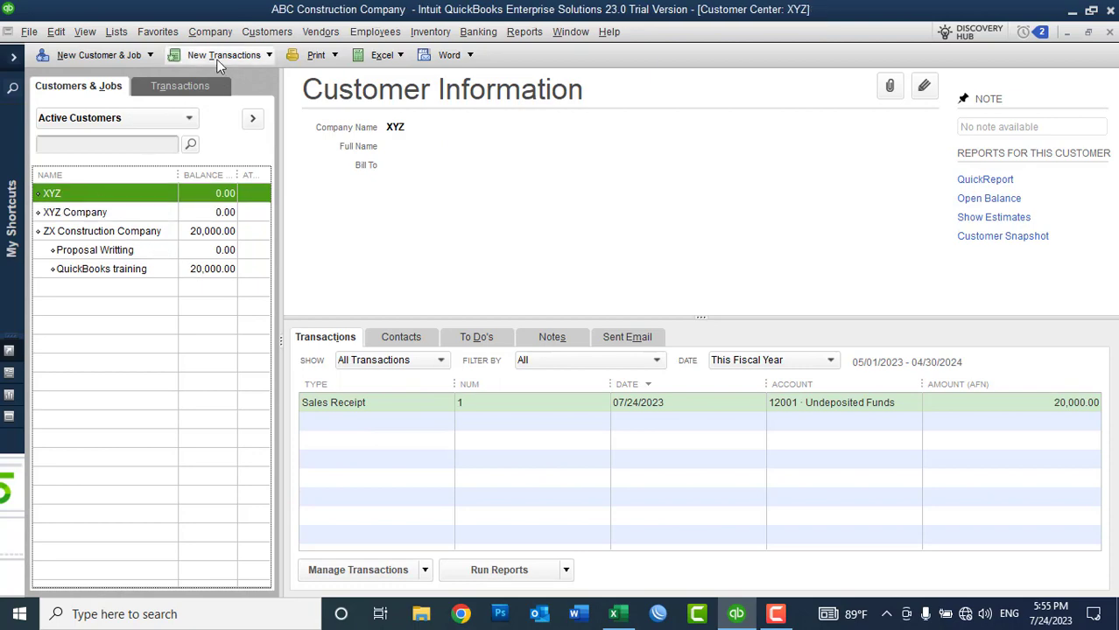
pyautogui.click(224, 55)
# Step: Invoice XYZ (TRV-03) for one QuickBooks training at 30,000 and save despite the class warning
pyautogui.click(210, 110)
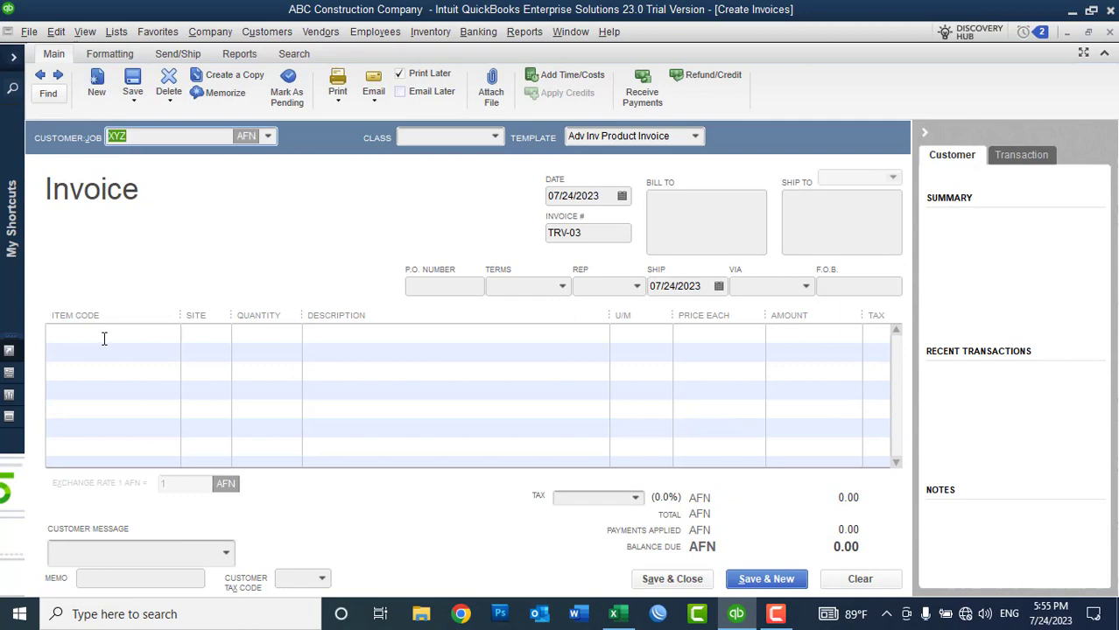
pyautogui.click(114, 332)
pyautogui.write('qu')
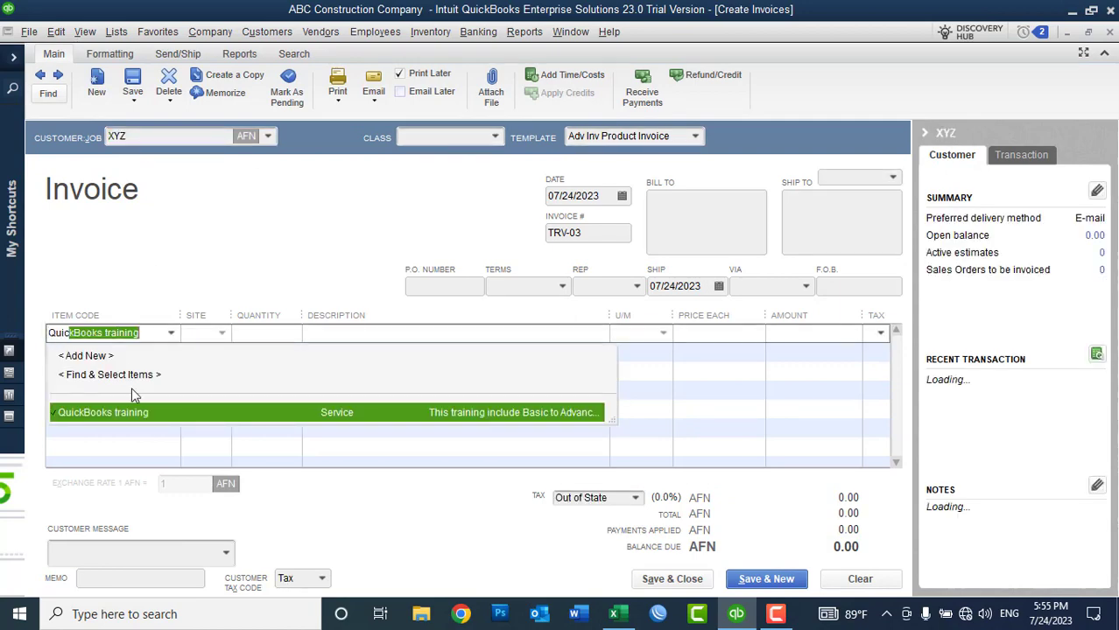
pyautogui.click(132, 413)
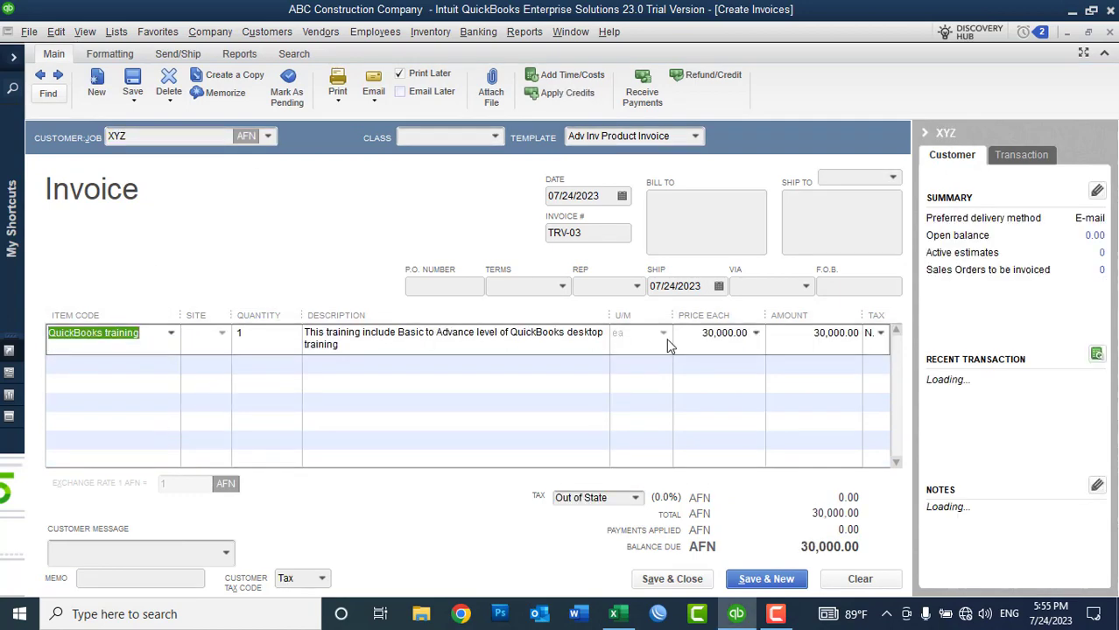
pyautogui.click(672, 585)
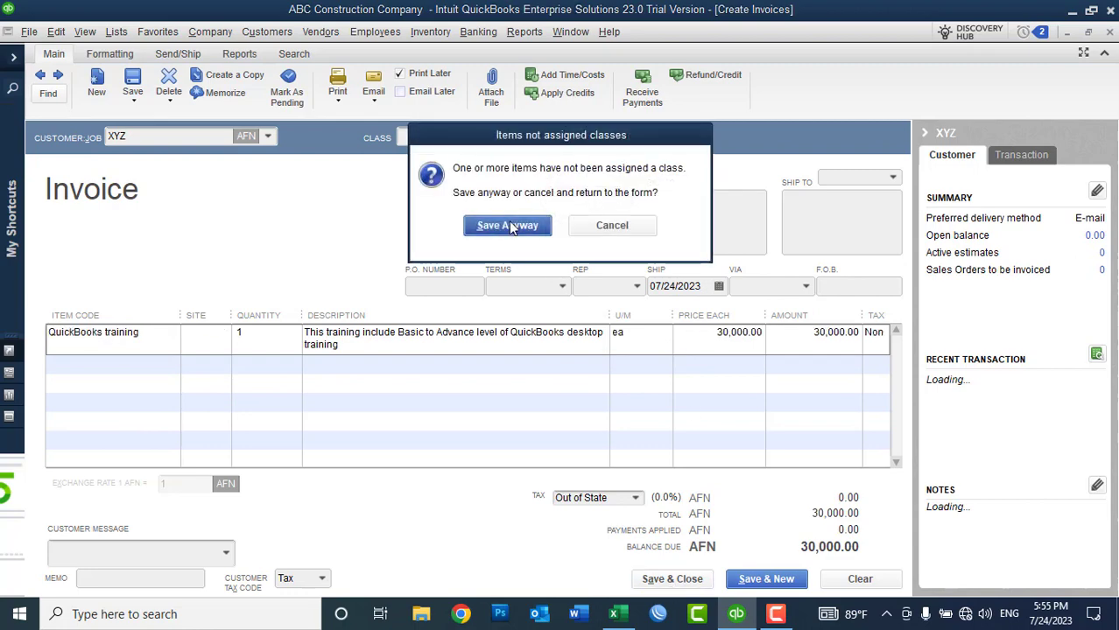
pyautogui.click(512, 226)
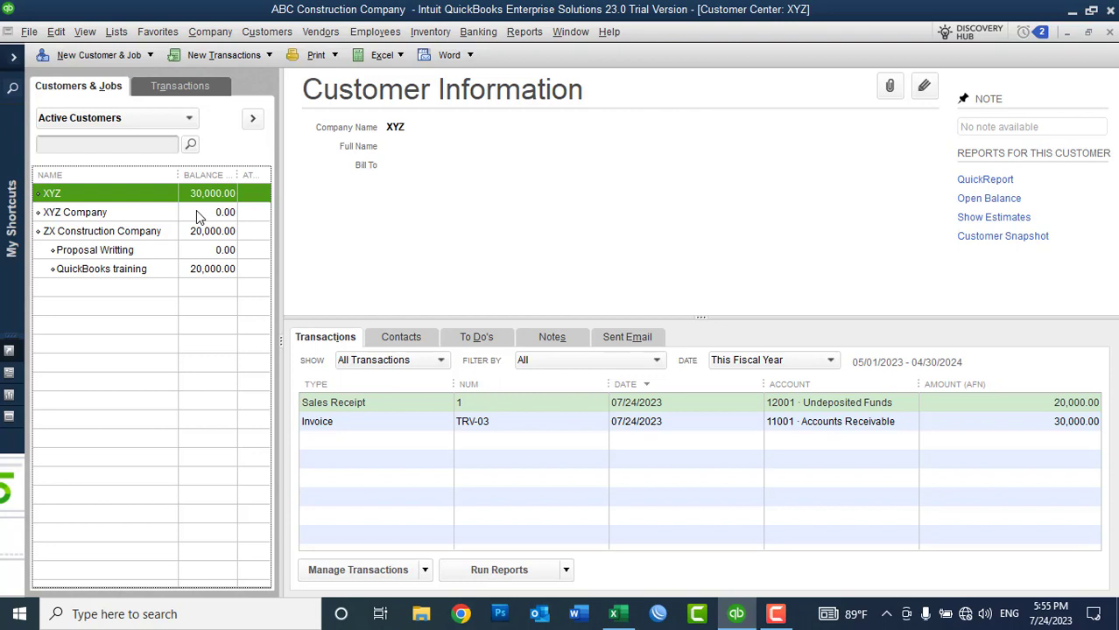
# Step: Rename customer XYZ to 'XYZ Company' and accept merging it into the existing customer
pyautogui.click(196, 212)
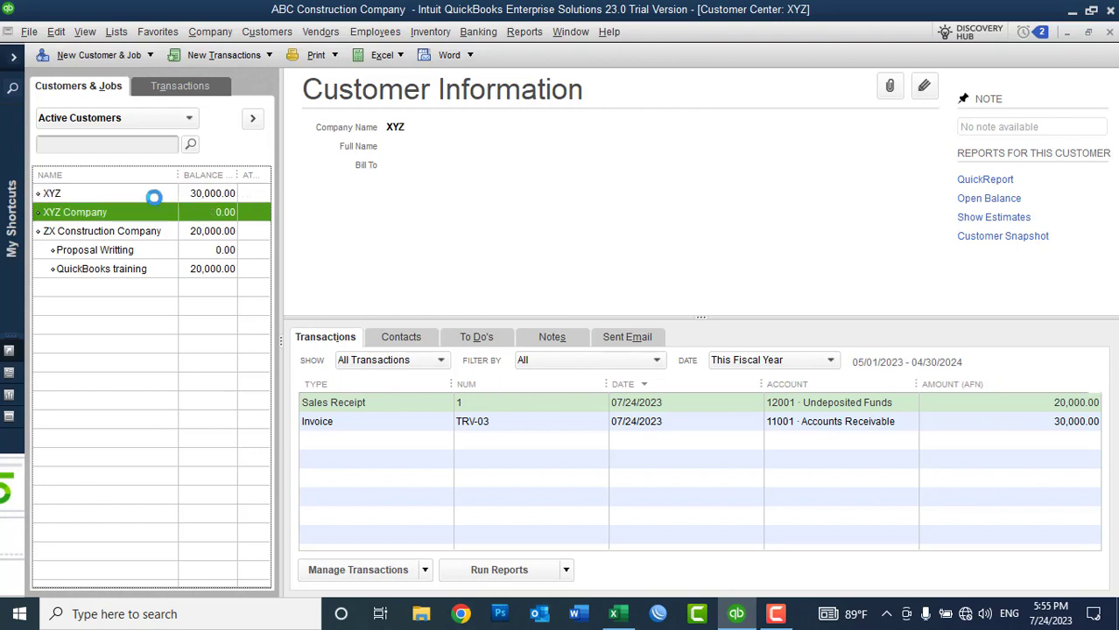
pyautogui.click(90, 200)
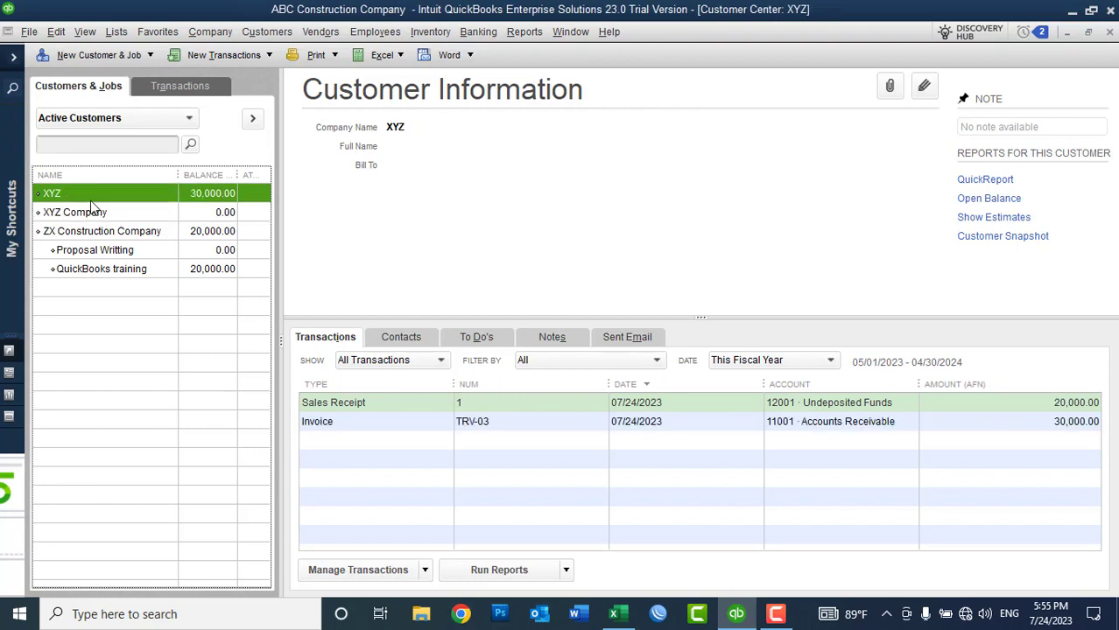
pyautogui.rightClick(90, 203)
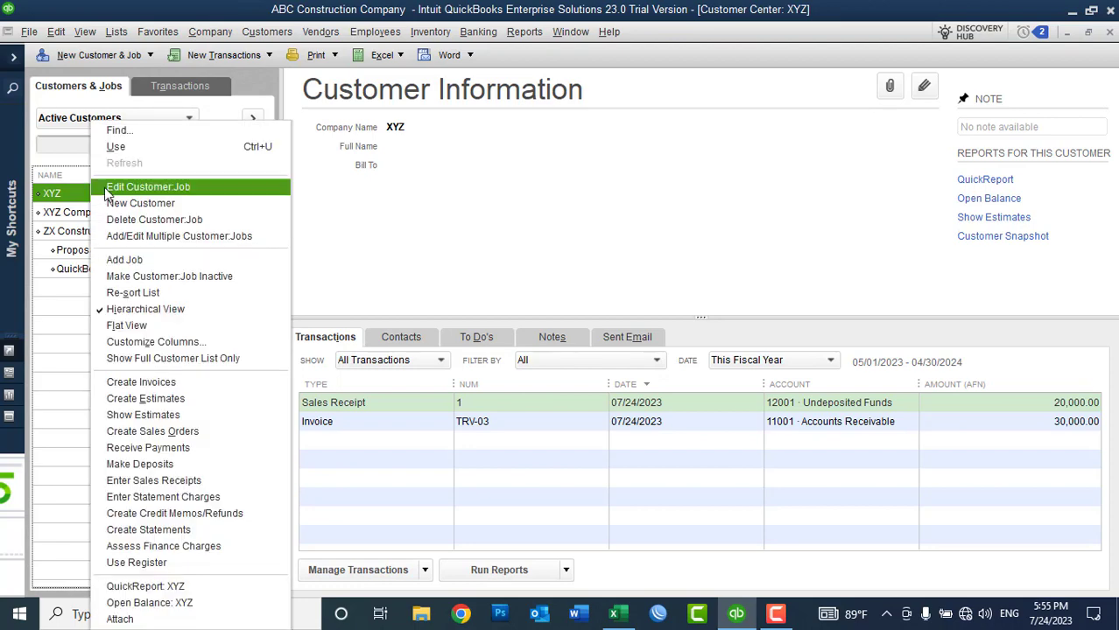
pyautogui.click(114, 189)
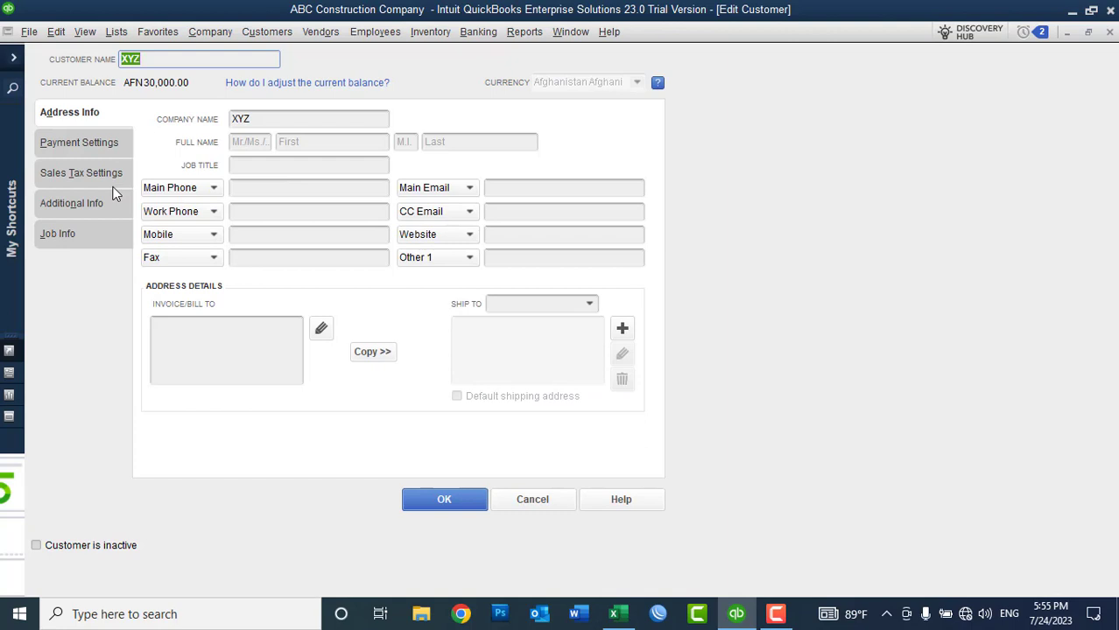
pyautogui.click(166, 57)
pyautogui.write('Company')
pyautogui.click(459, 510)
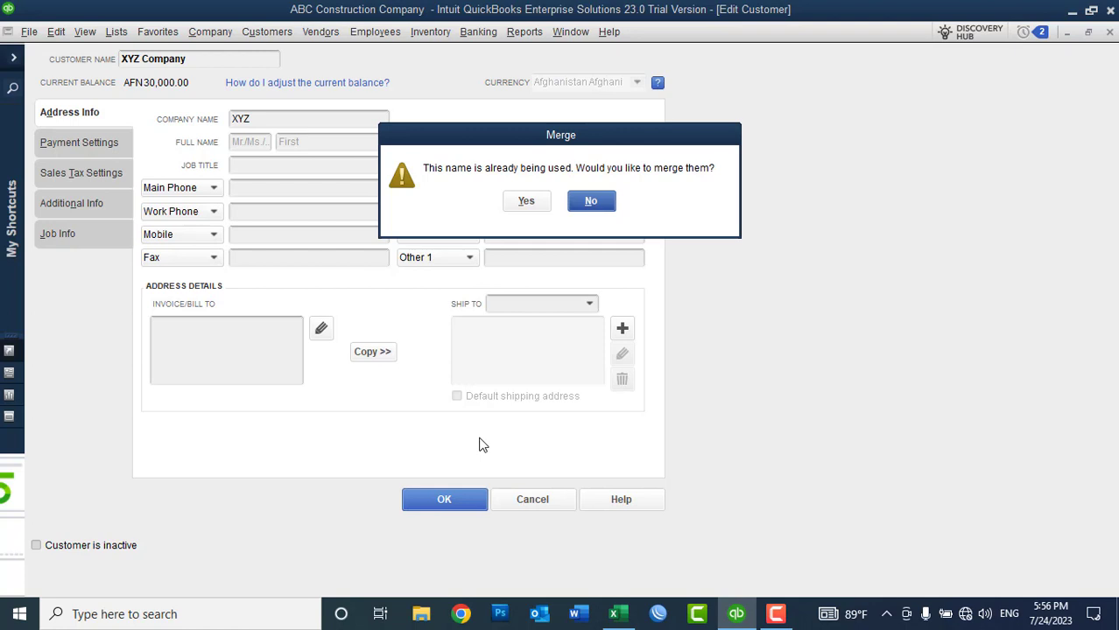
pyautogui.click(542, 203)
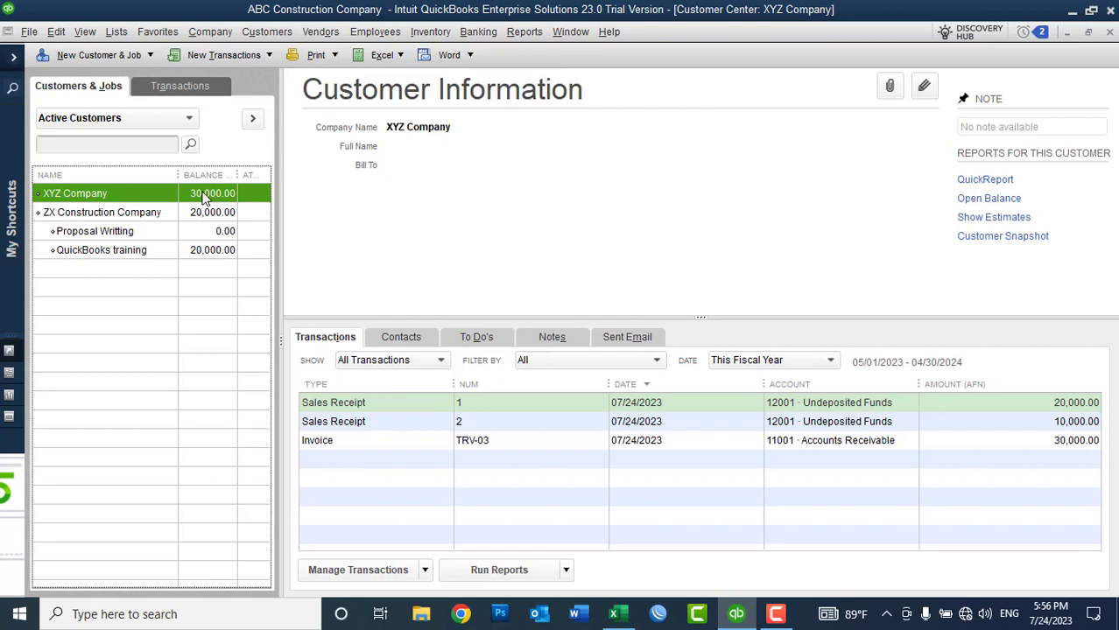
# Step: Review XYZ Company's two sales receipts and invoice TRV-03, then bring up its customer context menu
pyautogui.click(349, 405)
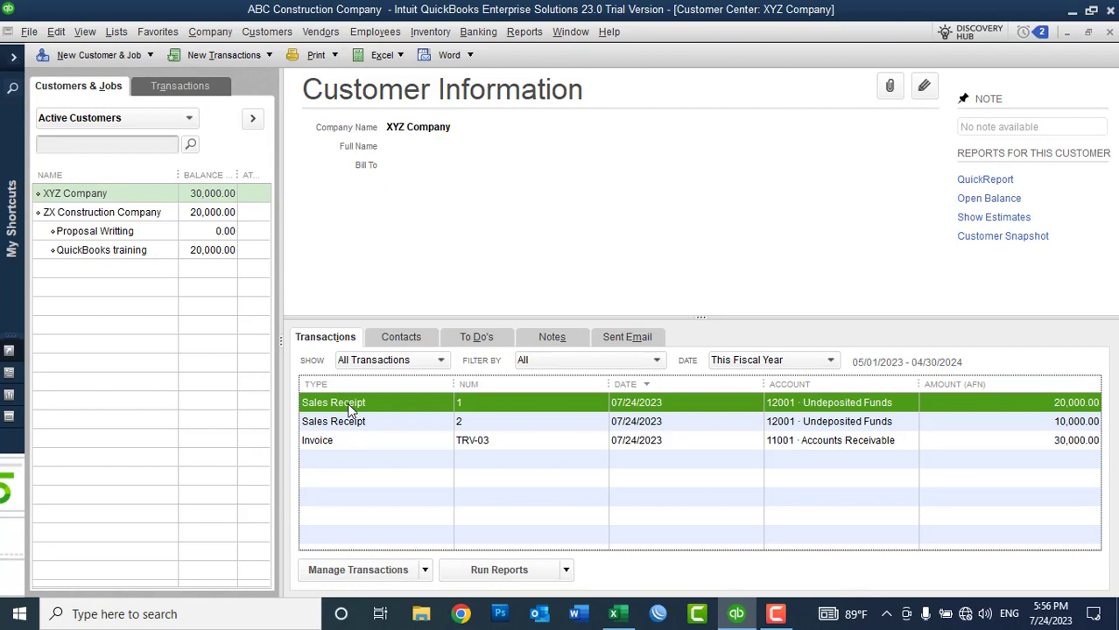
pyautogui.press('Down')
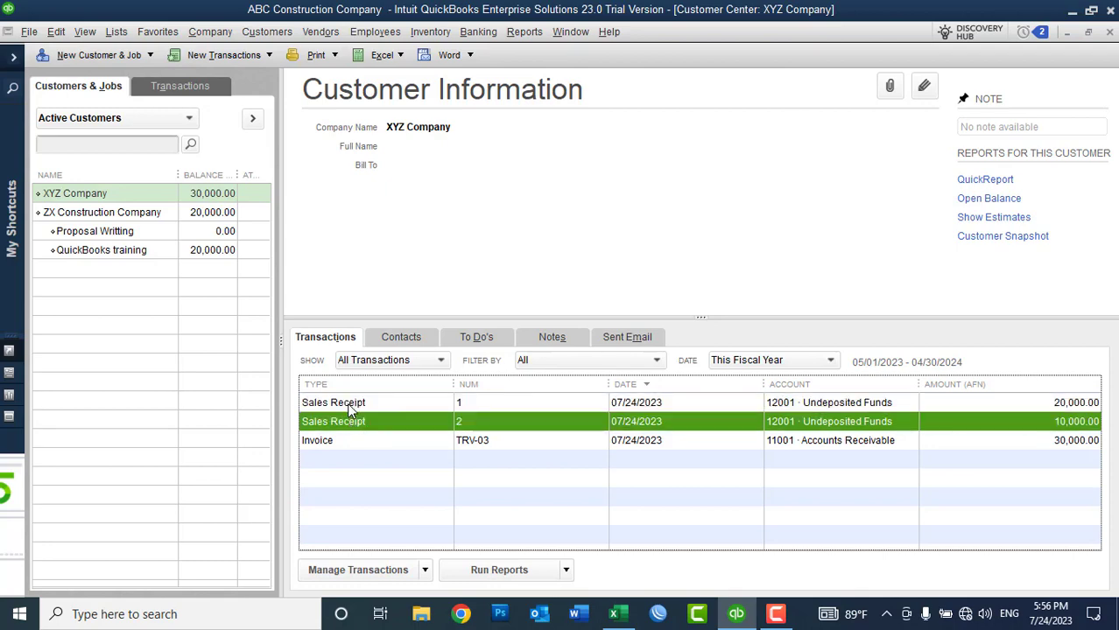
pyautogui.press('Down')
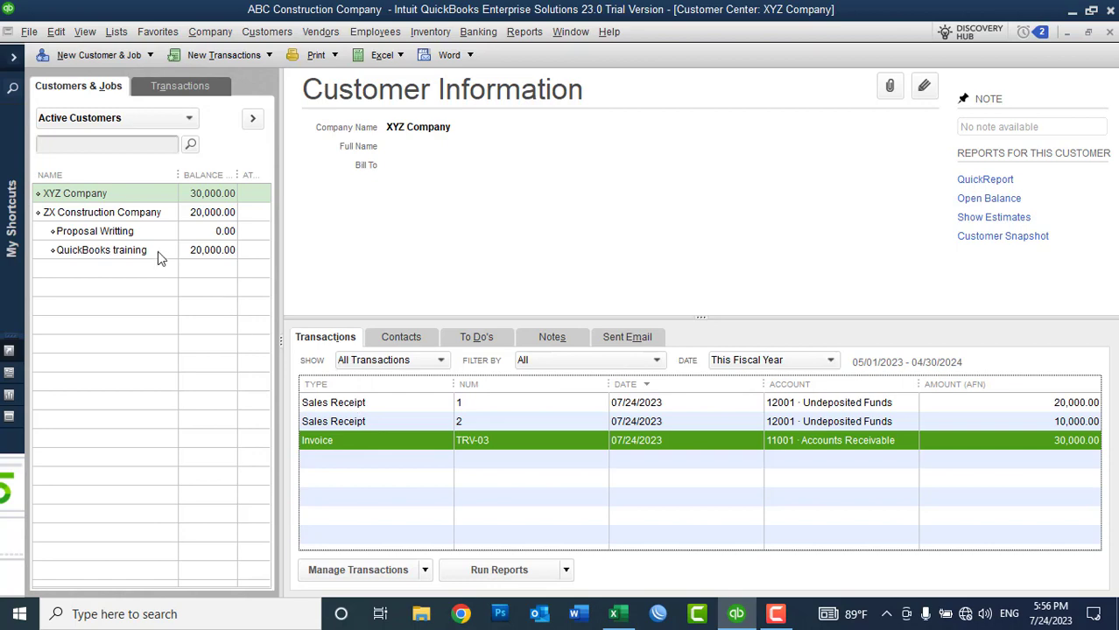
pyautogui.rightClick(100, 198)
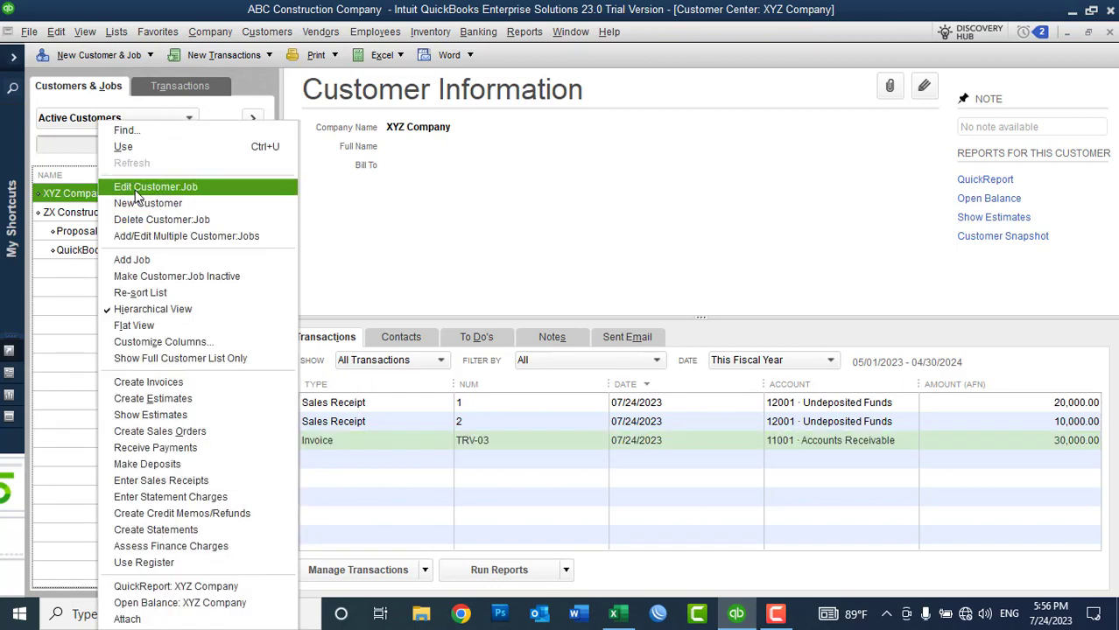
pyautogui.click(141, 186)
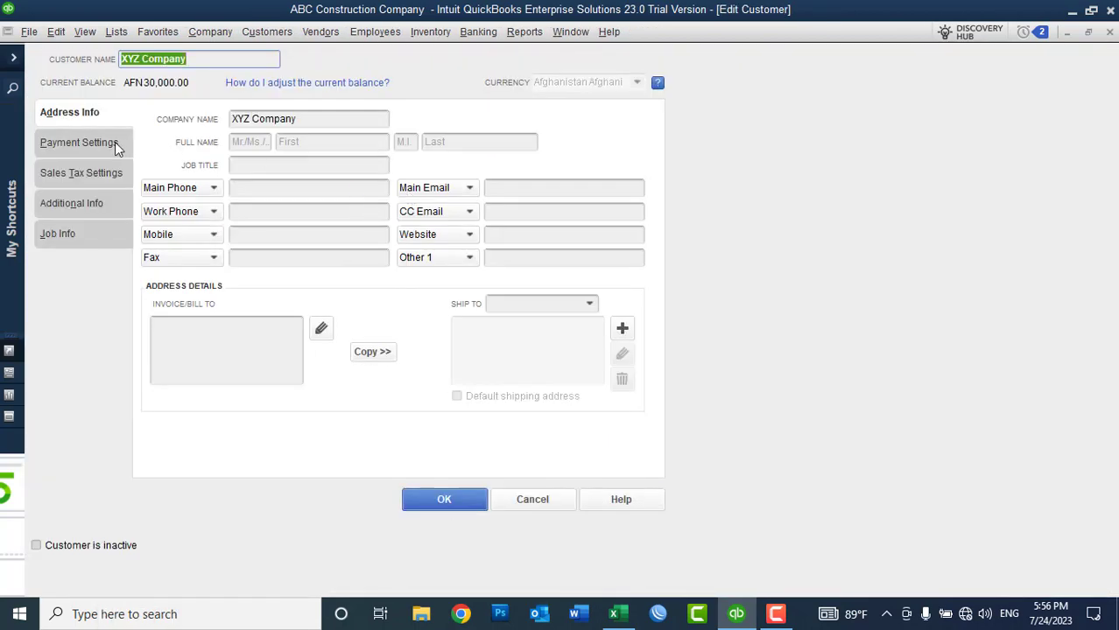
pyautogui.click(86, 142)
pyautogui.click(616, 152)
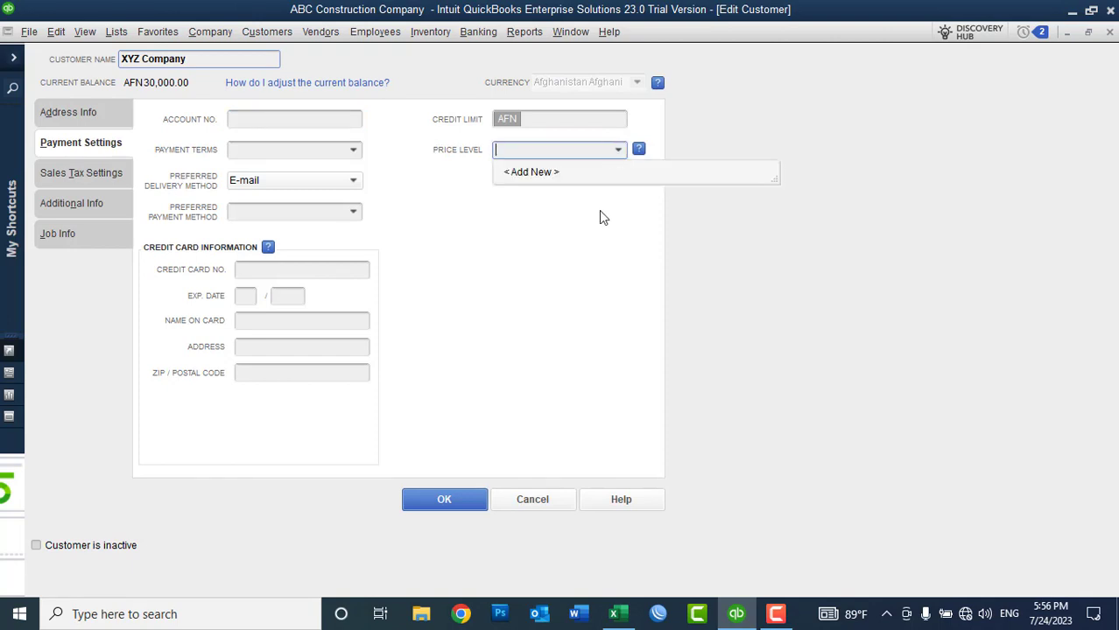
pyautogui.click(534, 498)
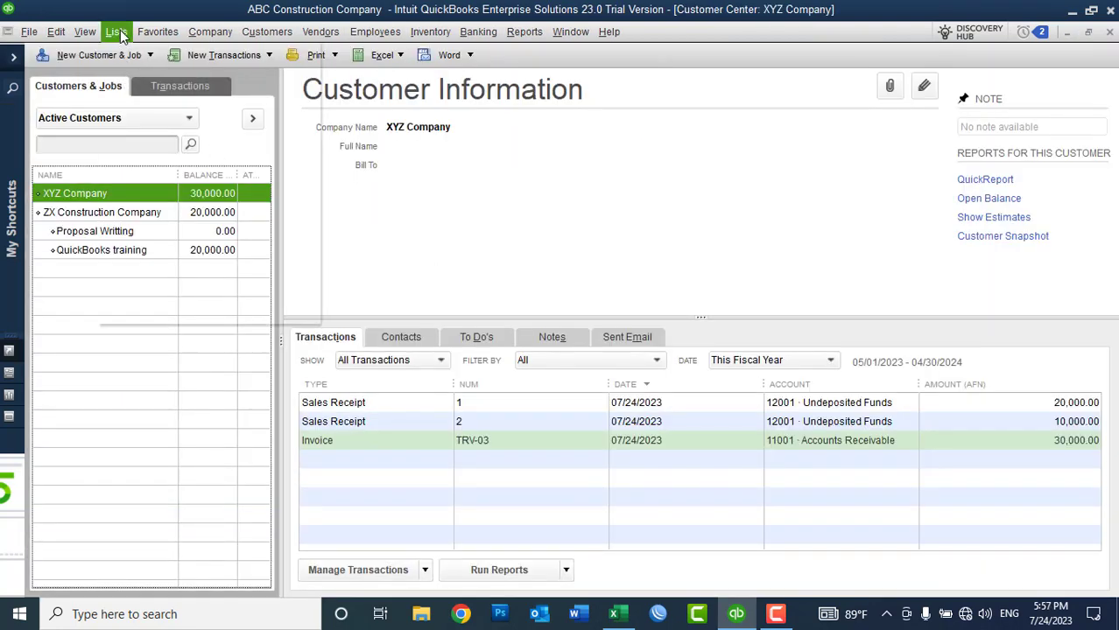
pyautogui.click(116, 33)
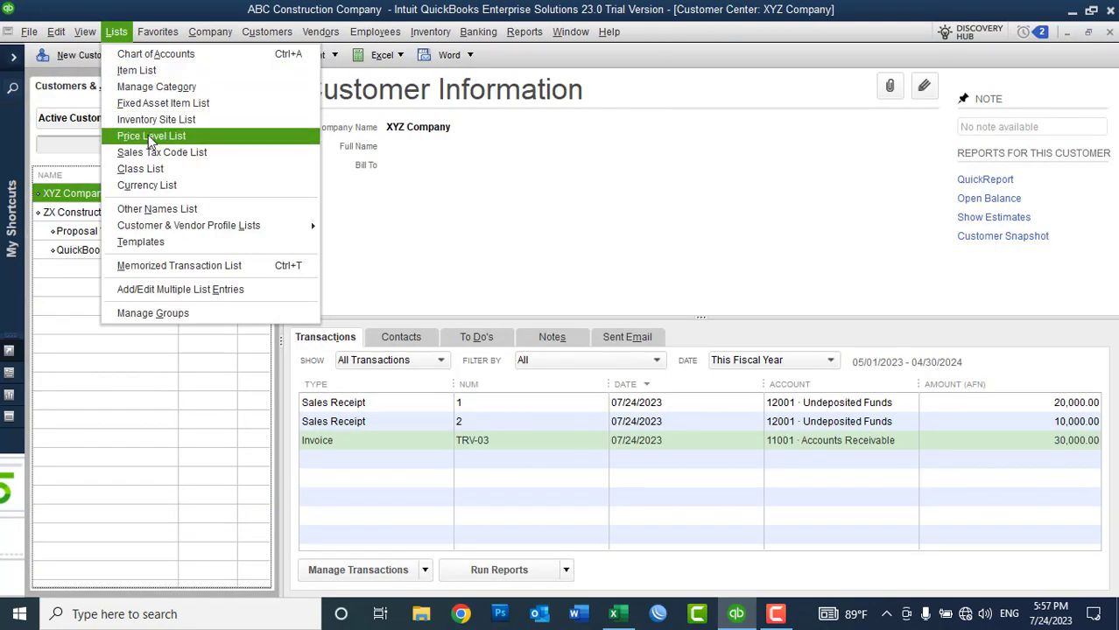
pyautogui.click(454, 129)
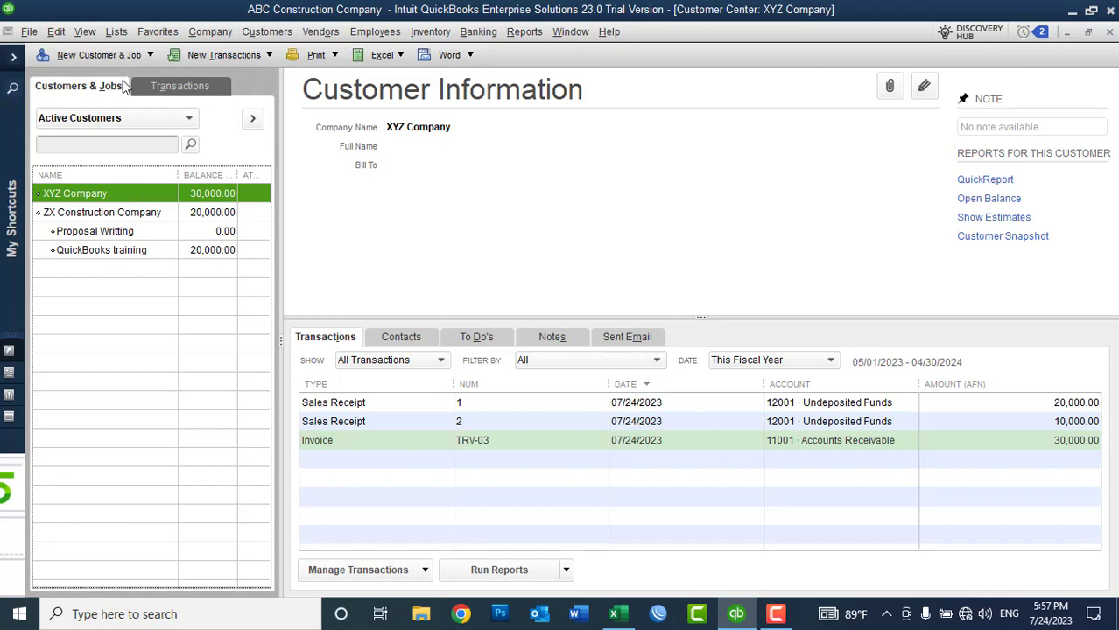
# Step: Start a new blank price level from the Price Level List
pyautogui.click(121, 36)
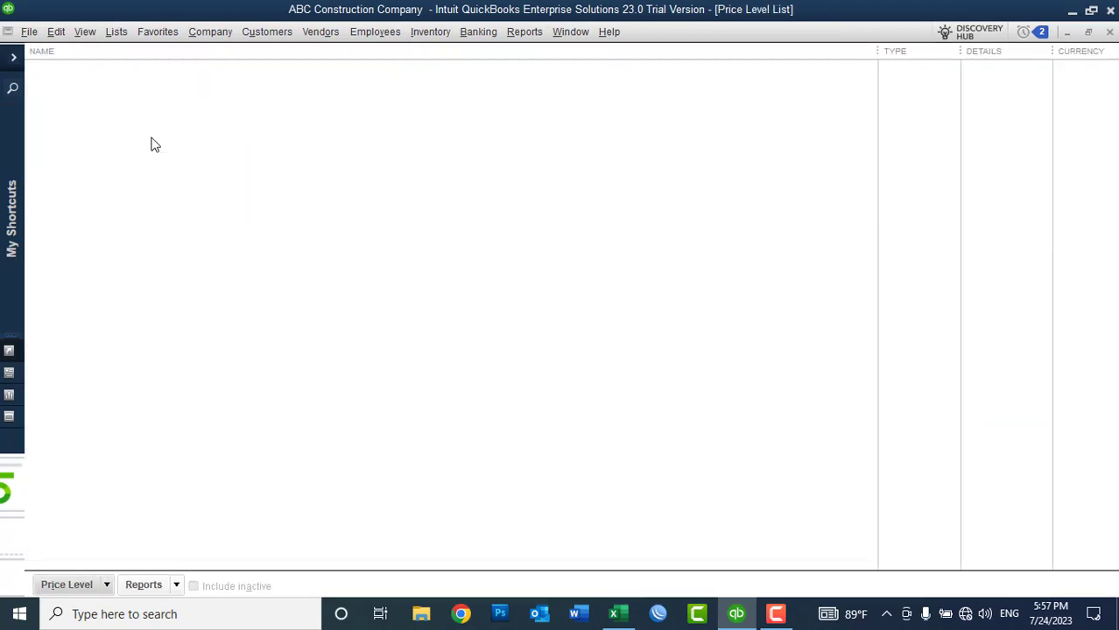
pyautogui.rightClick(243, 164)
pyautogui.click(259, 189)
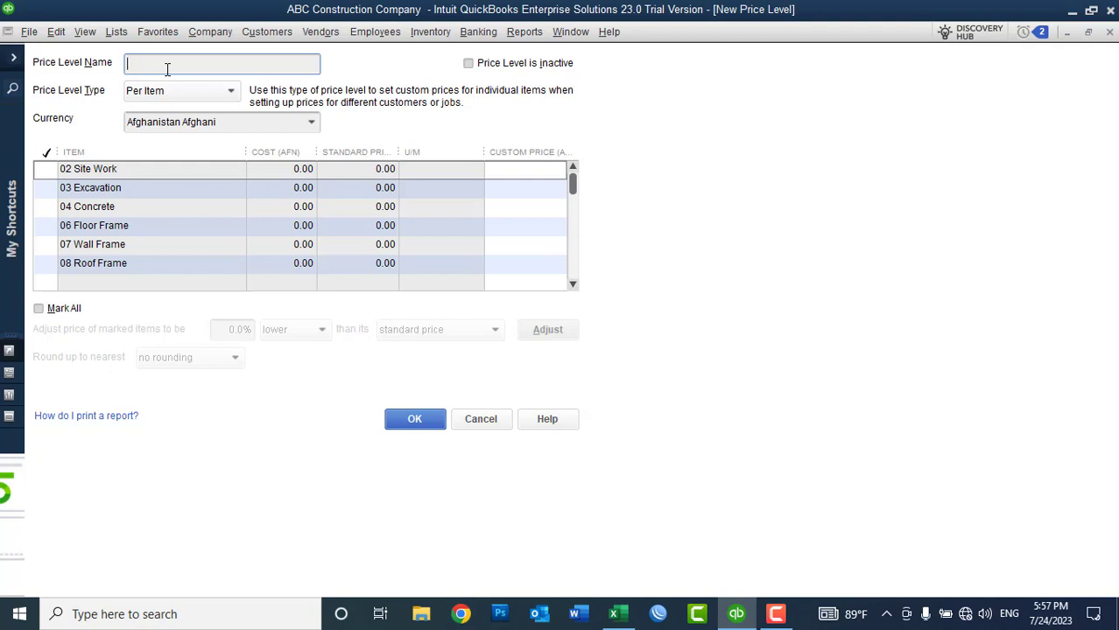
# Step: Name the new price level 'Top Level Customer' and mark all items
pyautogui.write('Top Level Customer')
pyautogui.click(64, 309)
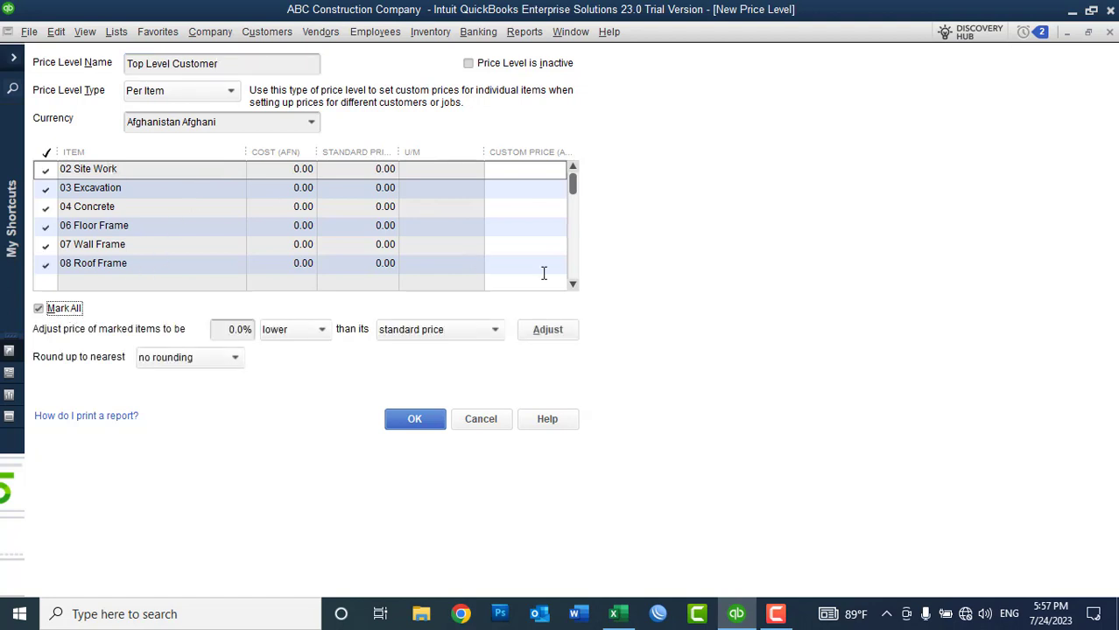
pyautogui.click(573, 284)
pyautogui.click(572, 285)
pyautogui.click(574, 285)
pyautogui.click(574, 285)
pyautogui.click(573, 285)
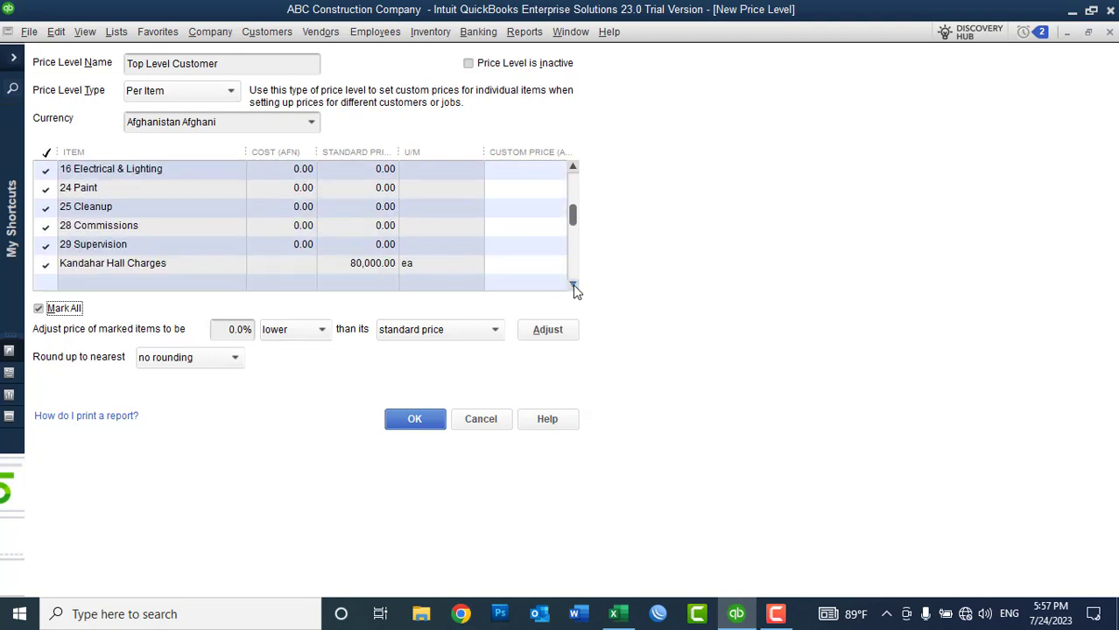
pyautogui.click(573, 285)
pyautogui.click(574, 286)
pyautogui.click(573, 286)
pyautogui.click(573, 285)
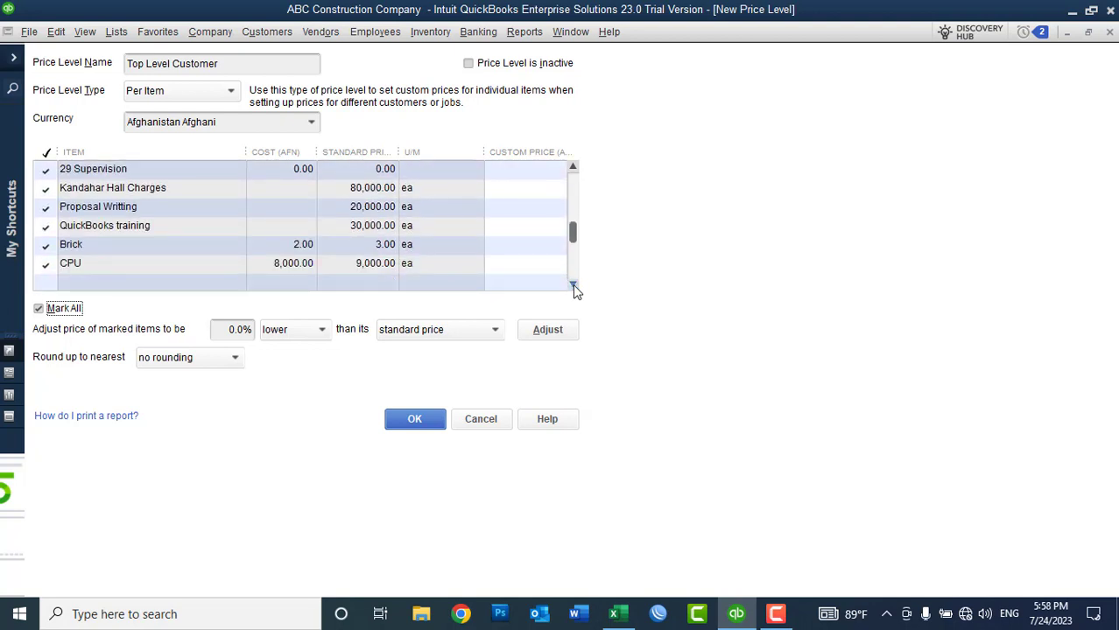
# Step: Lower all marked items' prices by 10% from standard and save the price level
pyautogui.click(224, 330)
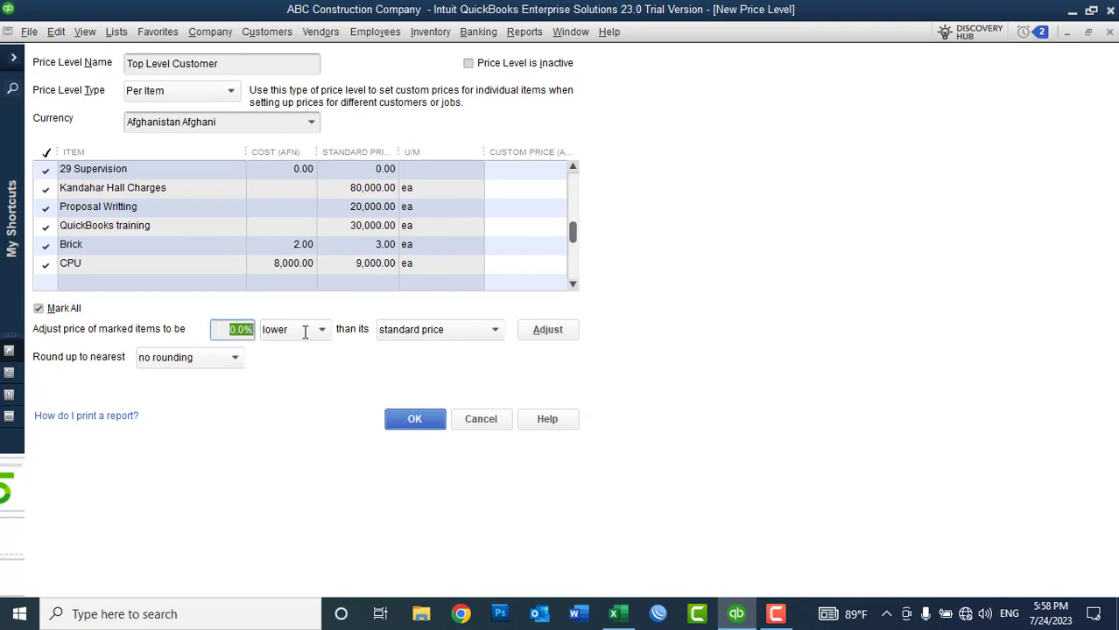
pyautogui.write('10%')
pyautogui.click(552, 337)
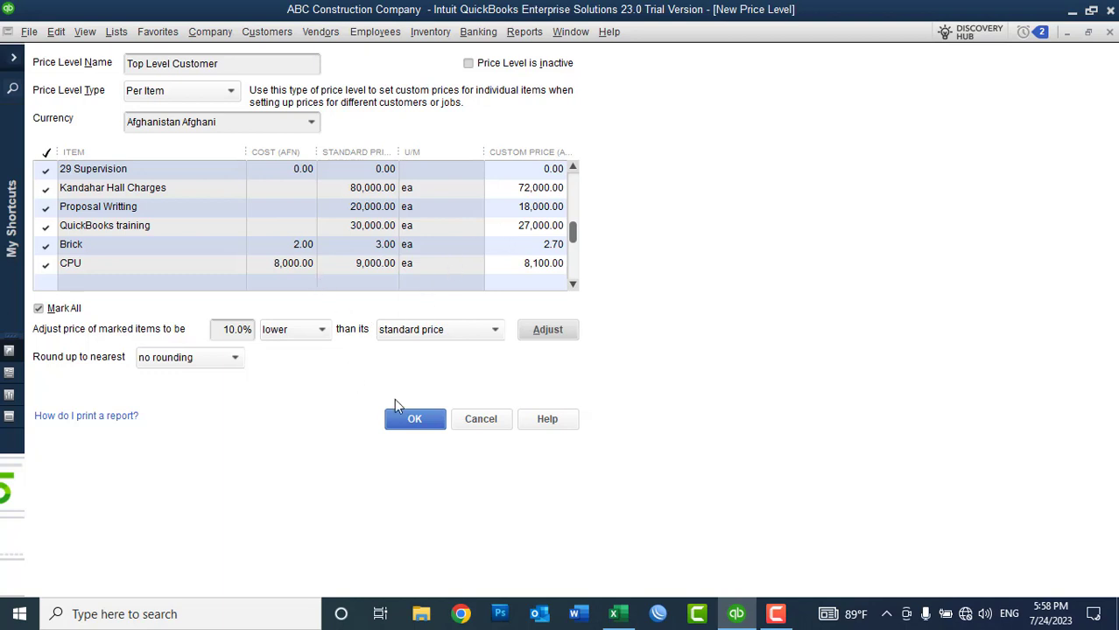
pyautogui.click(414, 421)
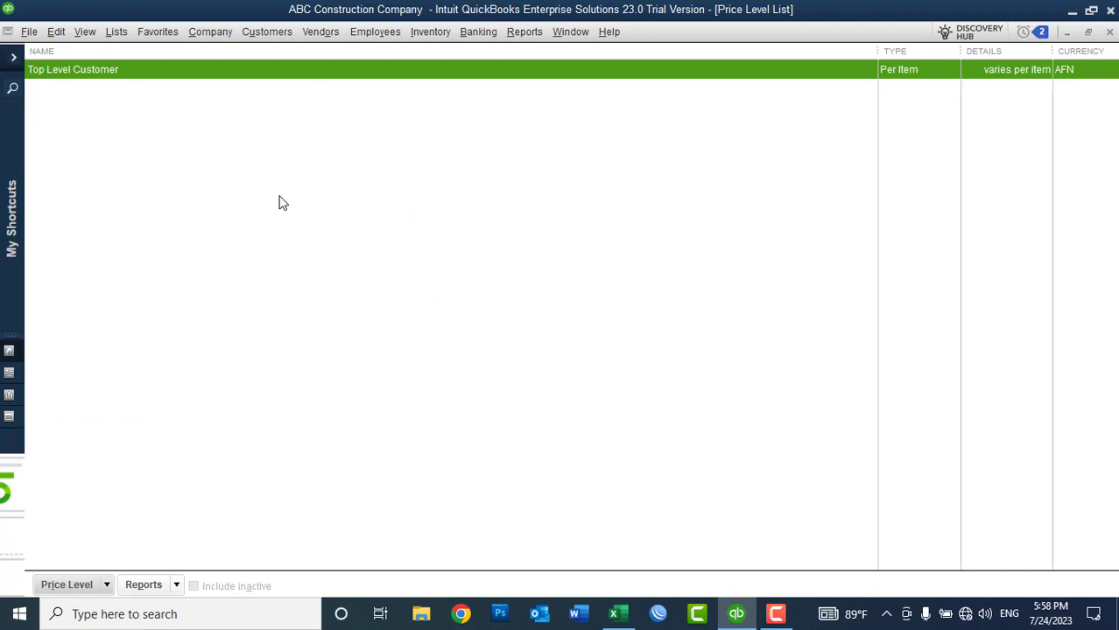
# Step: Create another price level named 'Normal Customers' with all items marked
pyautogui.rightClick(282, 203)
pyautogui.click(302, 231)
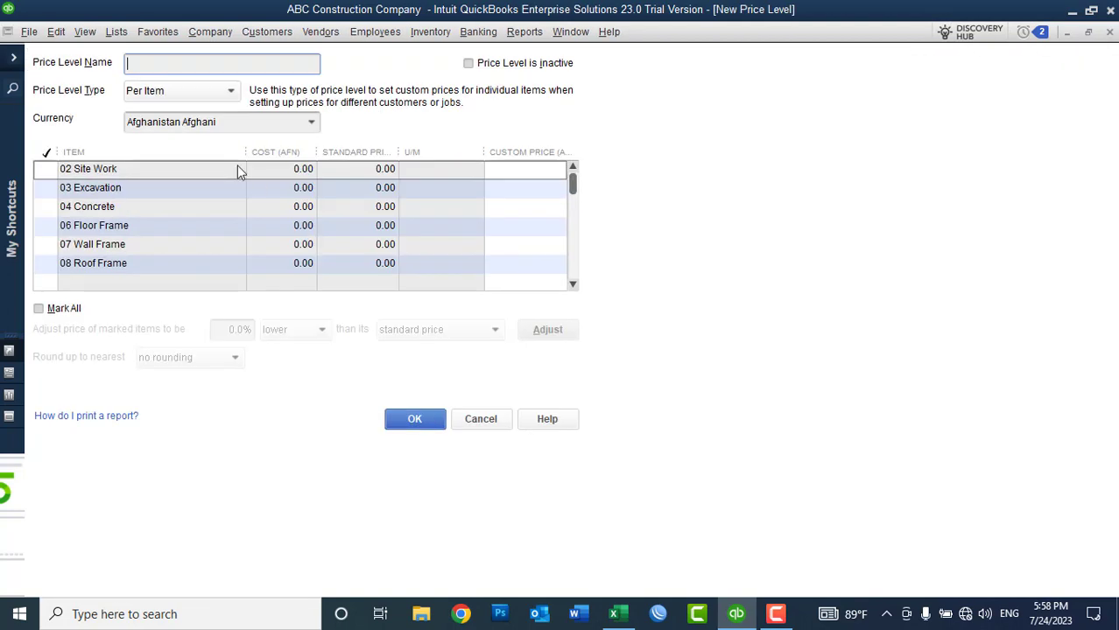
pyautogui.write('Normal Customers')
pyautogui.click(54, 309)
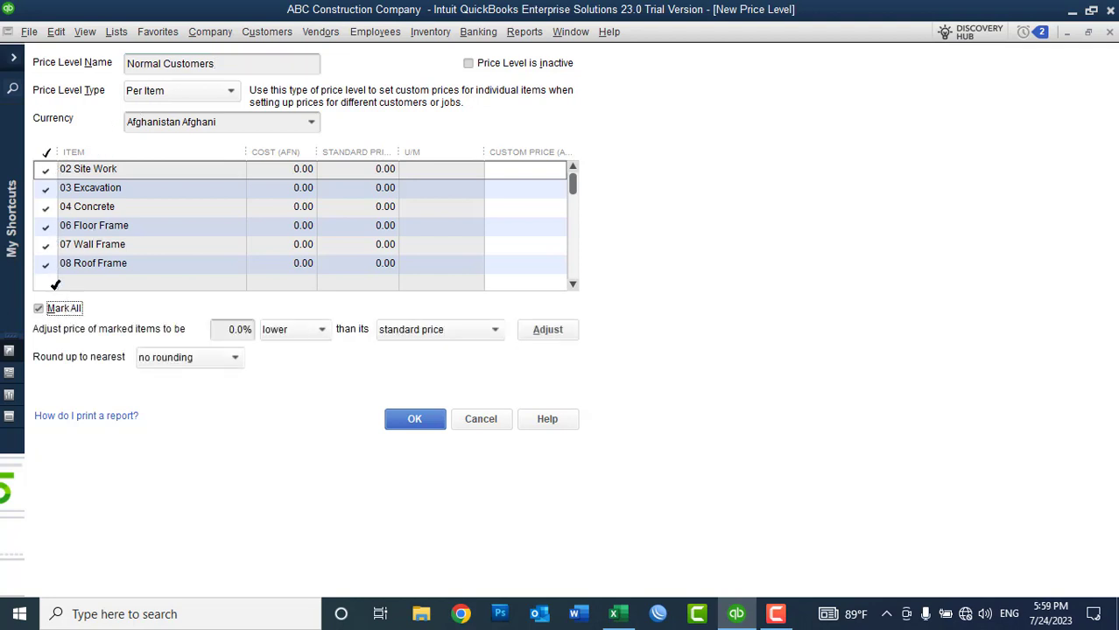
# Step: Apply a 0% adjustment so items keep standard prices, then save Normal Customers
pyautogui.click(237, 329)
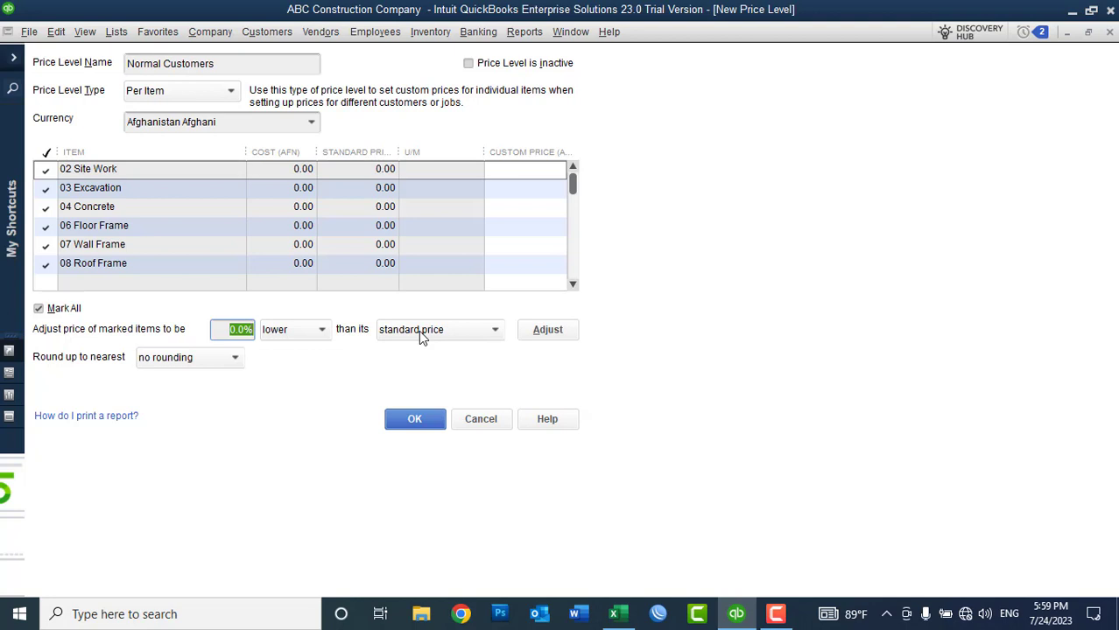
pyautogui.click(415, 420)
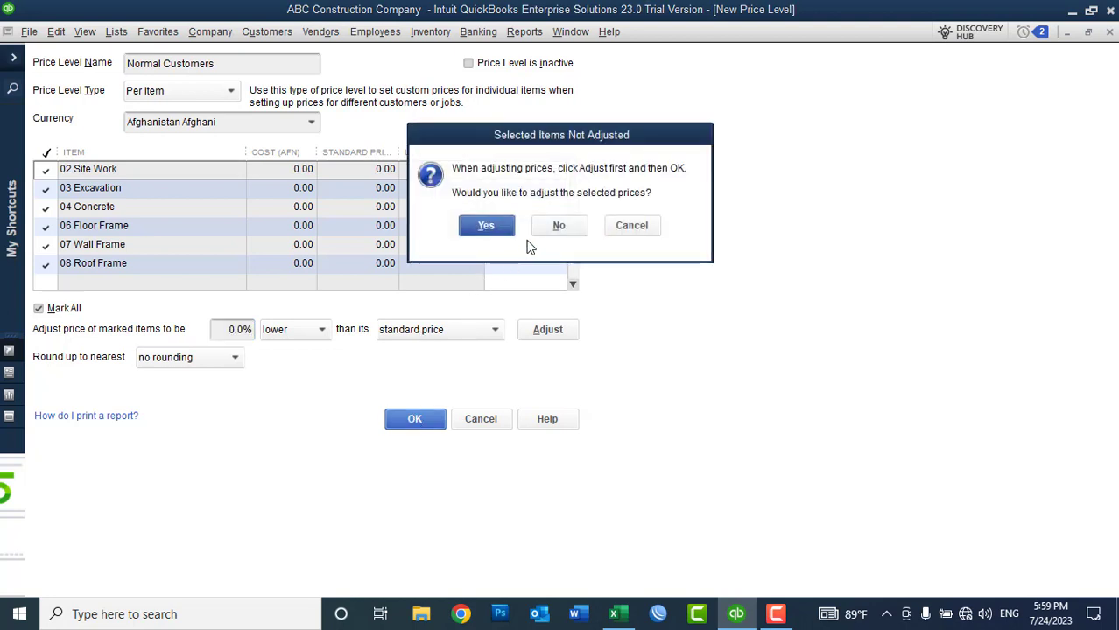
pyautogui.click(631, 225)
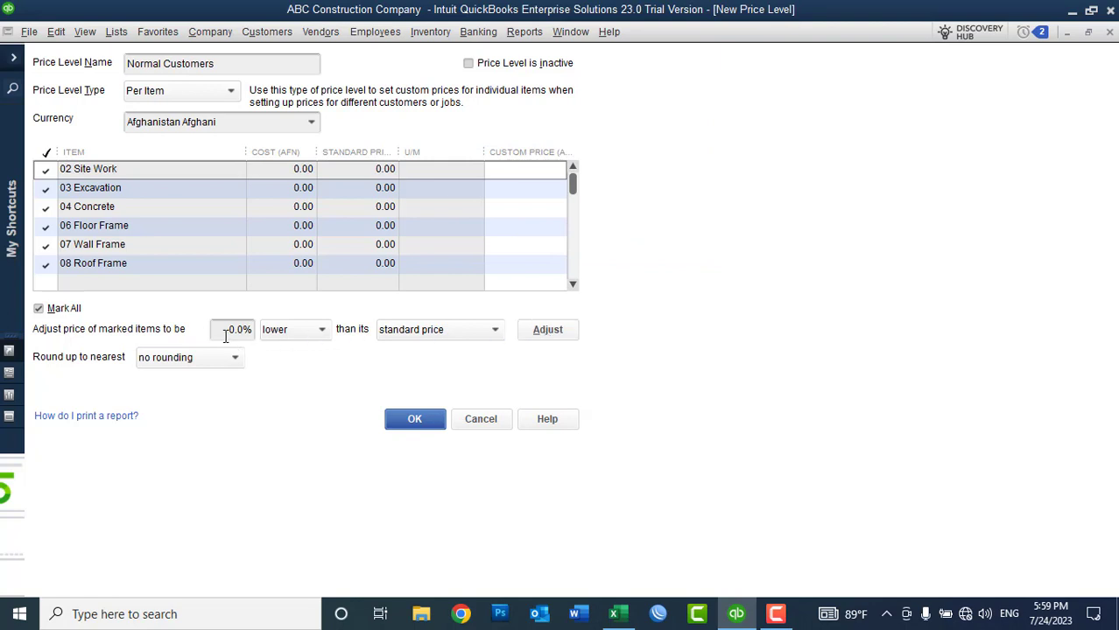
pyautogui.click(547, 333)
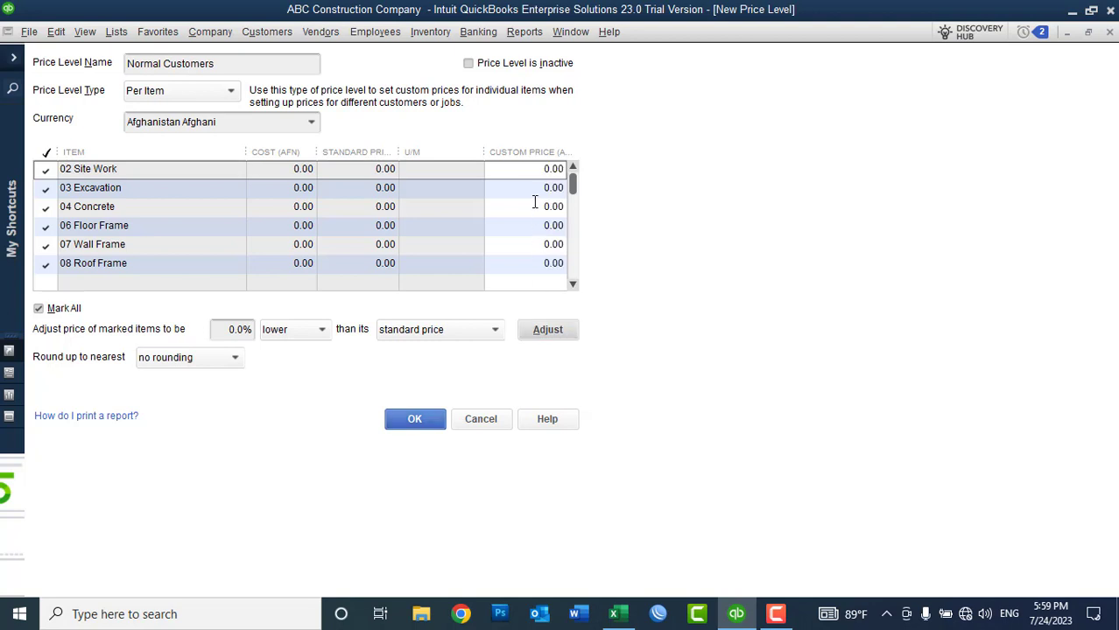
pyautogui.click(574, 285)
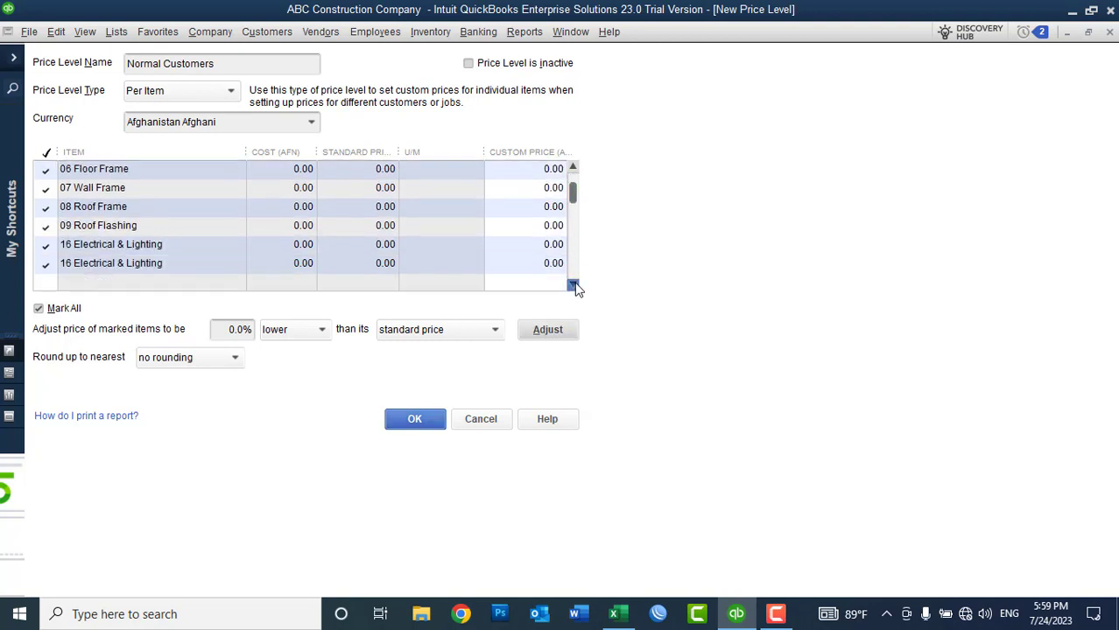
pyautogui.click(574, 284)
pyautogui.scroll(-2, 574, 284)
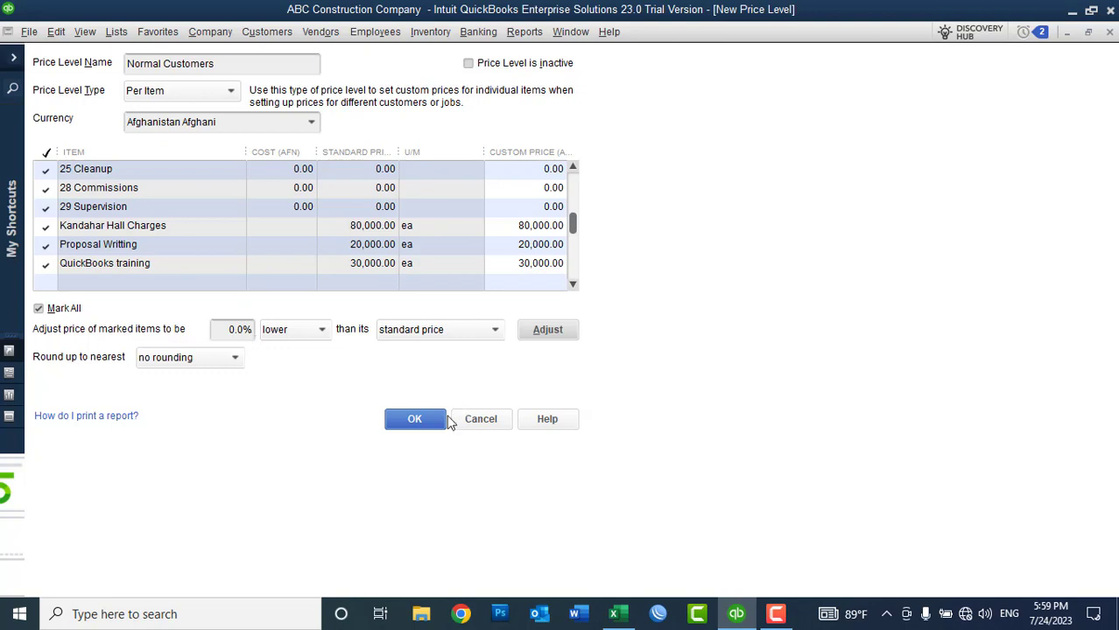
pyautogui.click(422, 419)
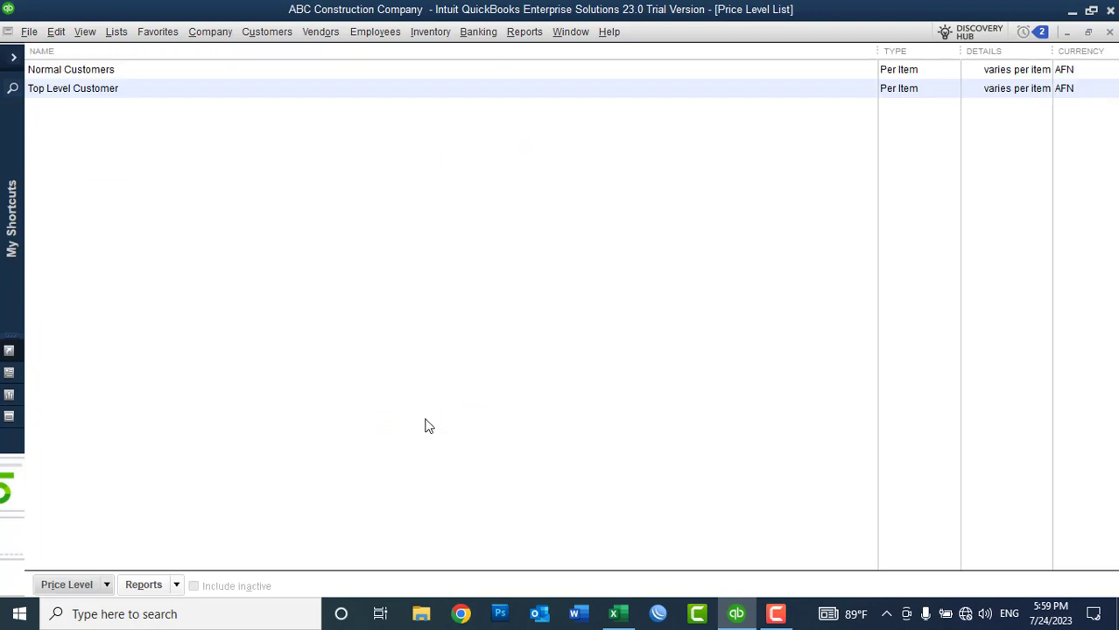
# Step: Set XYZ Company's Payment Settings price level to Normal Customers and save
pyautogui.click(1109, 31)
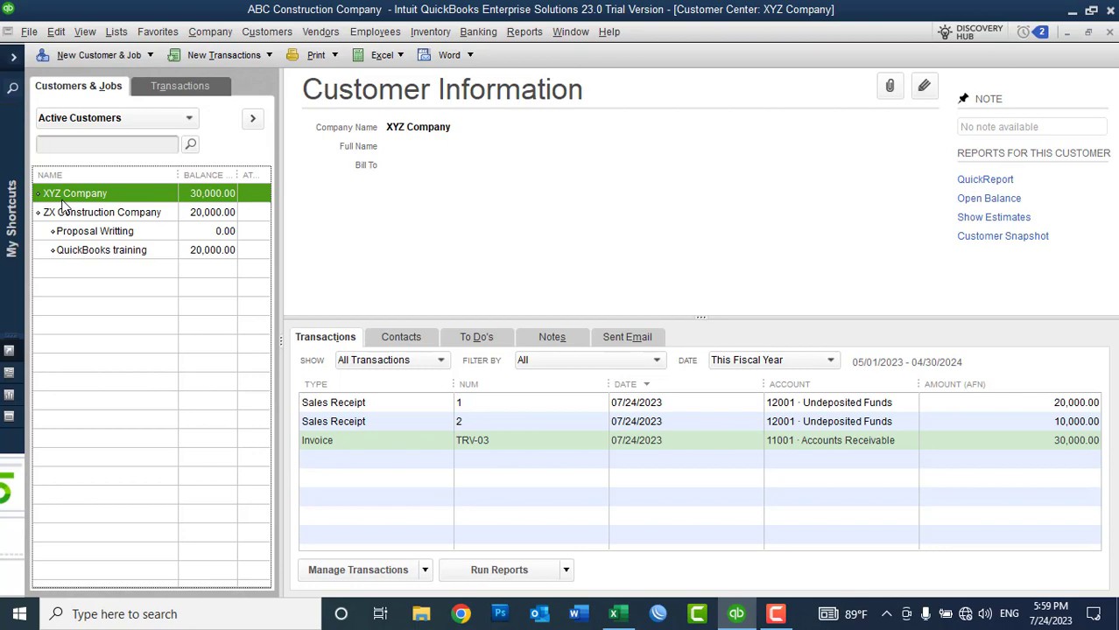
pyautogui.rightClick(65, 196)
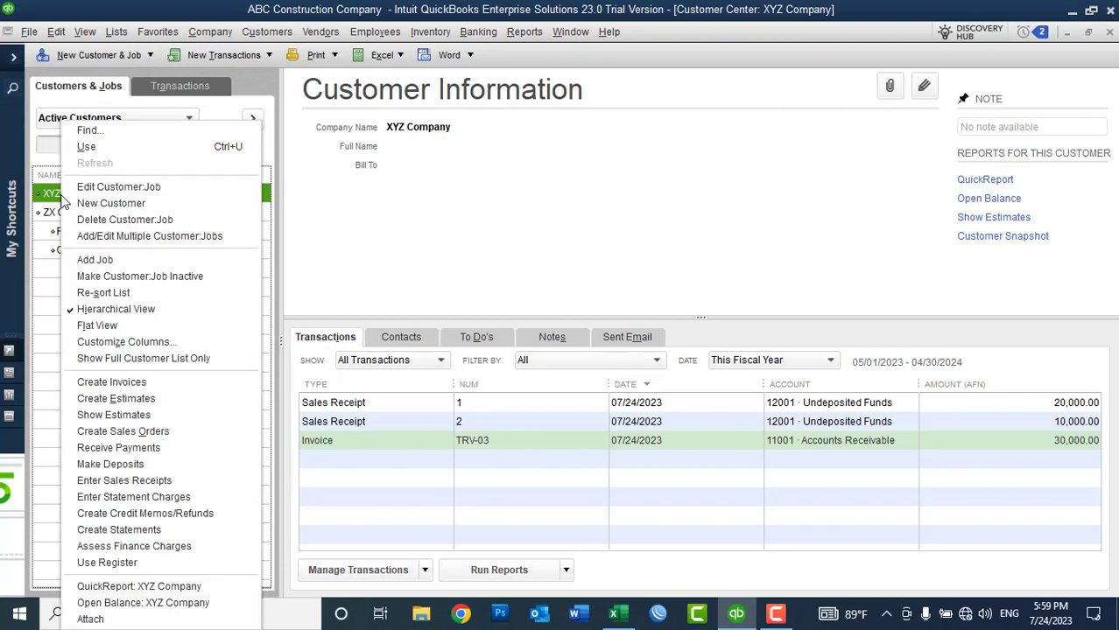
pyautogui.click(84, 186)
pyautogui.click(82, 196)
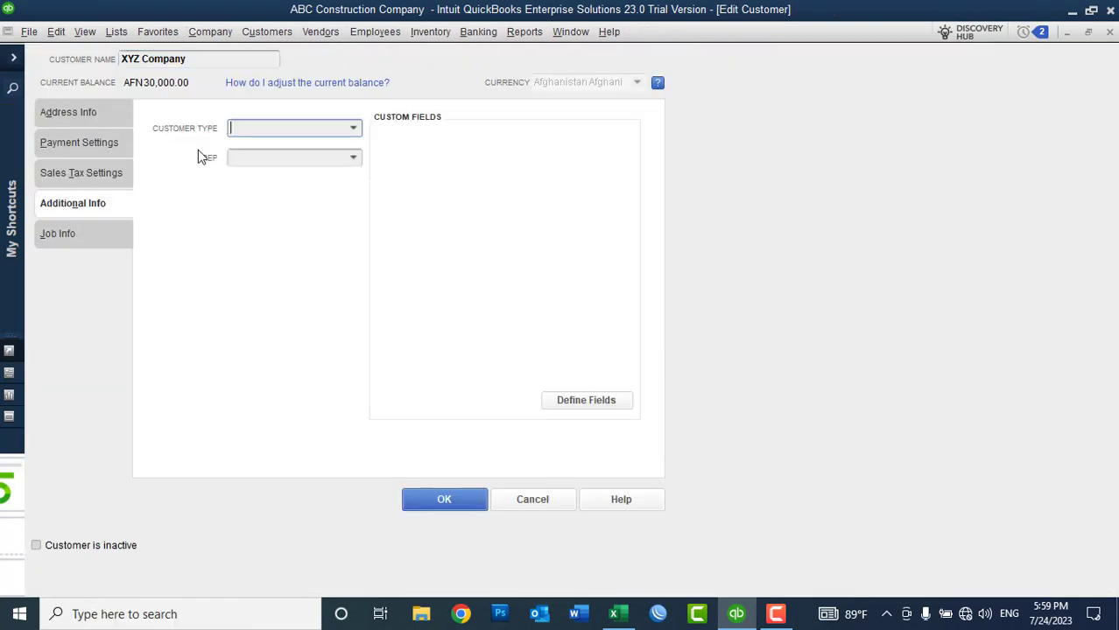
pyautogui.click(112, 145)
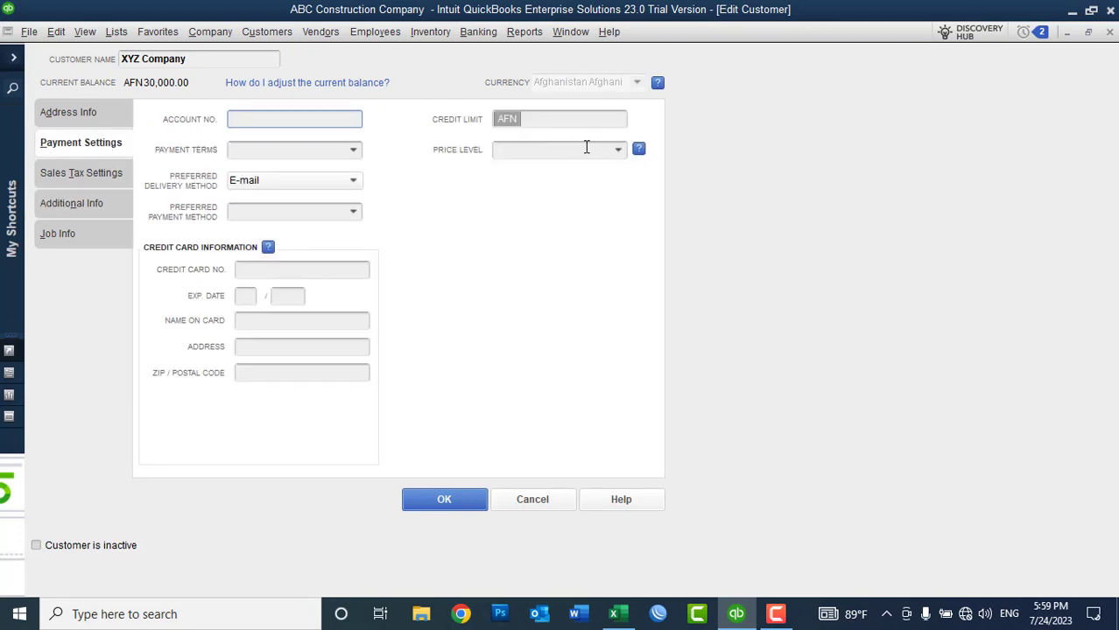
pyautogui.click(619, 154)
pyautogui.click(620, 153)
pyautogui.click(543, 212)
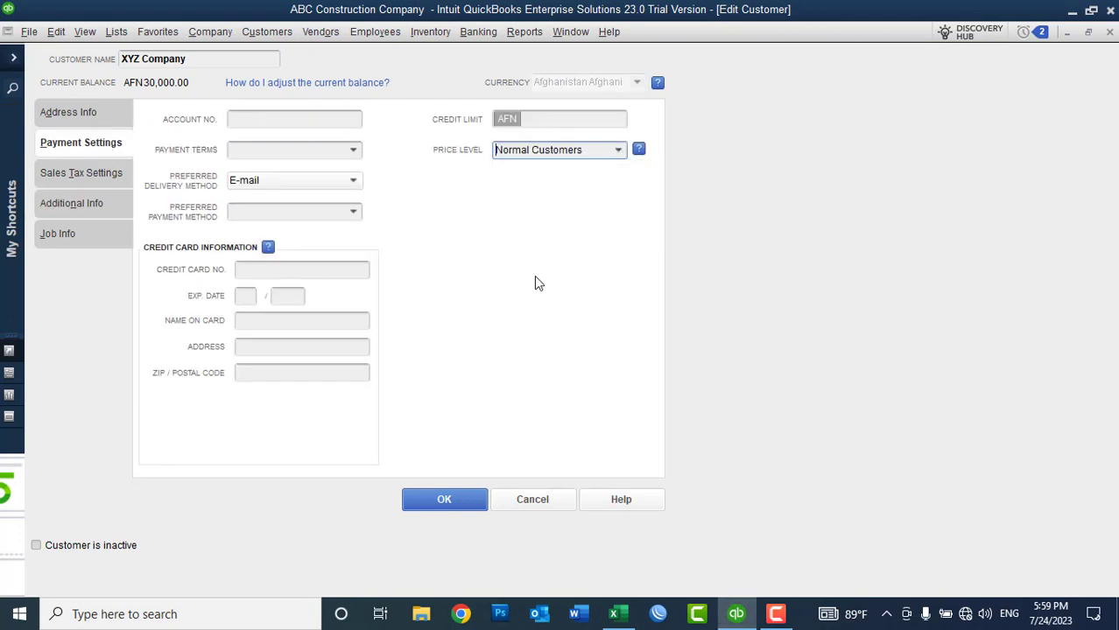
pyautogui.click(444, 497)
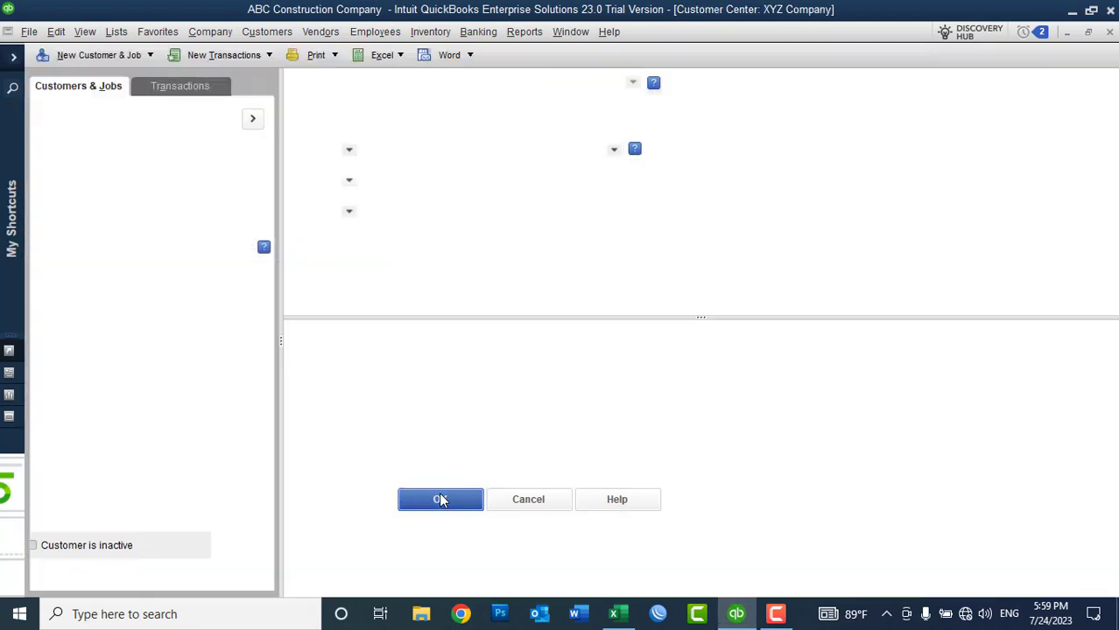
# Step: Give ZX Construction Company the Top Level Customer price level, then select XYZ Company
pyautogui.click(91, 212)
pyautogui.rightClick(92, 212)
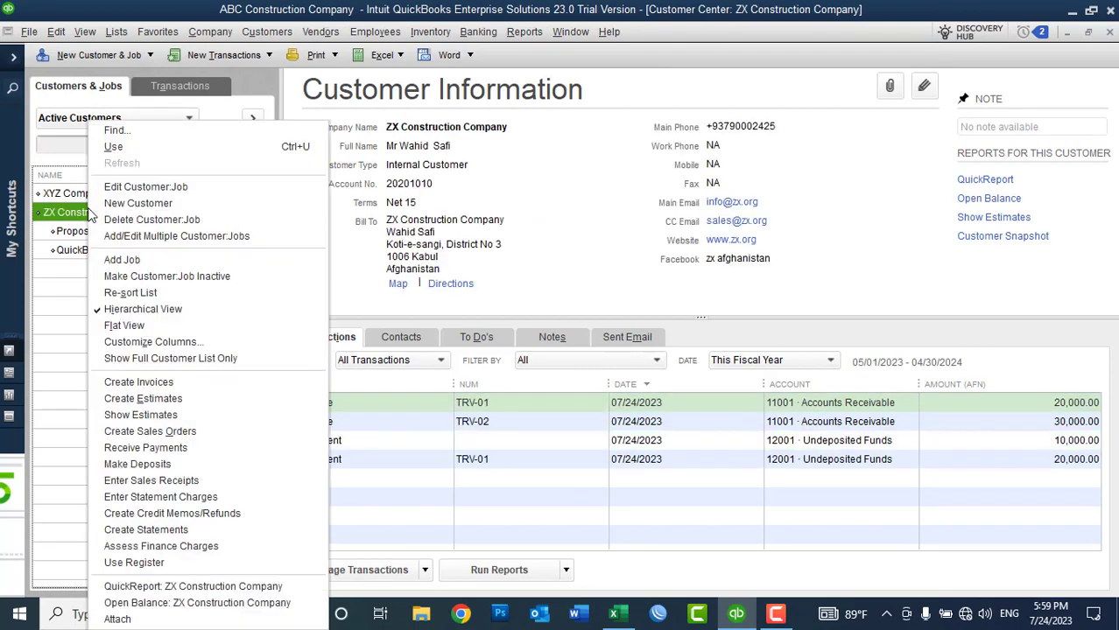
pyautogui.click(131, 187)
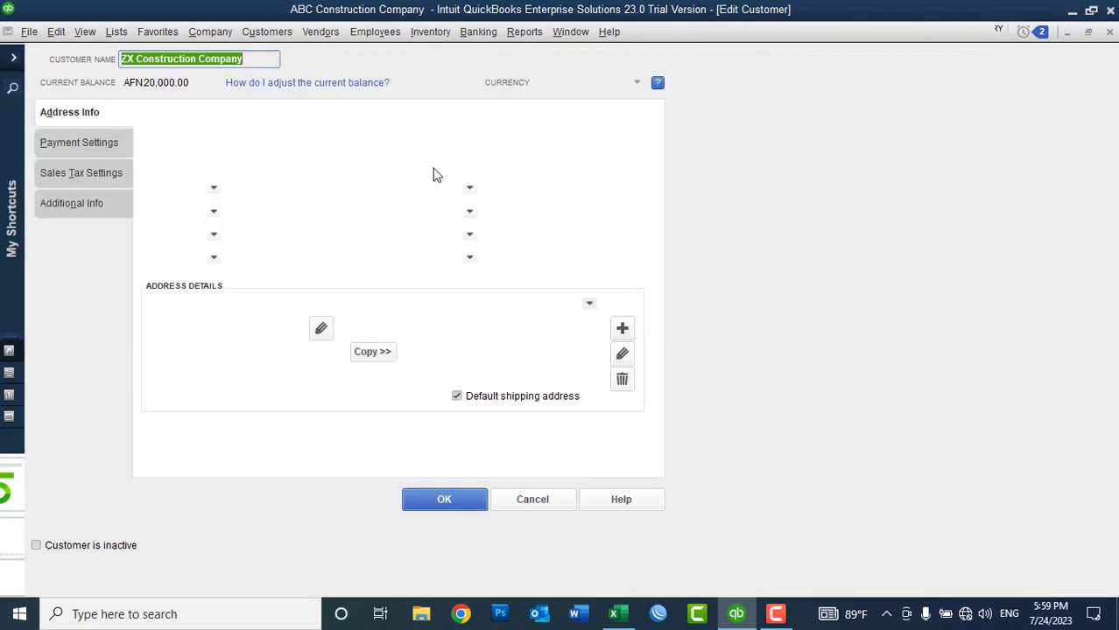
pyautogui.click(108, 144)
pyautogui.click(618, 150)
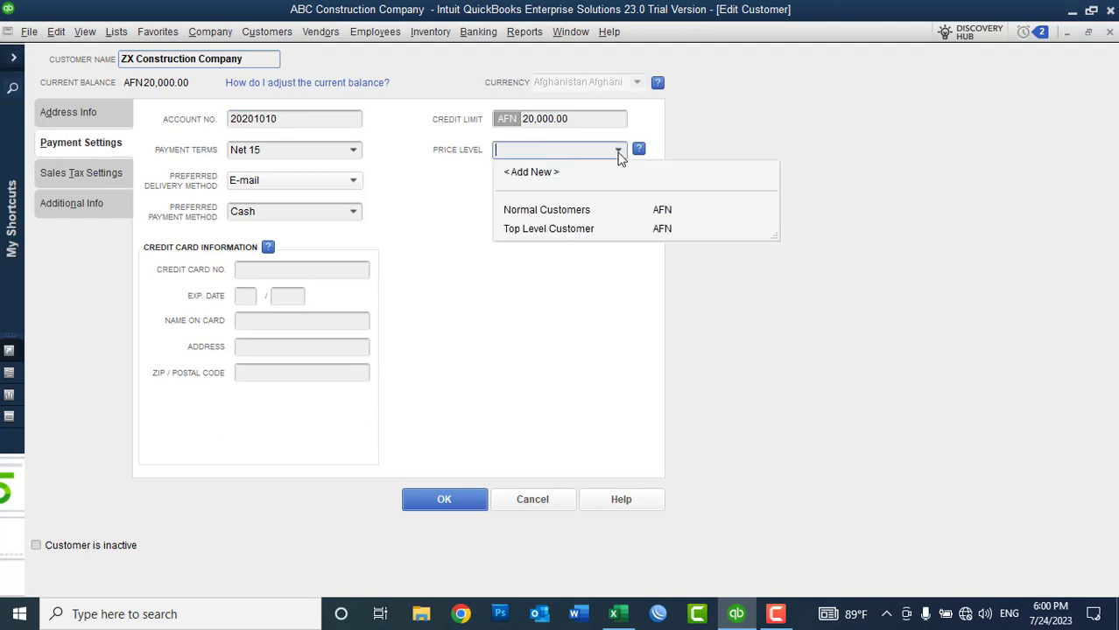
pyautogui.click(537, 229)
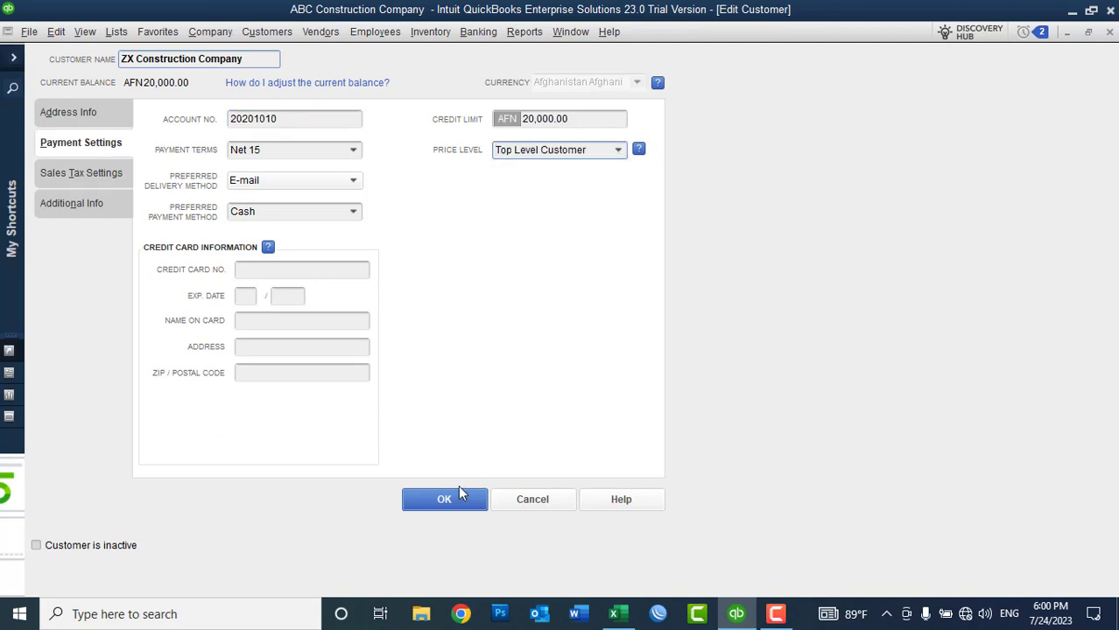
pyautogui.click(457, 494)
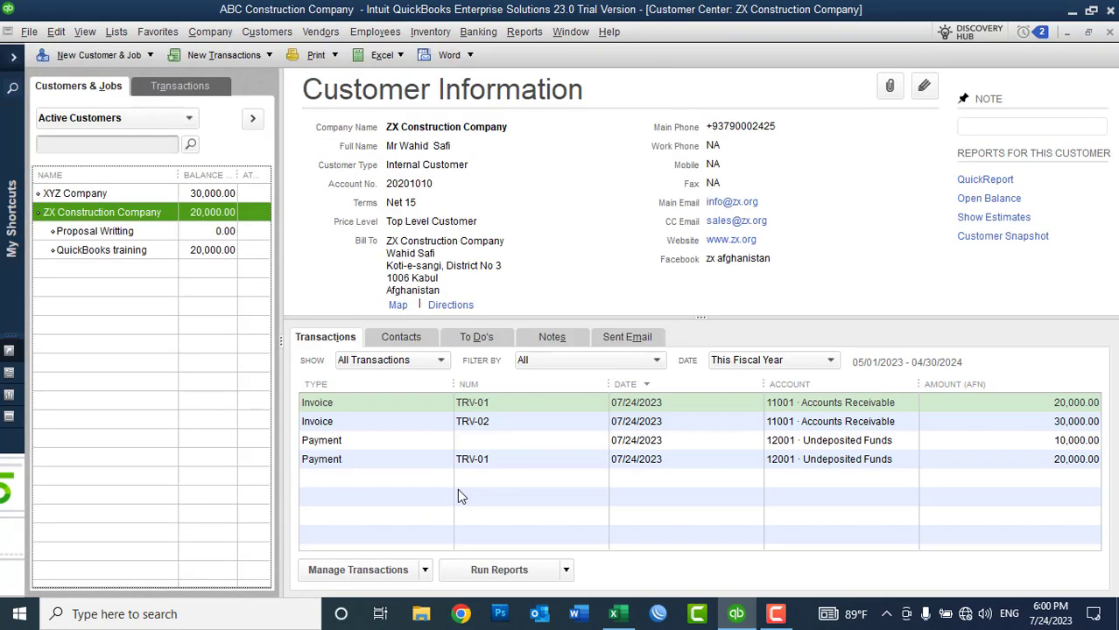
pyautogui.click(103, 192)
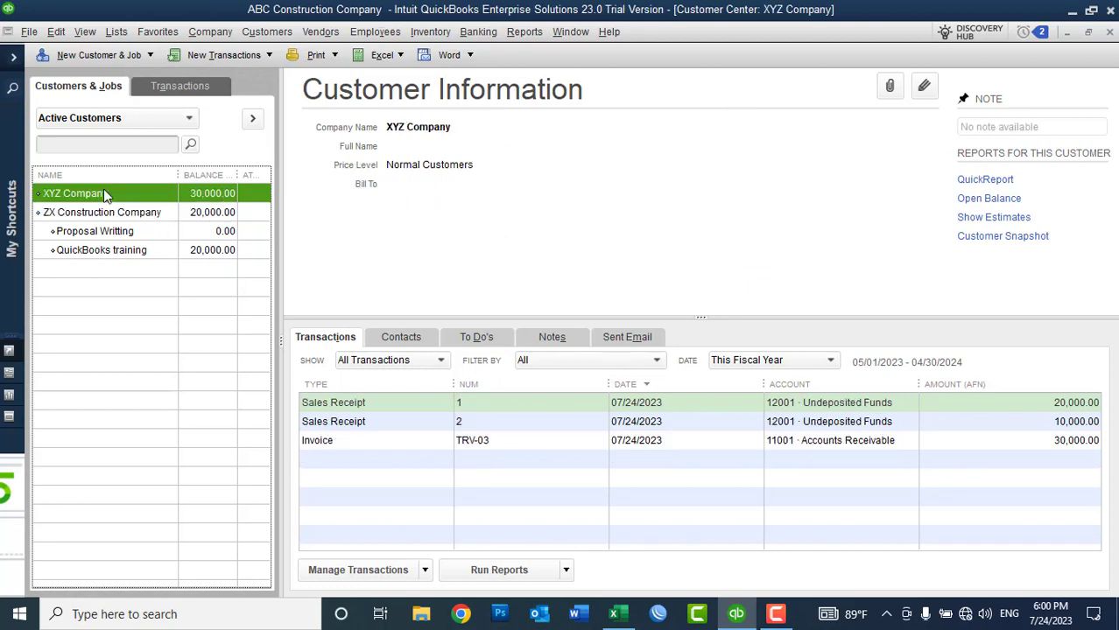
pyautogui.click(245, 56)
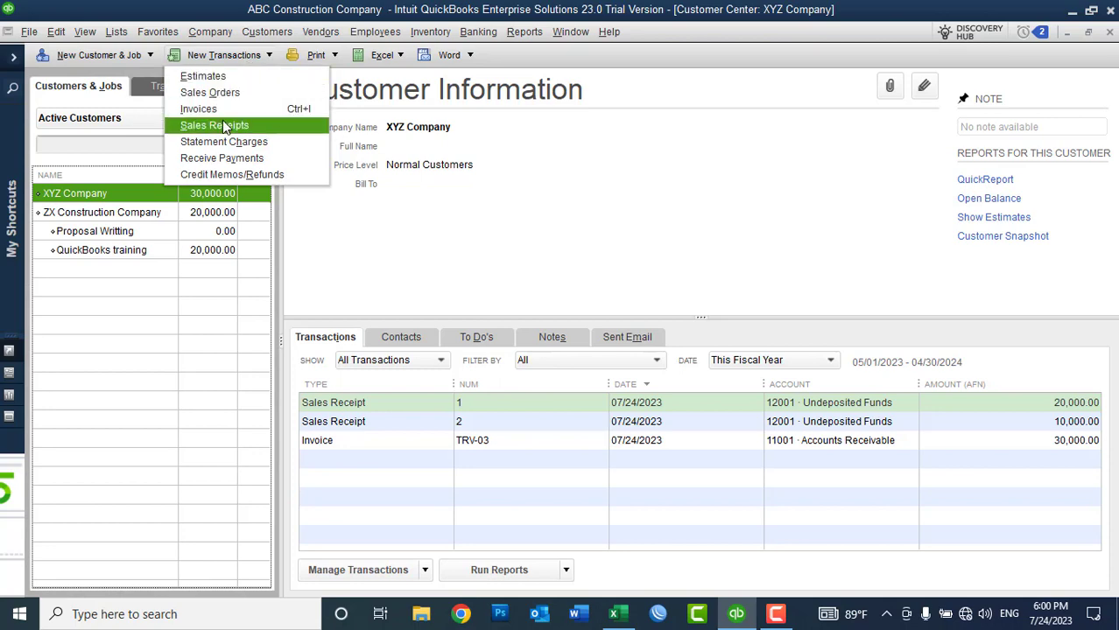
# Step: Start an XYZ Company invoice, add QuickBooks training at 30,000.00, then clear it
pyautogui.click(212, 109)
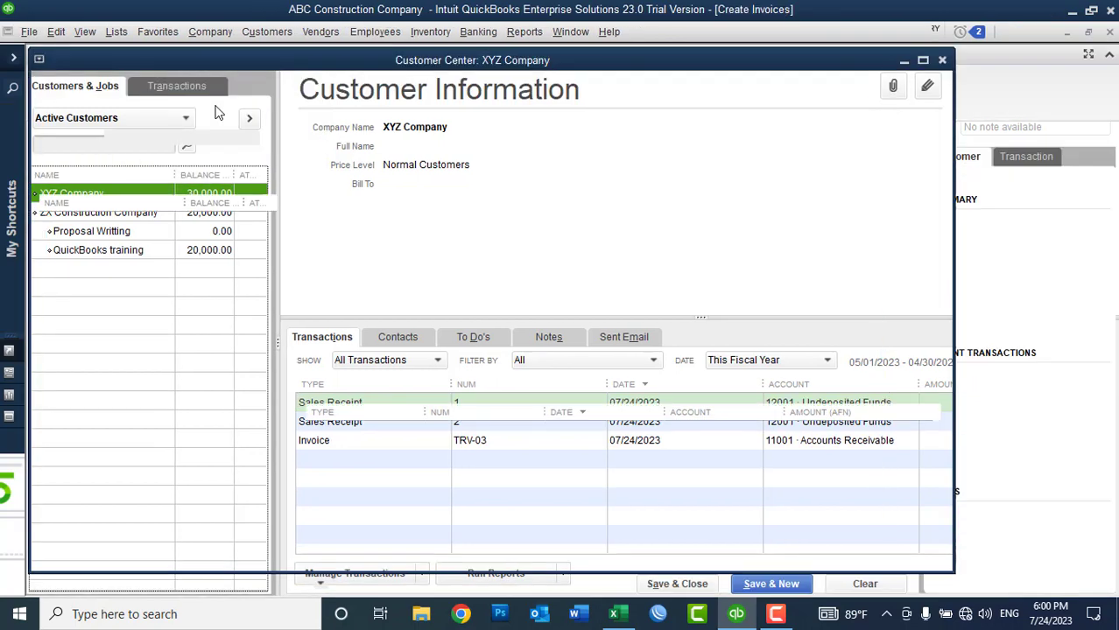
pyautogui.click(157, 339)
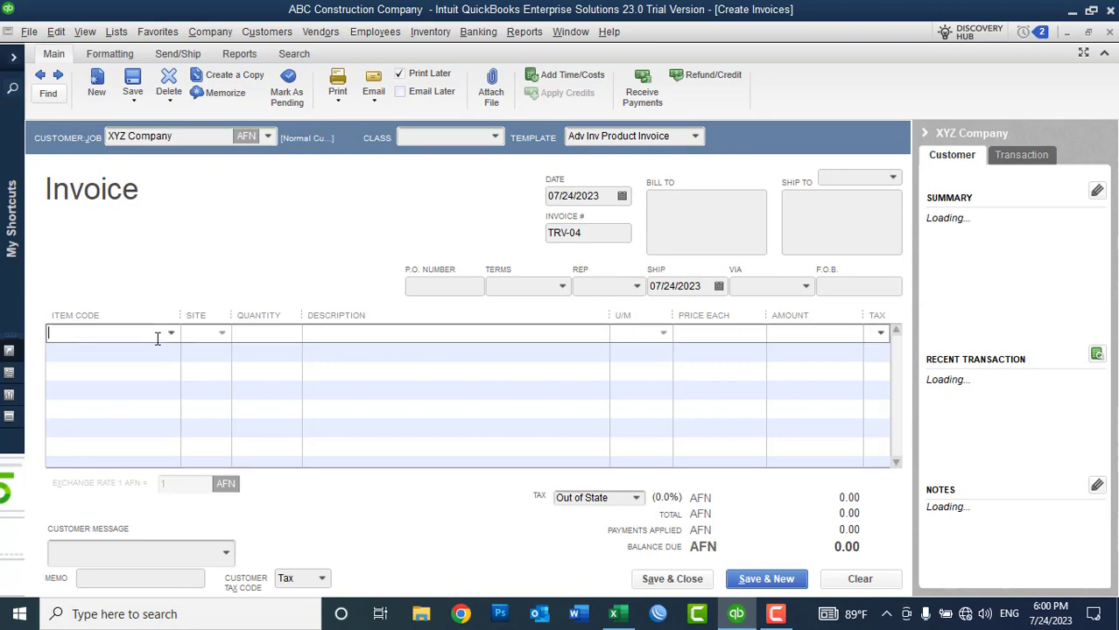
pyautogui.write('QuickBooks training')
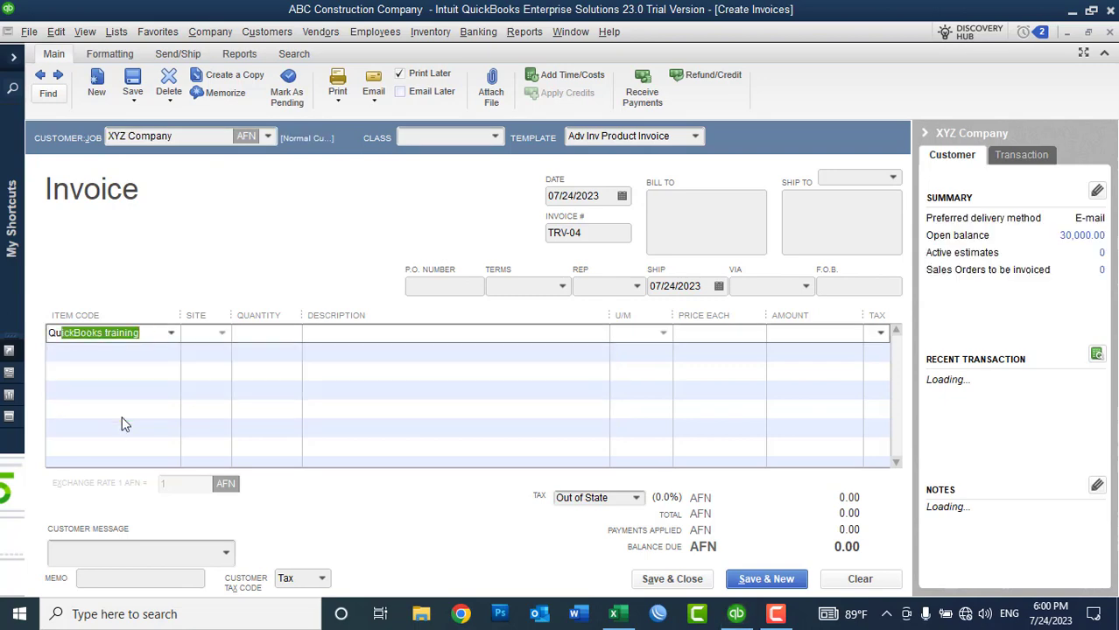
pyautogui.press('Tab')
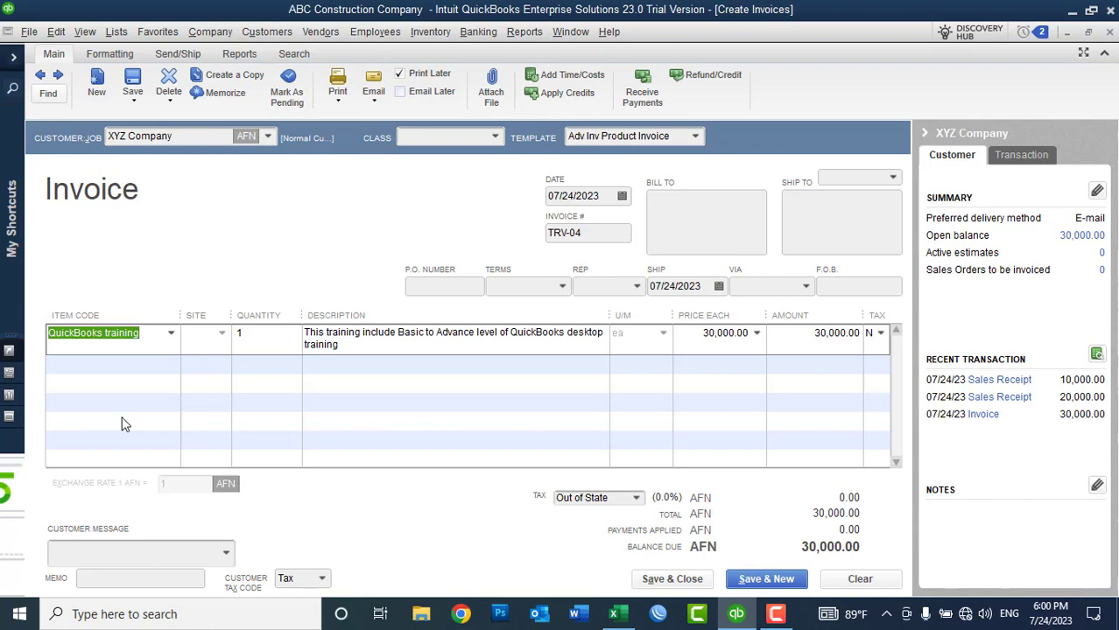
pyautogui.click(865, 582)
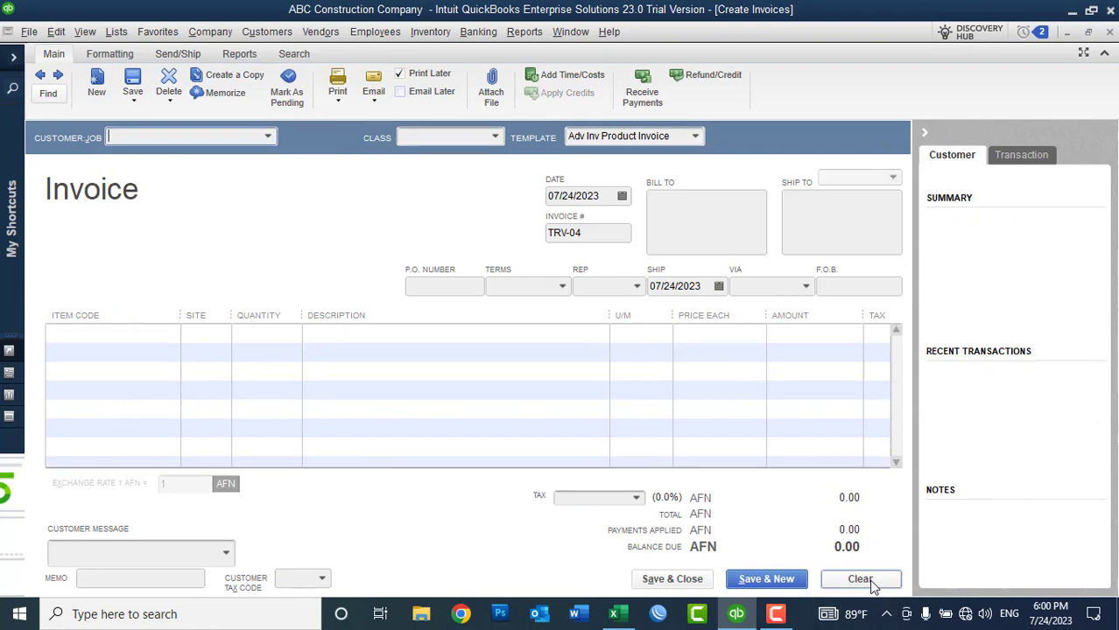
# Step: Invoice ZX Construction Company for QuickBooks training, showing 27,000.00 under its price level
pyautogui.click(267, 135)
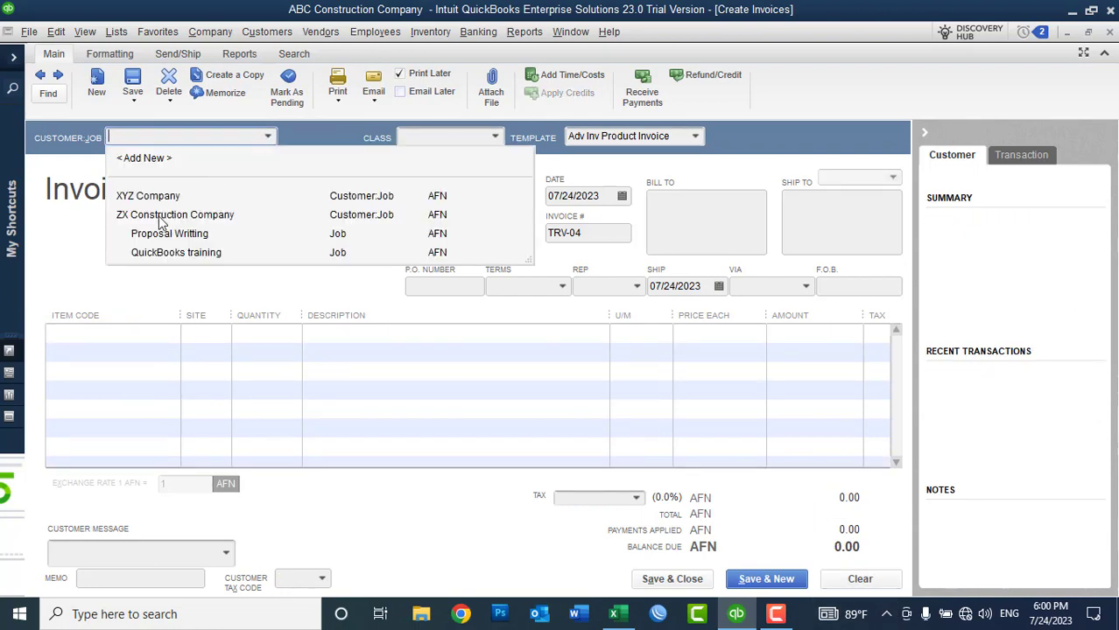
pyautogui.click(160, 221)
pyautogui.click(126, 335)
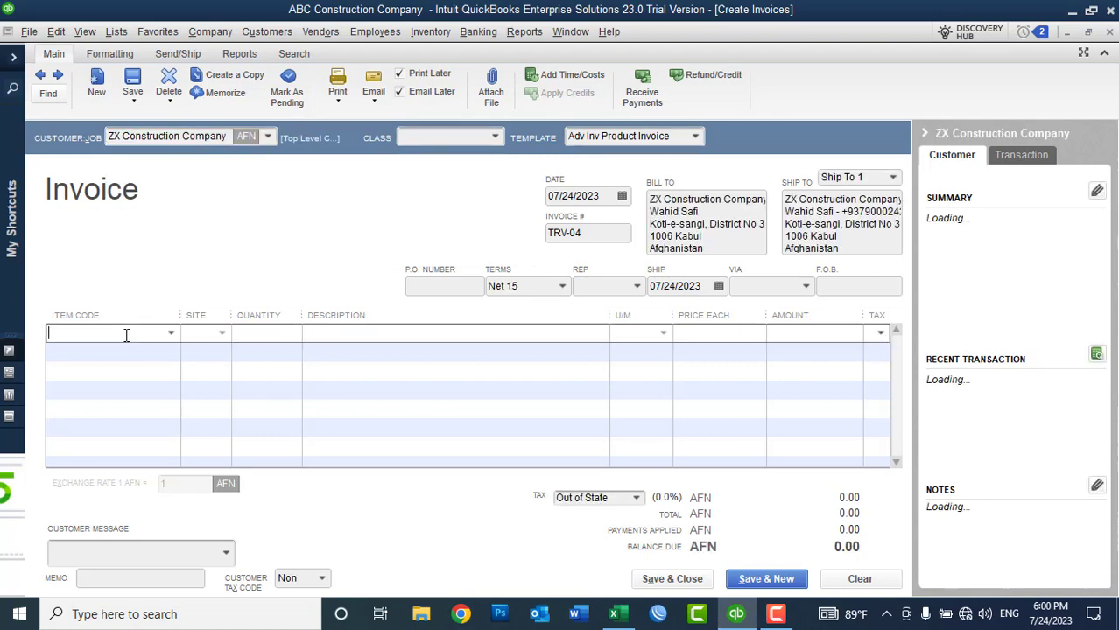
pyautogui.write('QuickBooks training')
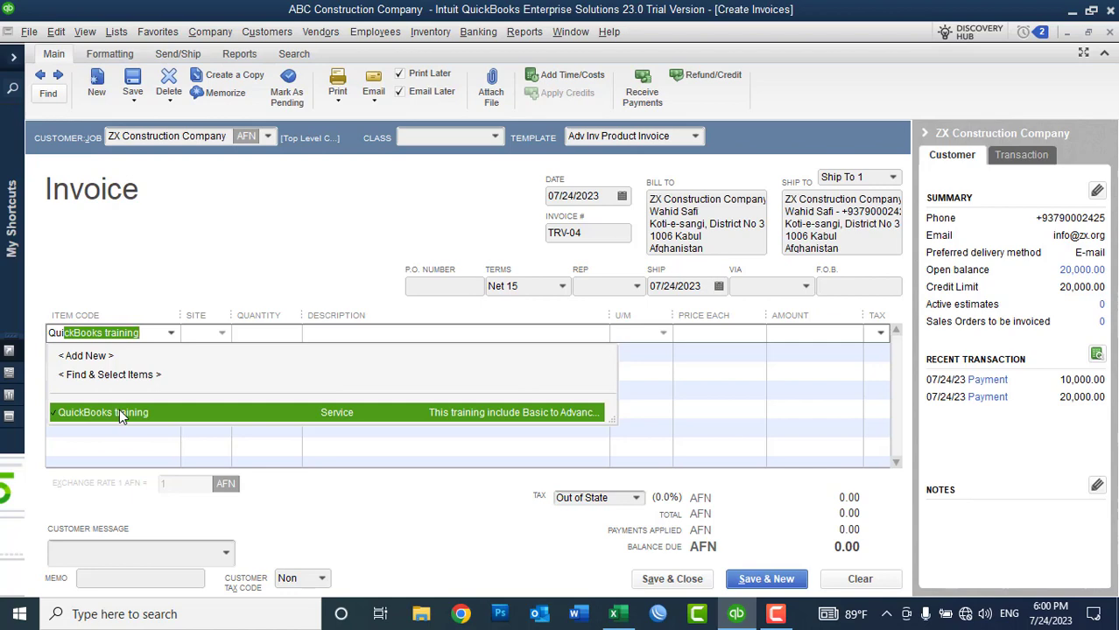
pyautogui.click(119, 413)
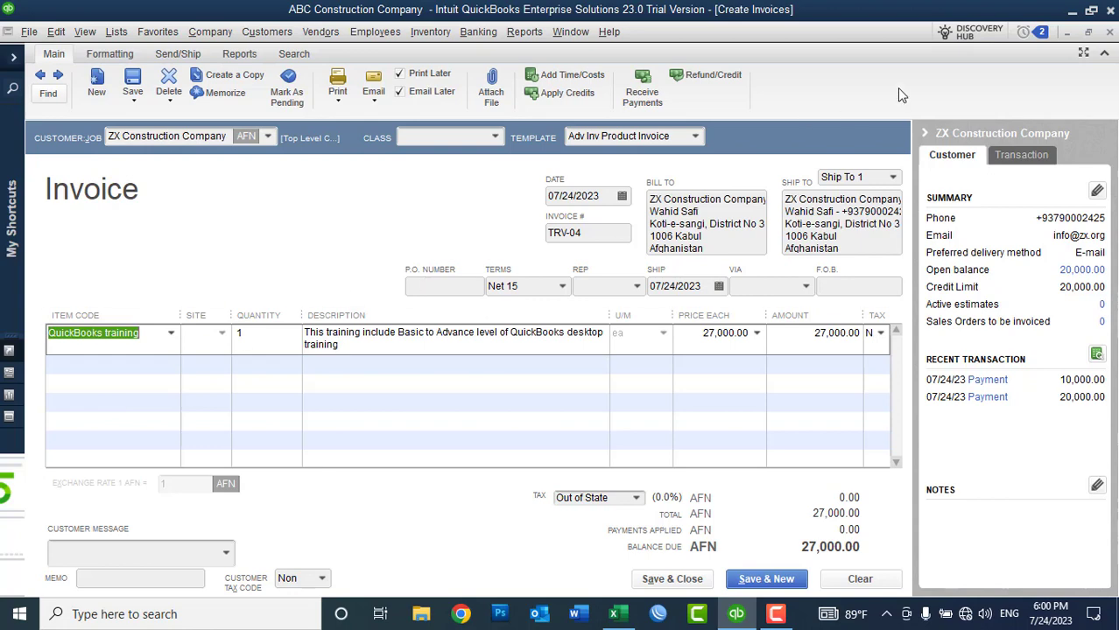
pyautogui.click(1109, 31)
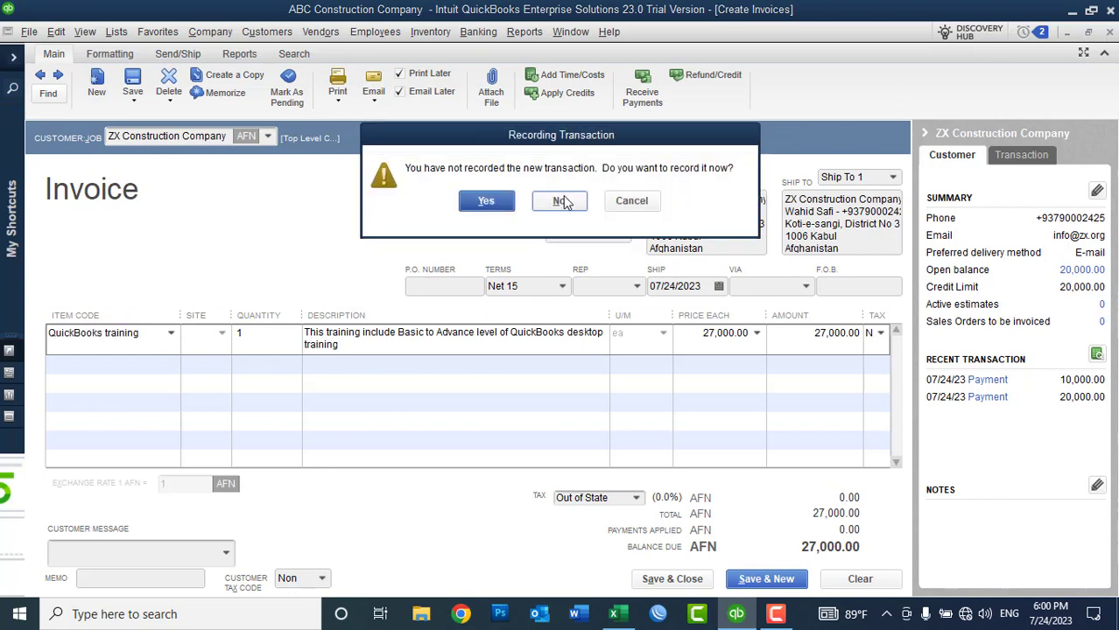
# Step: Decline recording invoice TRV-04 so the window closes unsaved
pyautogui.click(563, 202)
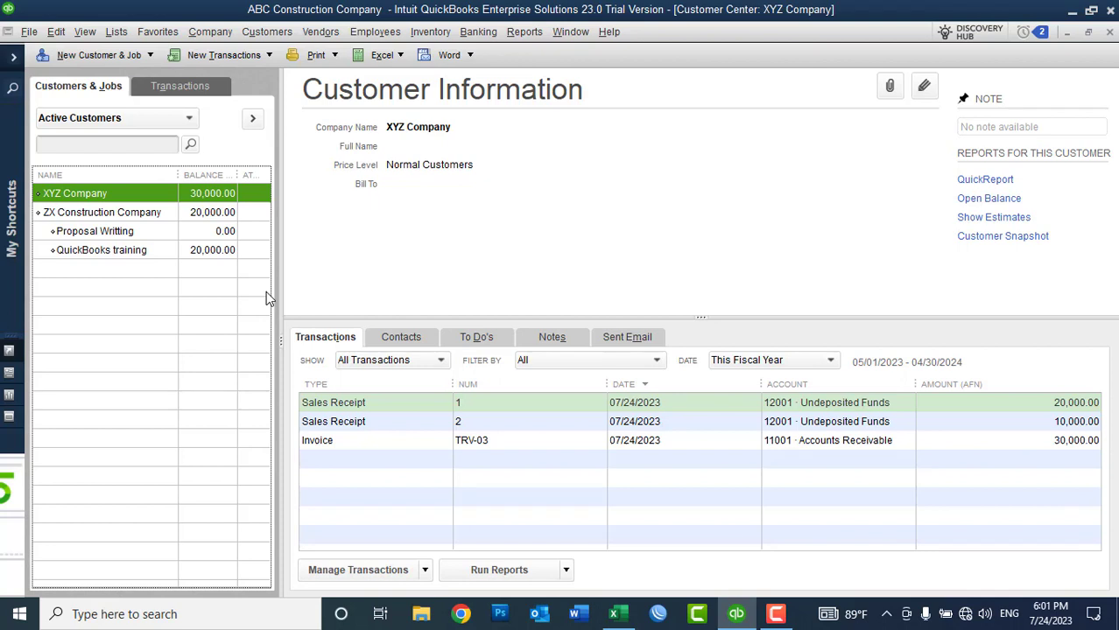
# Step: Create a new price level named 'Own Customer' with all items marked
pyautogui.click(116, 31)
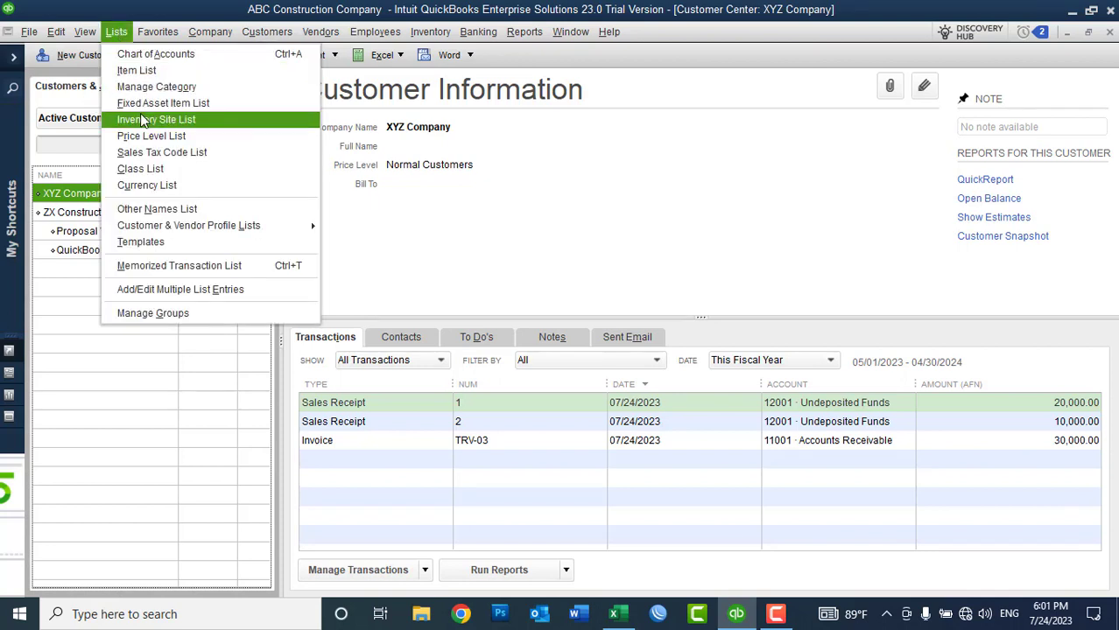
pyautogui.click(151, 135)
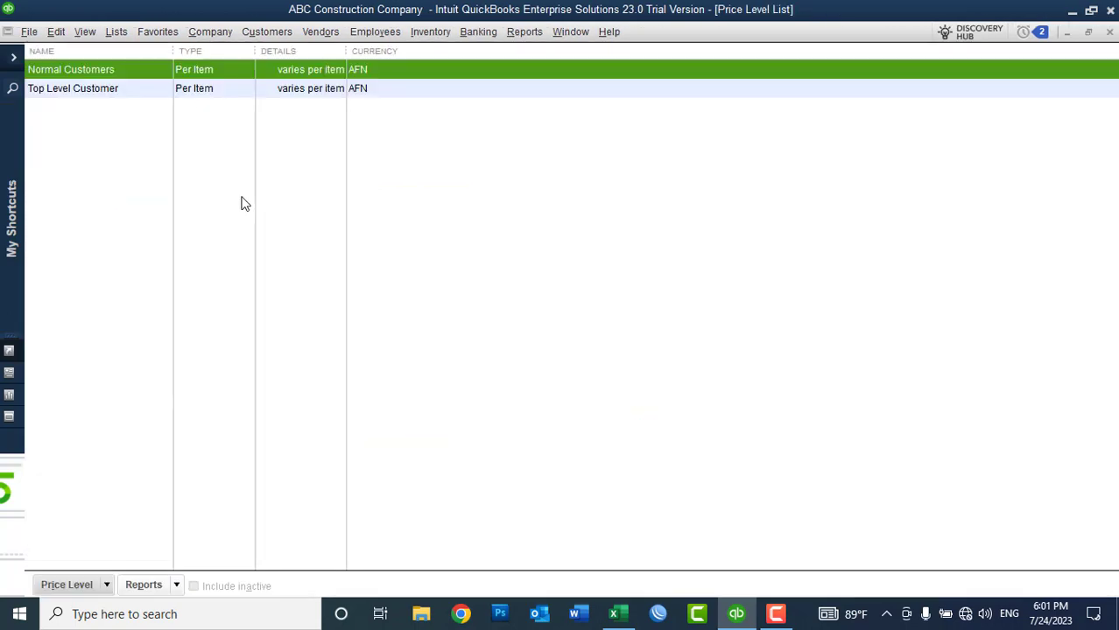
pyautogui.rightClick(512, 237)
pyautogui.click(526, 260)
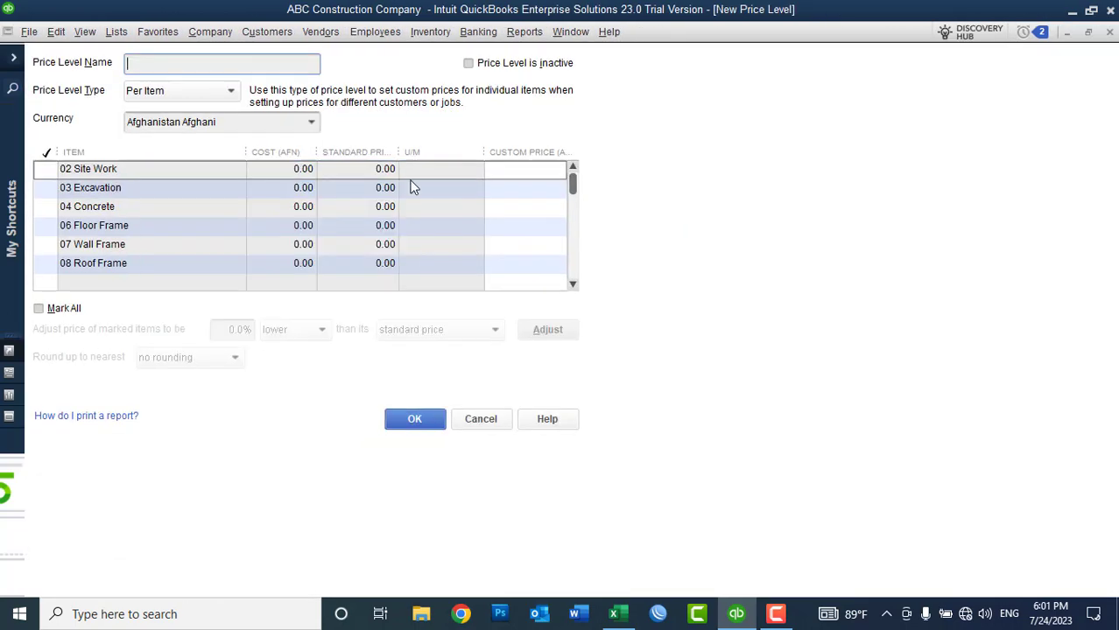
pyautogui.write('Own Customer')
pyautogui.click(57, 311)
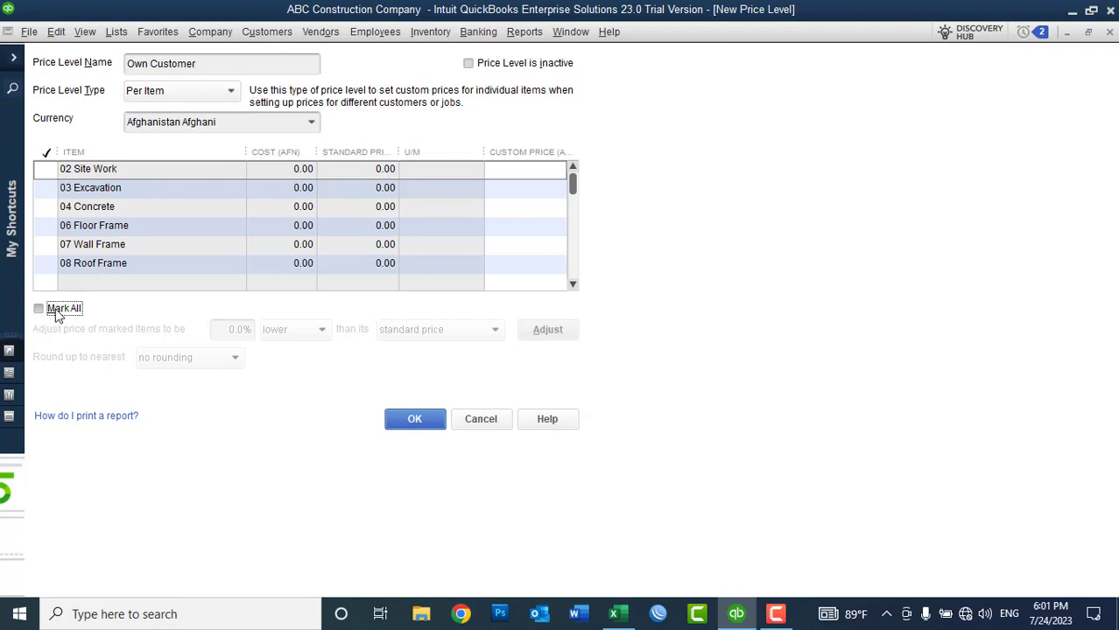
# Step: Set the adjustment to 0% lower than each item's cost
pyautogui.click(495, 330)
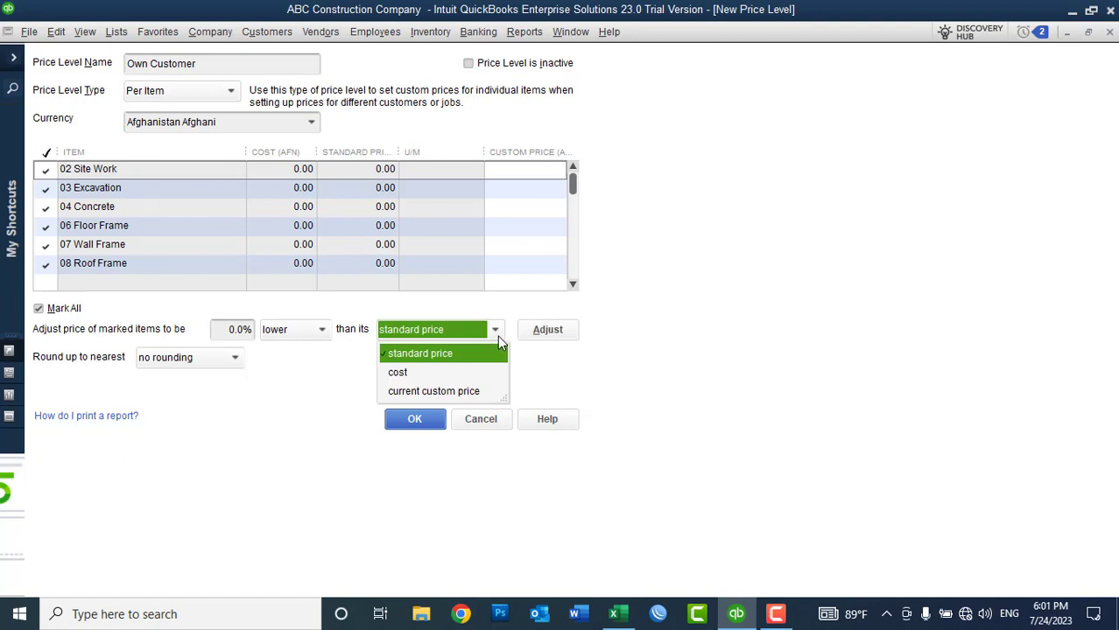
pyautogui.click(175, 331)
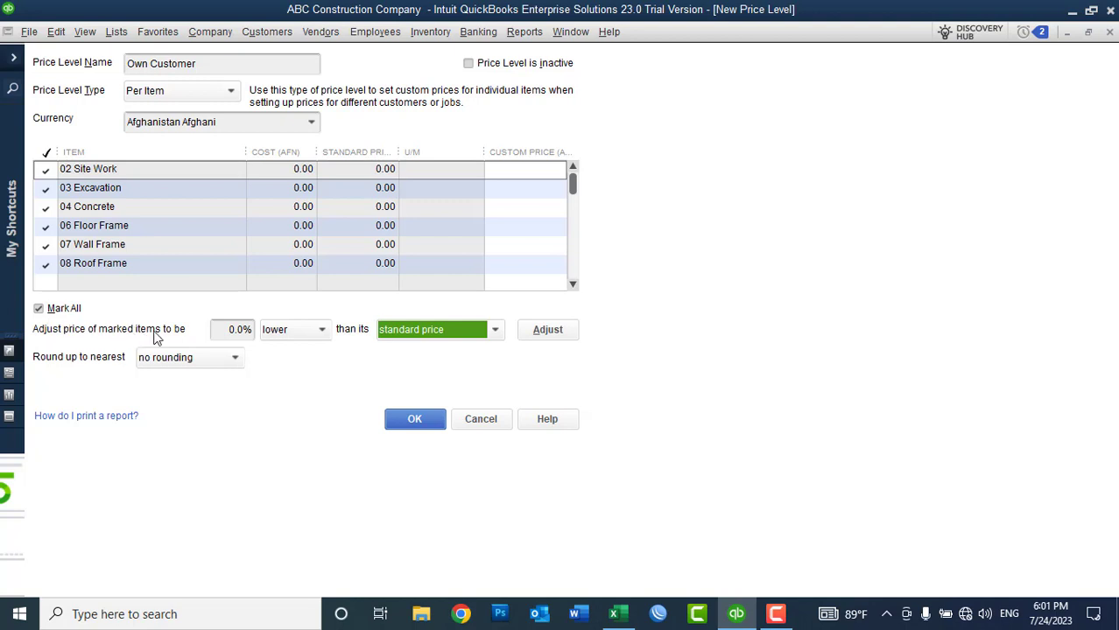
pyautogui.click(315, 335)
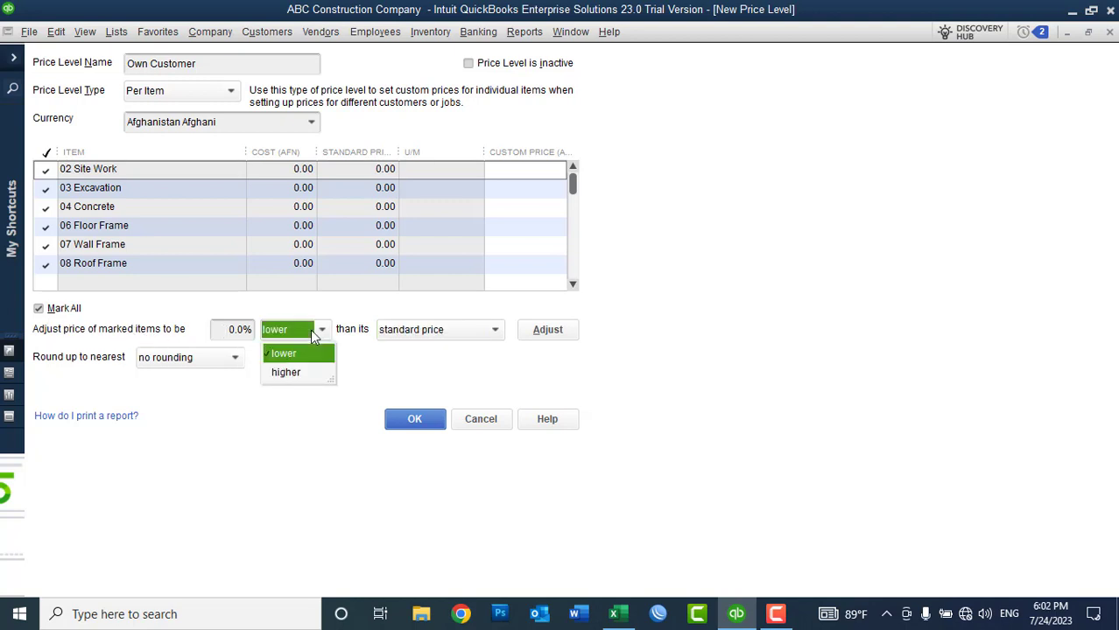
pyautogui.click(314, 337)
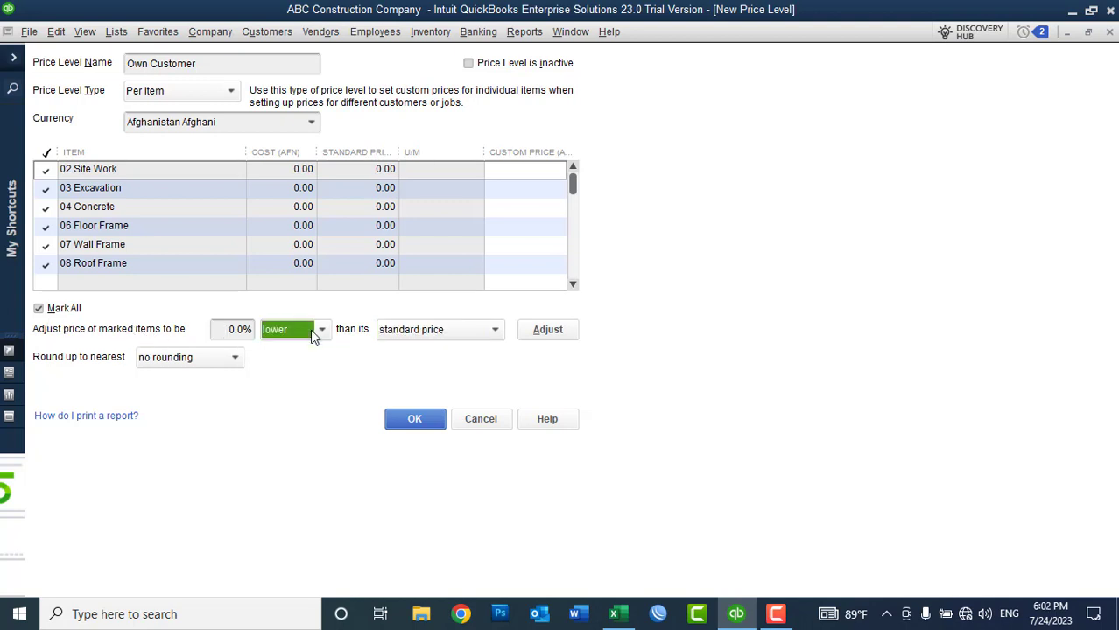
pyautogui.click(396, 334)
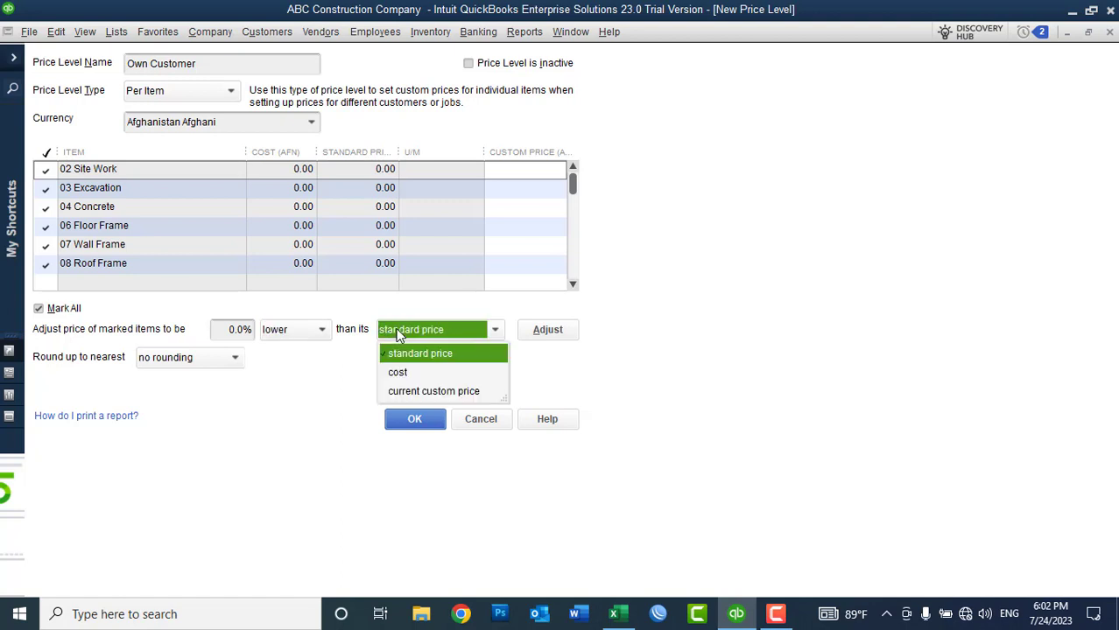
pyautogui.click(413, 374)
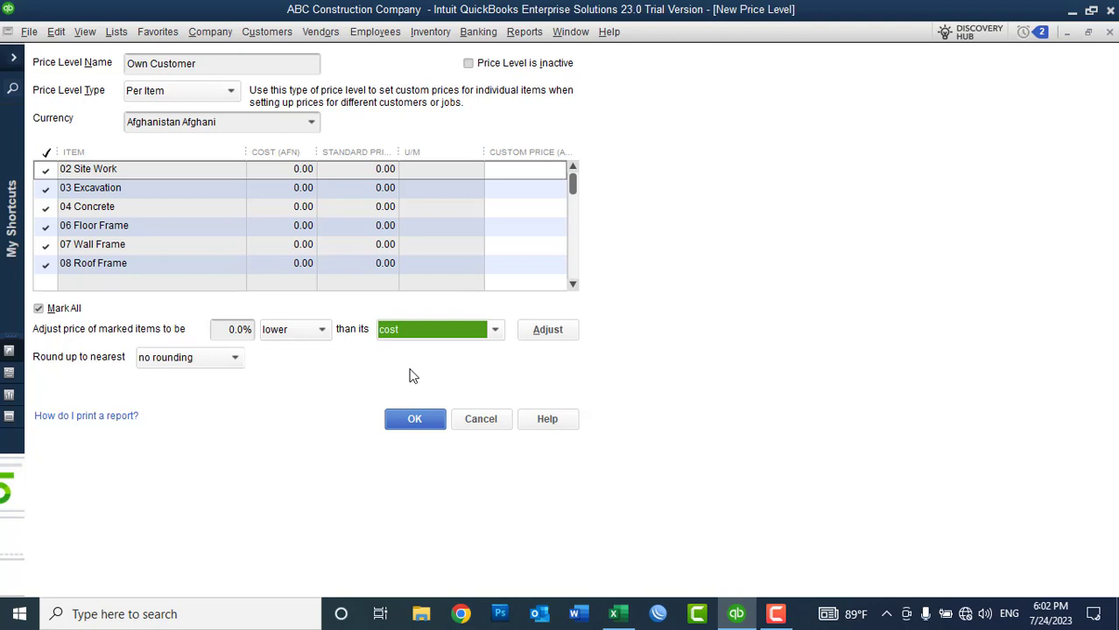
# Step: Apply cost-based custom prices to all items and save the Own Customer price level
pyautogui.click(574, 284)
pyautogui.click(574, 285)
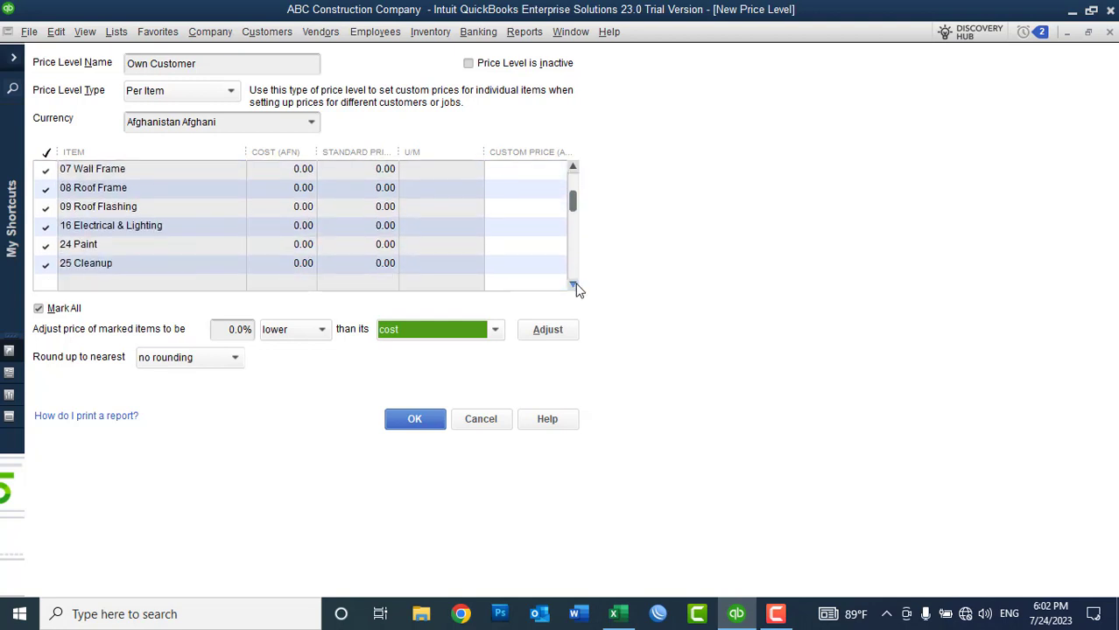
pyautogui.click(573, 284)
pyautogui.click(573, 284)
pyautogui.click(573, 284)
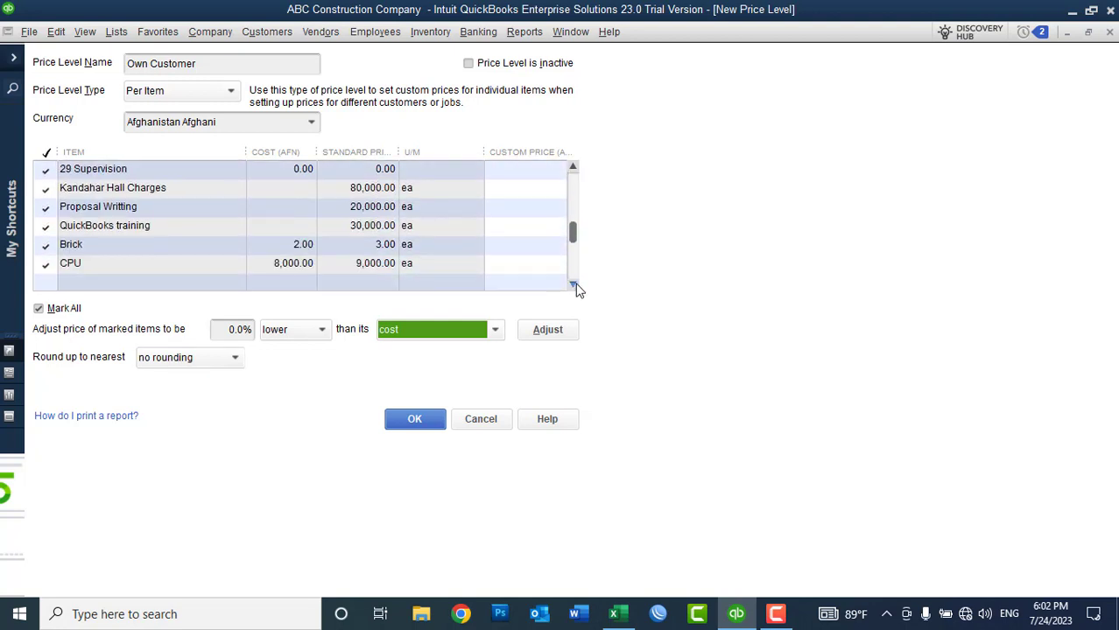
pyautogui.click(573, 285)
pyautogui.click(573, 285)
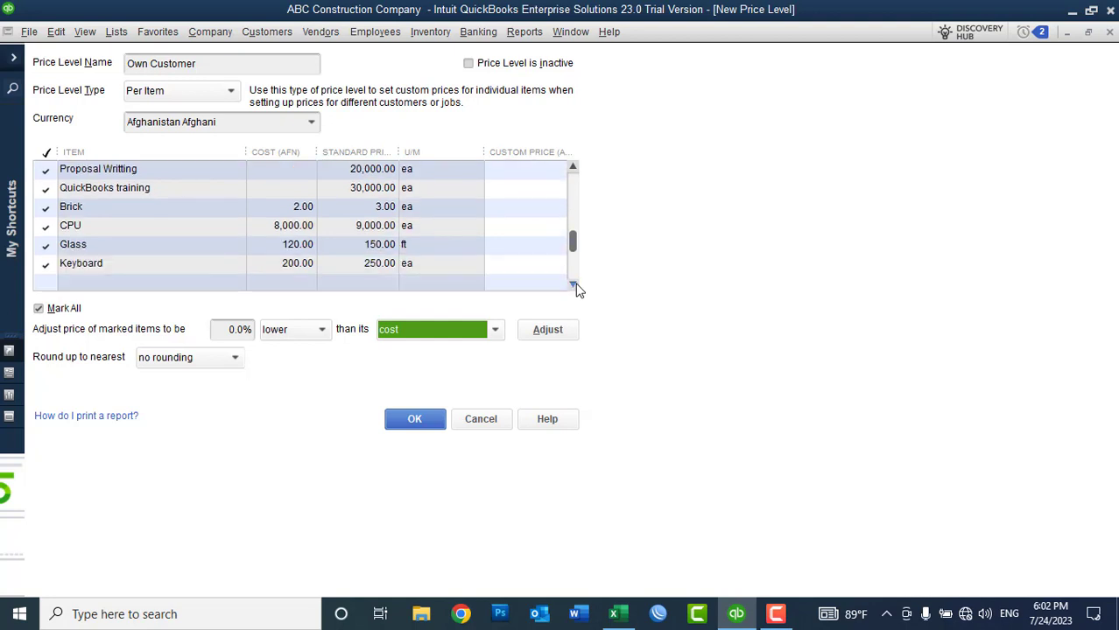
pyautogui.click(574, 286)
pyautogui.click(575, 285)
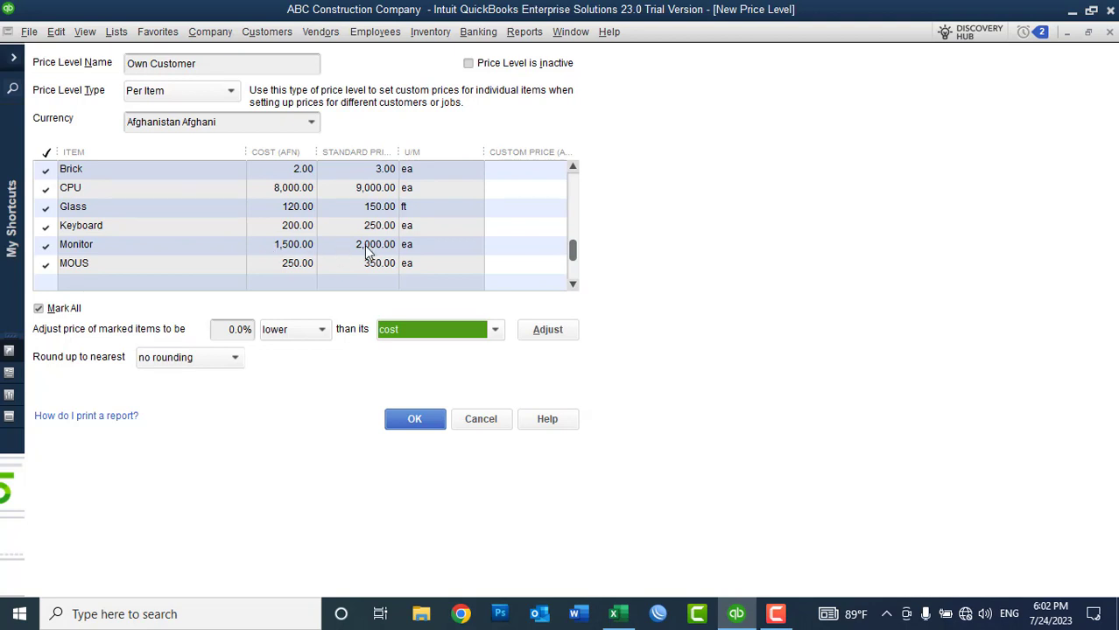
pyautogui.click(544, 331)
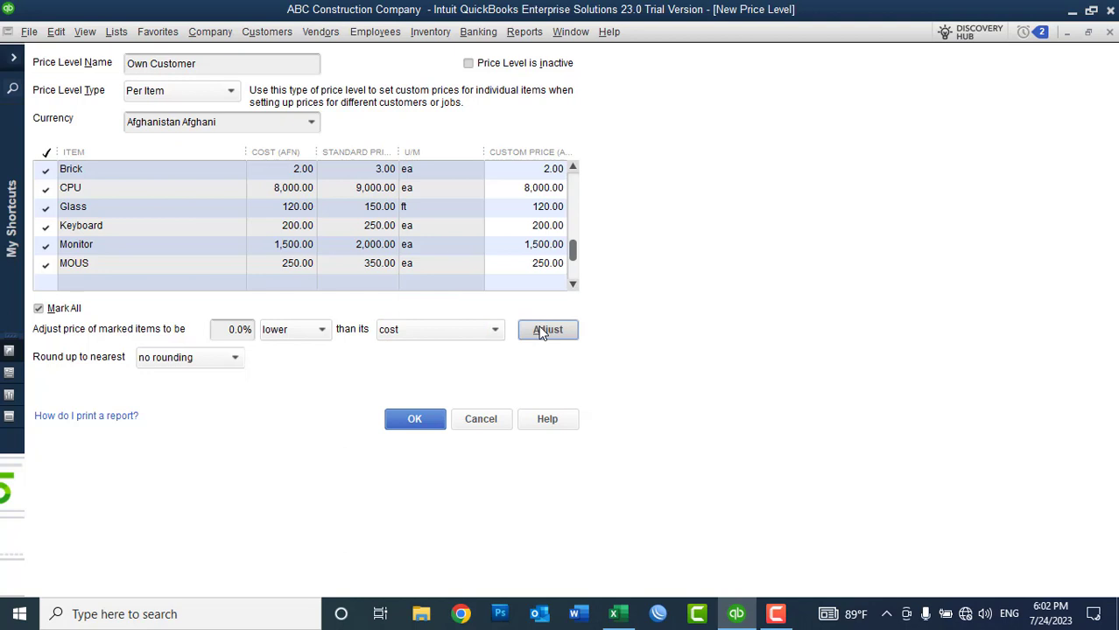
pyautogui.moveTo(215, 68); pyautogui.dragTo(125, 66)
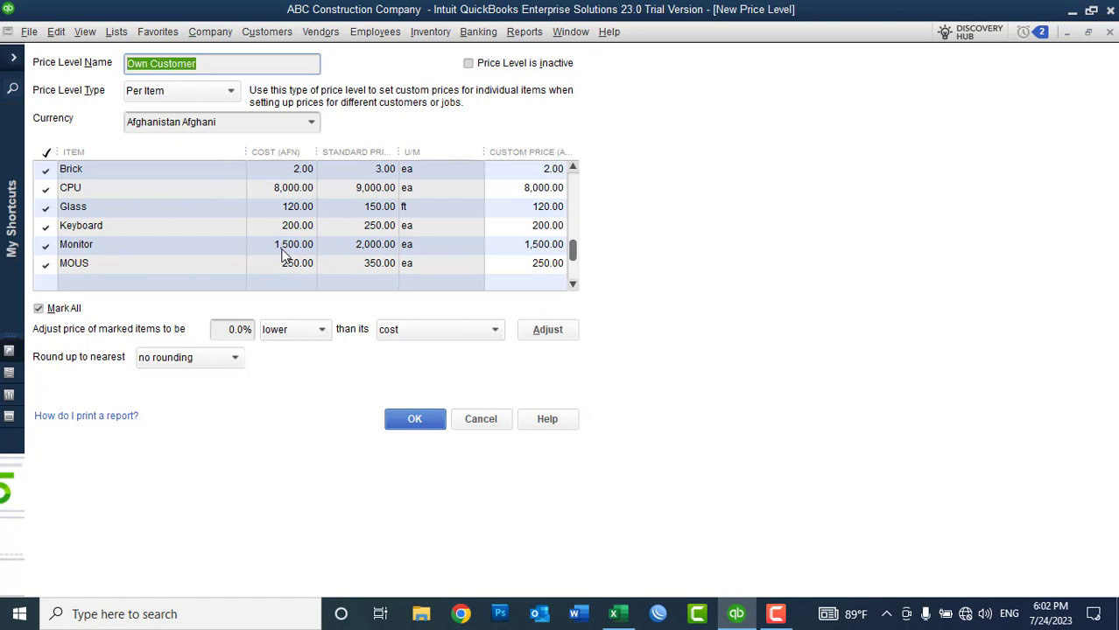
pyautogui.click(414, 419)
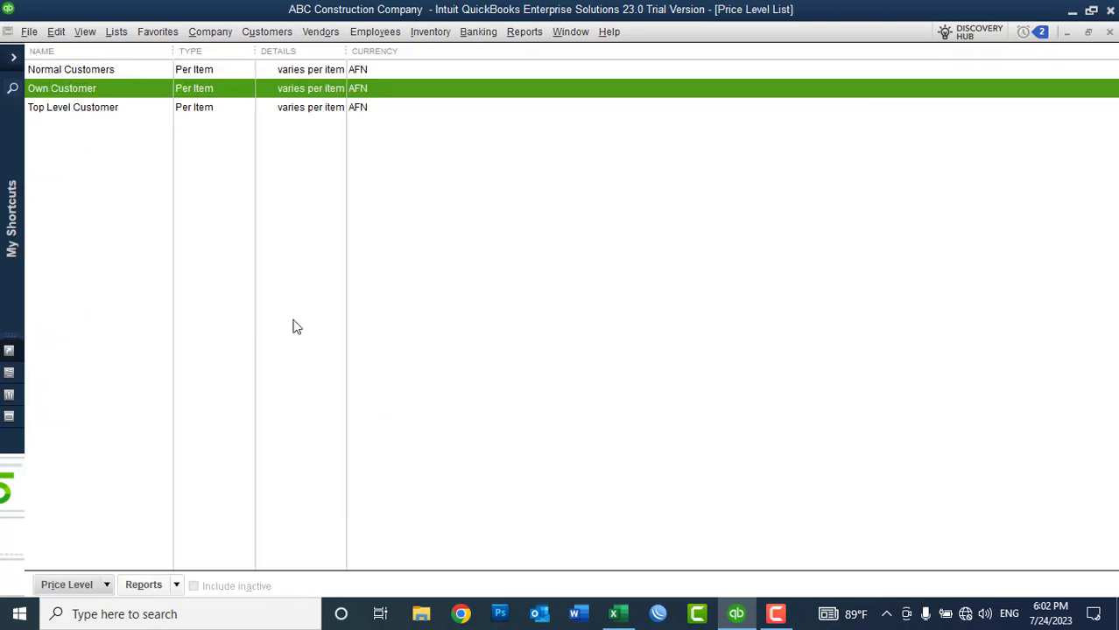
# Step: Add a new customer by entering the customer's name and saving
pyautogui.click(1109, 32)
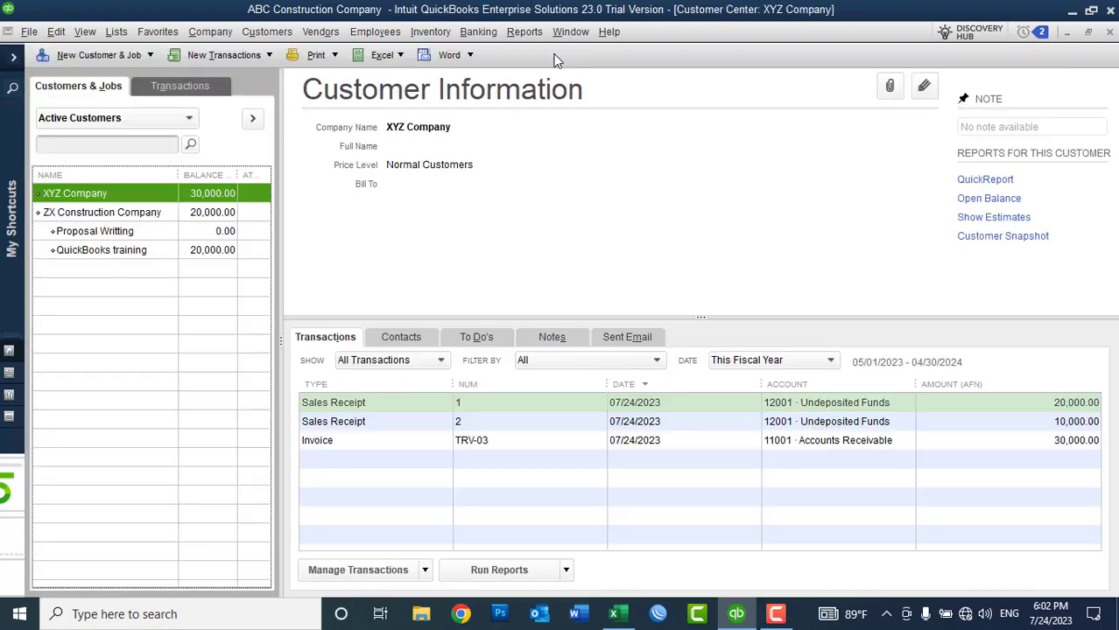
pyautogui.click(123, 54)
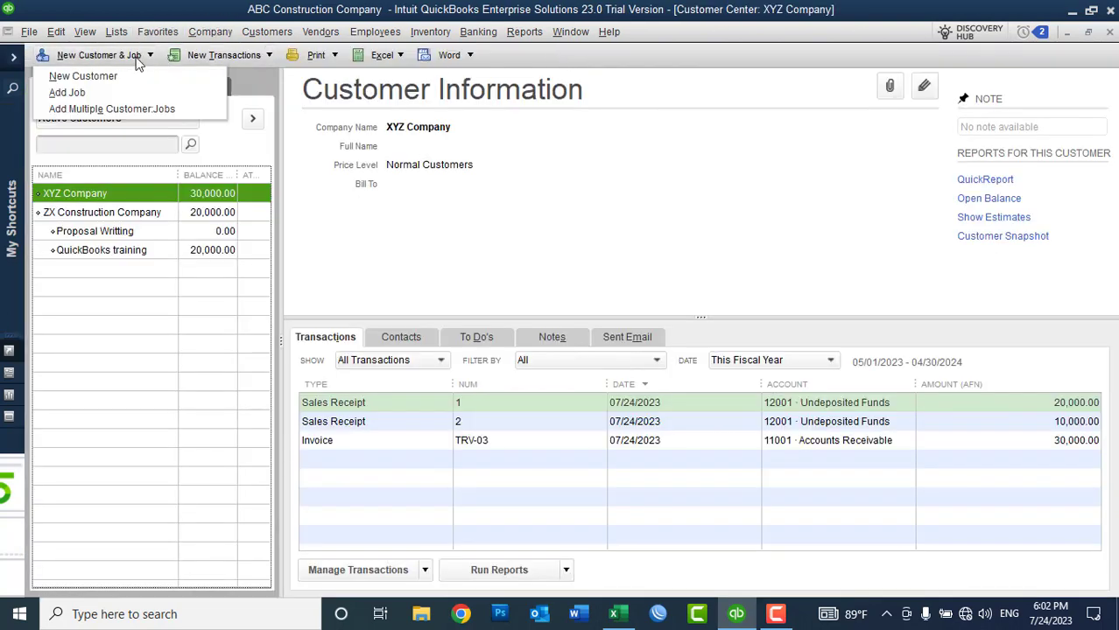
pyautogui.click(128, 70)
pyautogui.write('F')
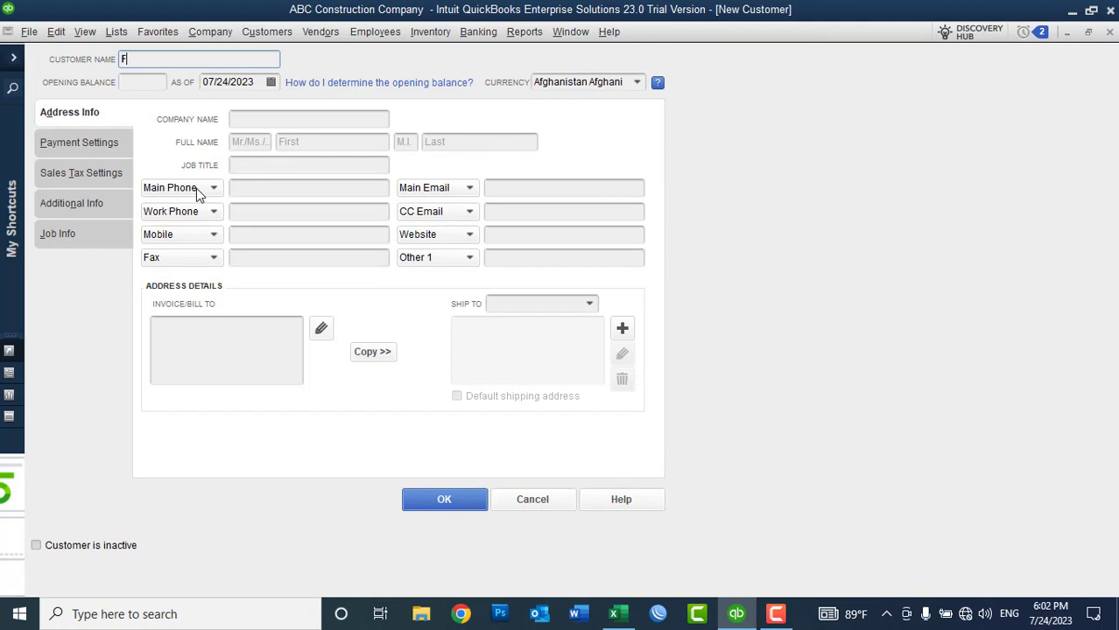
pyautogui.write('ahim')
pyautogui.click(442, 496)
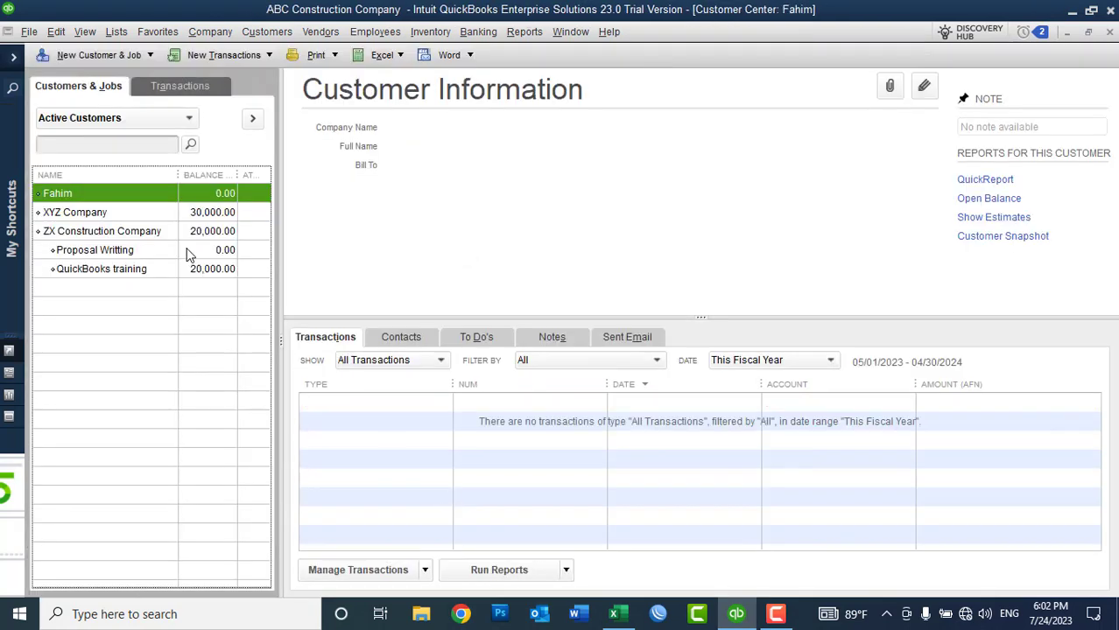
# Step: Test an invoice with a Monitor line at 2,000.00, dismiss the quantity warning, and clear it
pyautogui.click(223, 55)
pyautogui.click(224, 108)
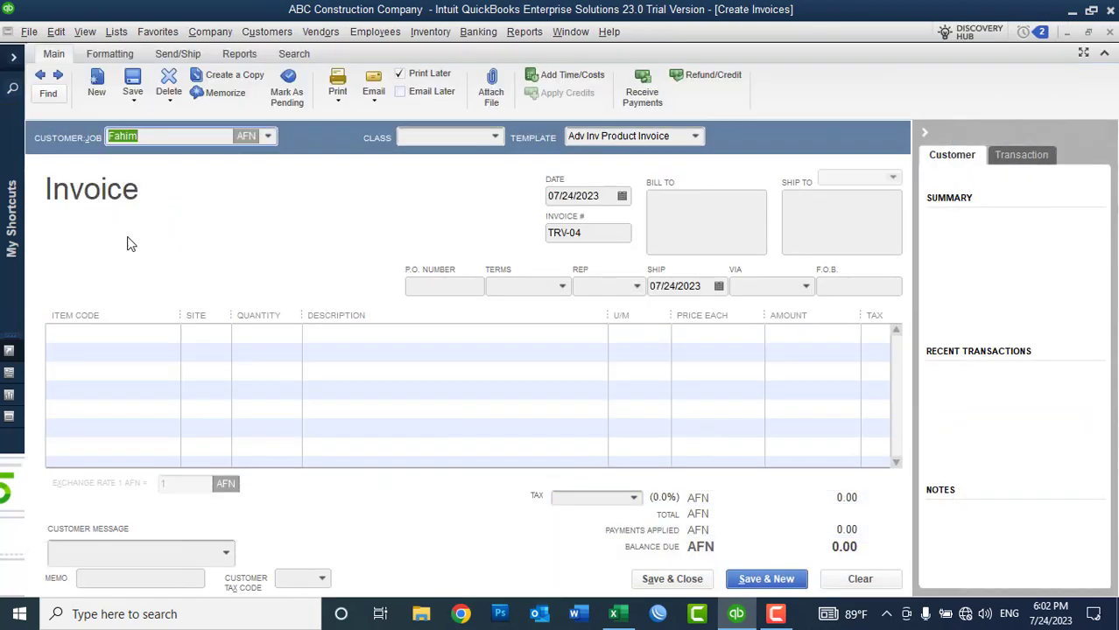
pyautogui.click(133, 333)
pyautogui.write('monit')
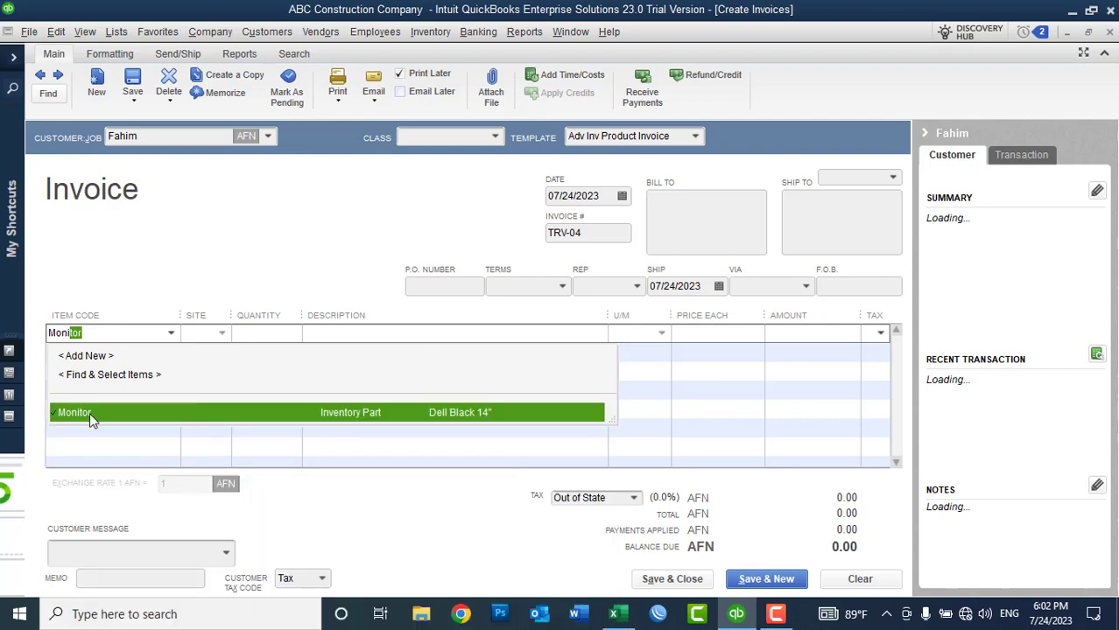
pyautogui.click(91, 415)
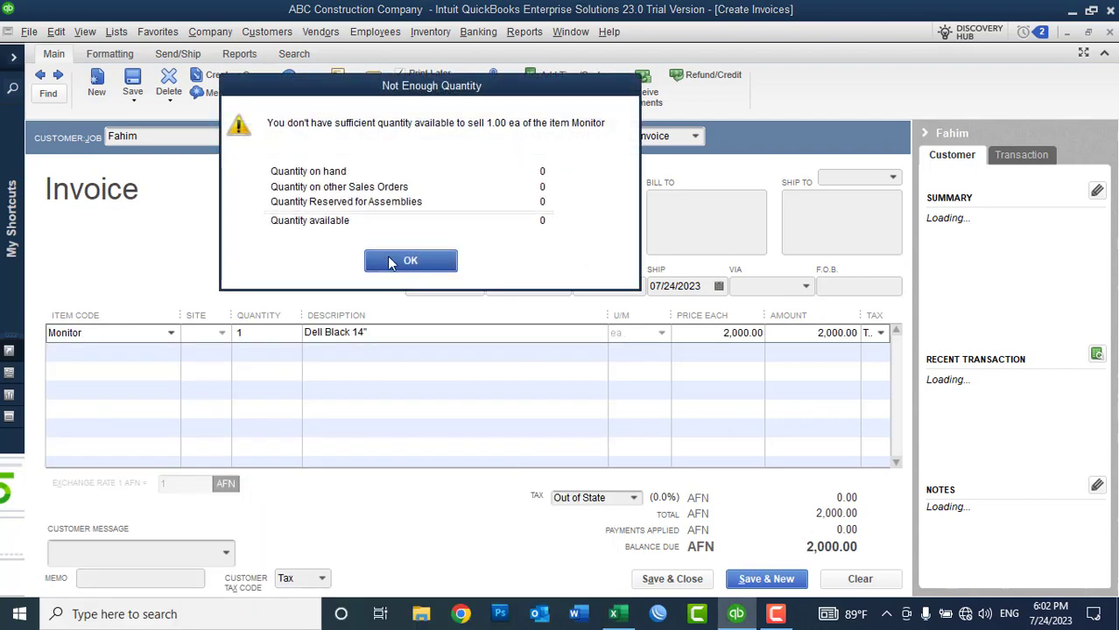
pyautogui.click(445, 328)
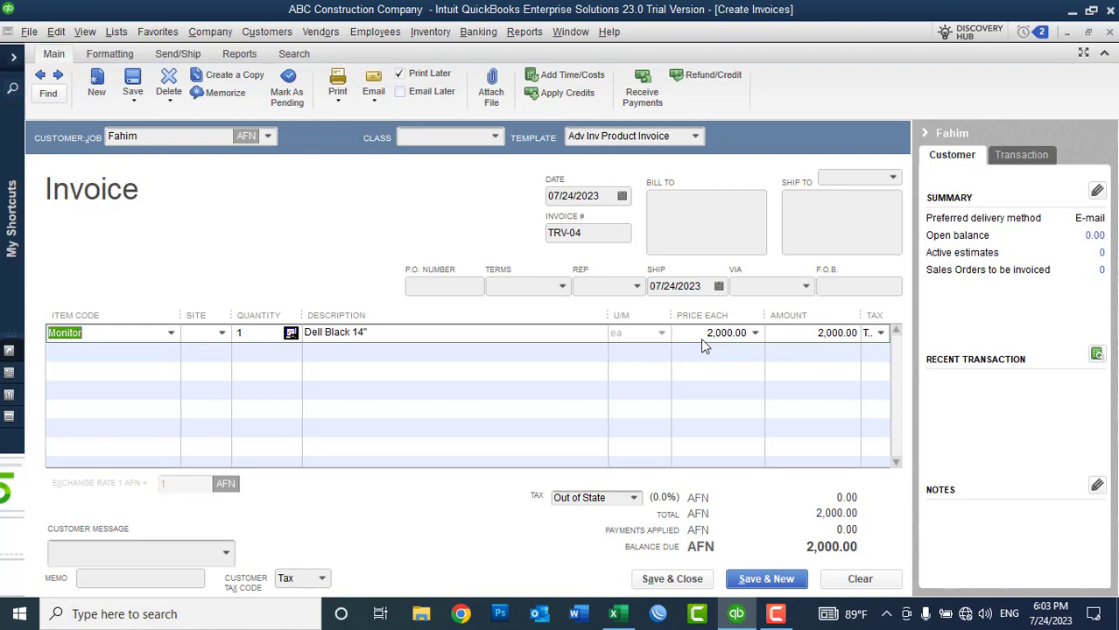
pyautogui.click(856, 580)
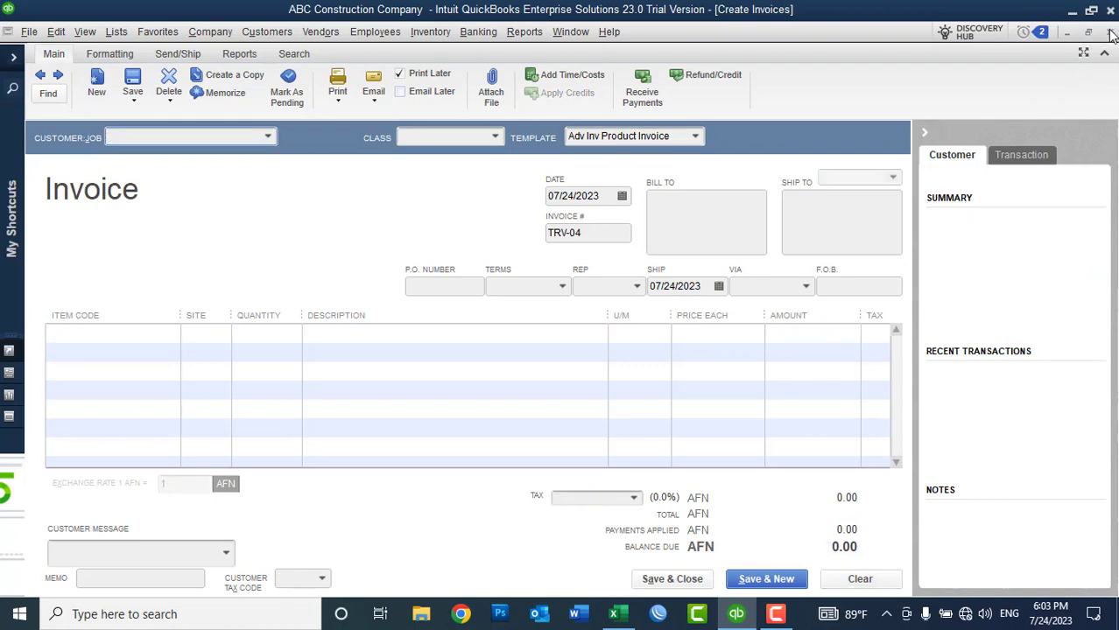
# Step: Assign the Own Customer price level to the new customer in their payment settings
pyautogui.click(1110, 32)
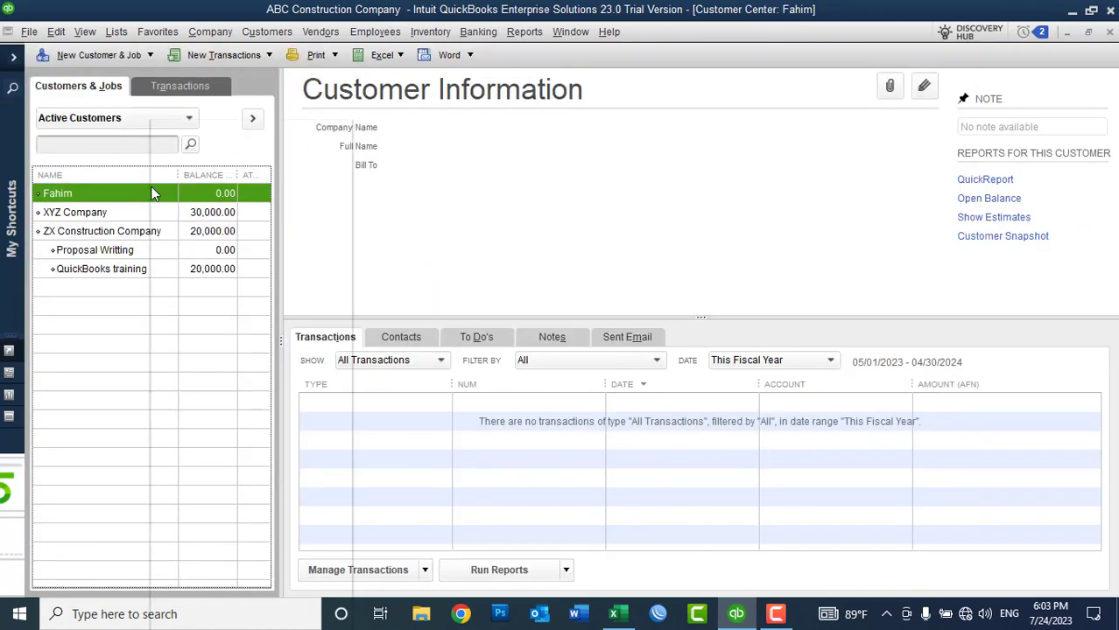
pyautogui.rightClick(151, 192)
pyautogui.click(160, 193)
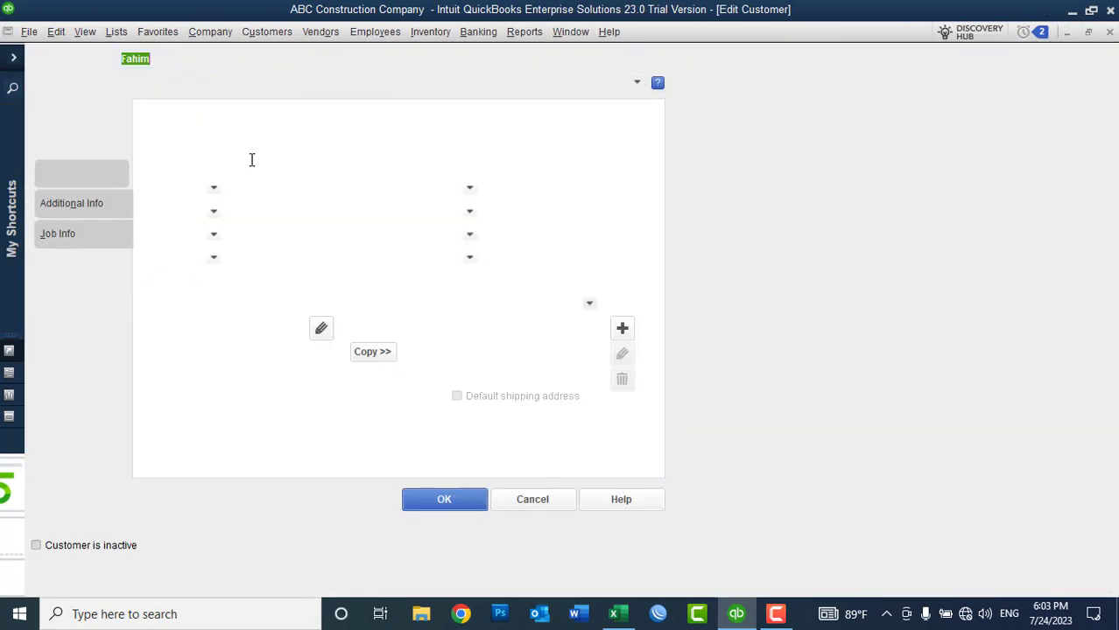
pyautogui.click(86, 143)
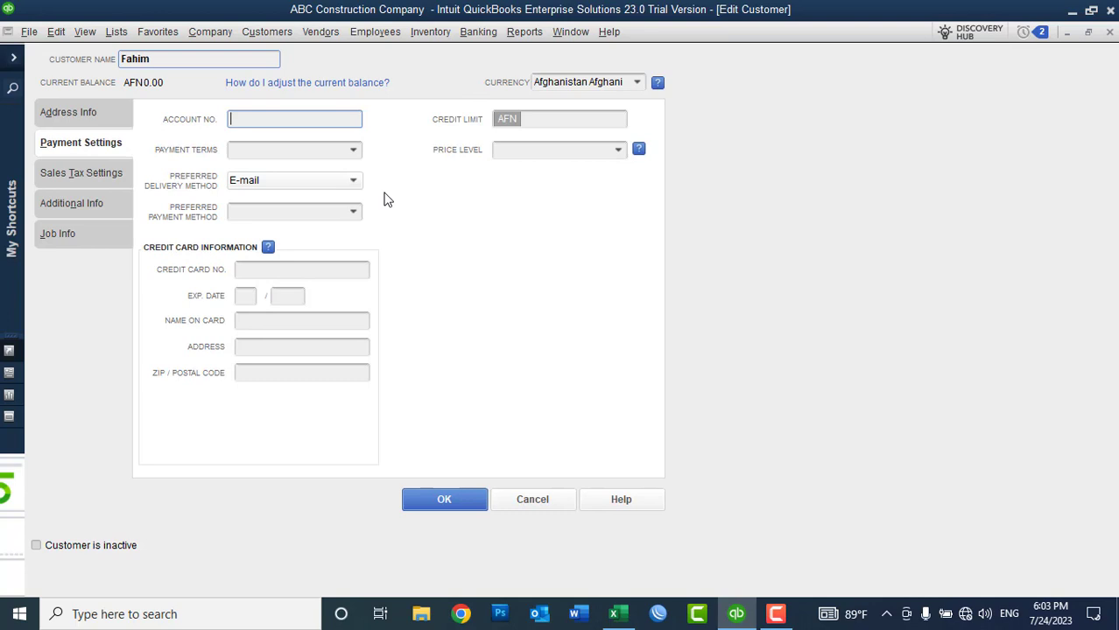
pyautogui.click(618, 150)
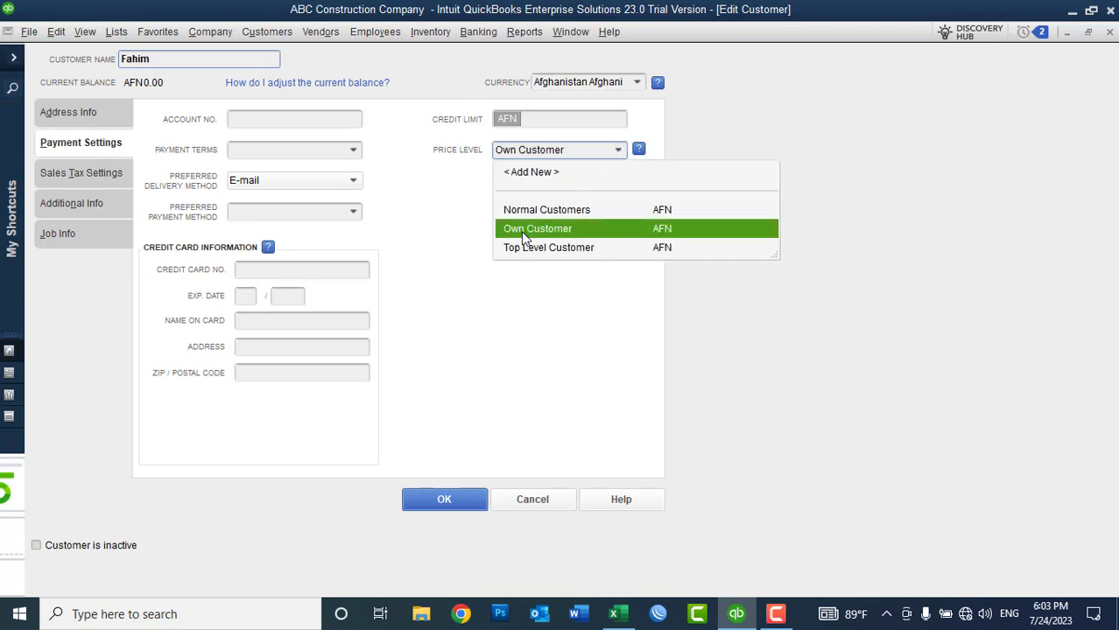
pyautogui.click(524, 232)
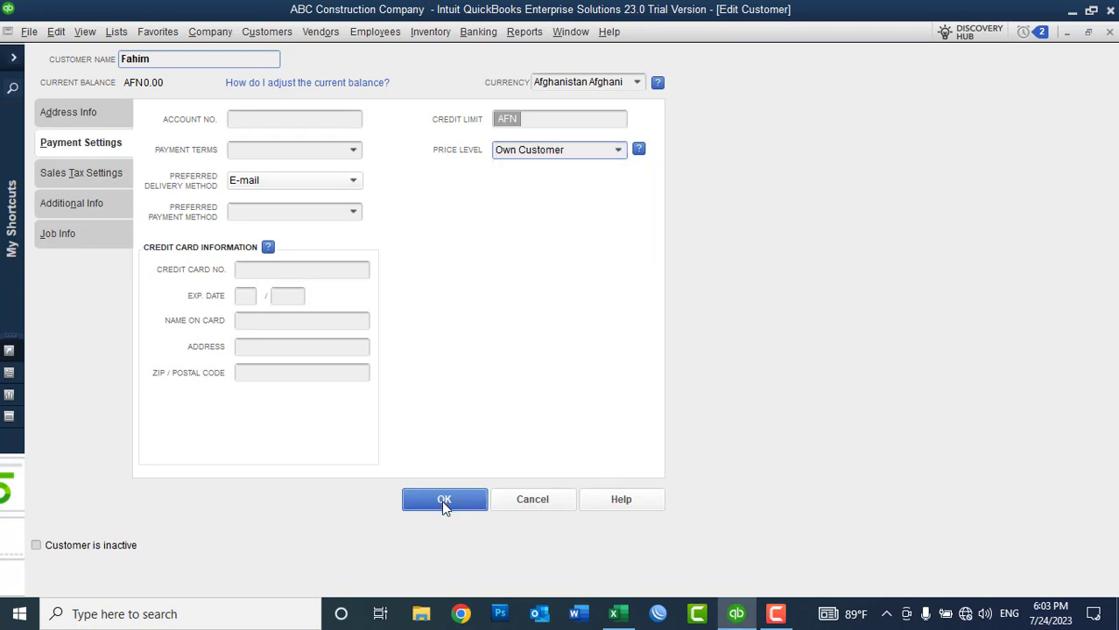
pyautogui.click(444, 503)
# Step: Test an invoice where Monitor prices at 1,500.00 cost, then clear it and minimise QuickBooks
pyautogui.click(223, 55)
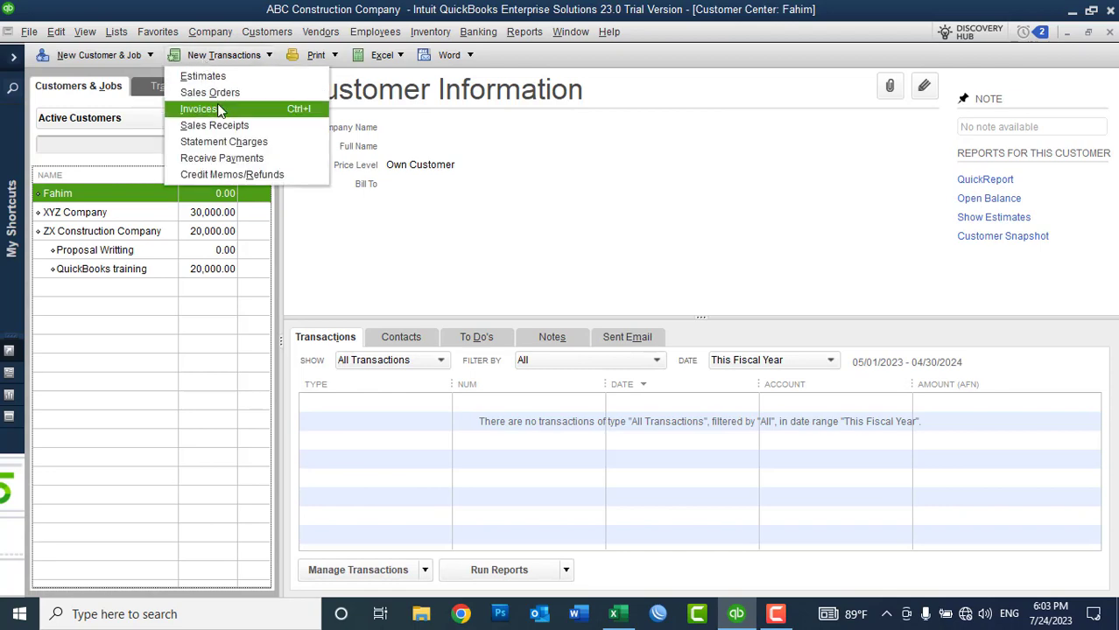
pyautogui.click(220, 110)
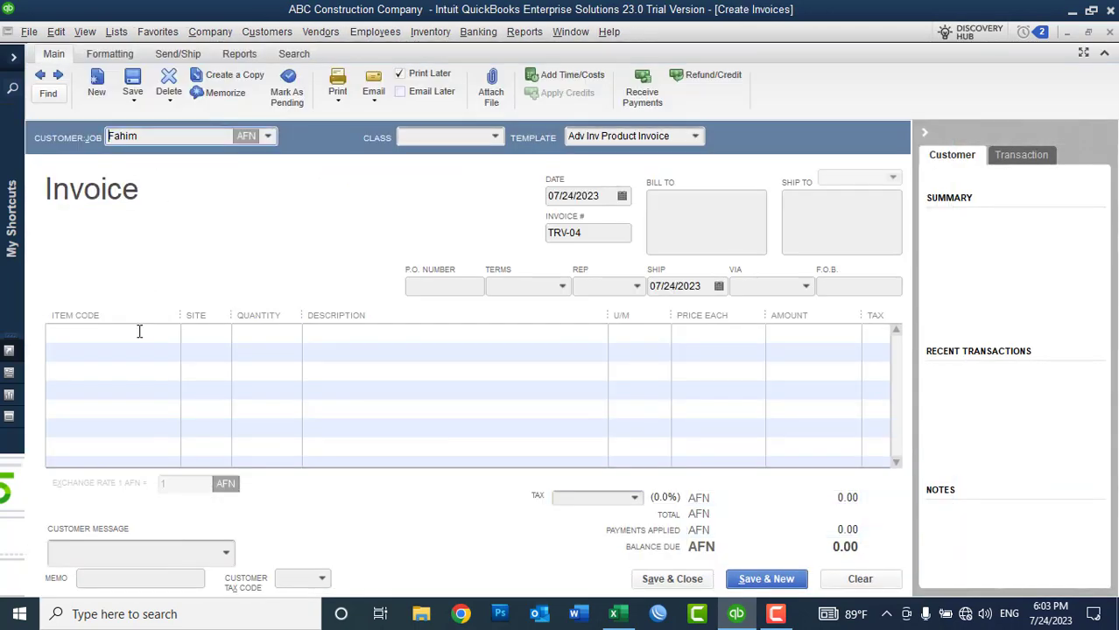
pyautogui.click(139, 331)
pyautogui.write('Monitor')
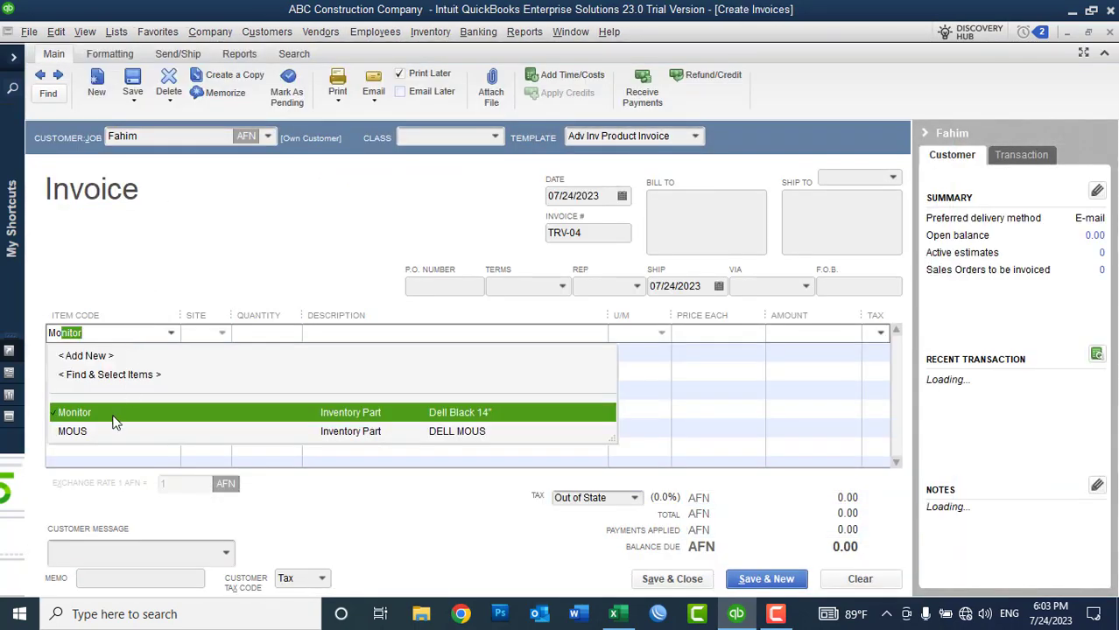
pyautogui.click(114, 419)
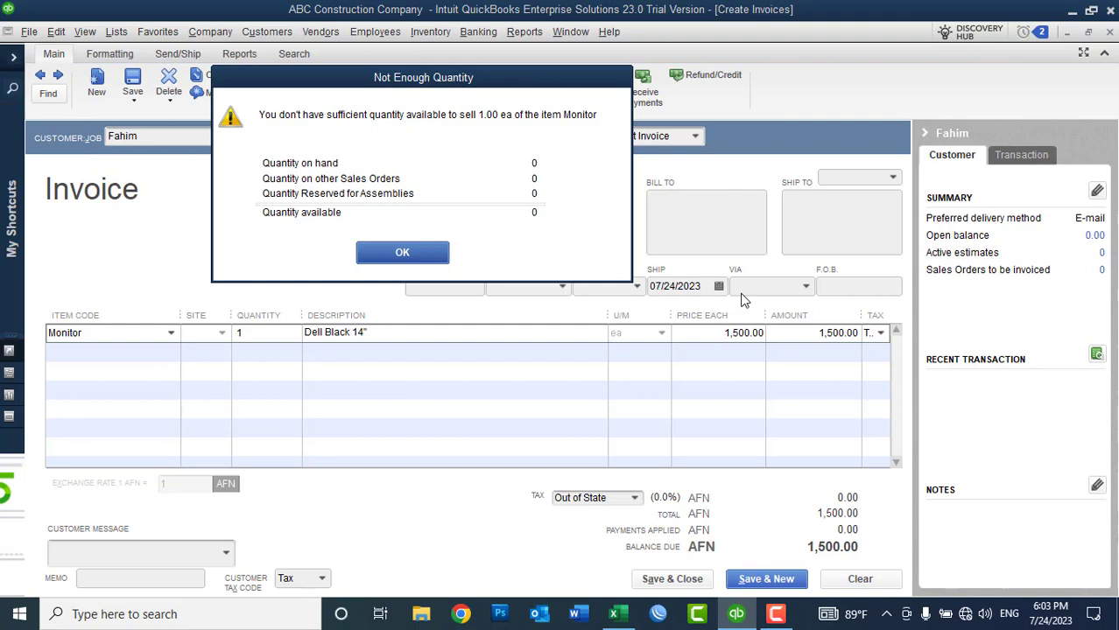
pyautogui.click(431, 260)
pyautogui.click(880, 582)
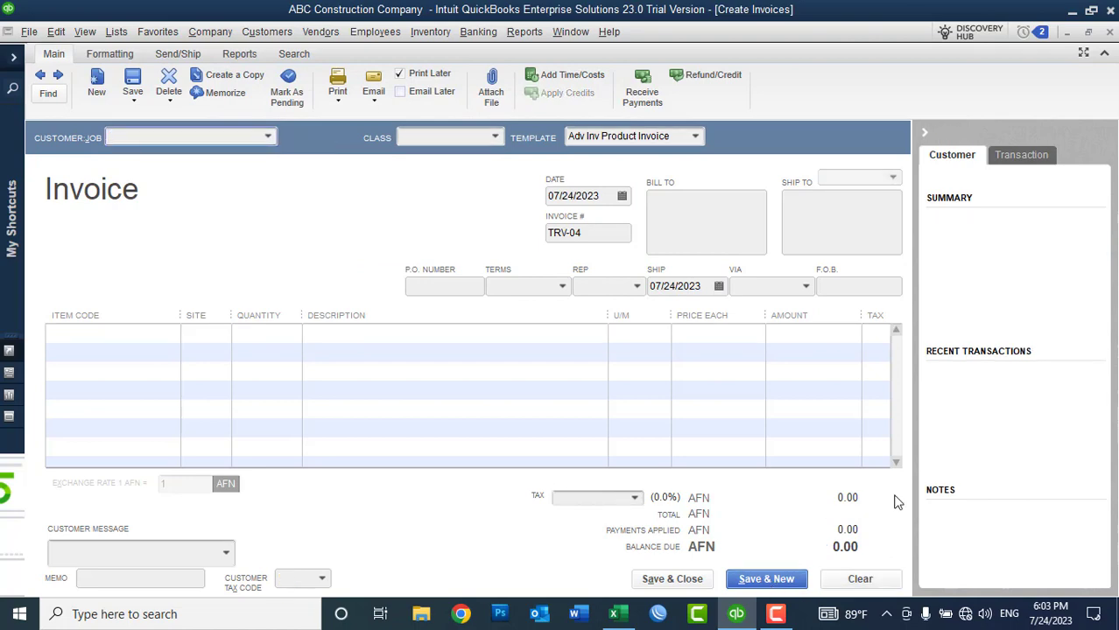
pyautogui.click(1104, 55)
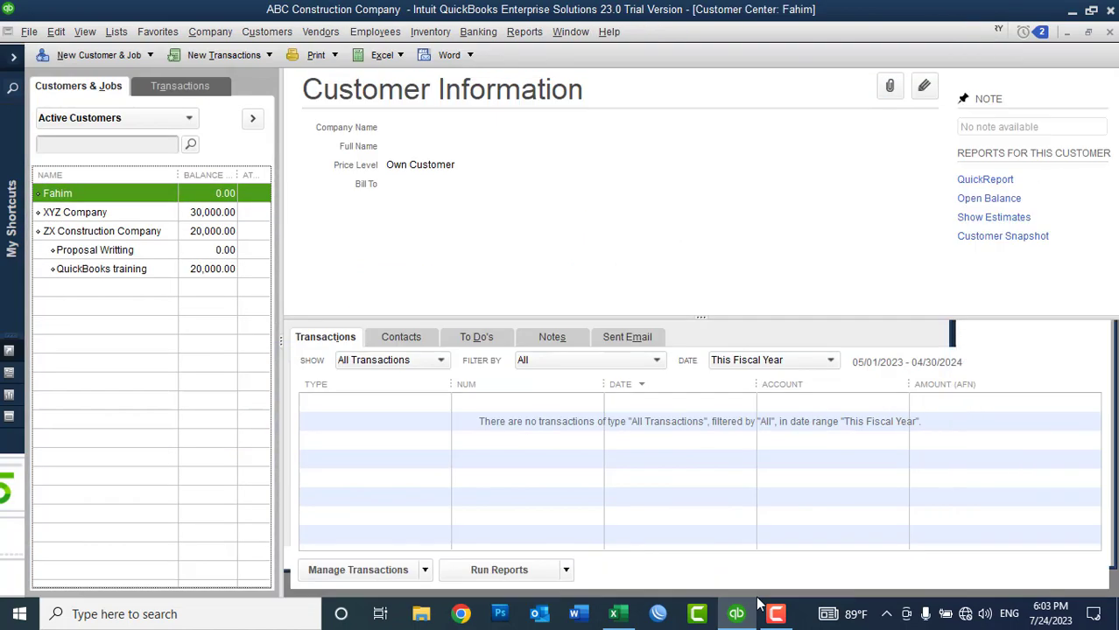
pyautogui.click(737, 616)
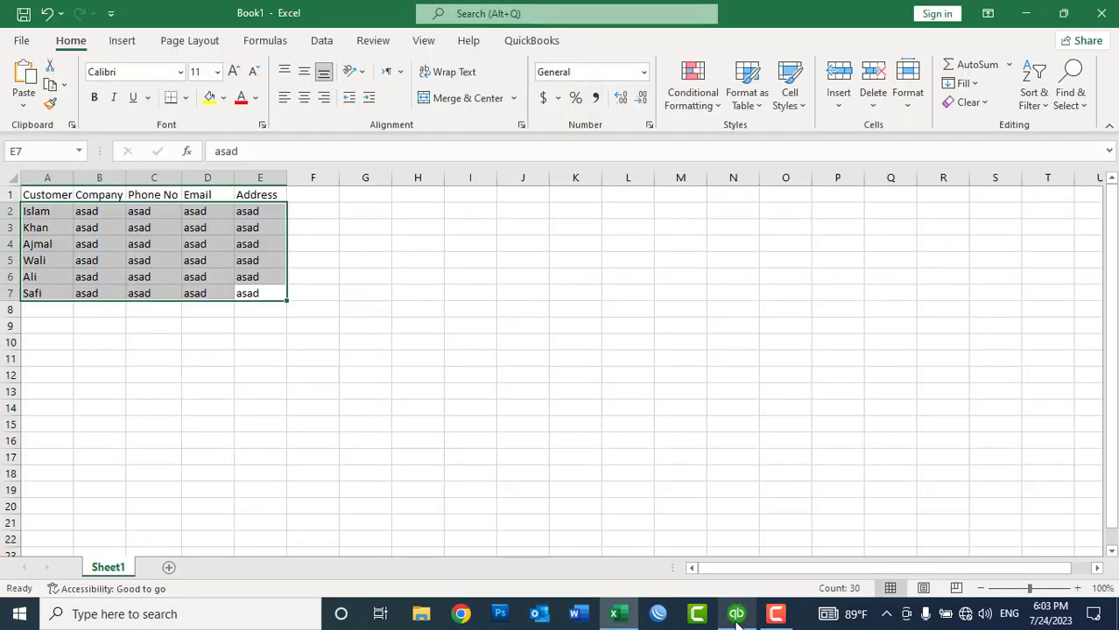